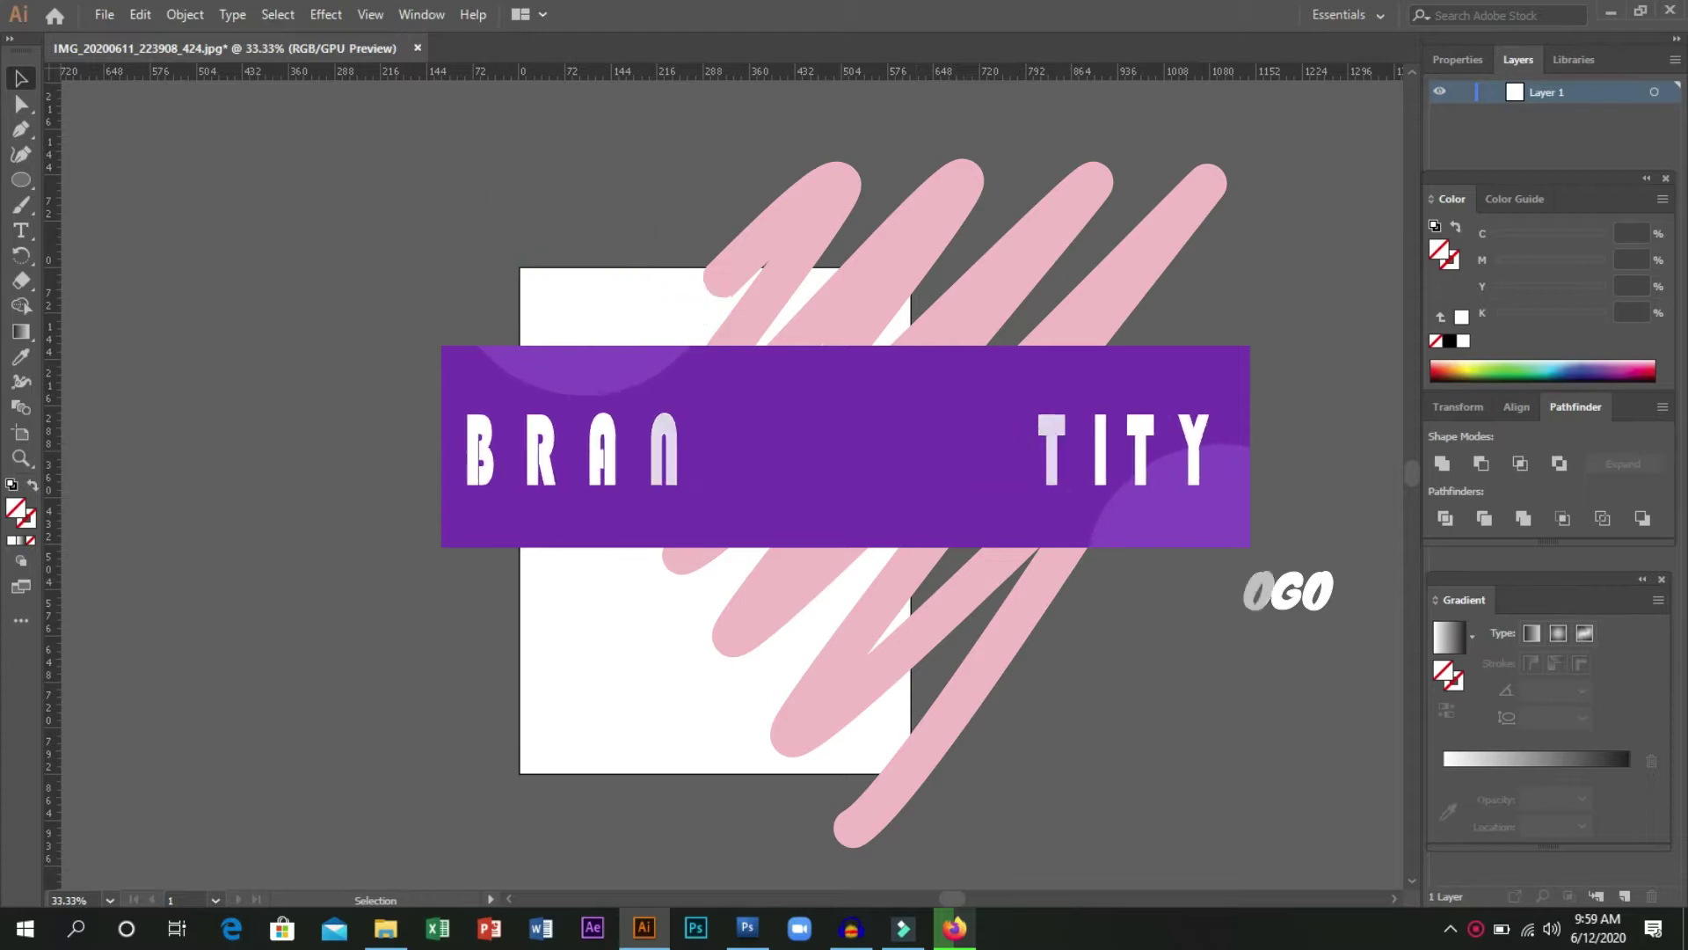
pyautogui.hotkey('ctrl', 'z')
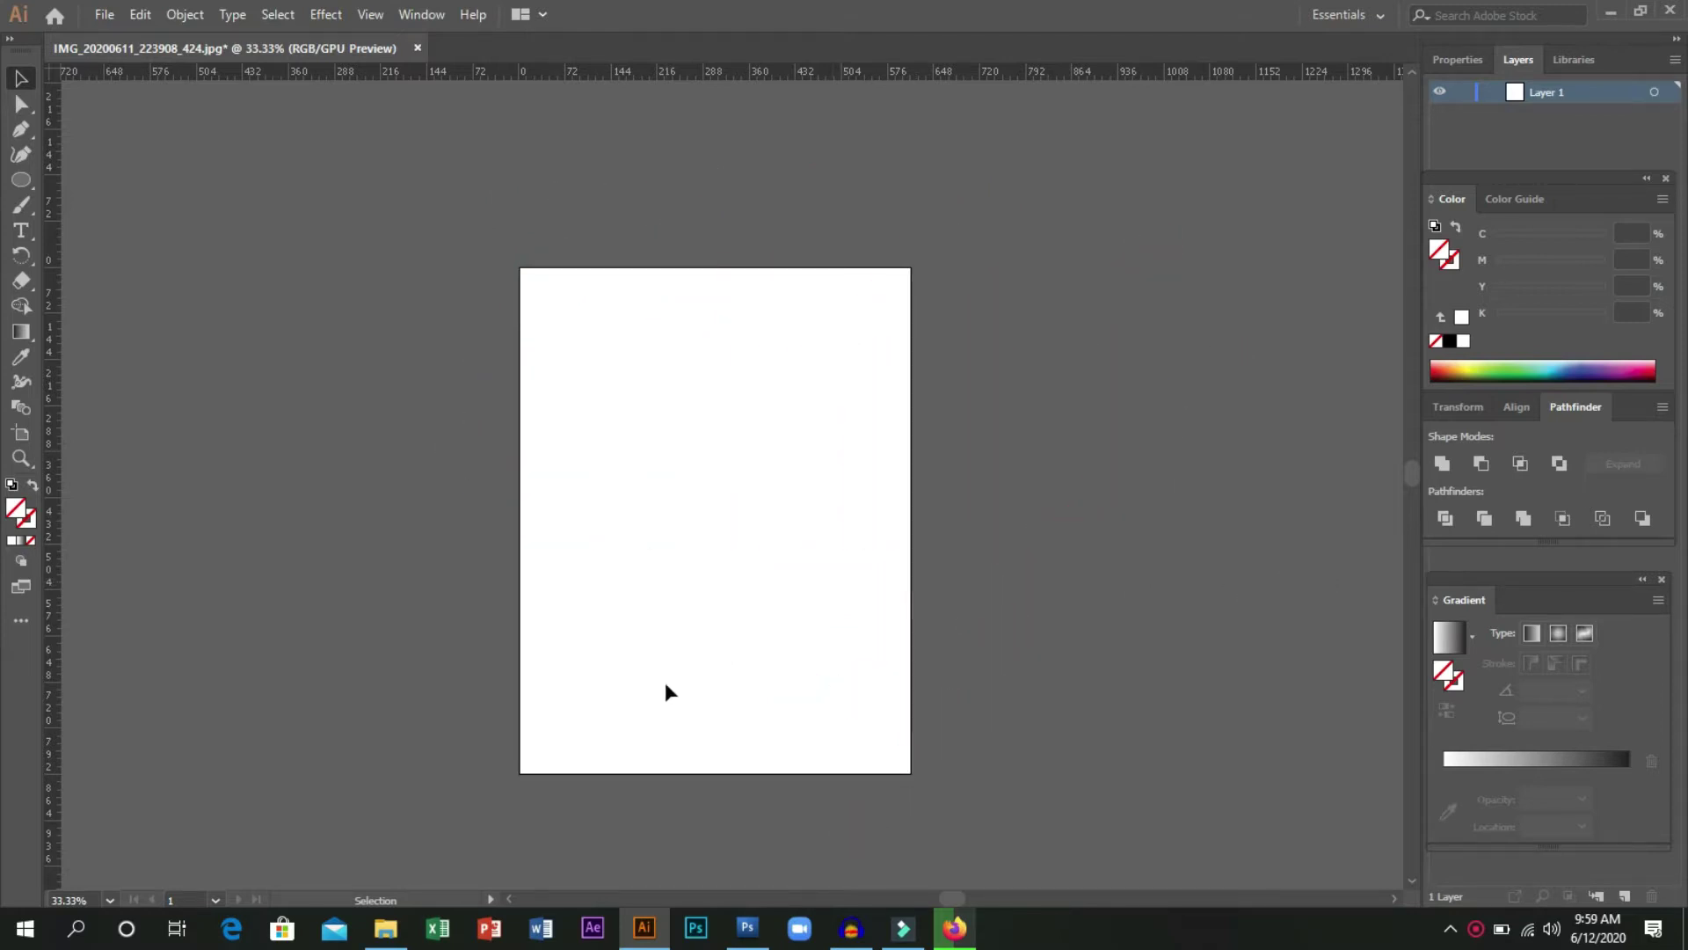
pyautogui.hotkey('ctrl', '0')
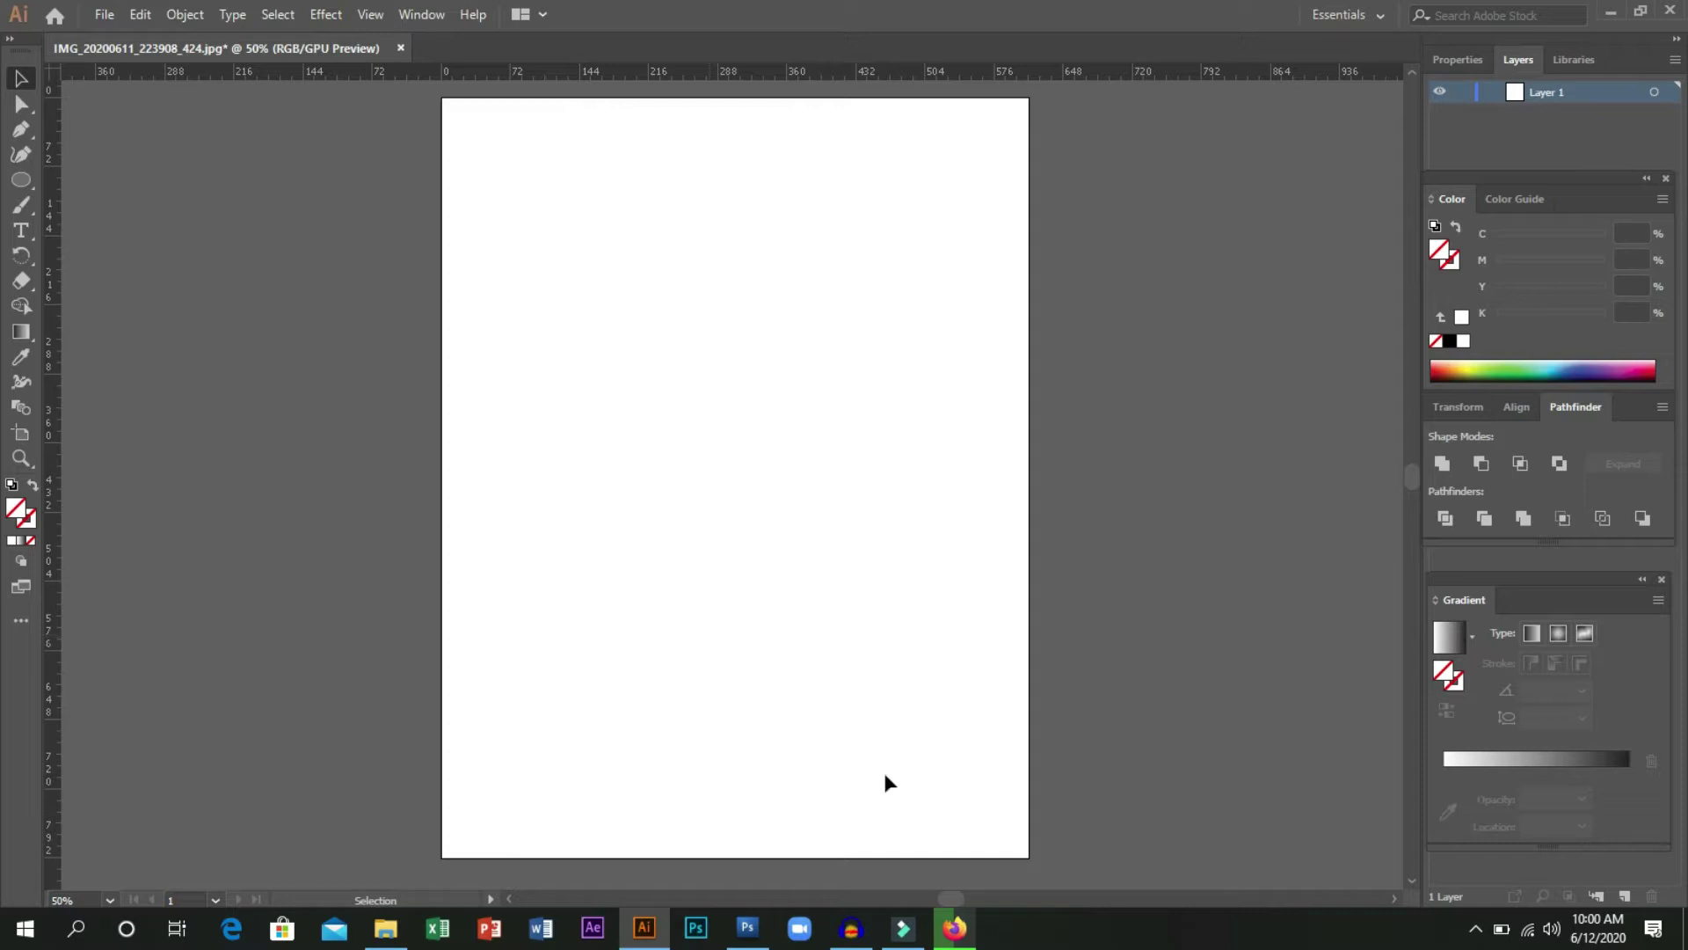
# Switch to Firefox, show the Pngtree logo templates page and clear its search text.
pyautogui.click(955, 931)
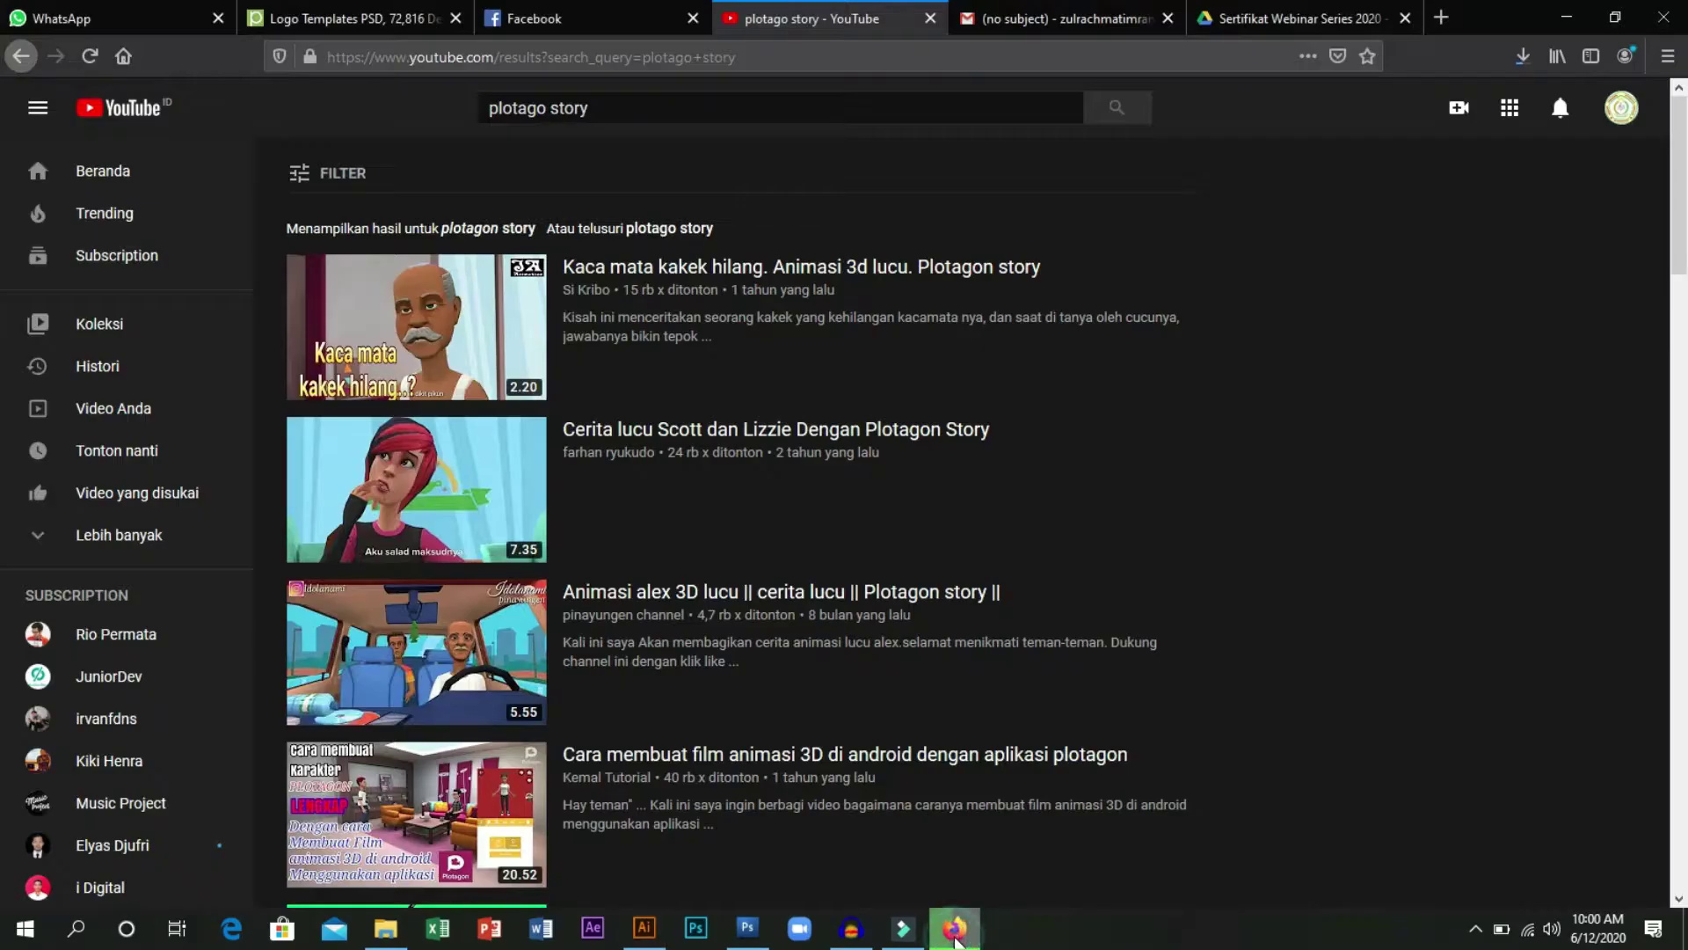
pyautogui.click(343, 26)
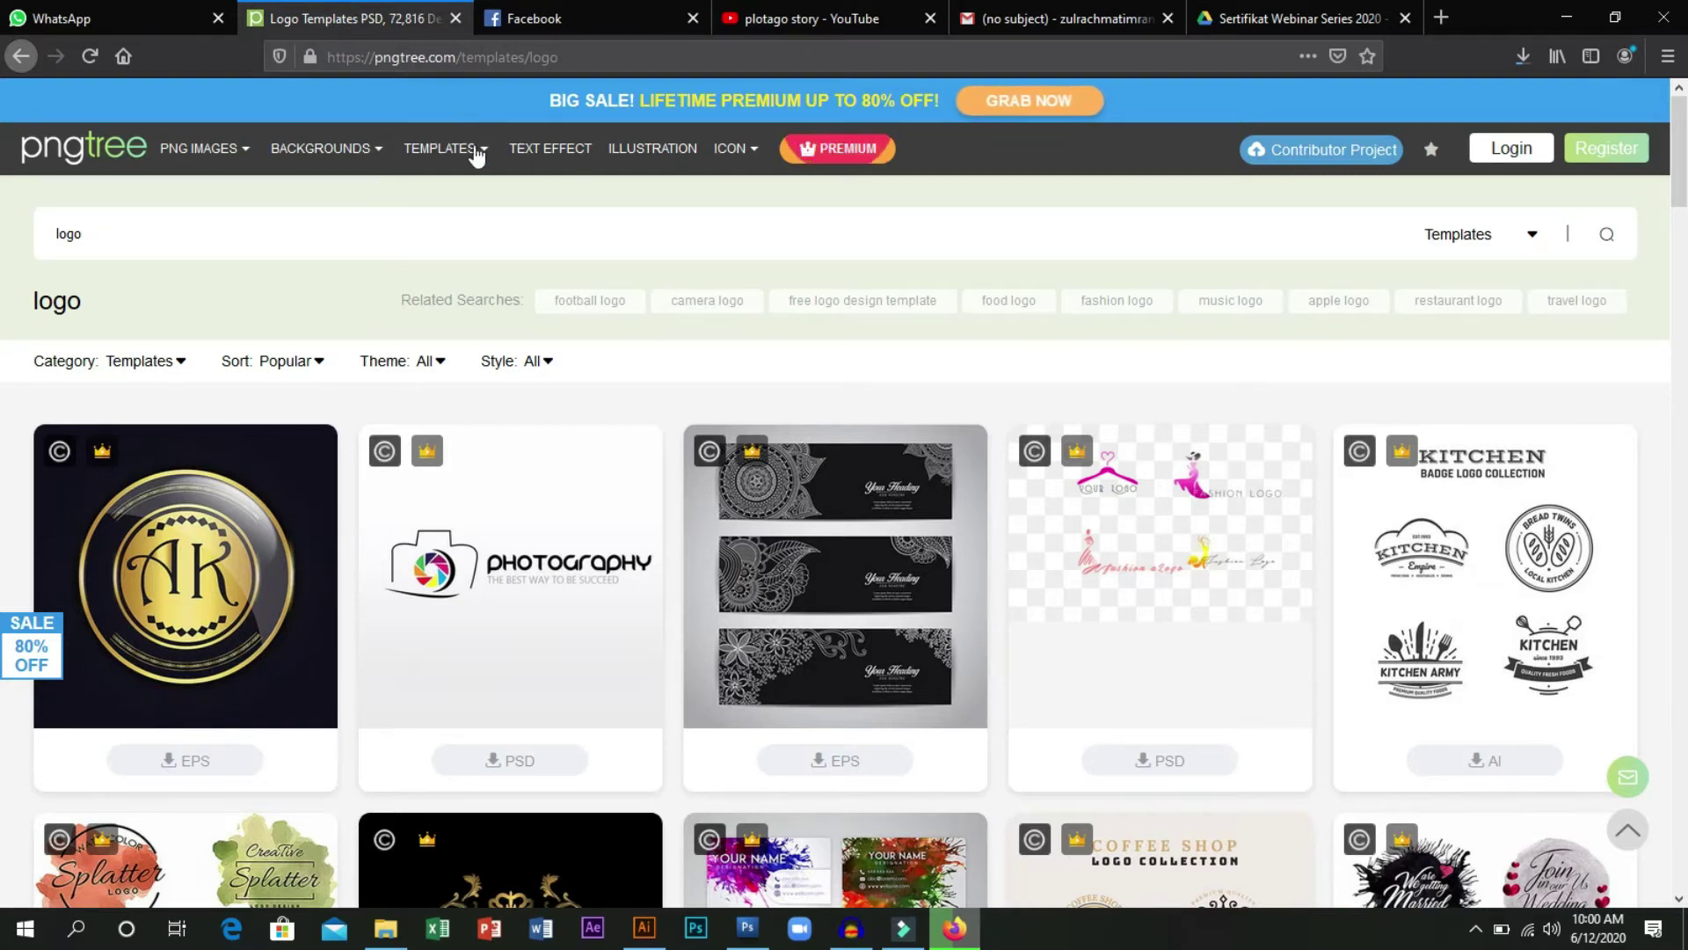
pyautogui.doubleClick(95, 236)
pyautogui.press('BackSpace')
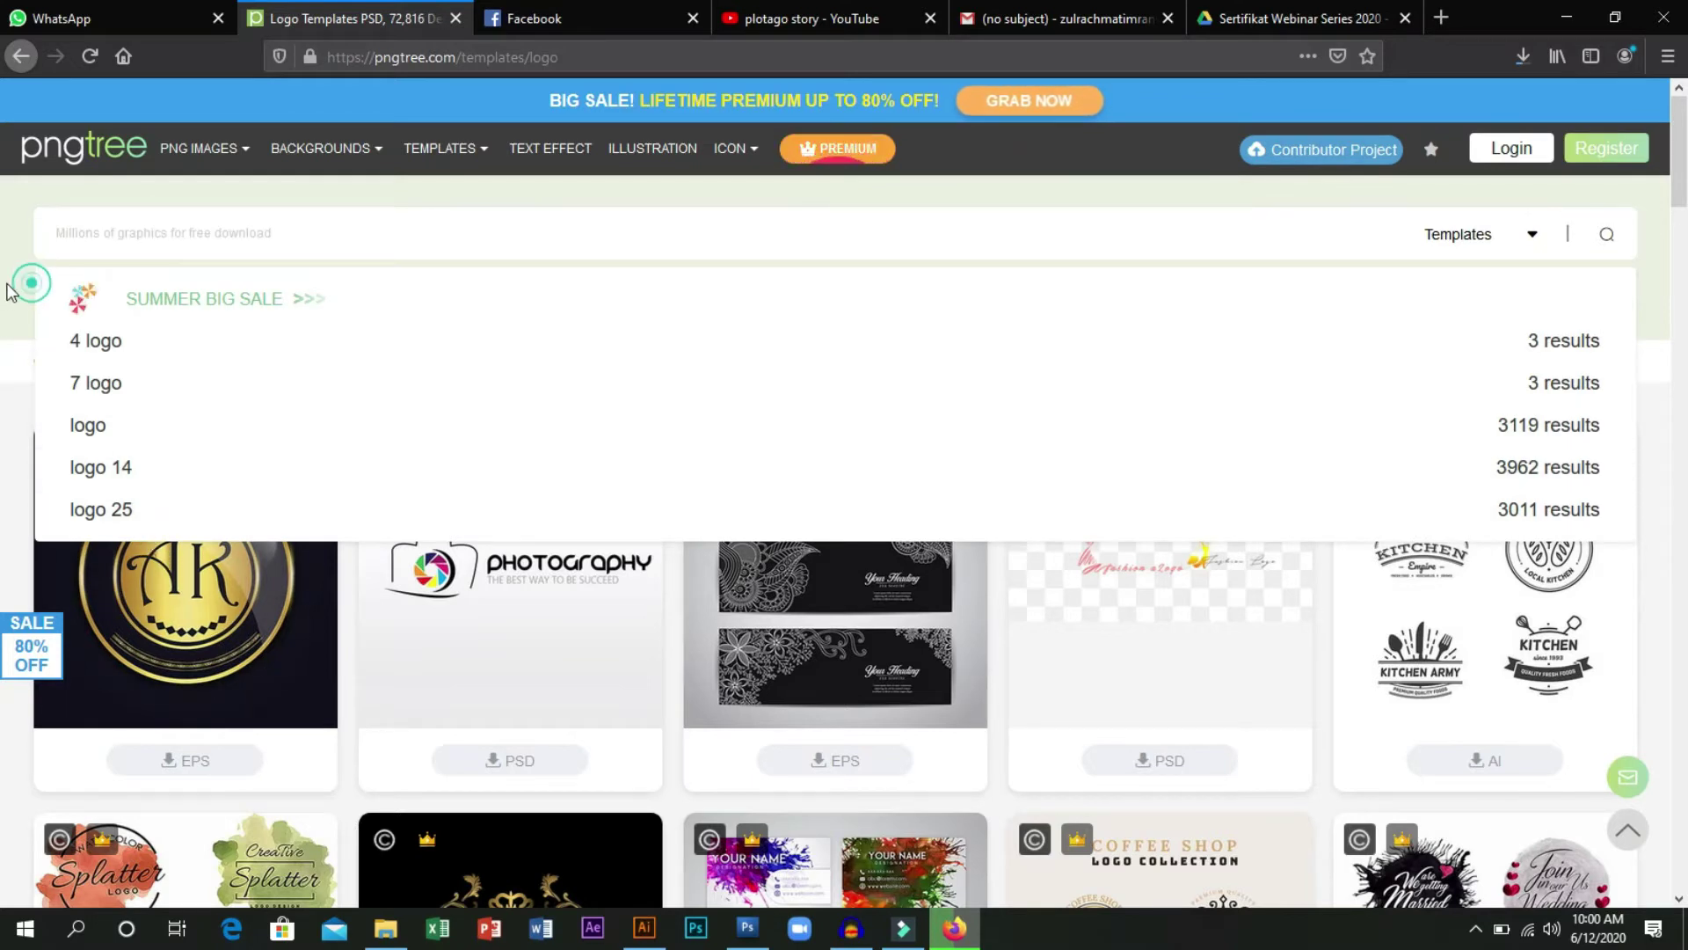
pyautogui.click(30, 282)
# Examine the logo templates on the first Pngtree results page as design references.
pyautogui.scroll(-3, 792, 619)
pyautogui.scroll(-3, 791, 618)
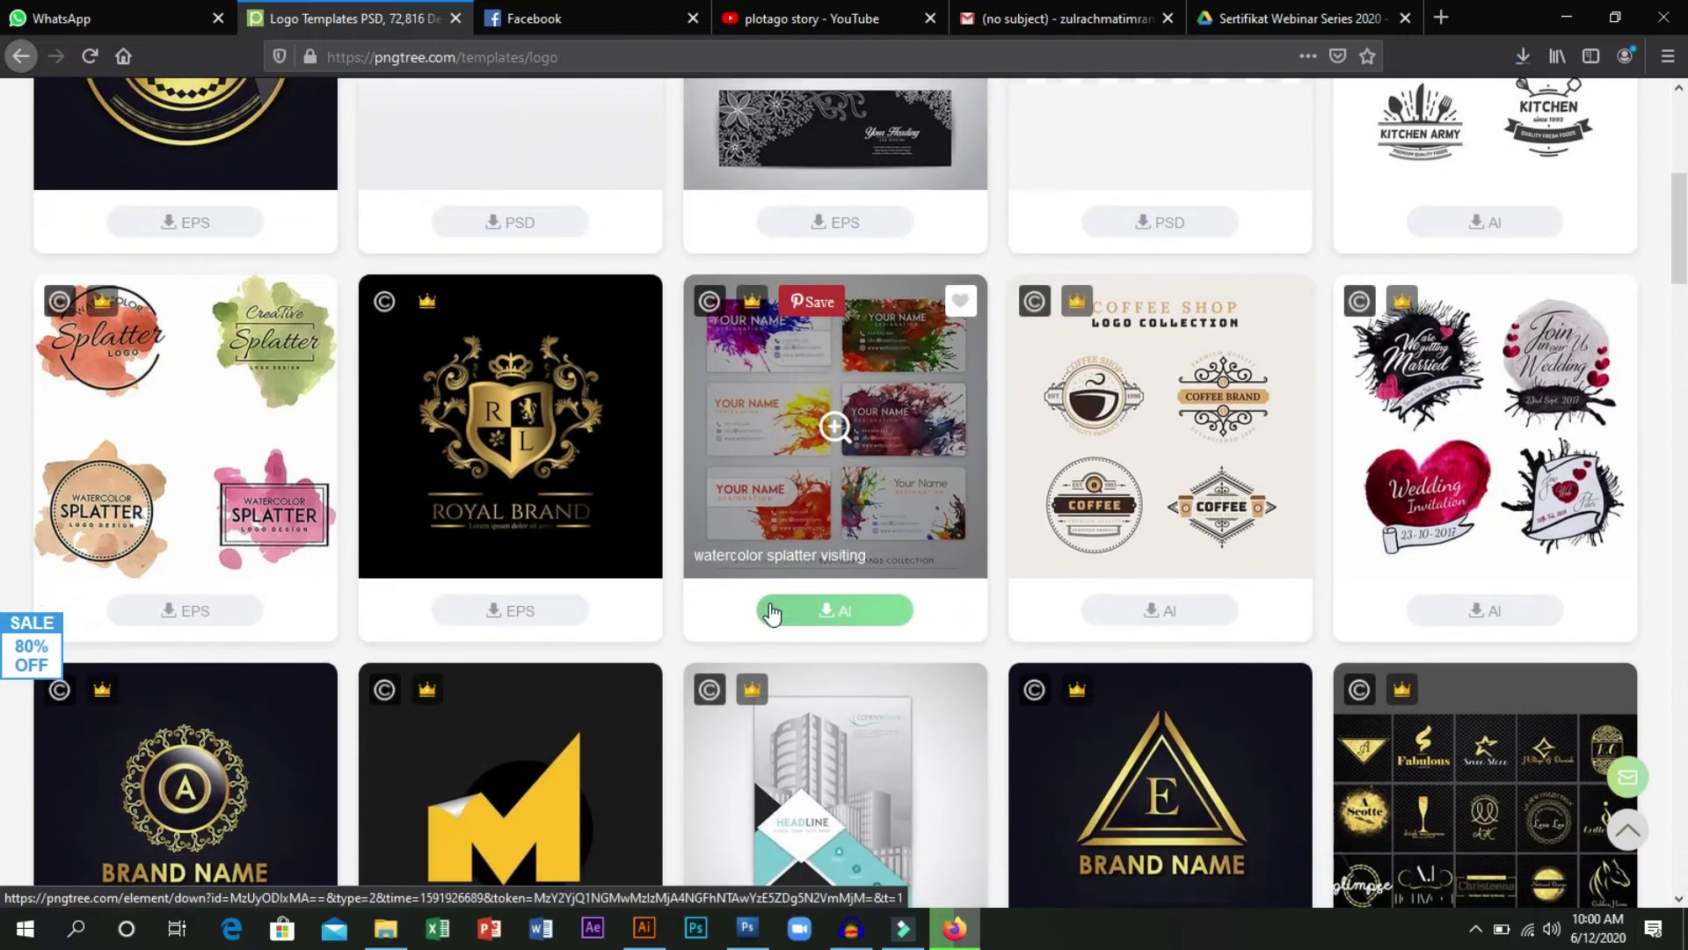
pyautogui.scroll(-2, 772, 613)
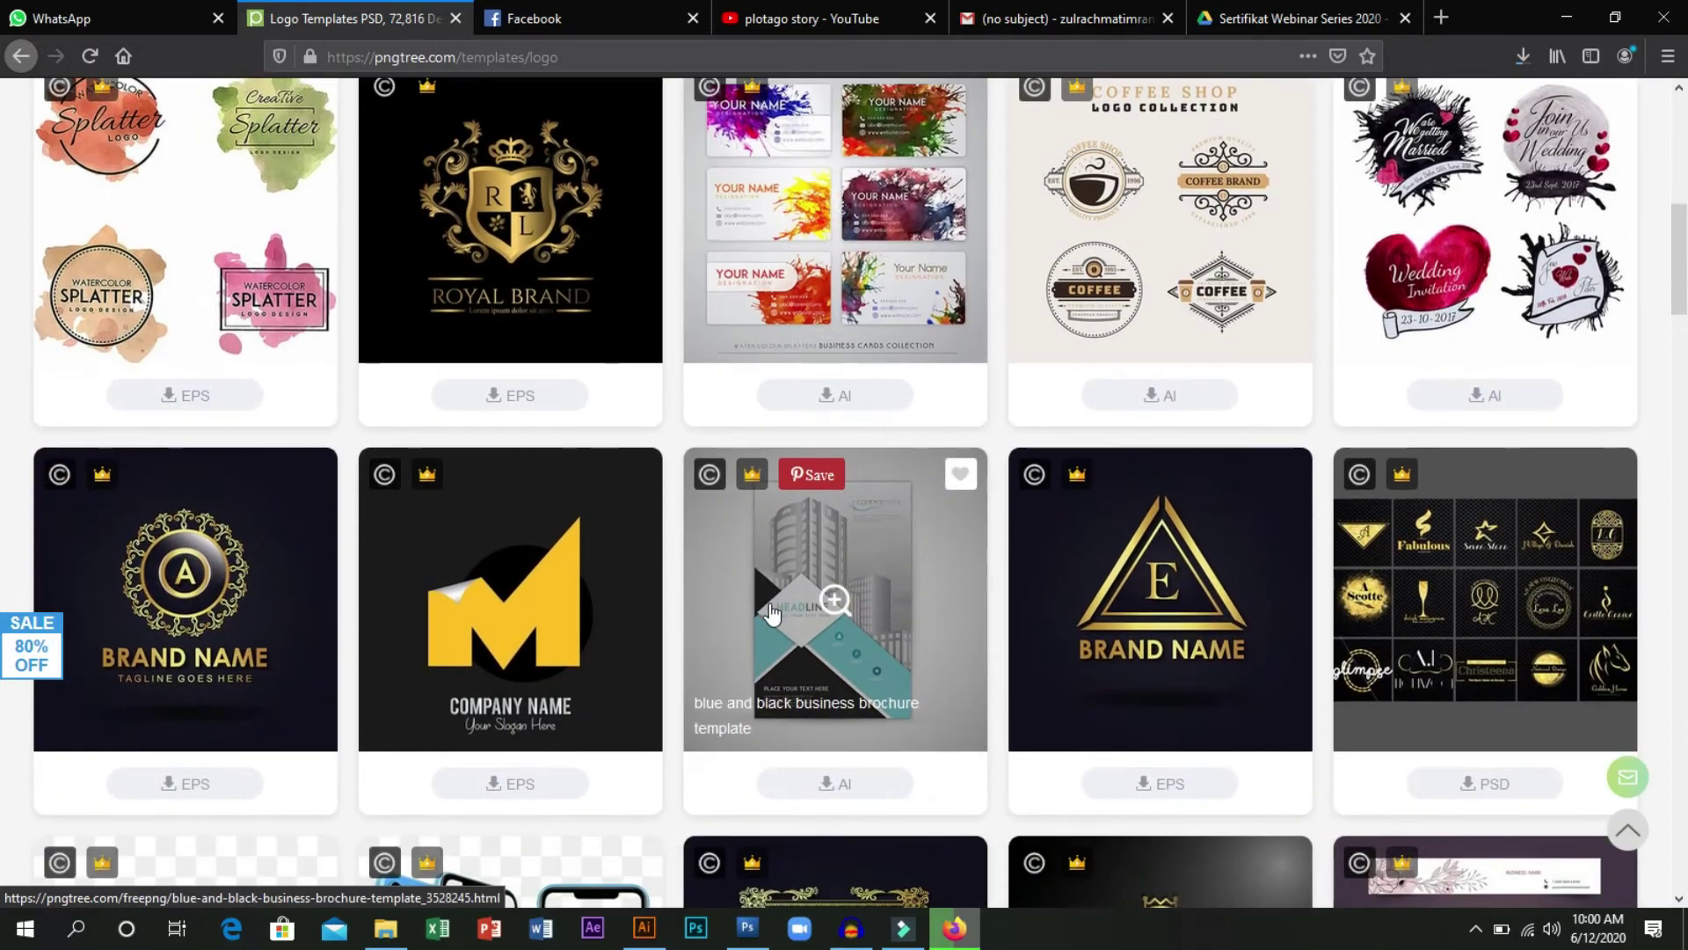
pyautogui.scroll(-8, 772, 609)
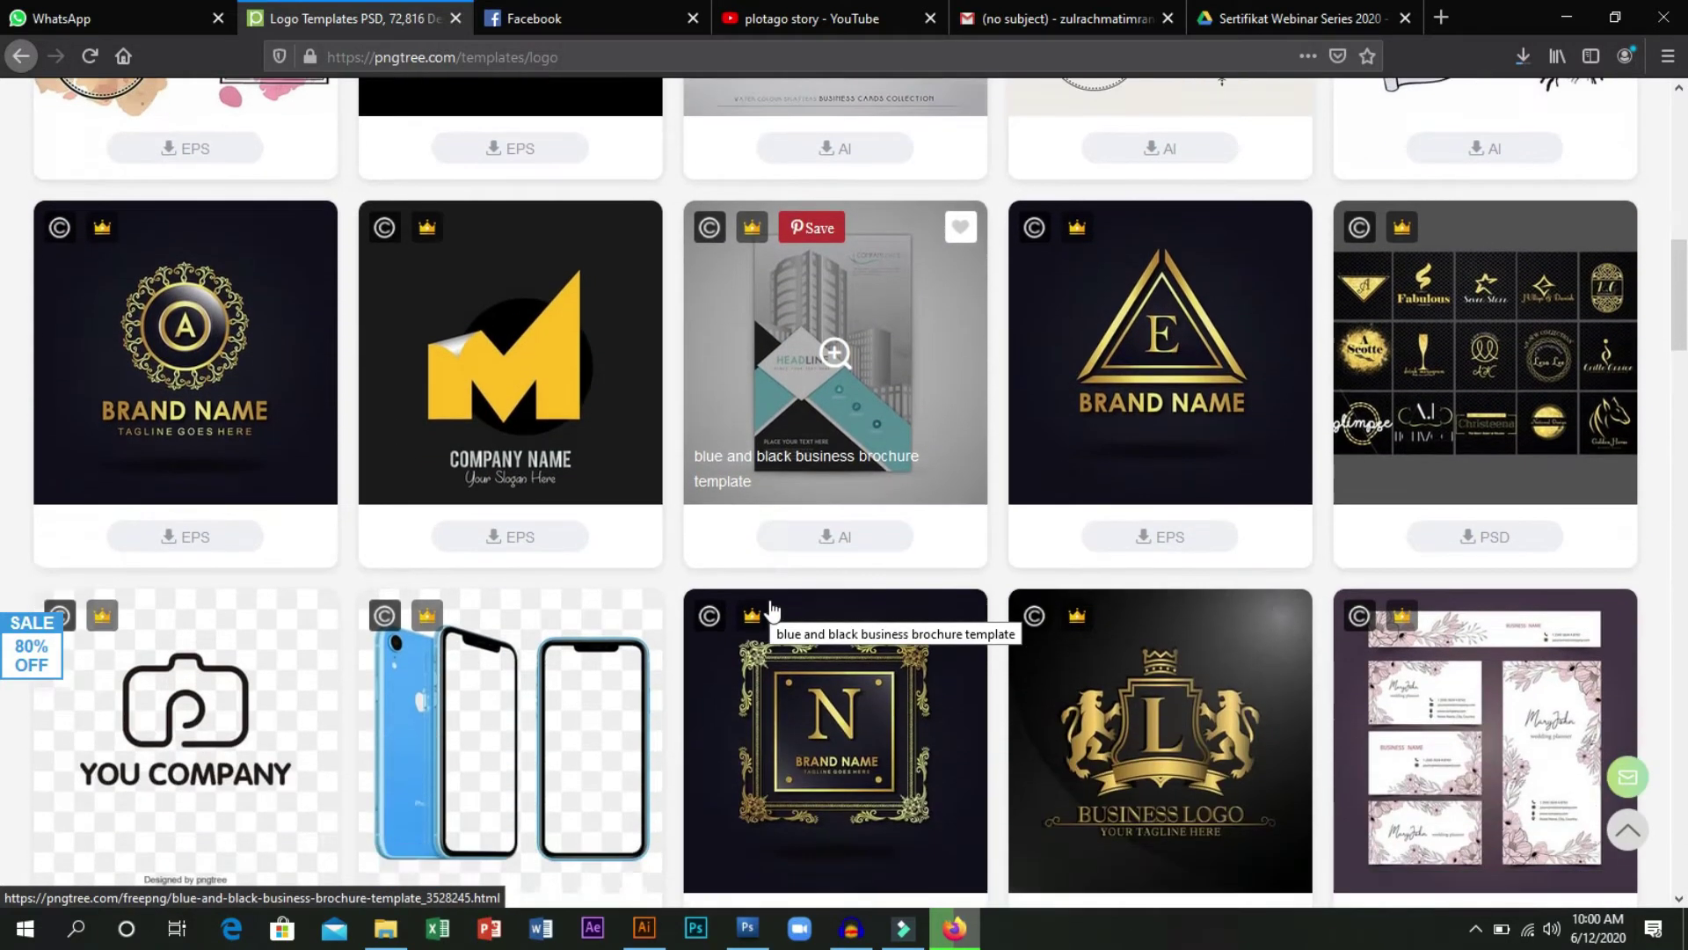
pyautogui.scroll(-5, 772, 610)
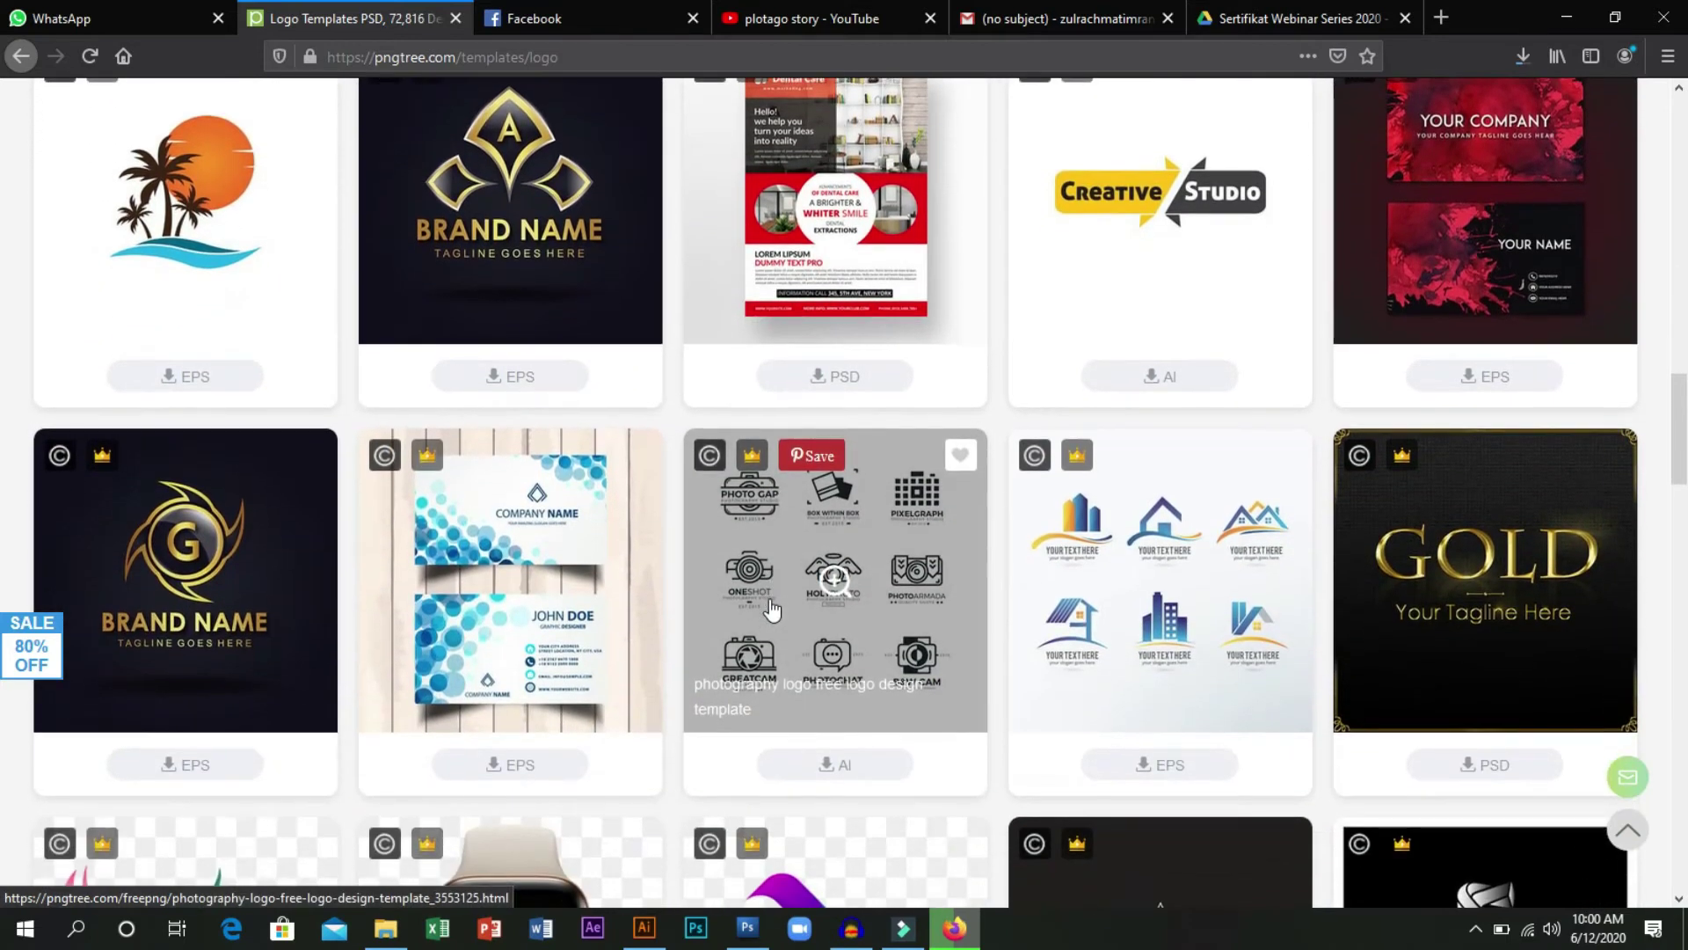
pyautogui.scroll(-3, 771, 607)
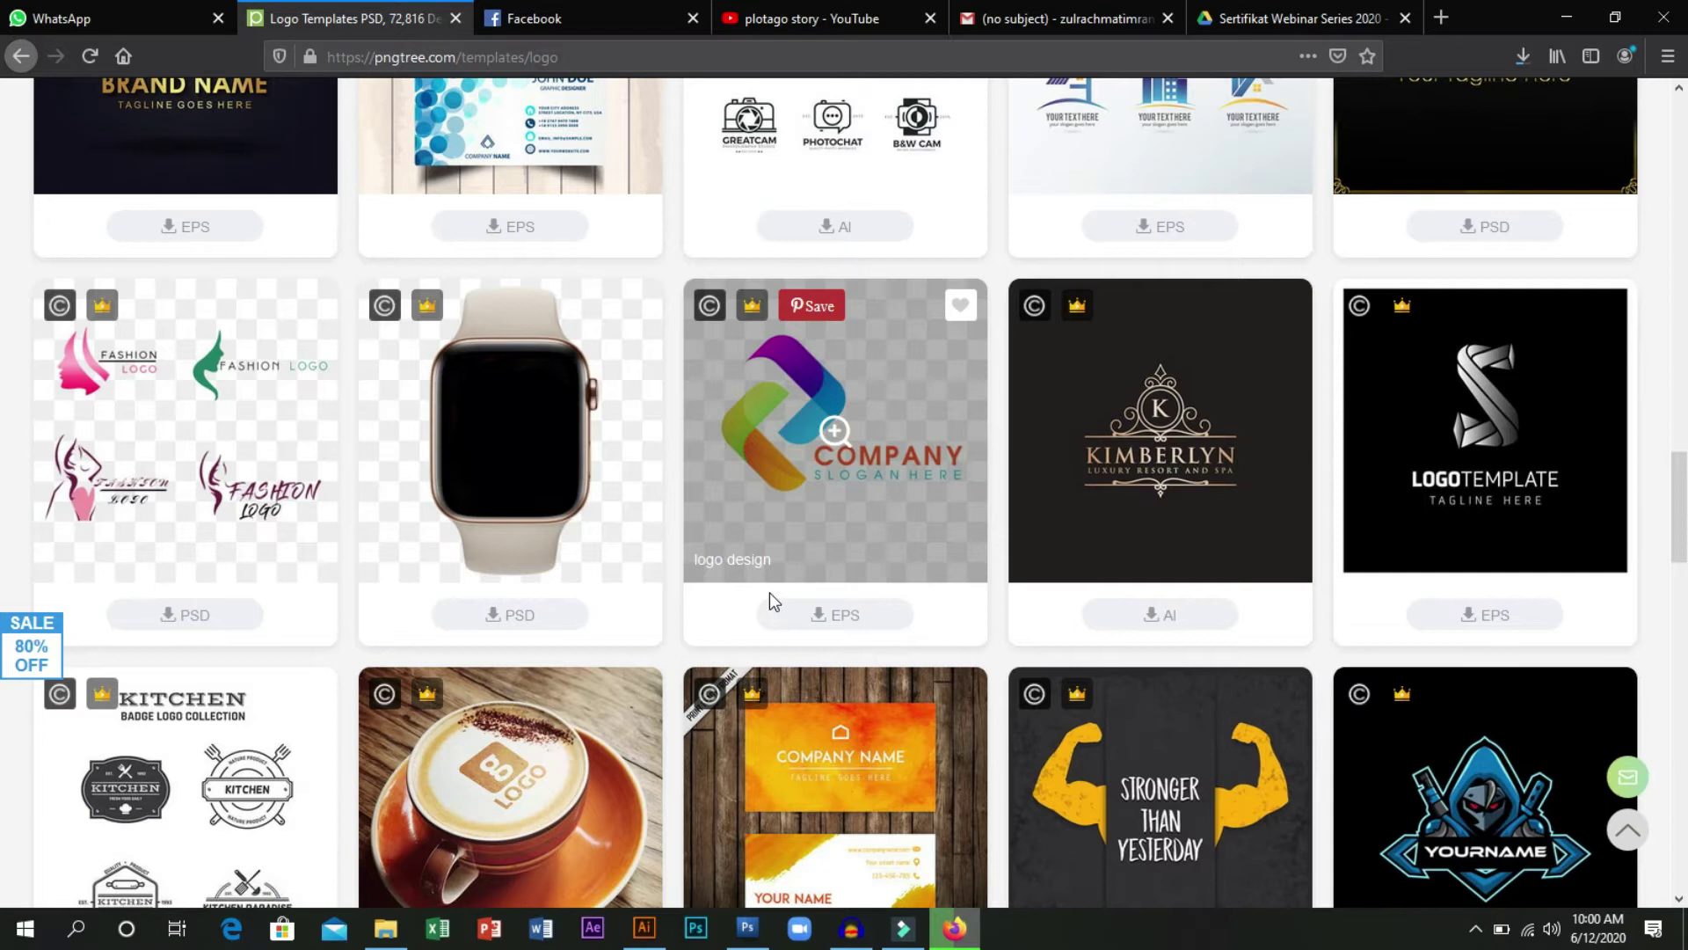
pyautogui.scroll(-2, 768, 593)
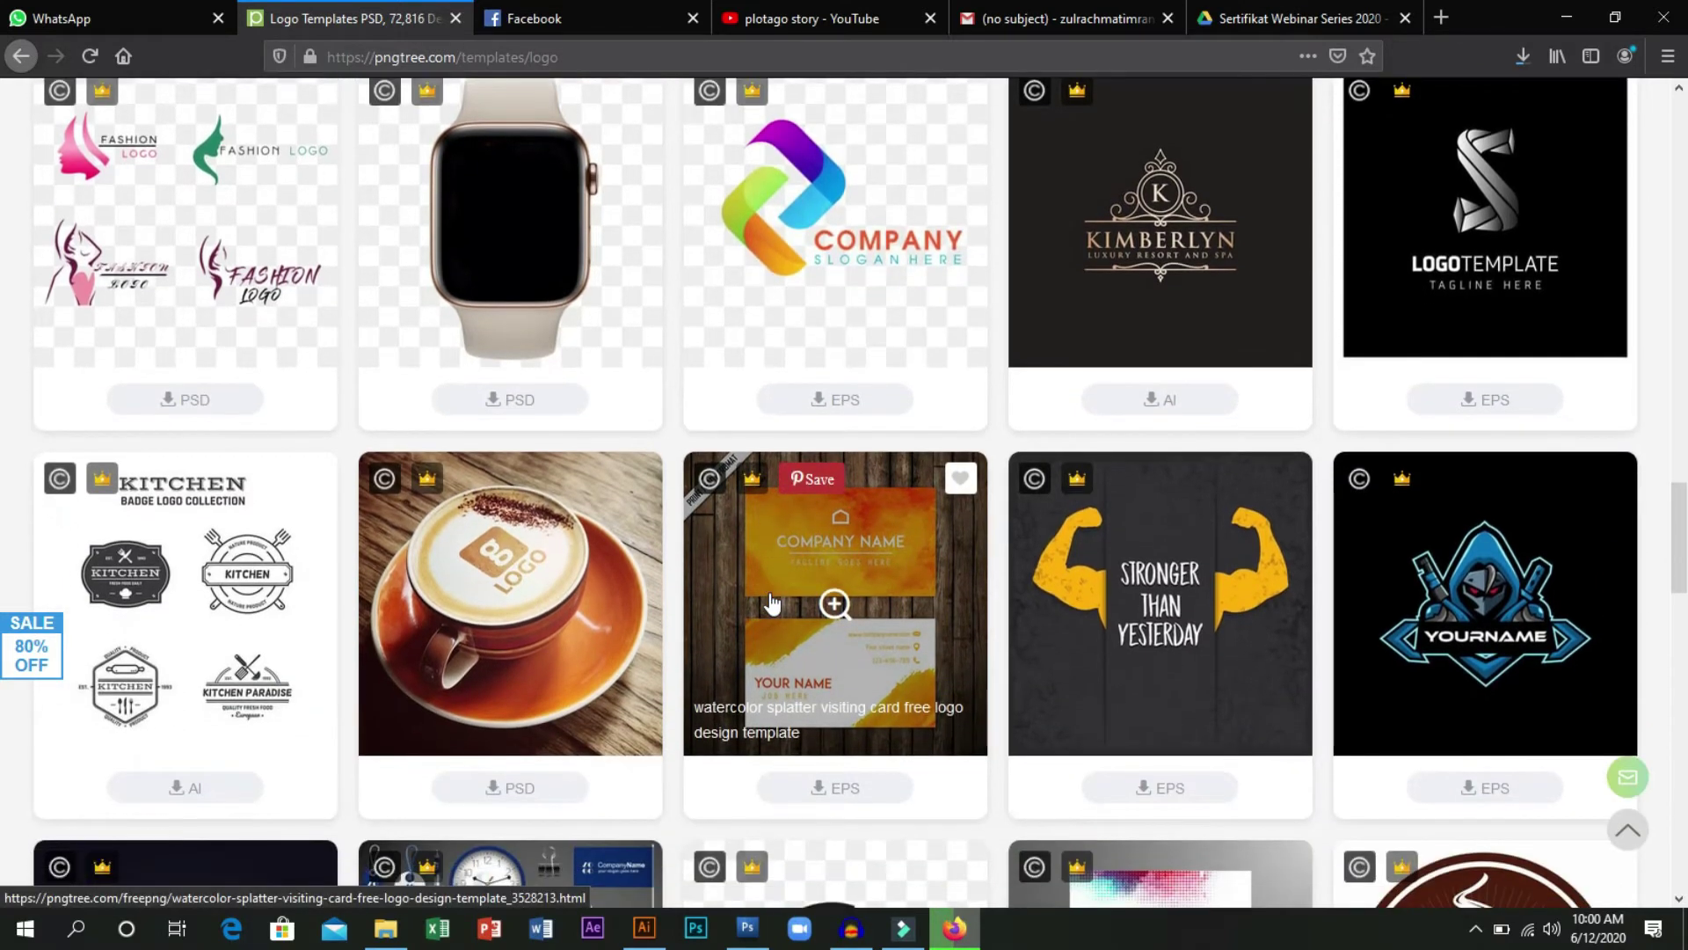
pyautogui.scroll(-4, 771, 603)
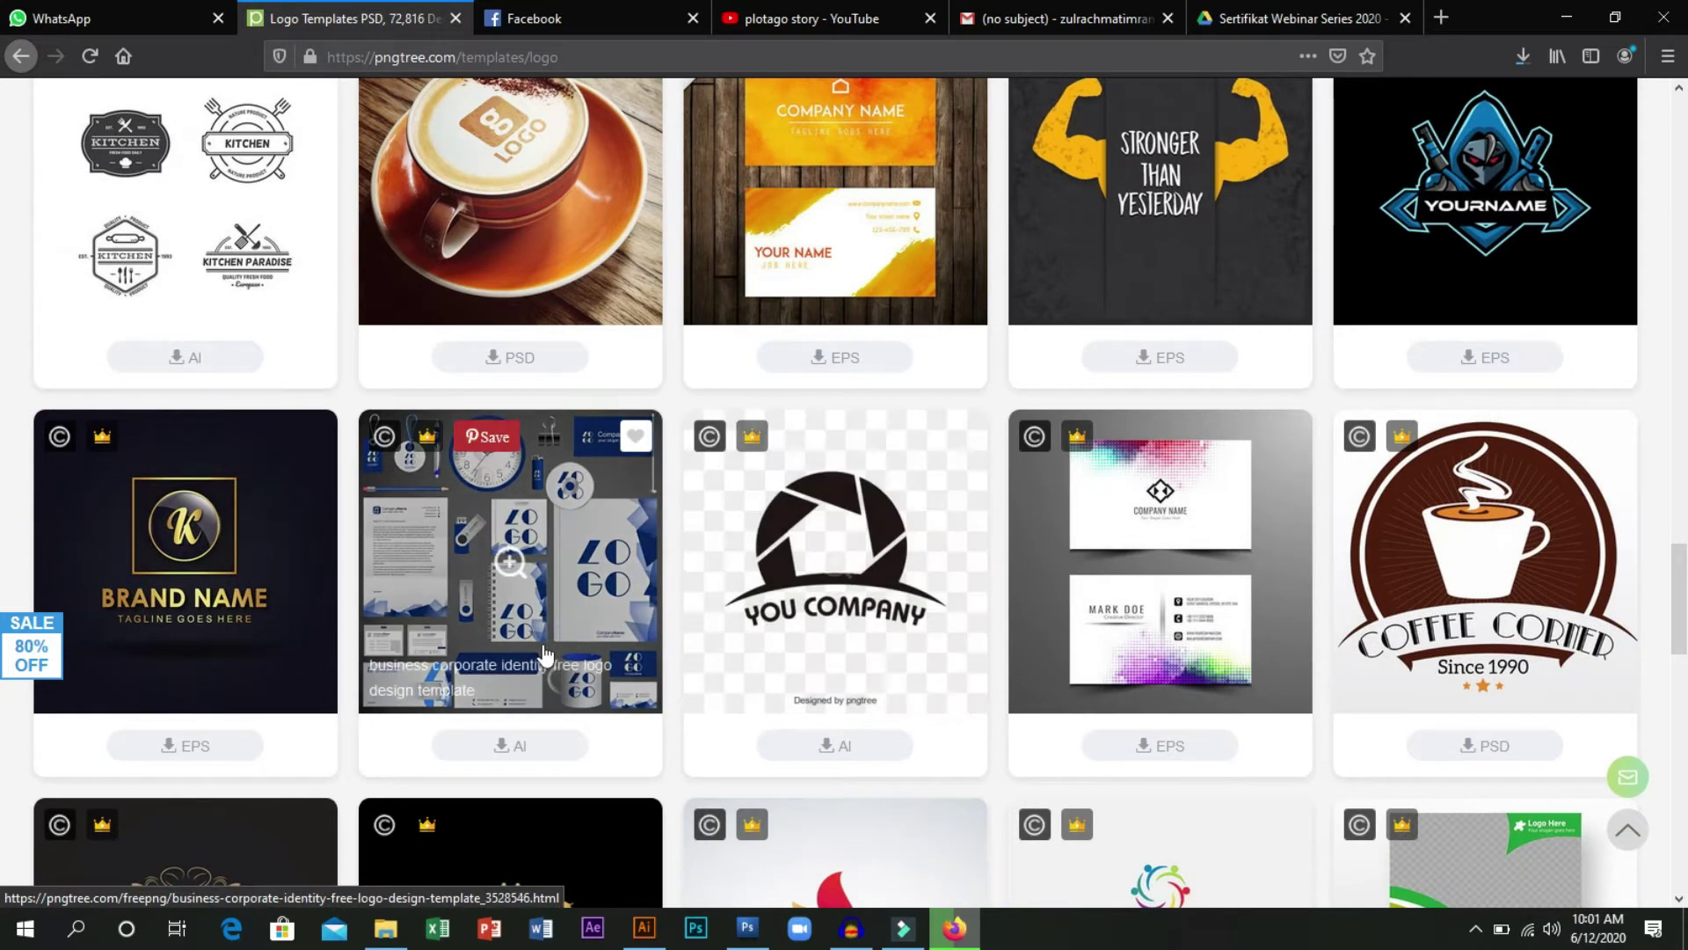
pyautogui.scroll(-1, 834, 721)
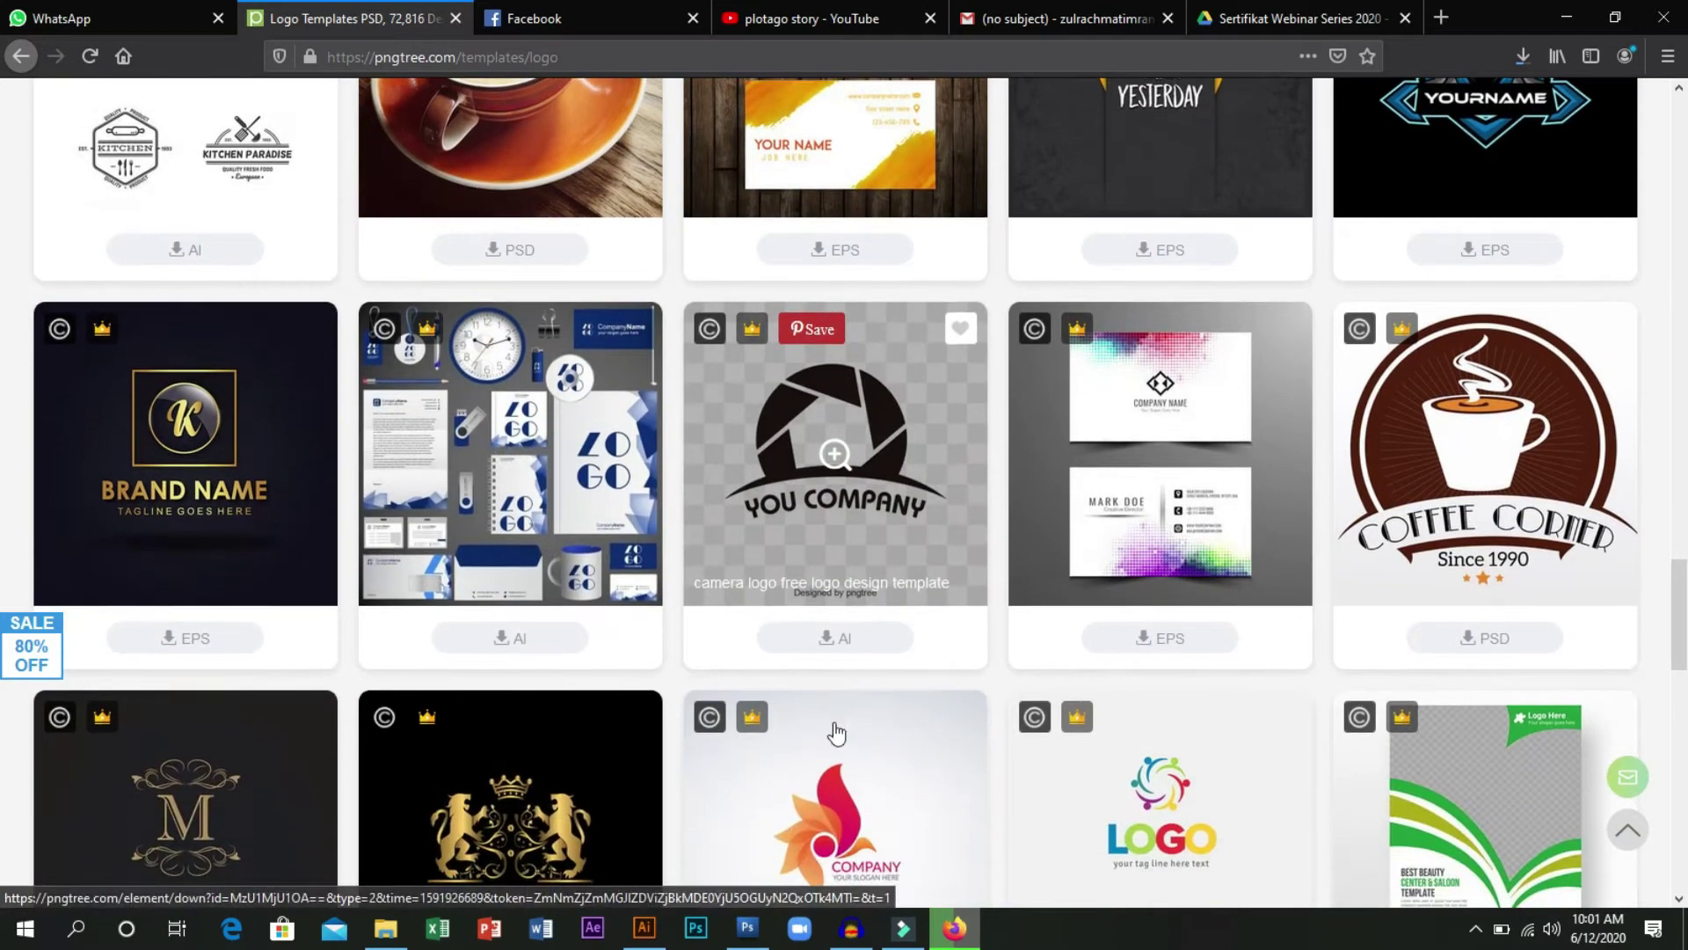
pyautogui.scroll(-1, 835, 695)
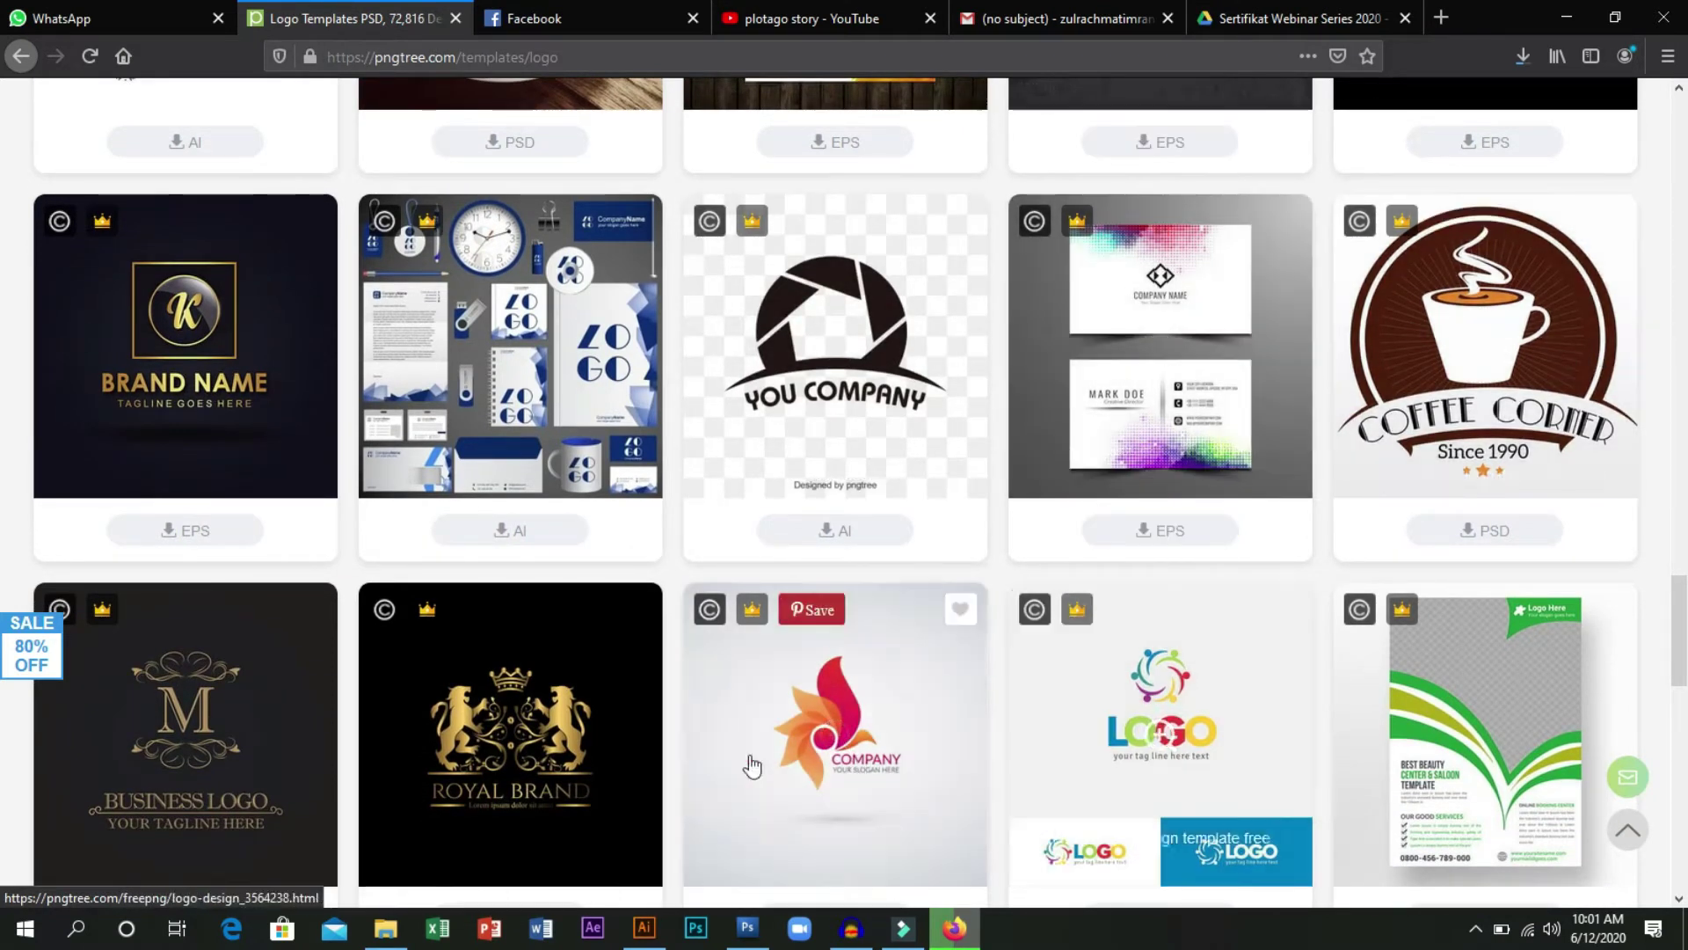
pyautogui.scroll(-6, 748, 763)
pyautogui.scroll(4, 672, 422)
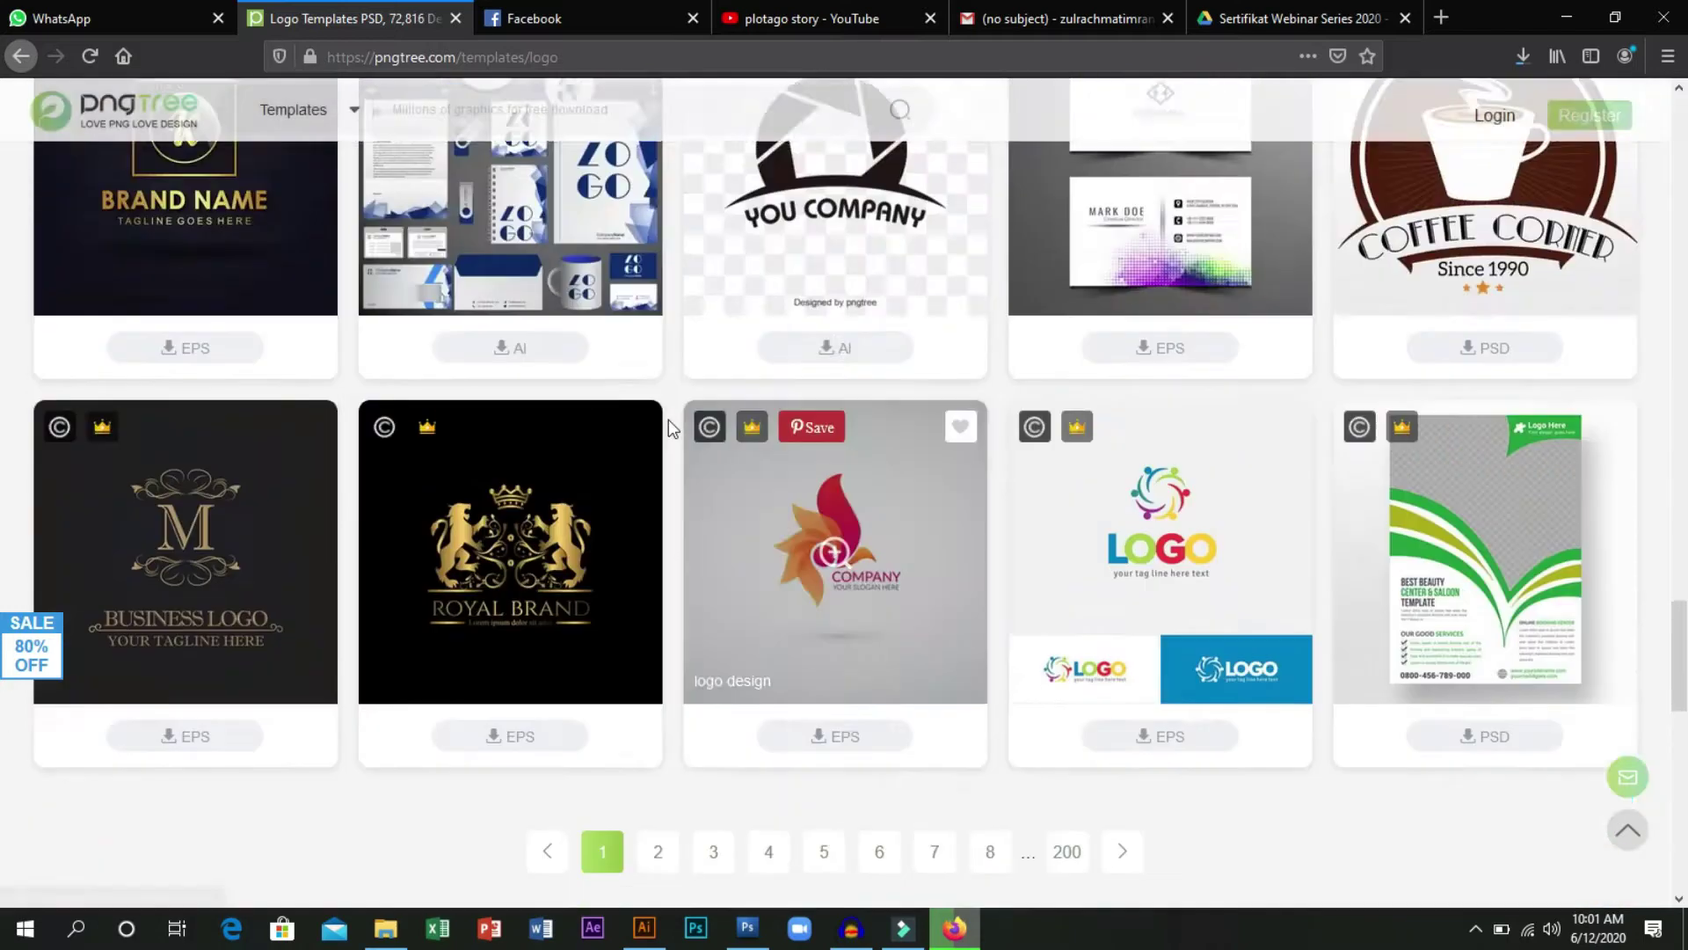
pyautogui.scroll(15, 669, 420)
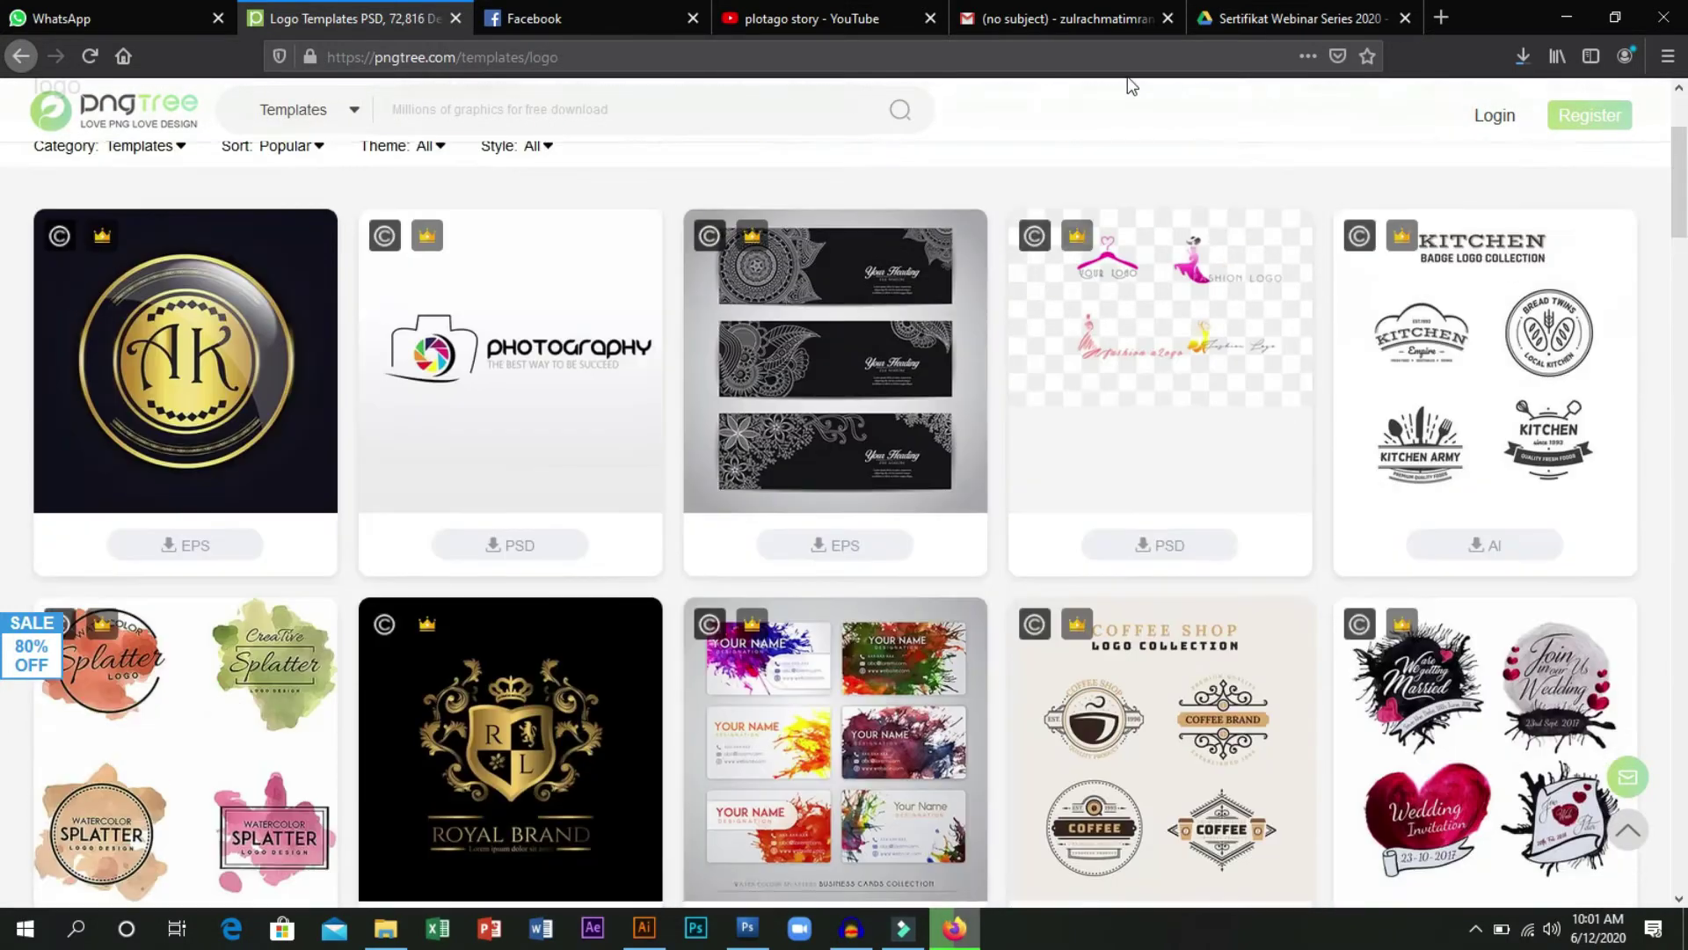
# Search Google for "logo kopi" and show the image results.
pyautogui.click(1259, 18)
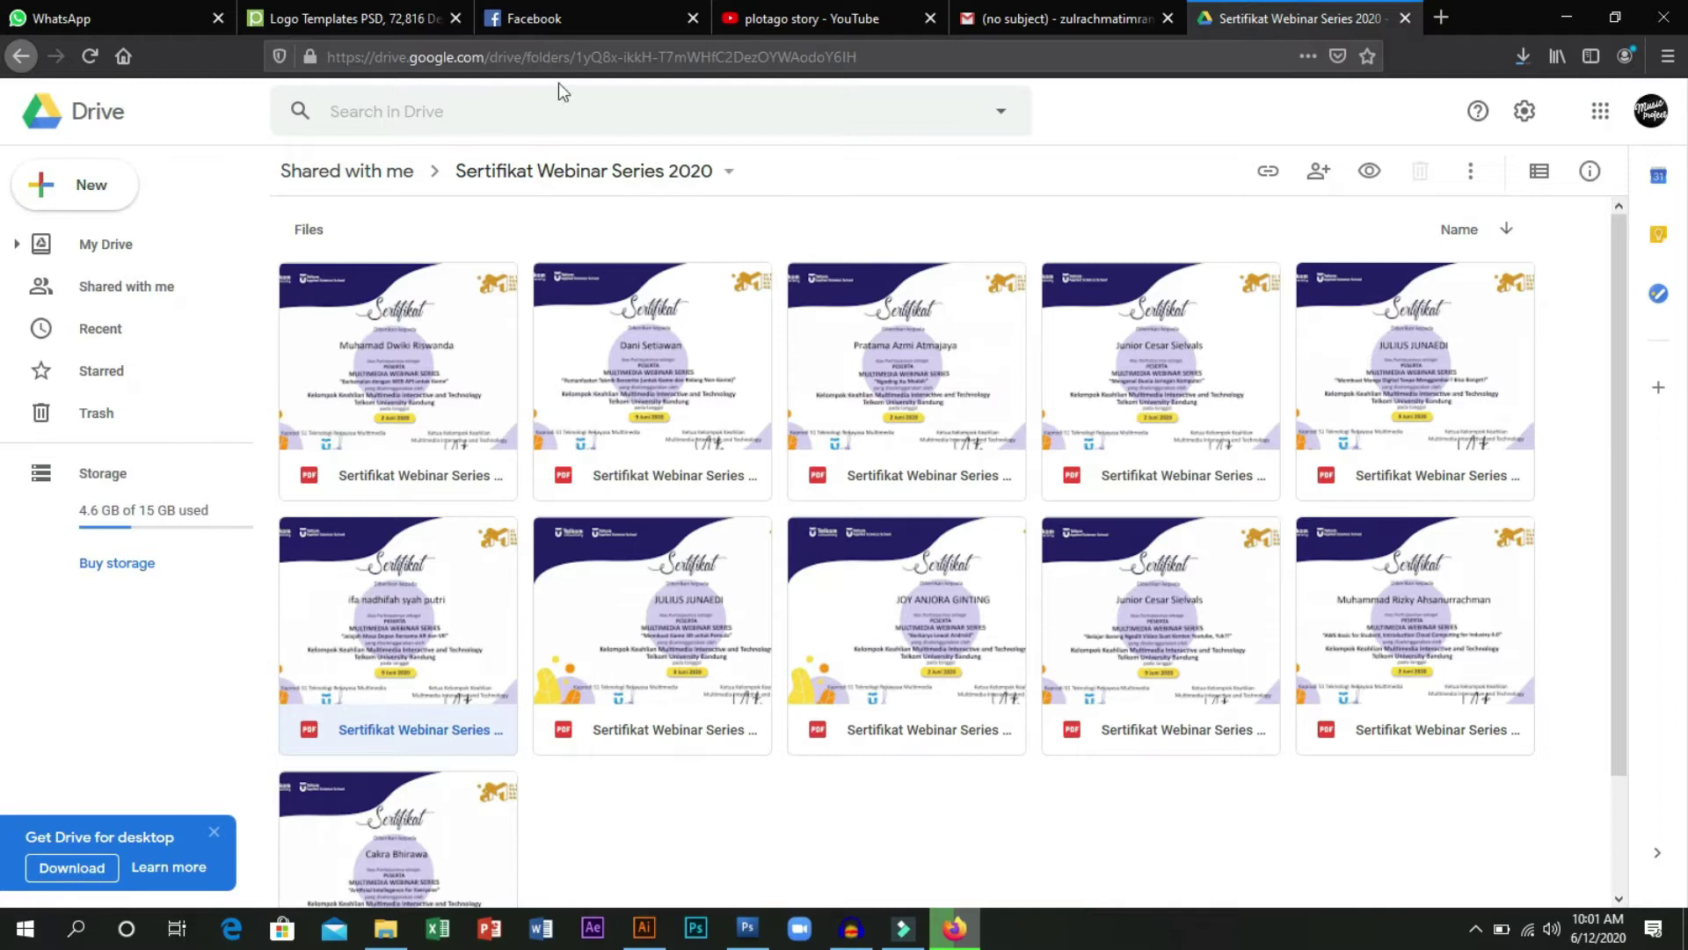
pyautogui.click(534, 55)
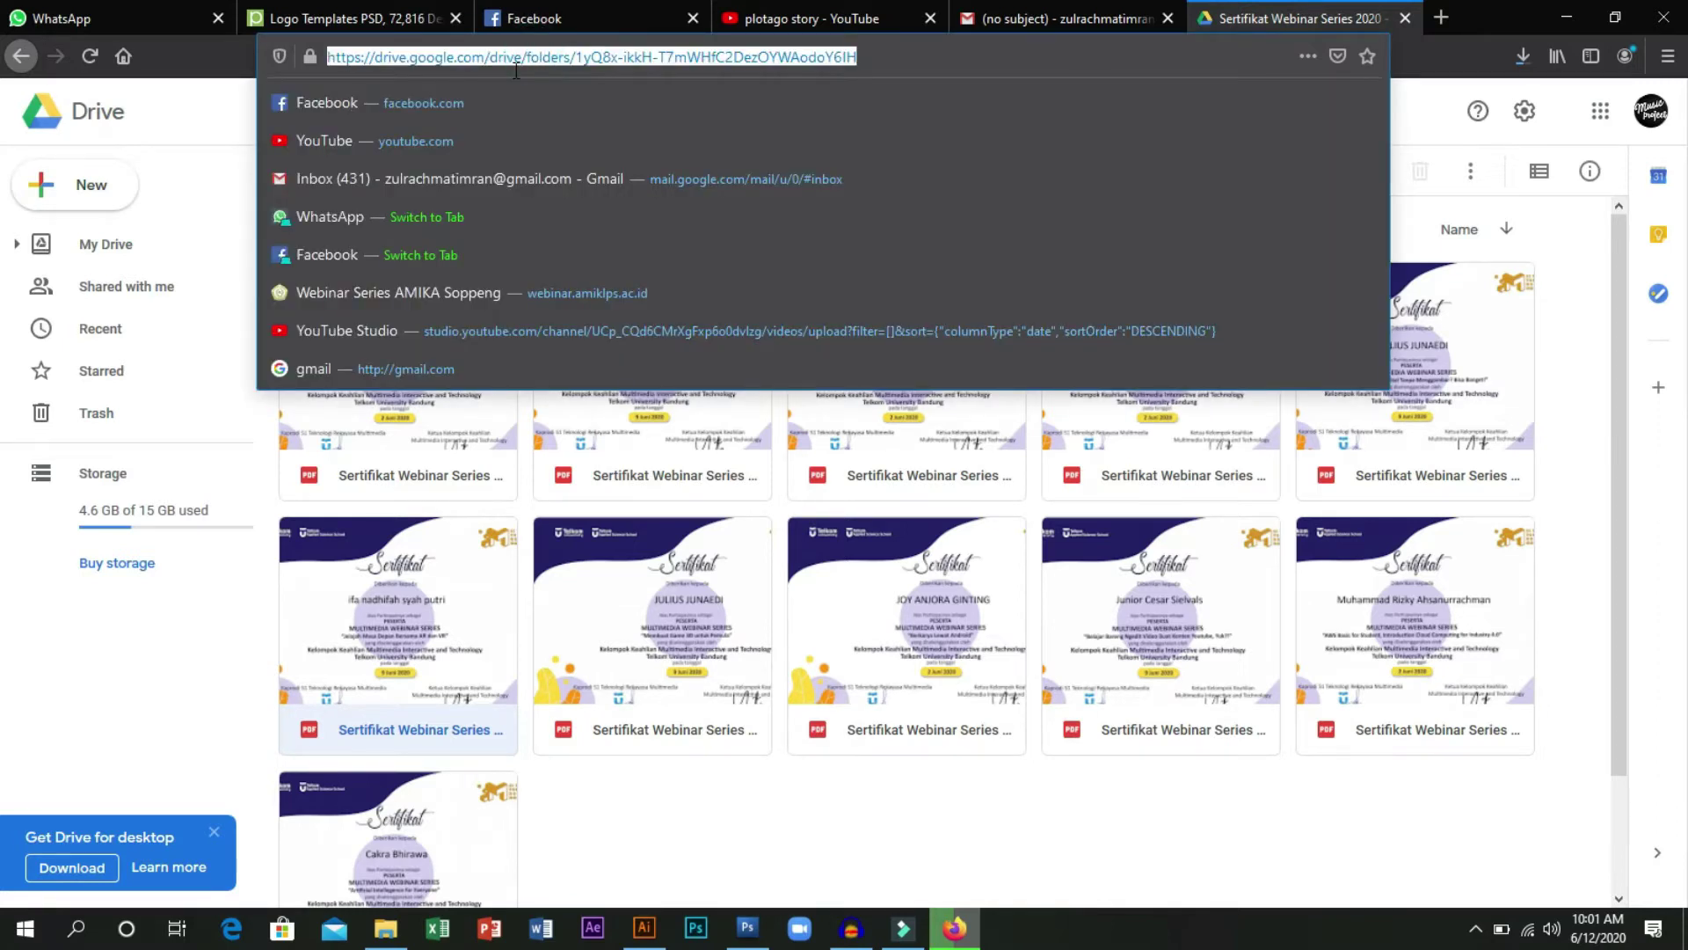
pyautogui.write('logo')
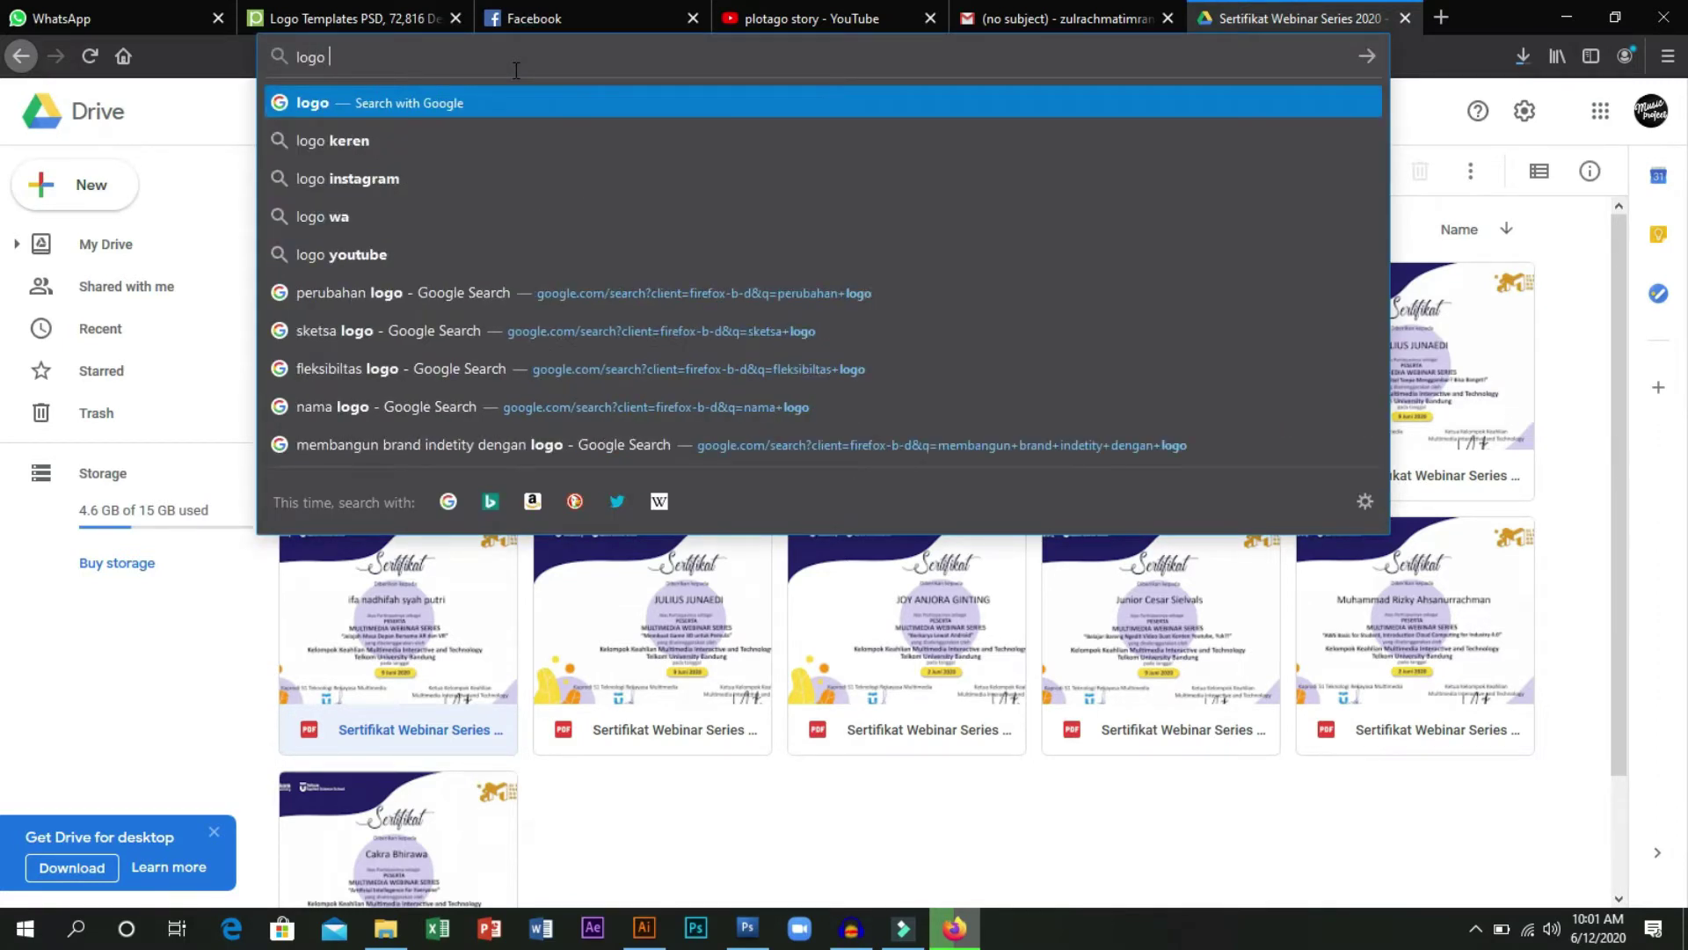
pyautogui.write(' kopi')
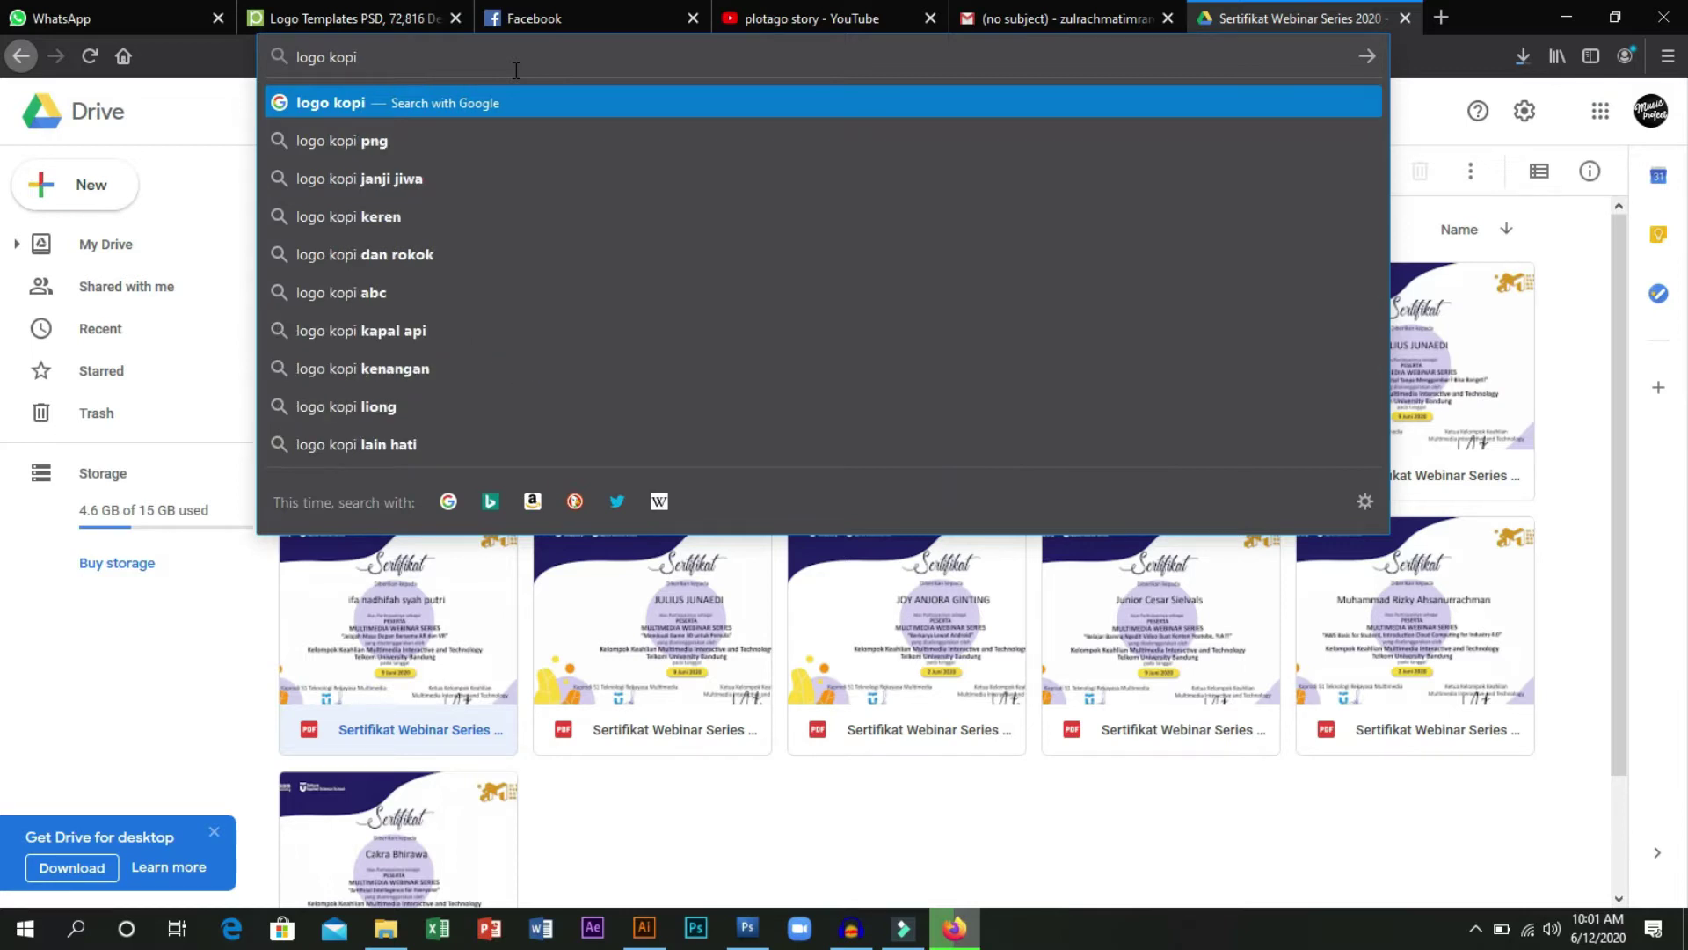
pyautogui.press('Return')
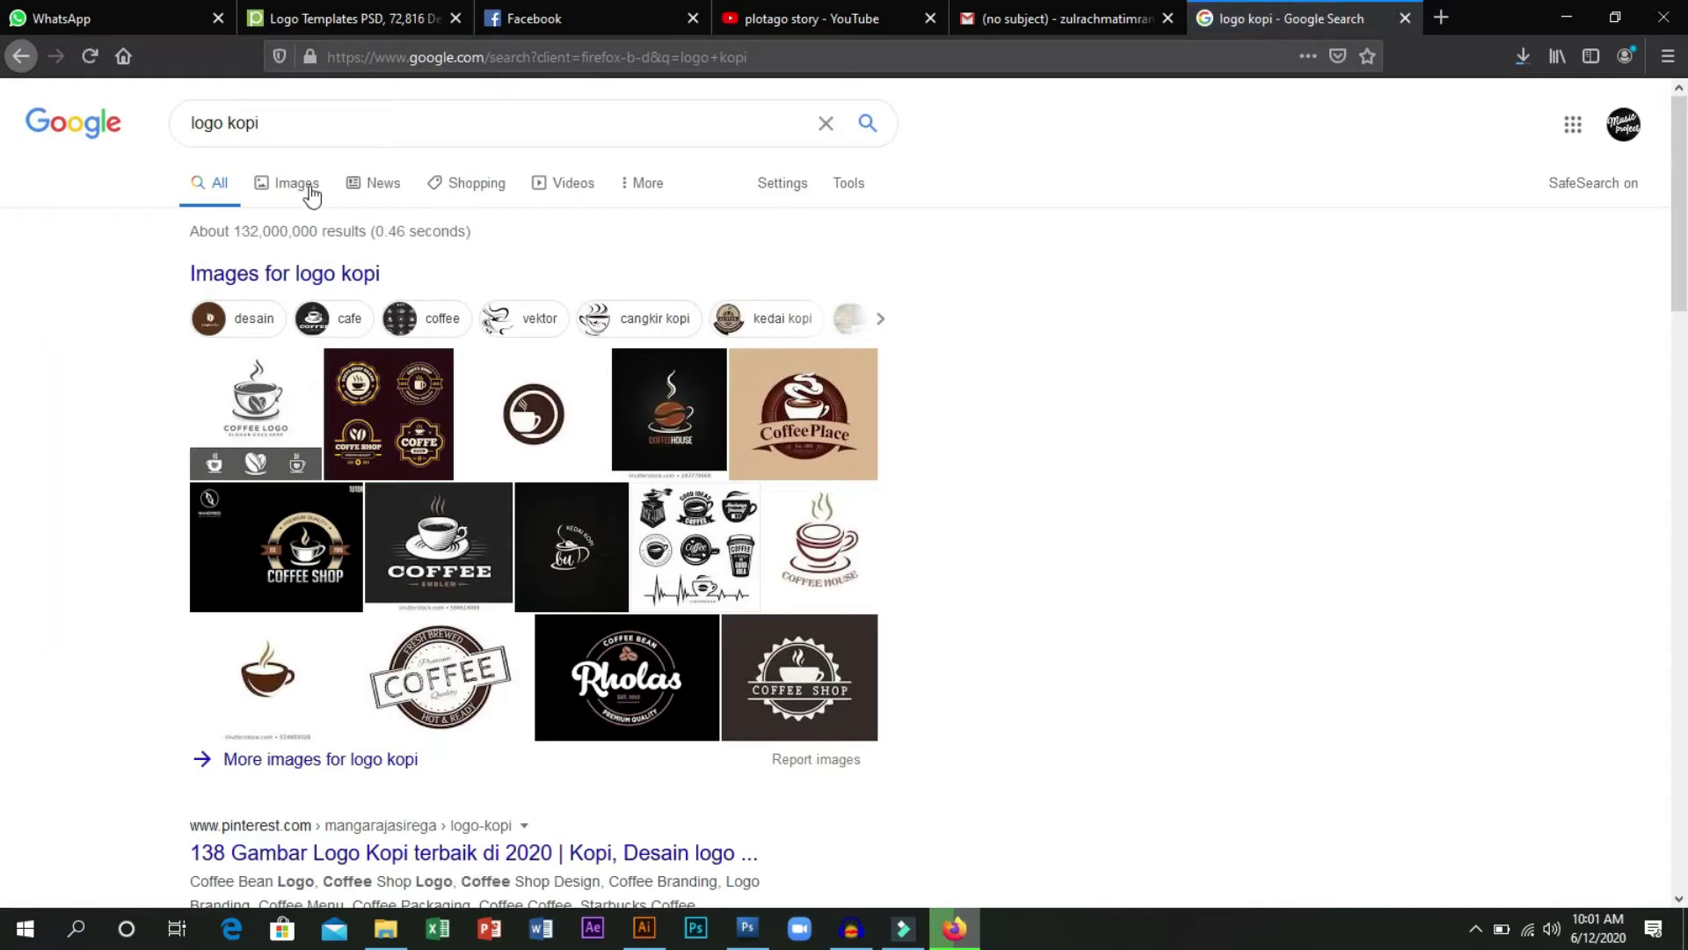
pyautogui.click(293, 187)
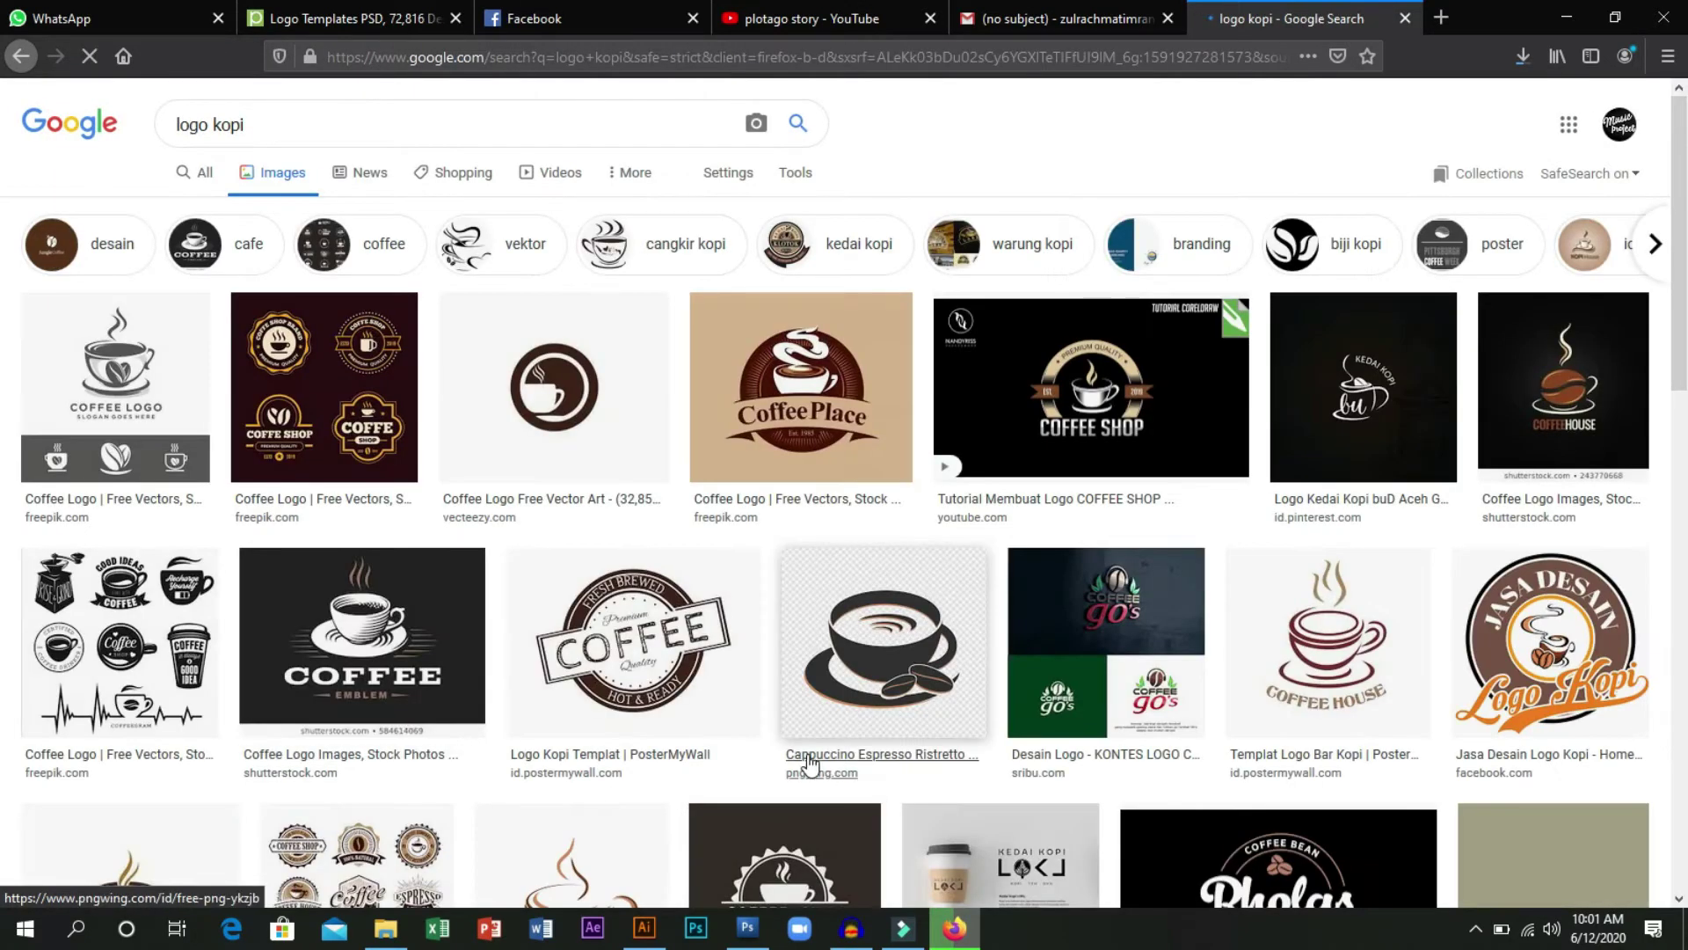
# Examine the coffee logo image results for reference designs.
pyautogui.scroll(-5, 712, 601)
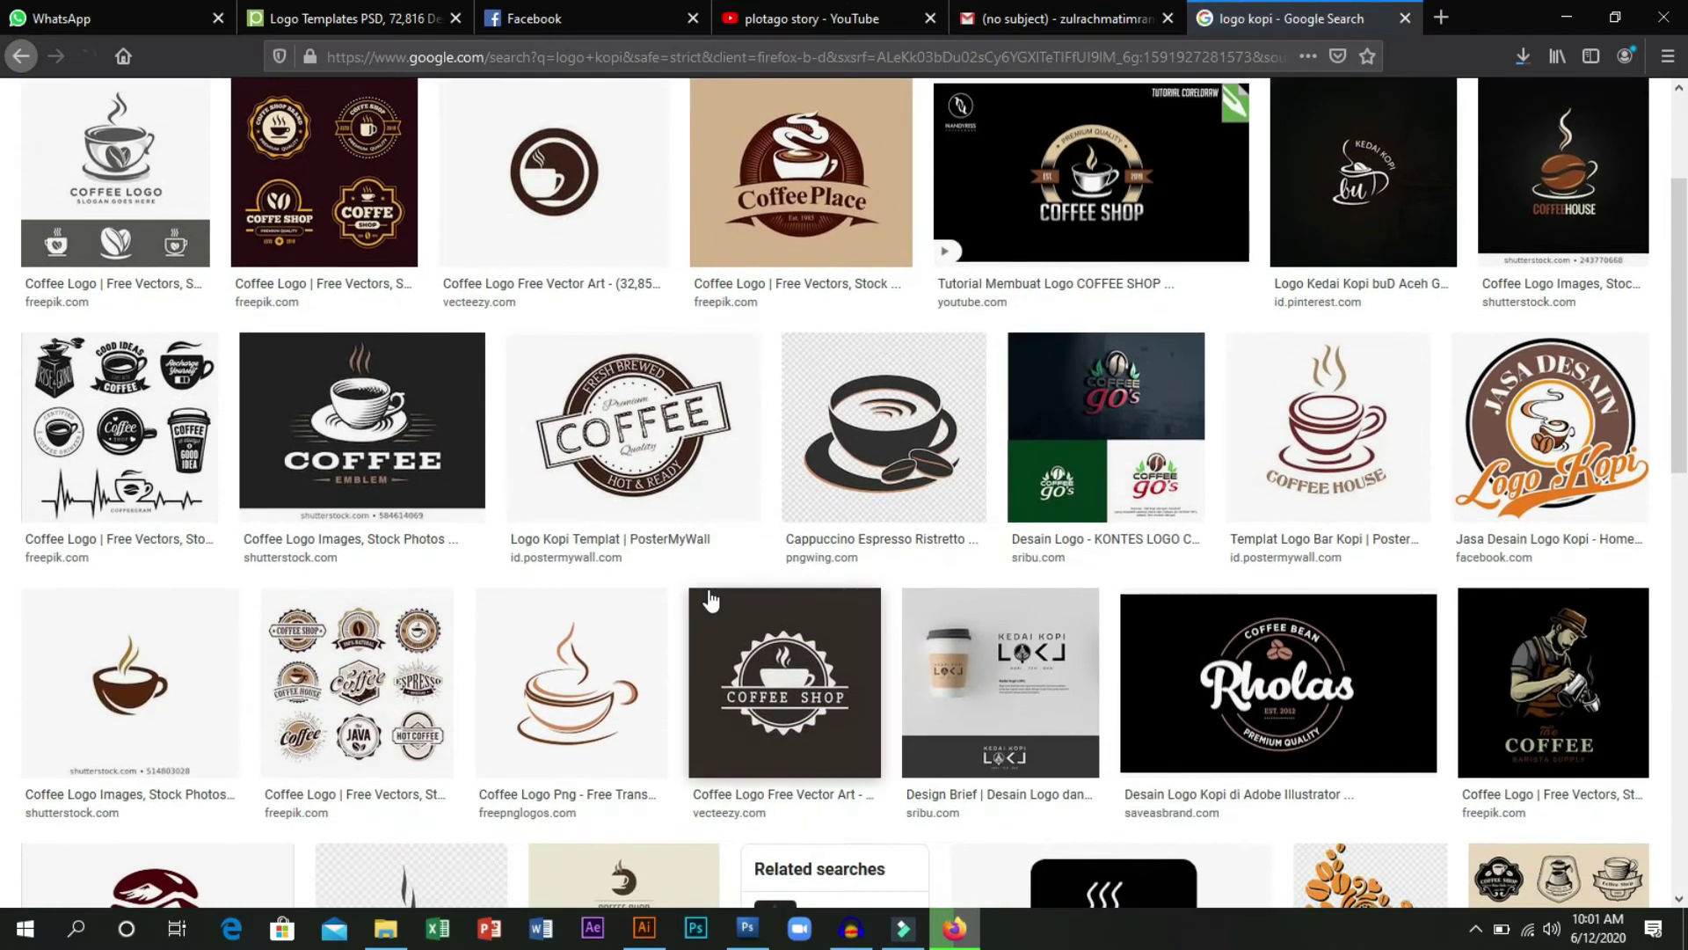
pyautogui.scroll(-2, 712, 601)
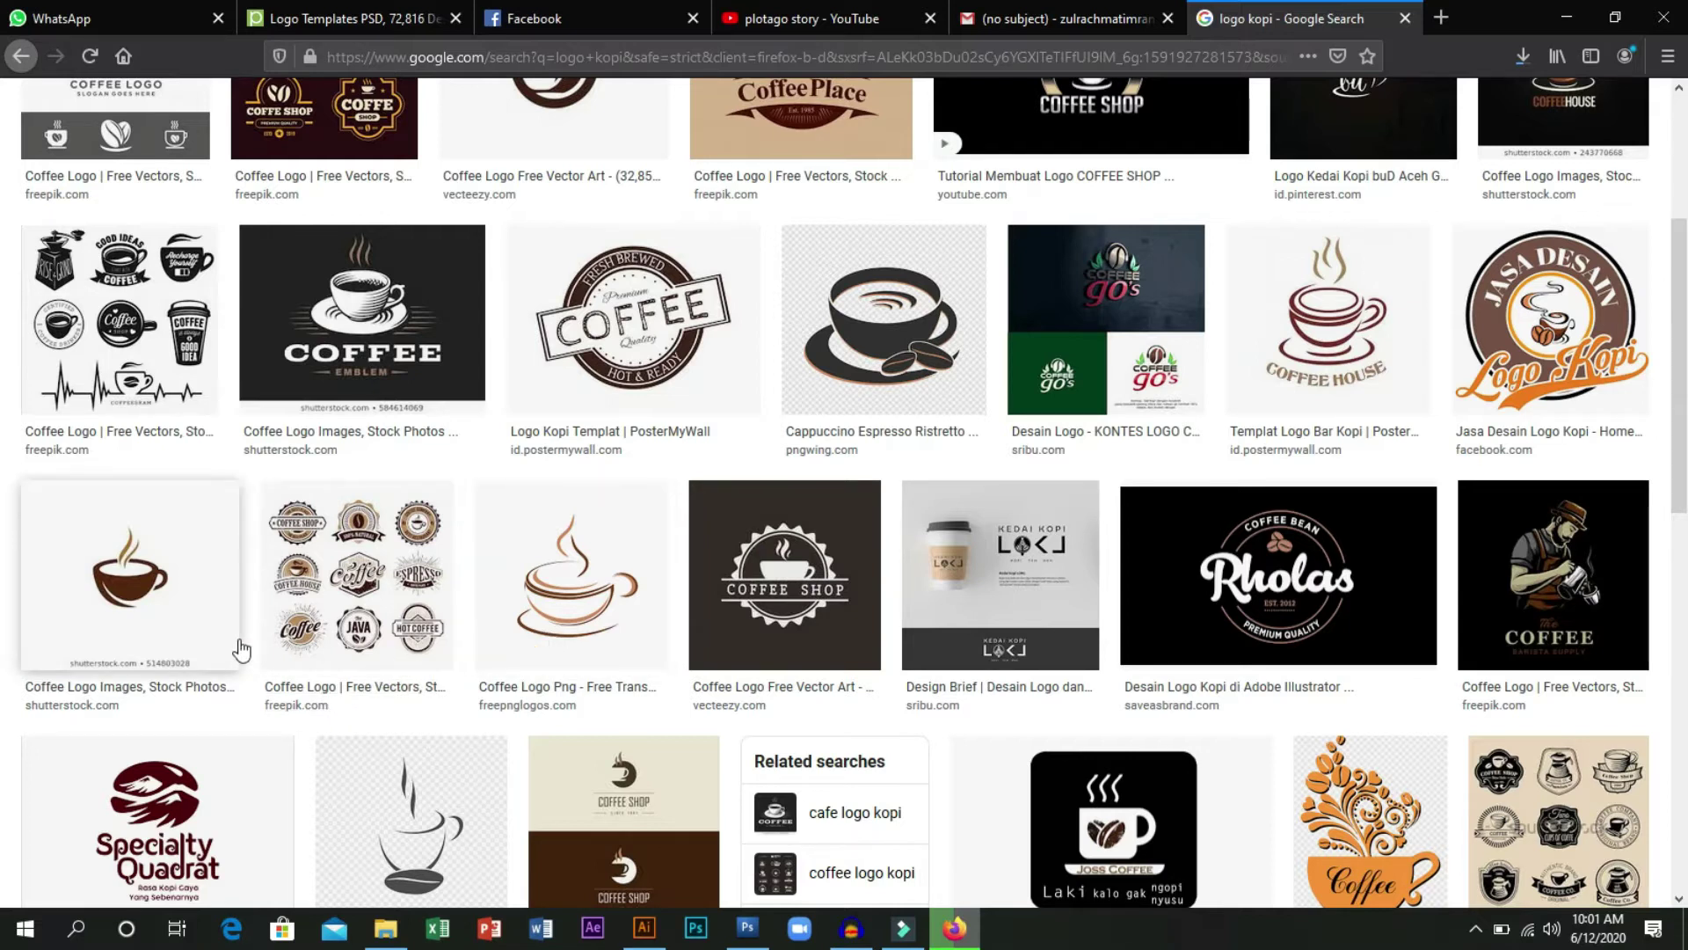
pyautogui.scroll(-2, 238, 649)
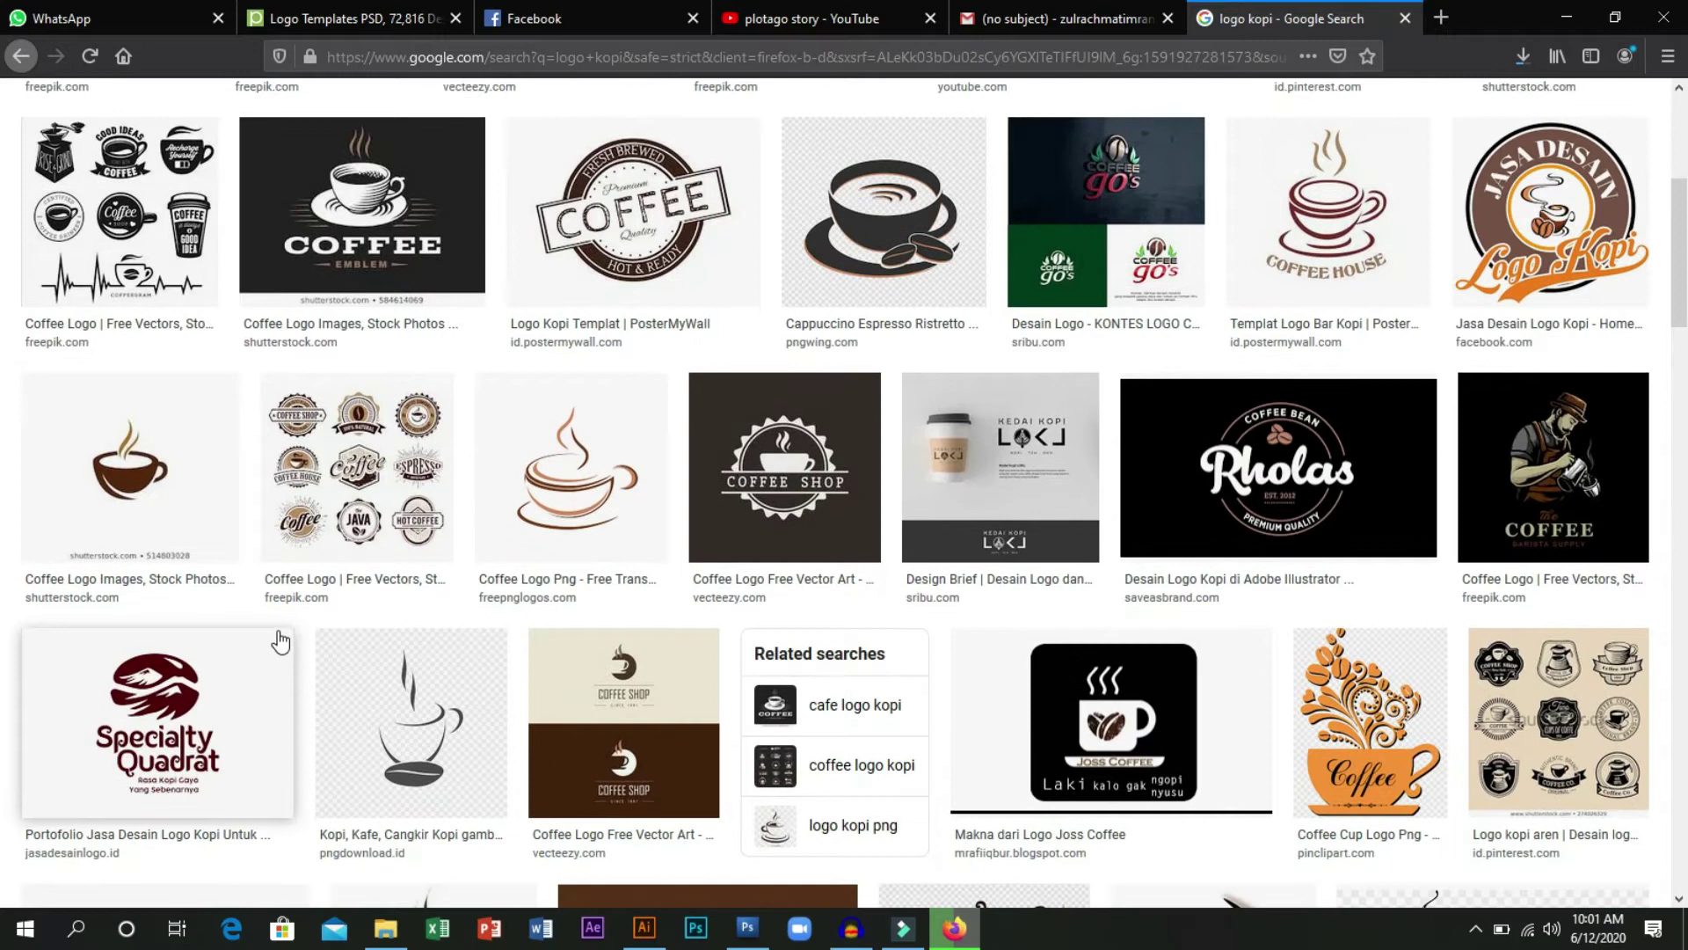
pyautogui.scroll(-2, 281, 643)
pyautogui.scroll(-2, 280, 643)
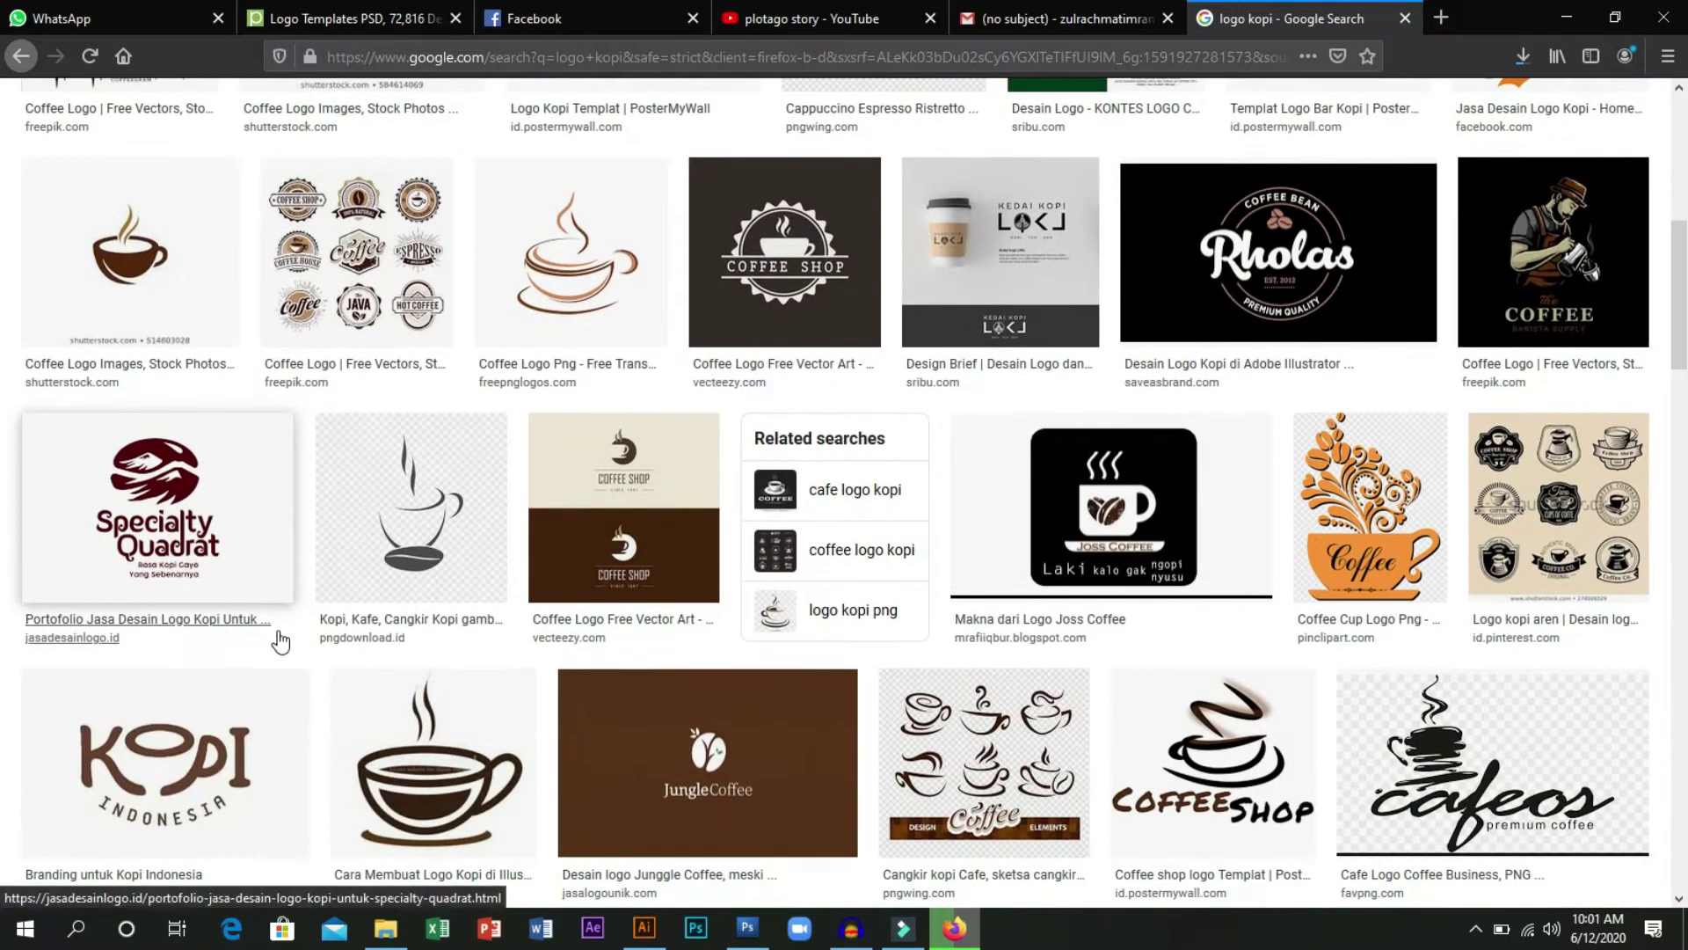
pyautogui.scroll(-2, 280, 642)
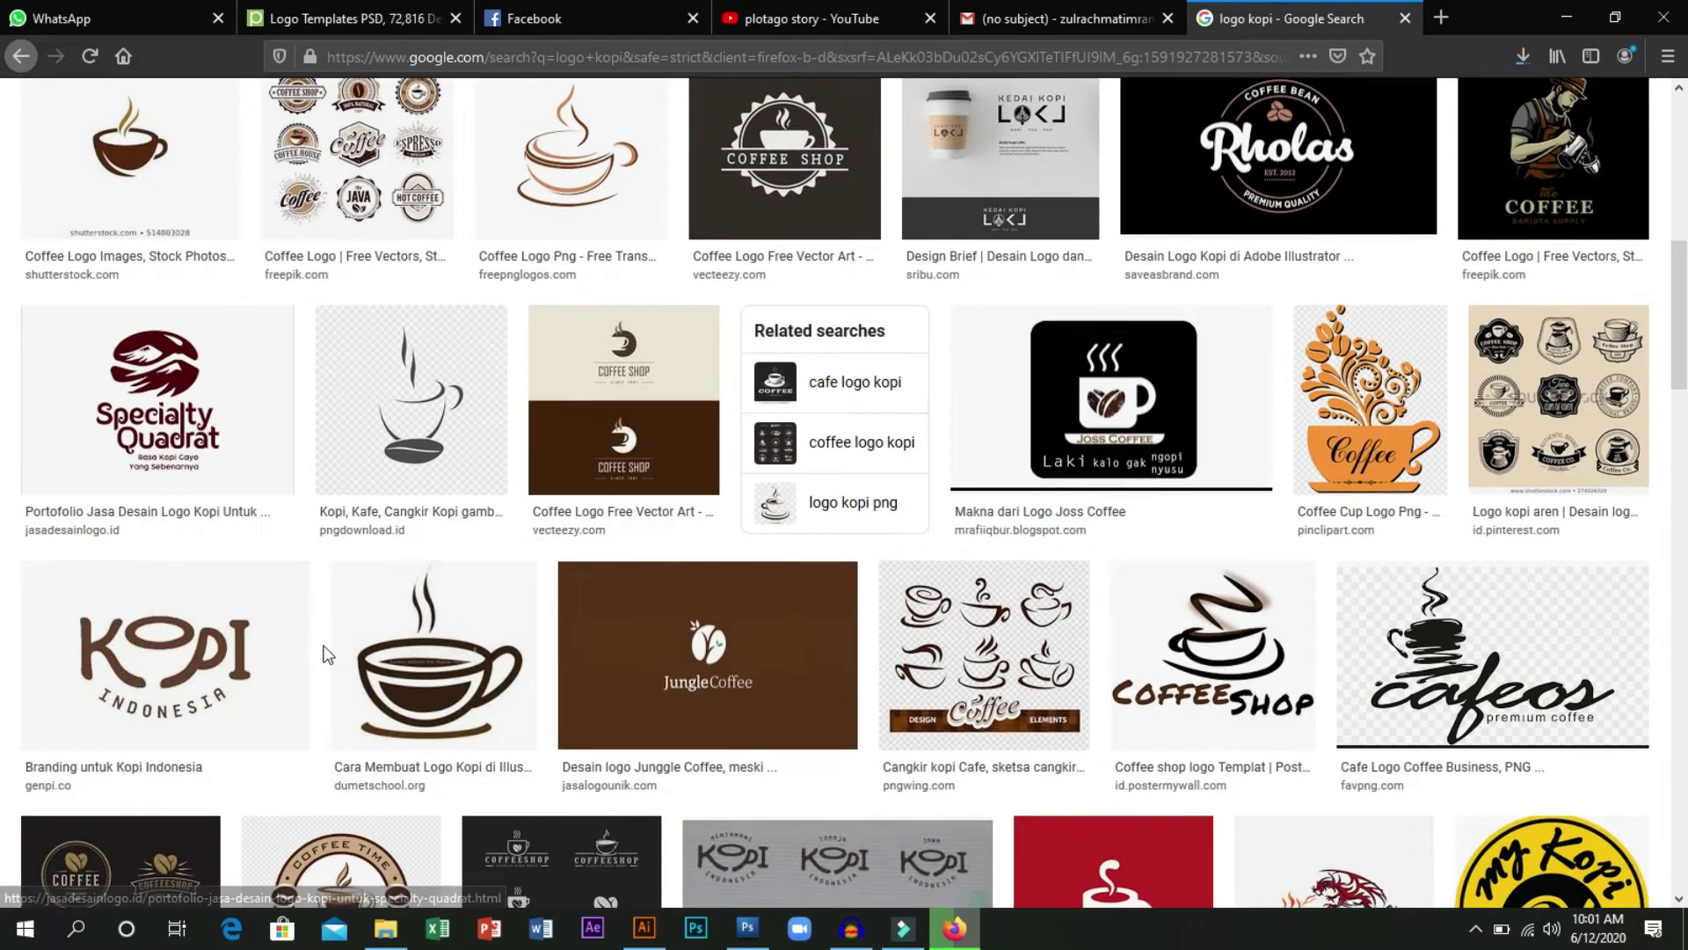
pyautogui.scroll(-2, 324, 650)
pyautogui.scroll(-2, 323, 651)
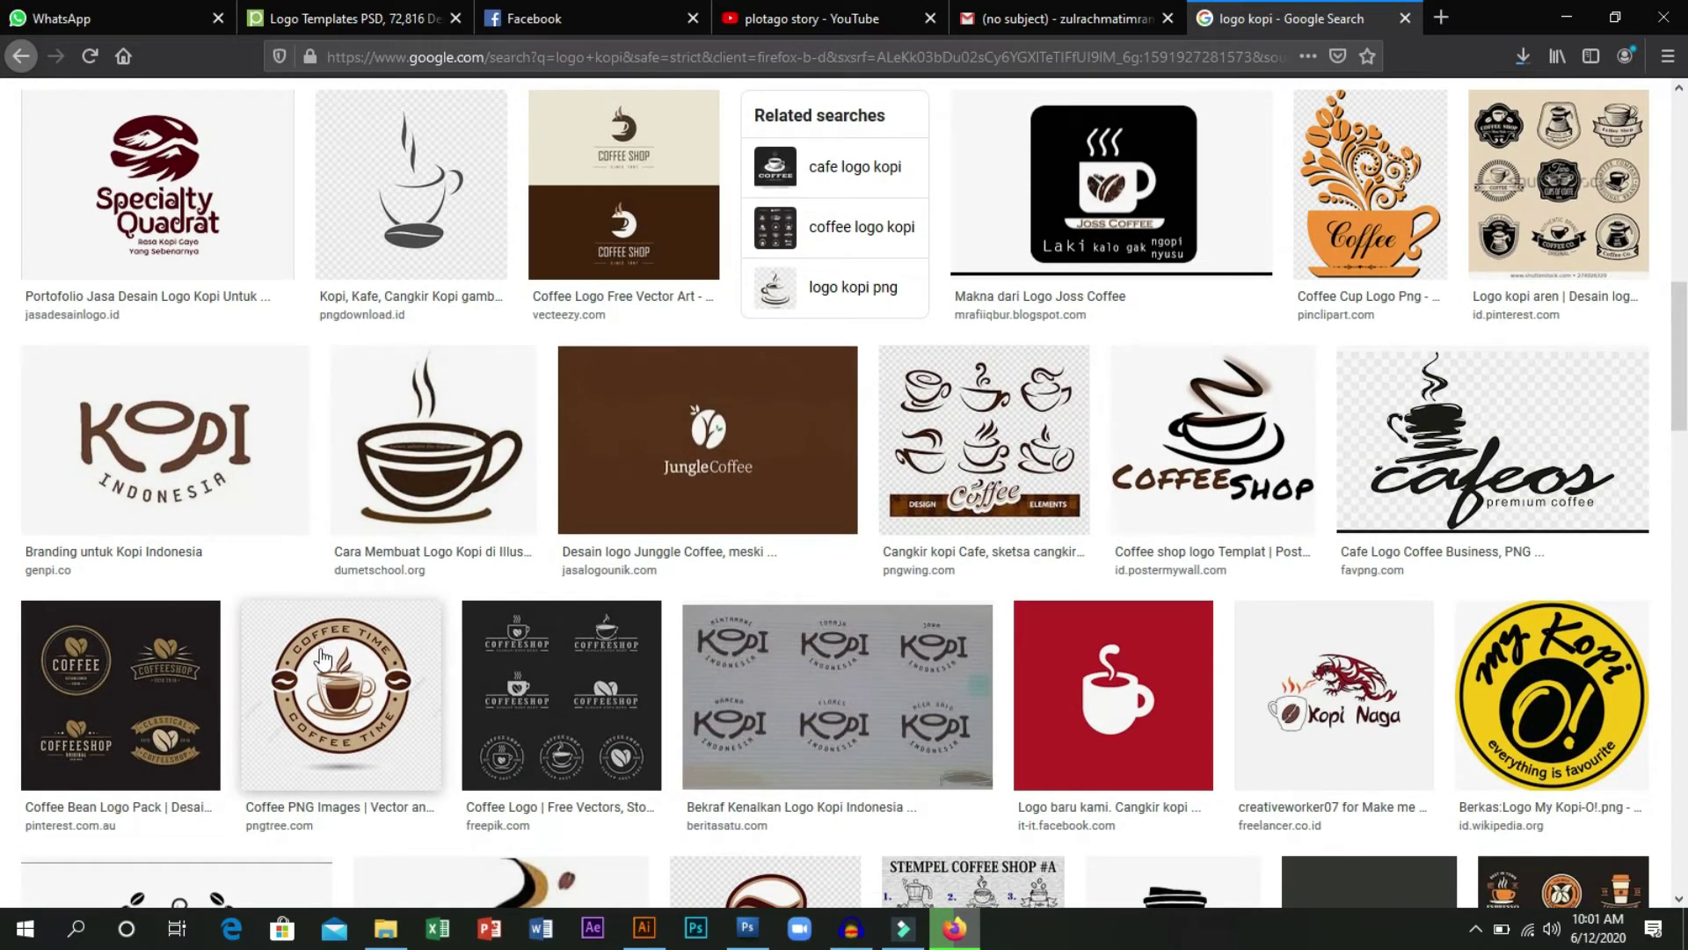
pyautogui.scroll(-6, 324, 658)
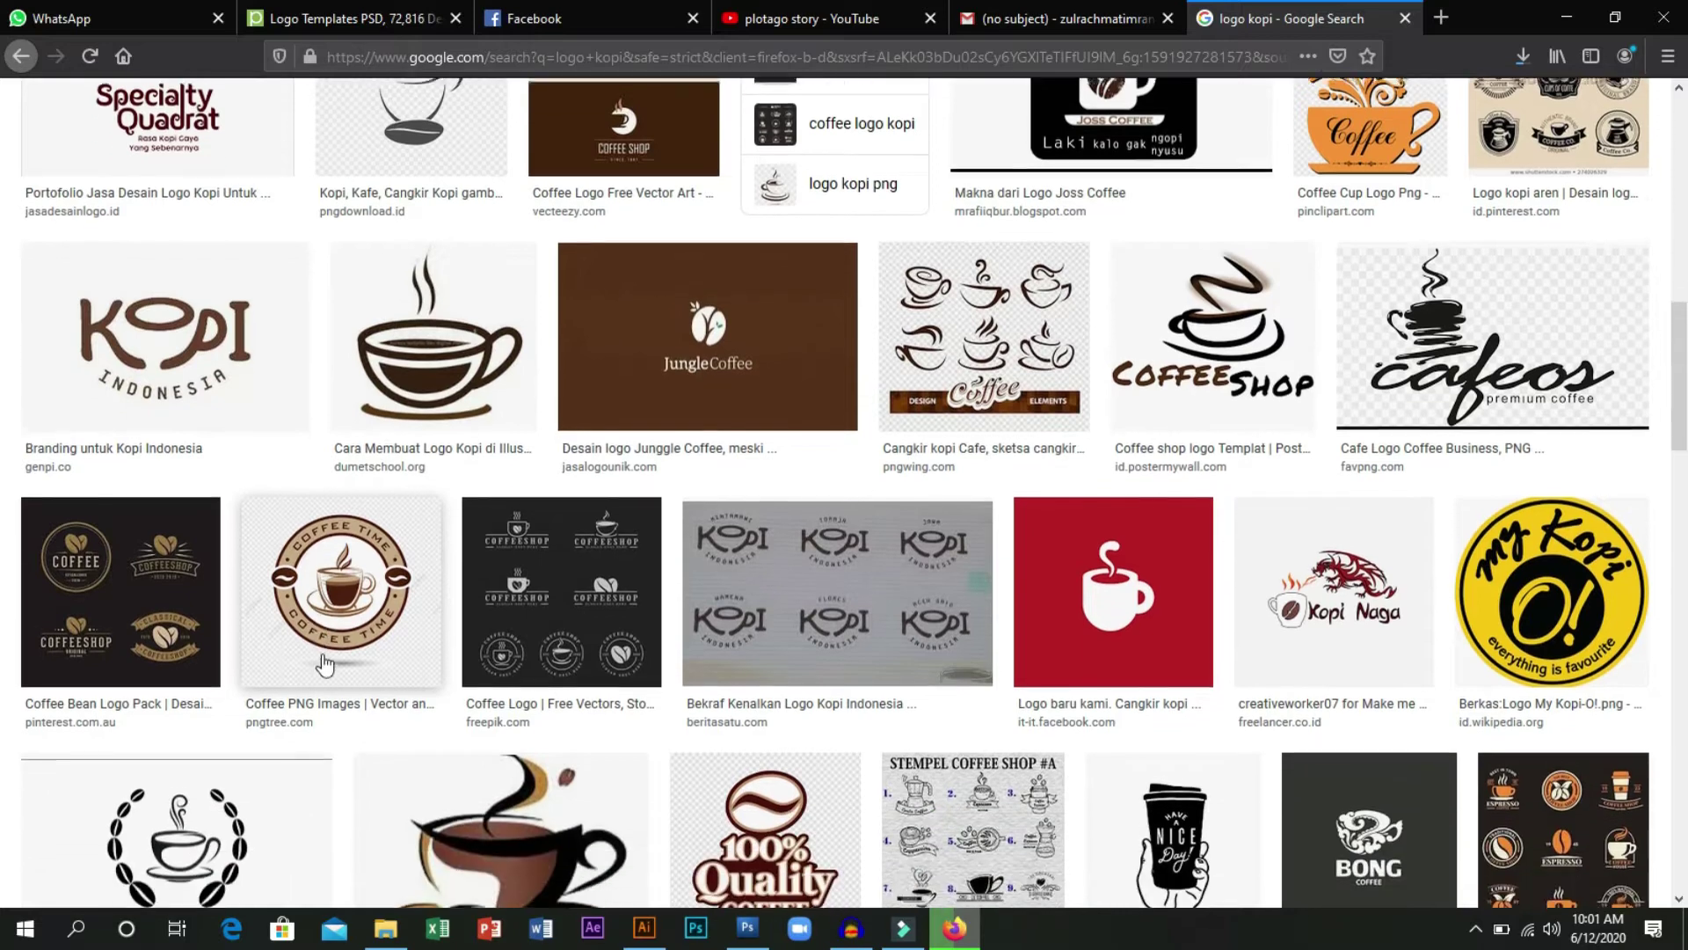
pyautogui.scroll(14, 313, 678)
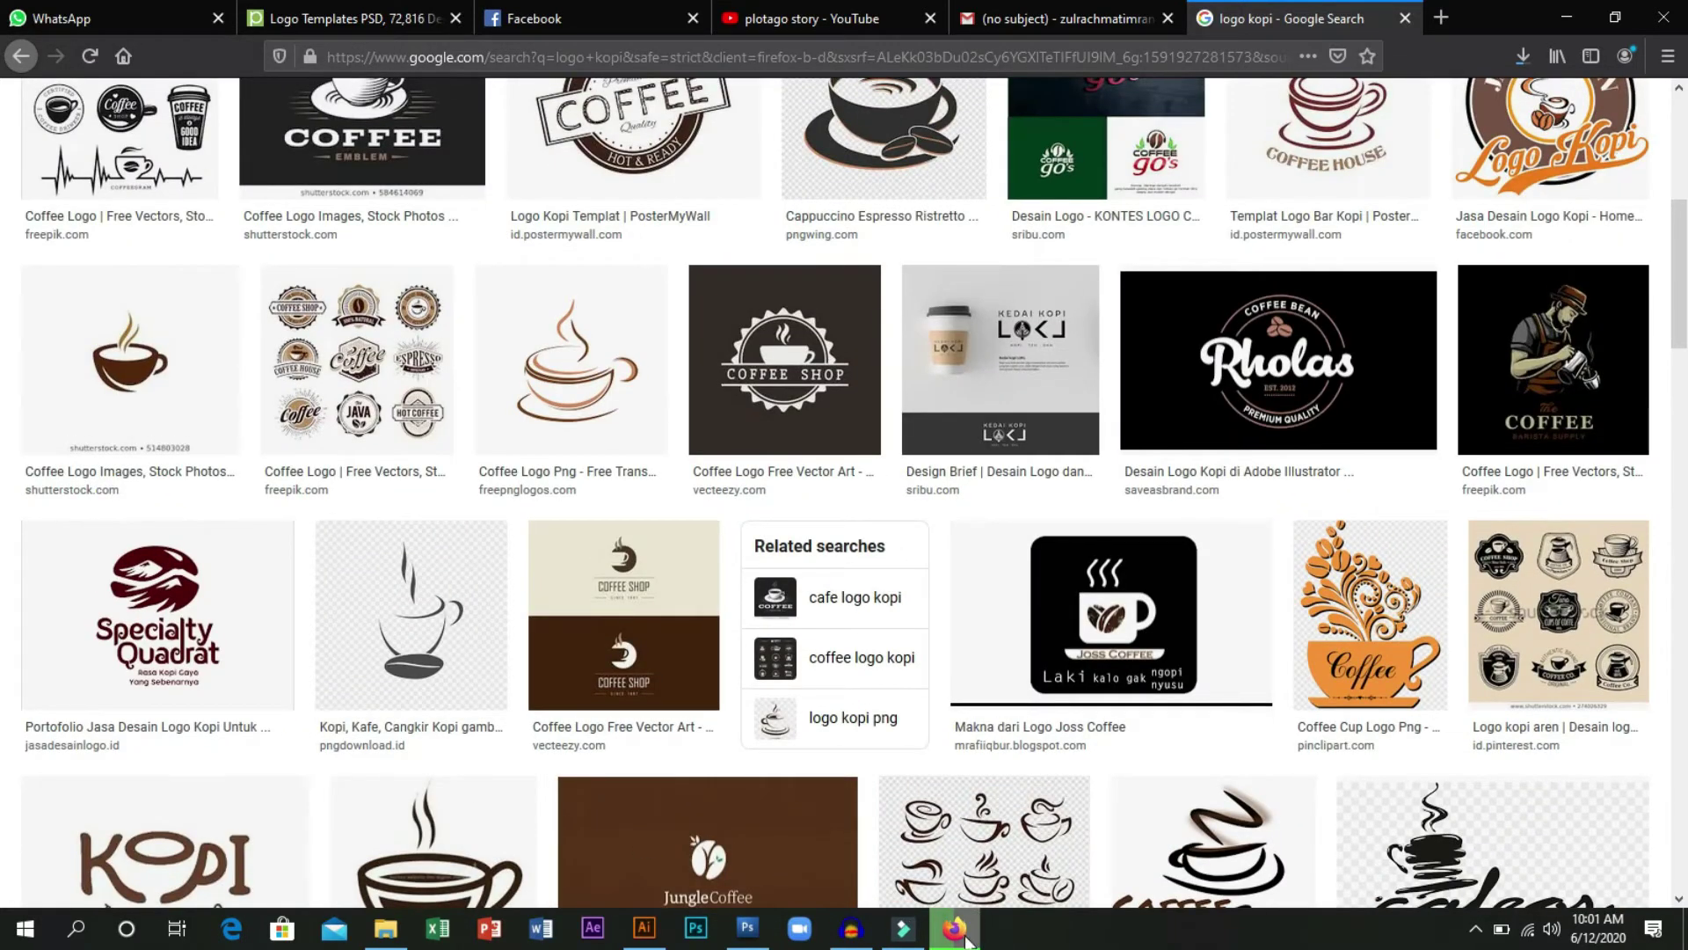
# Switch back to Illustrator and bring the hand-drawn "Meet Chat" logo sketch from the Downloads folder into the document.
pyautogui.click(645, 928)
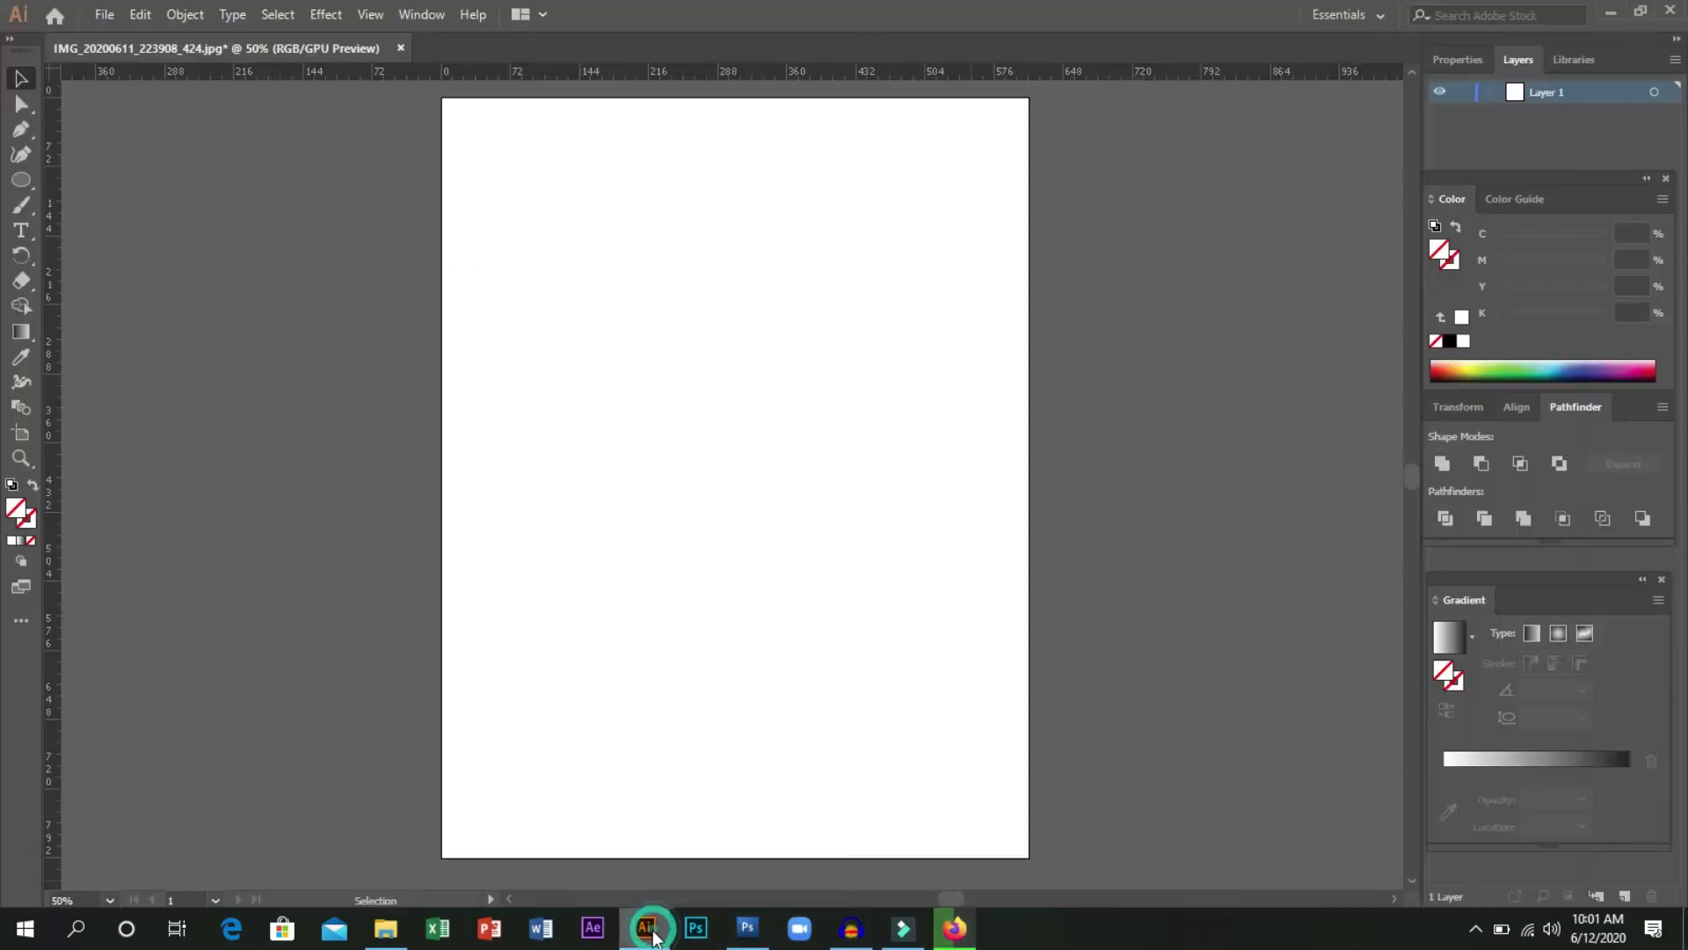
pyautogui.moveTo(387, 934)
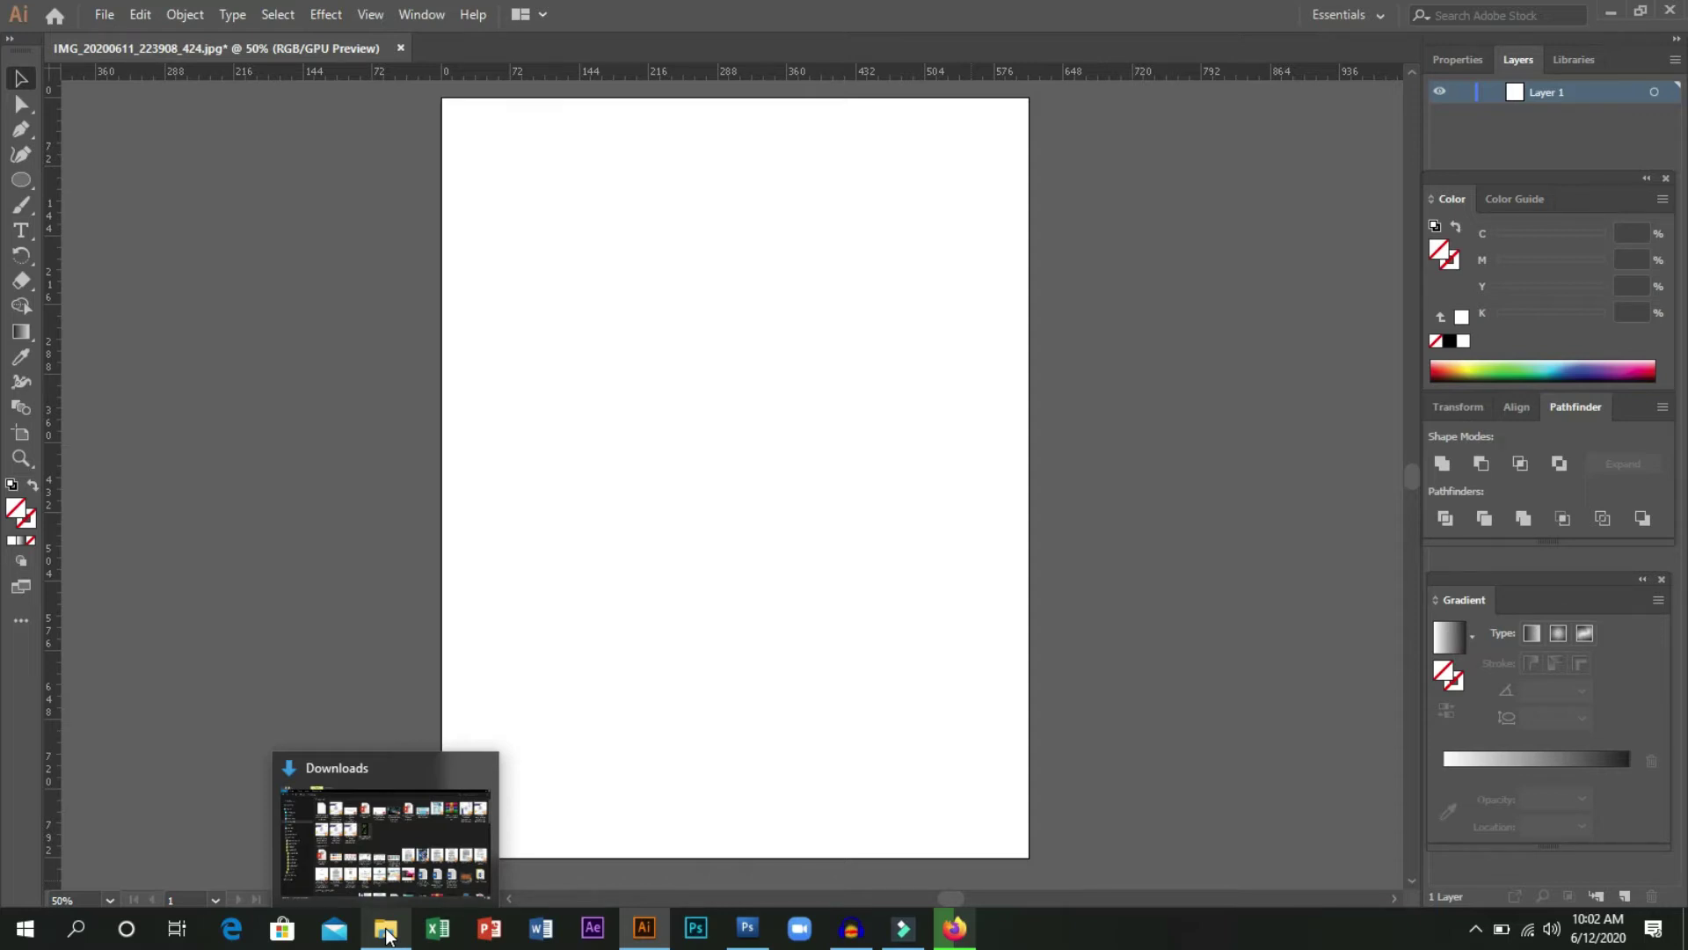
pyautogui.click(386, 935)
pyautogui.moveTo(689, 382); pyautogui.dragTo(696, 610)
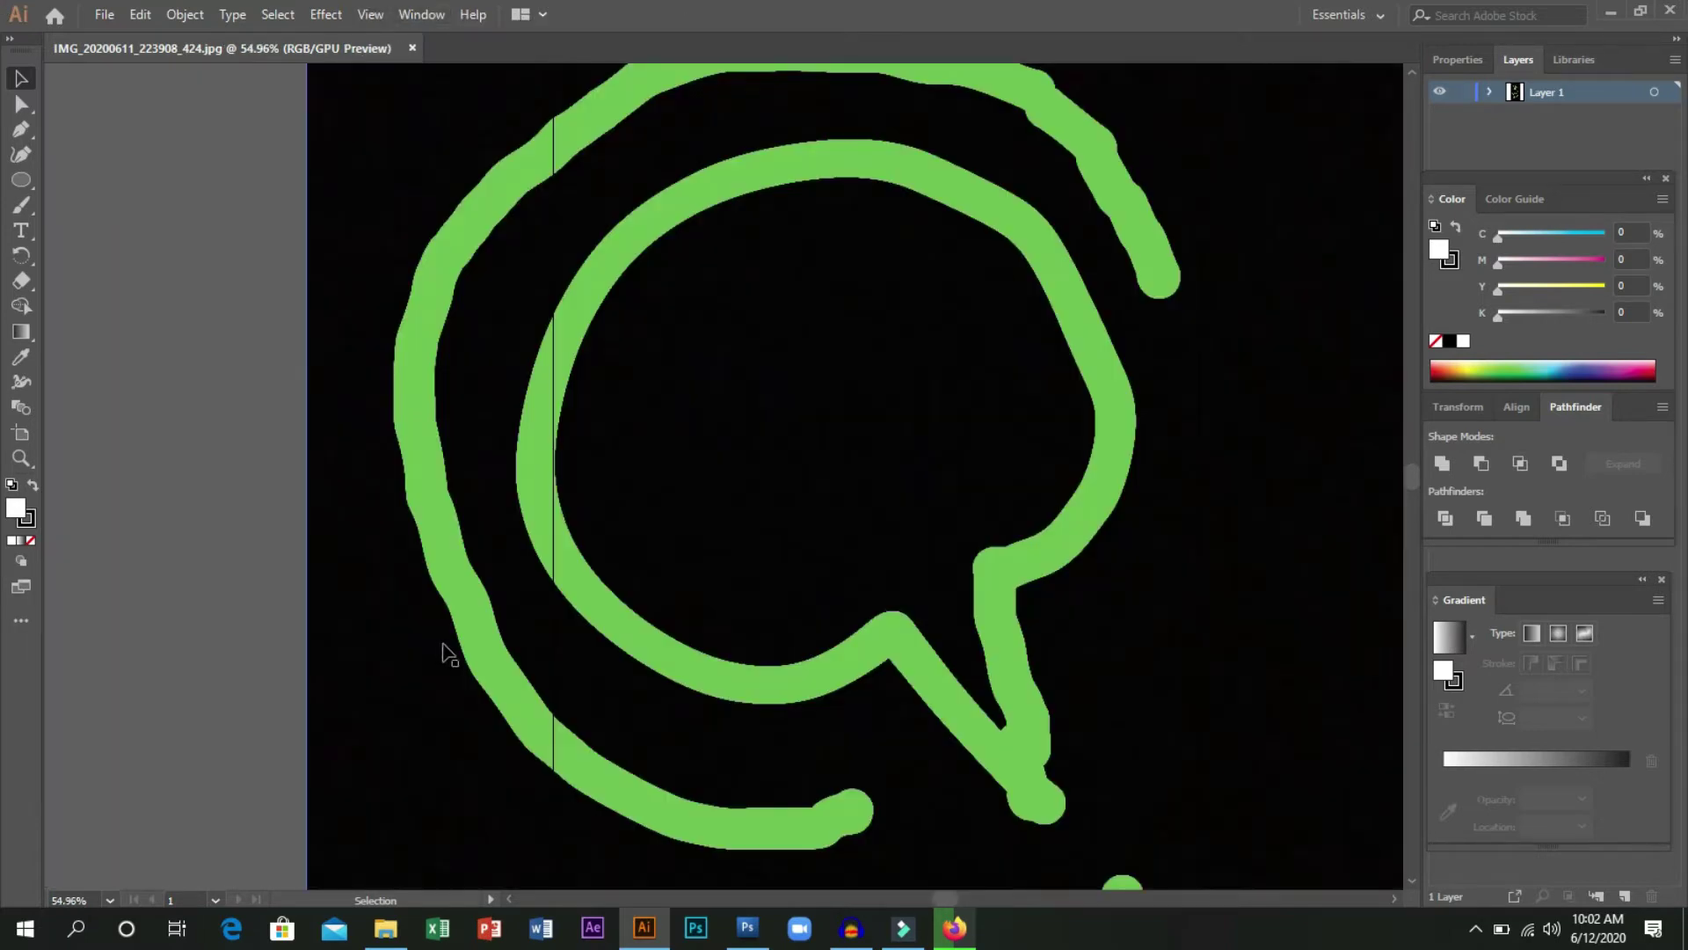
pyautogui.scroll(-5, 785, 531)
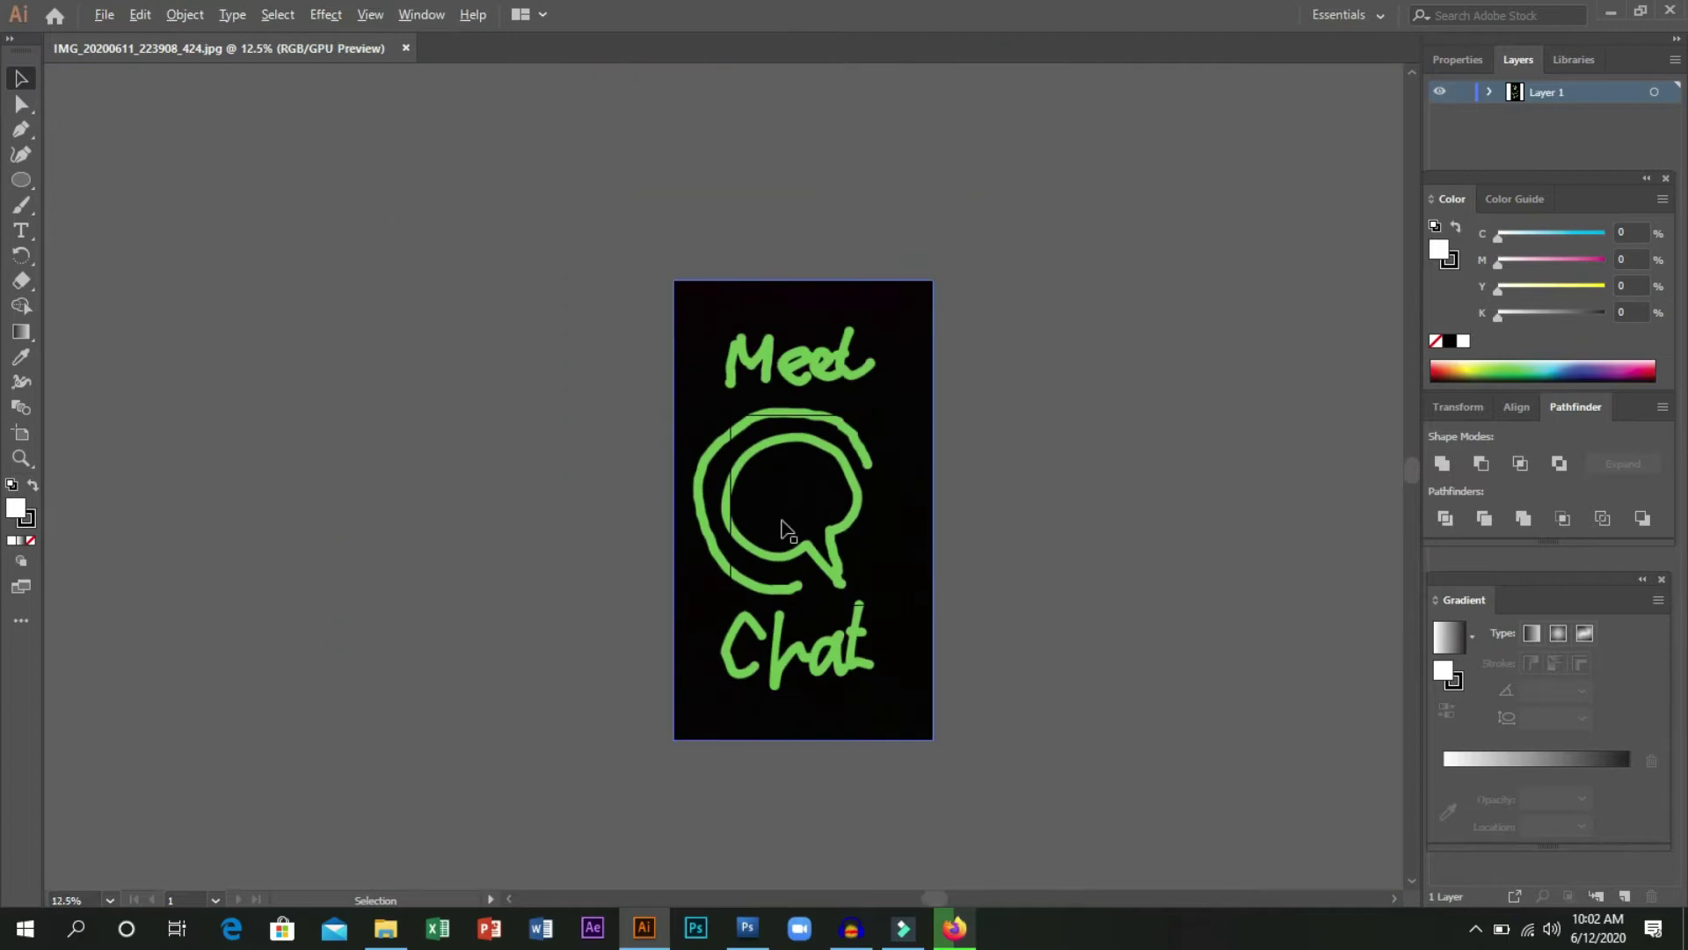
pyautogui.scroll(2, 912, 546)
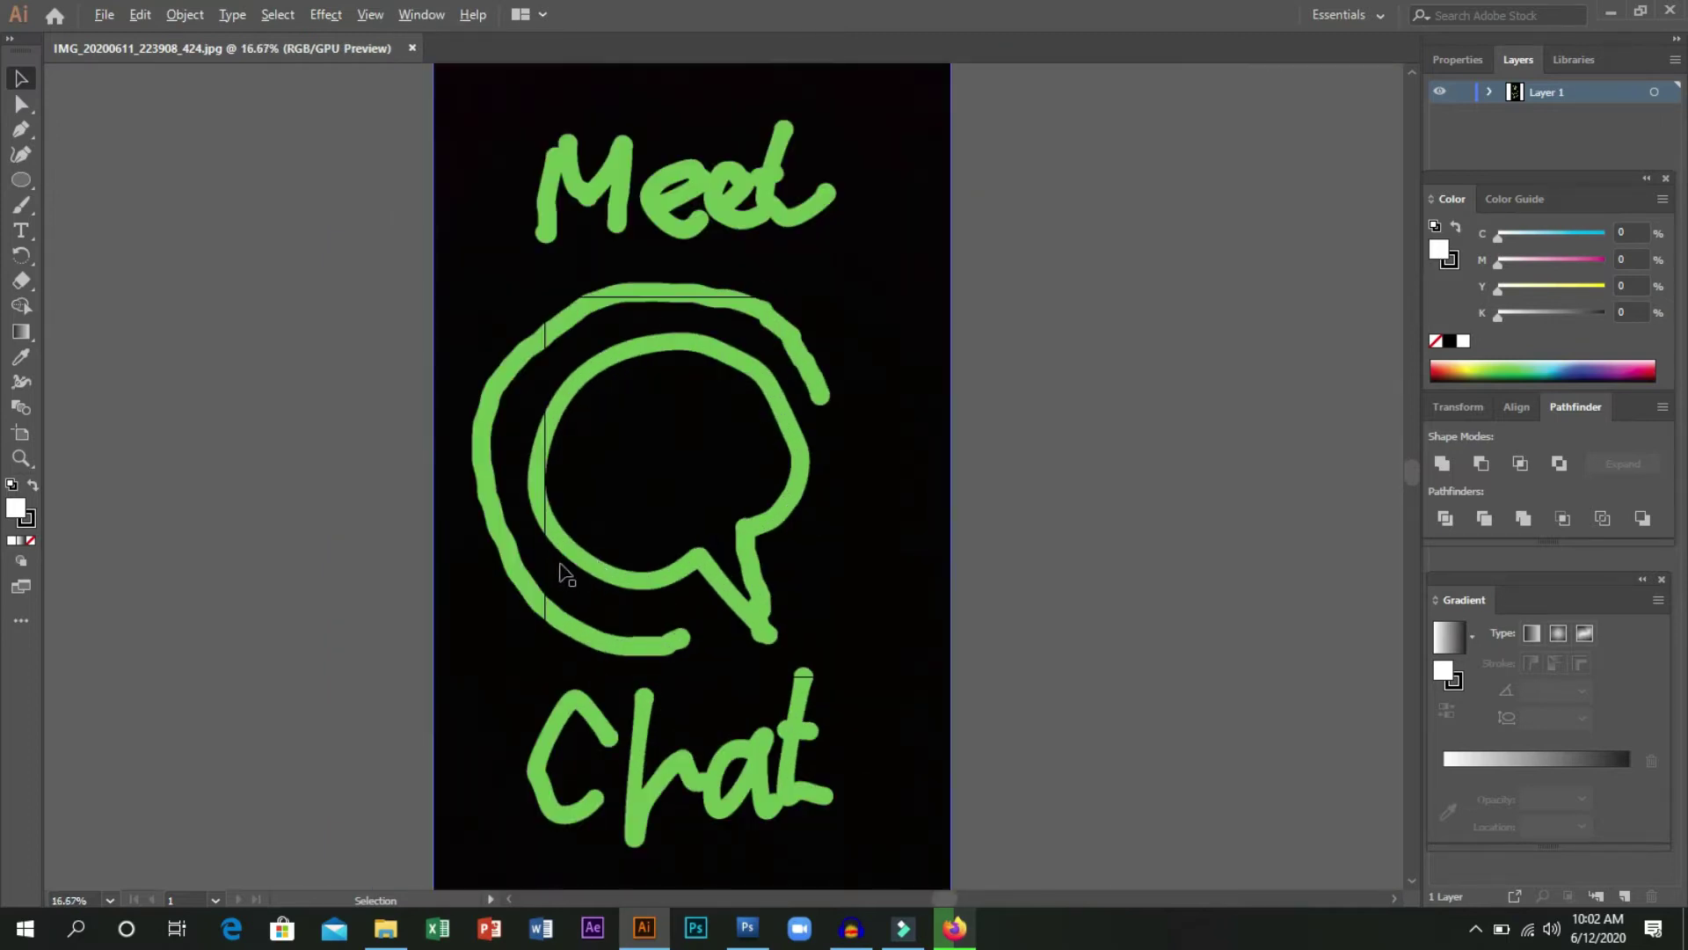
# Scale down the hand-drawn "Meet Chat" sketch and place it beside the blank artboard as a reference.
pyautogui.scroll(1, 561, 563)
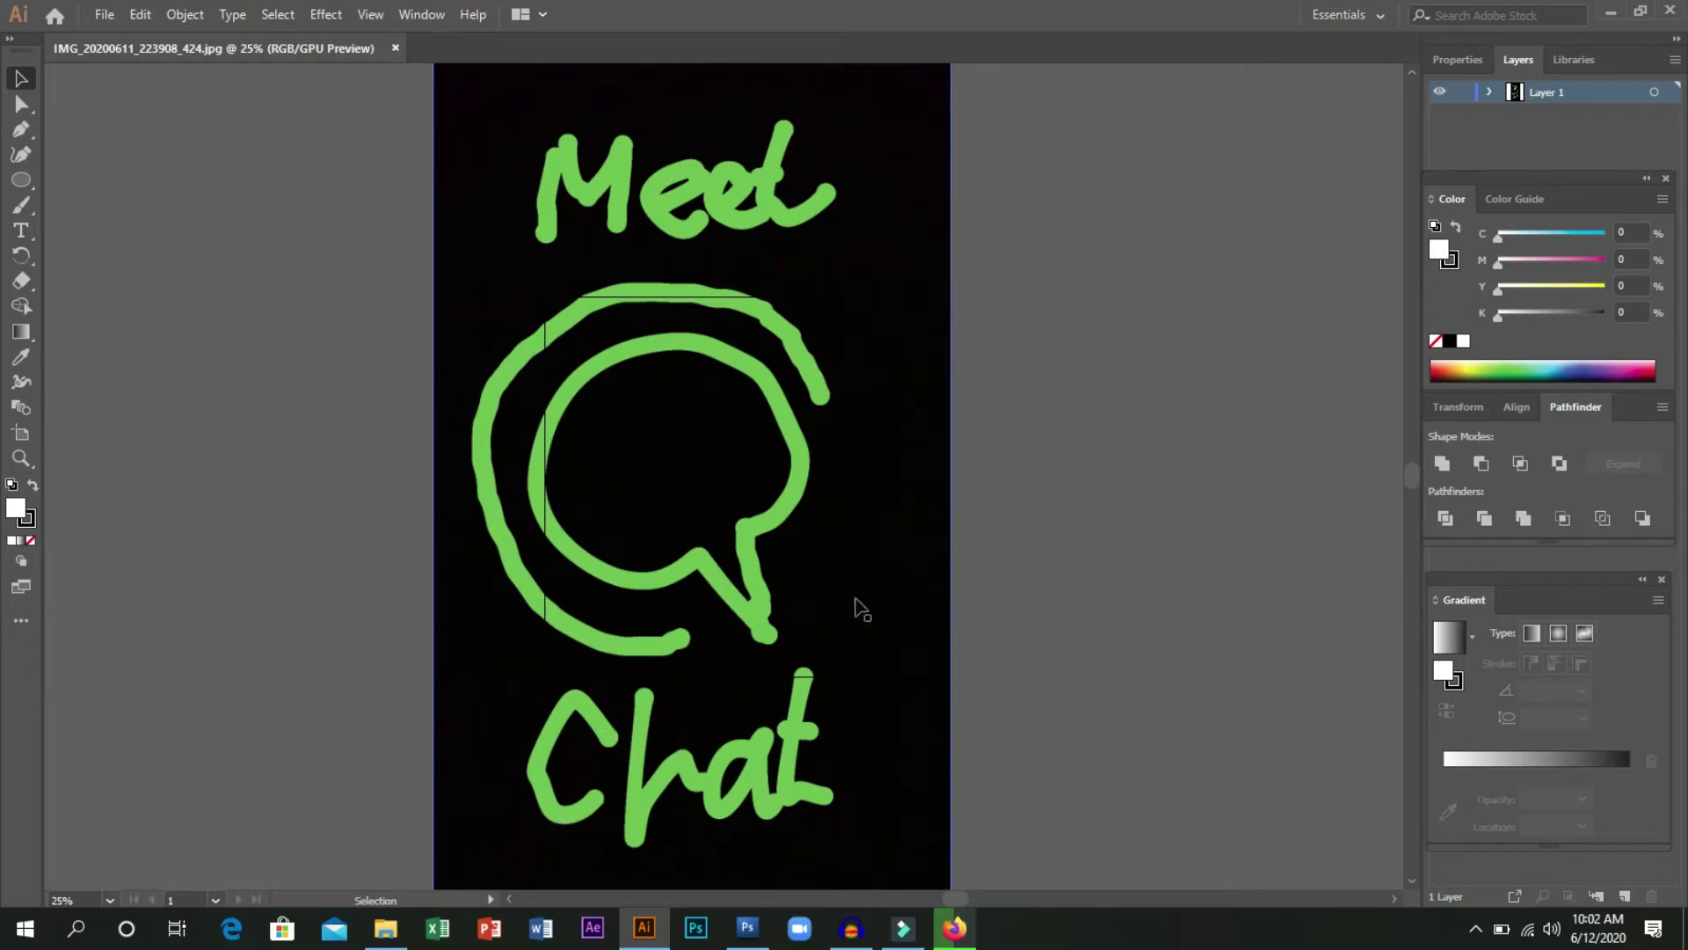
pyautogui.moveTo(803, 507); pyautogui.dragTo(1116, 635)
pyautogui.moveTo(743, 145); pyautogui.dragTo(1074, 655)
pyautogui.moveTo(1121, 712); pyautogui.dragTo(921, 329)
pyautogui.moveTo(921, 322); pyautogui.dragTo(921, 327)
pyautogui.scroll(1, 721, 550)
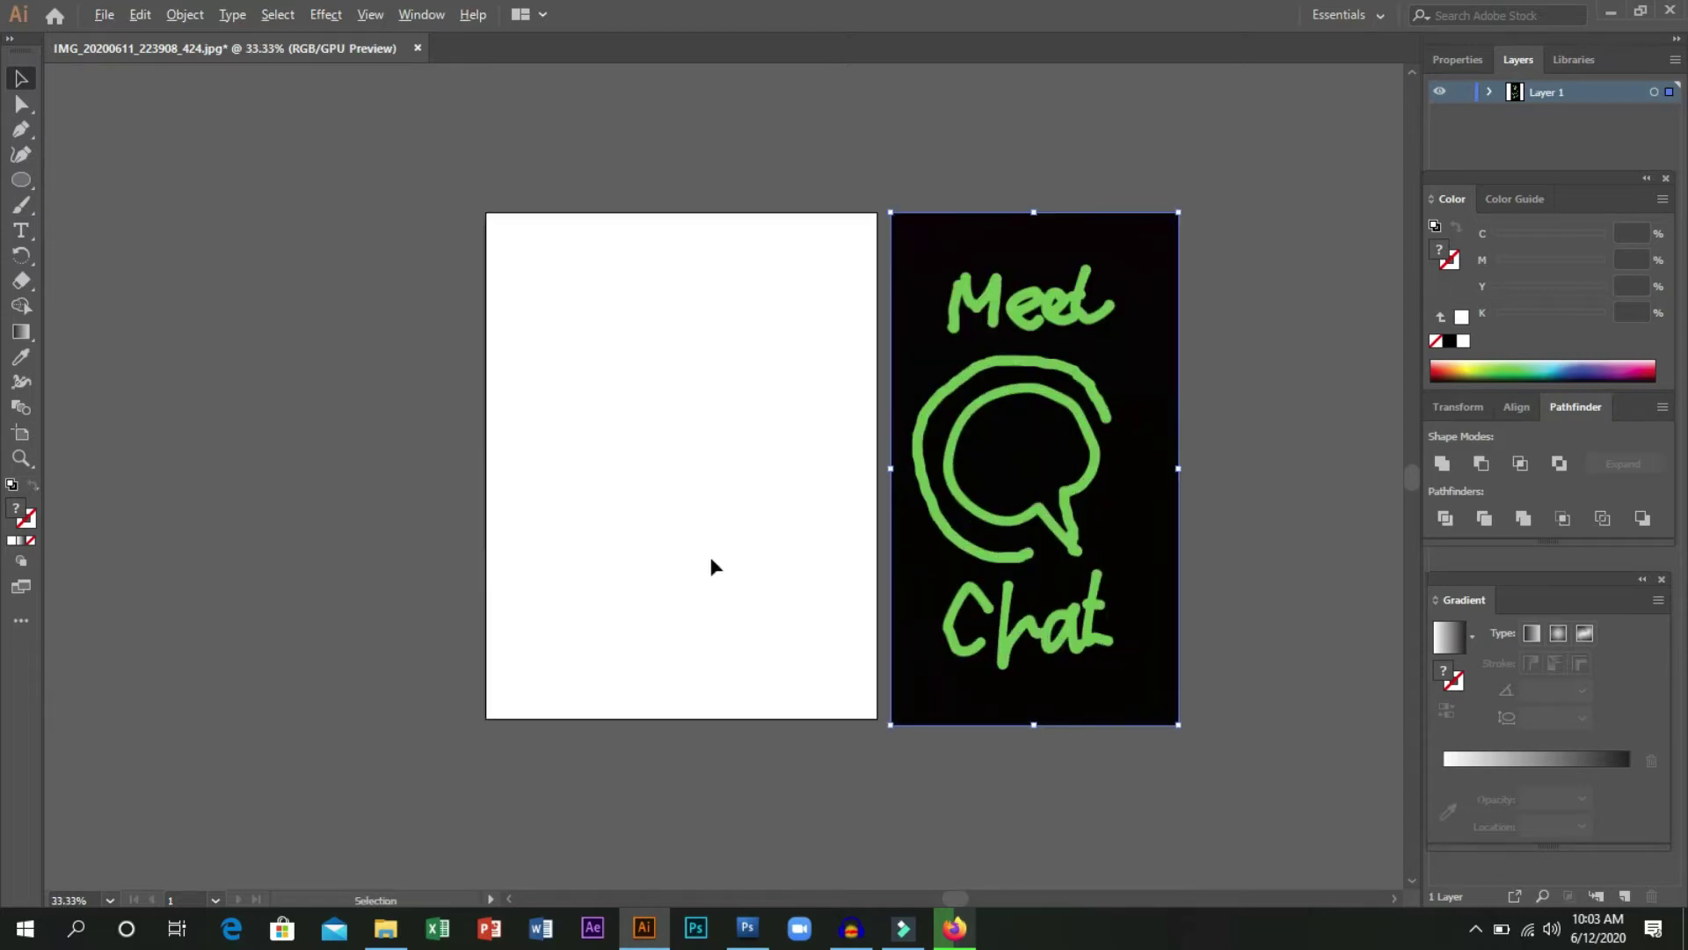
pyautogui.scroll(1, 672, 551)
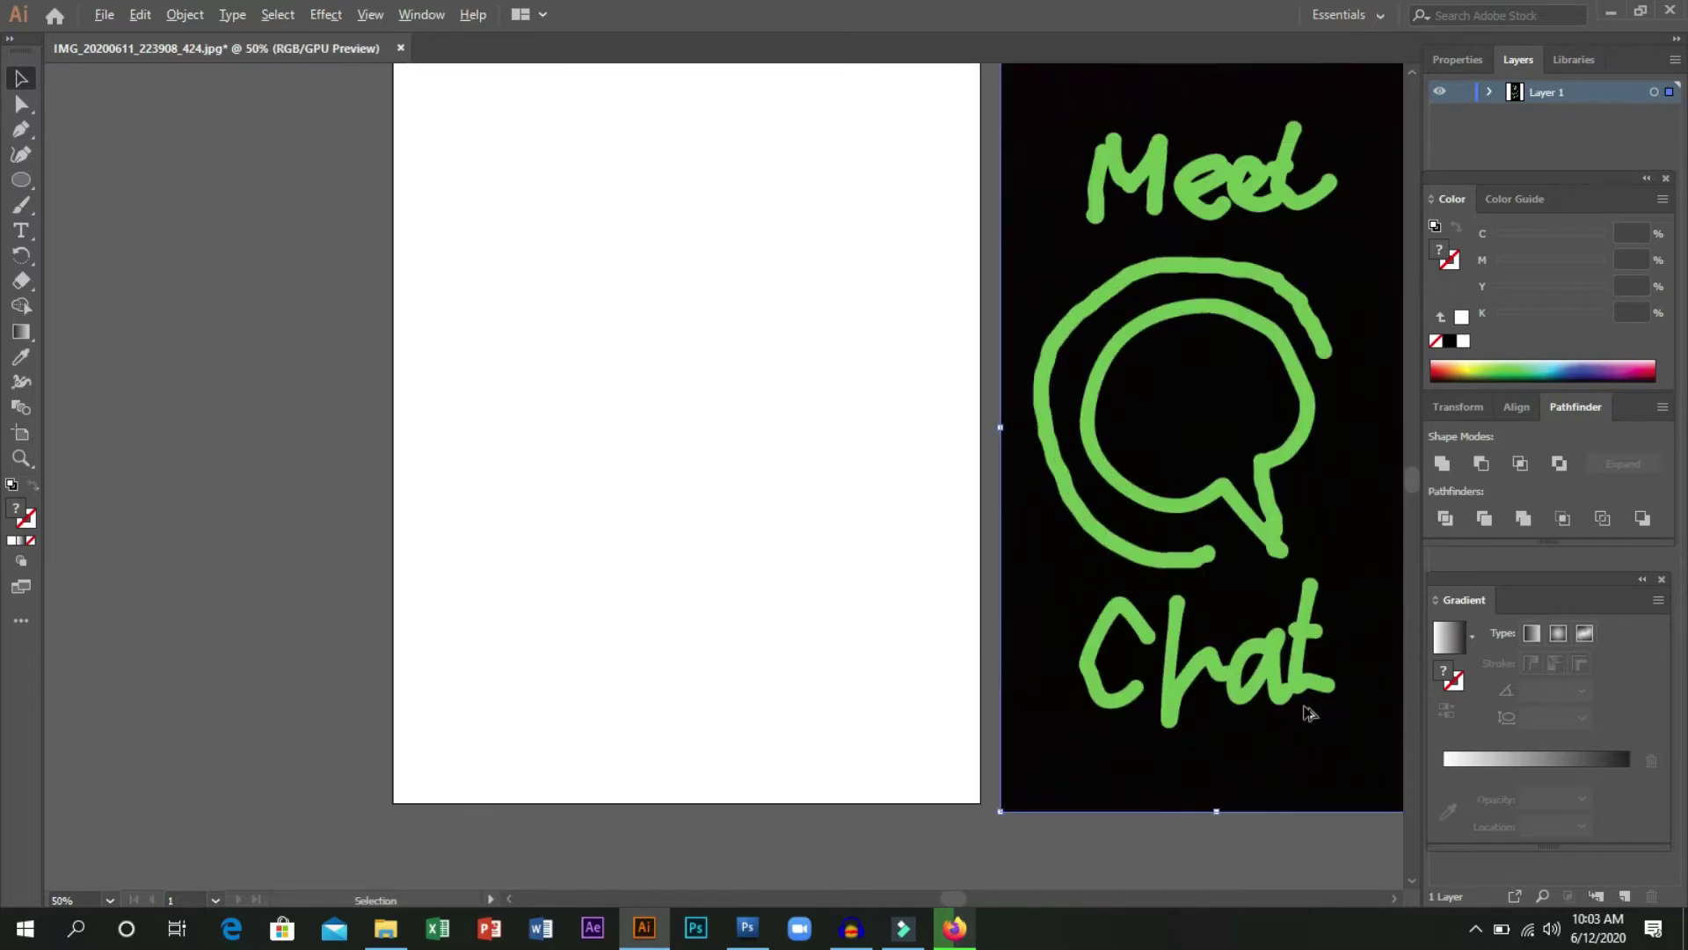
pyautogui.moveTo(948, 895); pyautogui.dragTo(958, 895)
pyautogui.scroll(1, 947, 732)
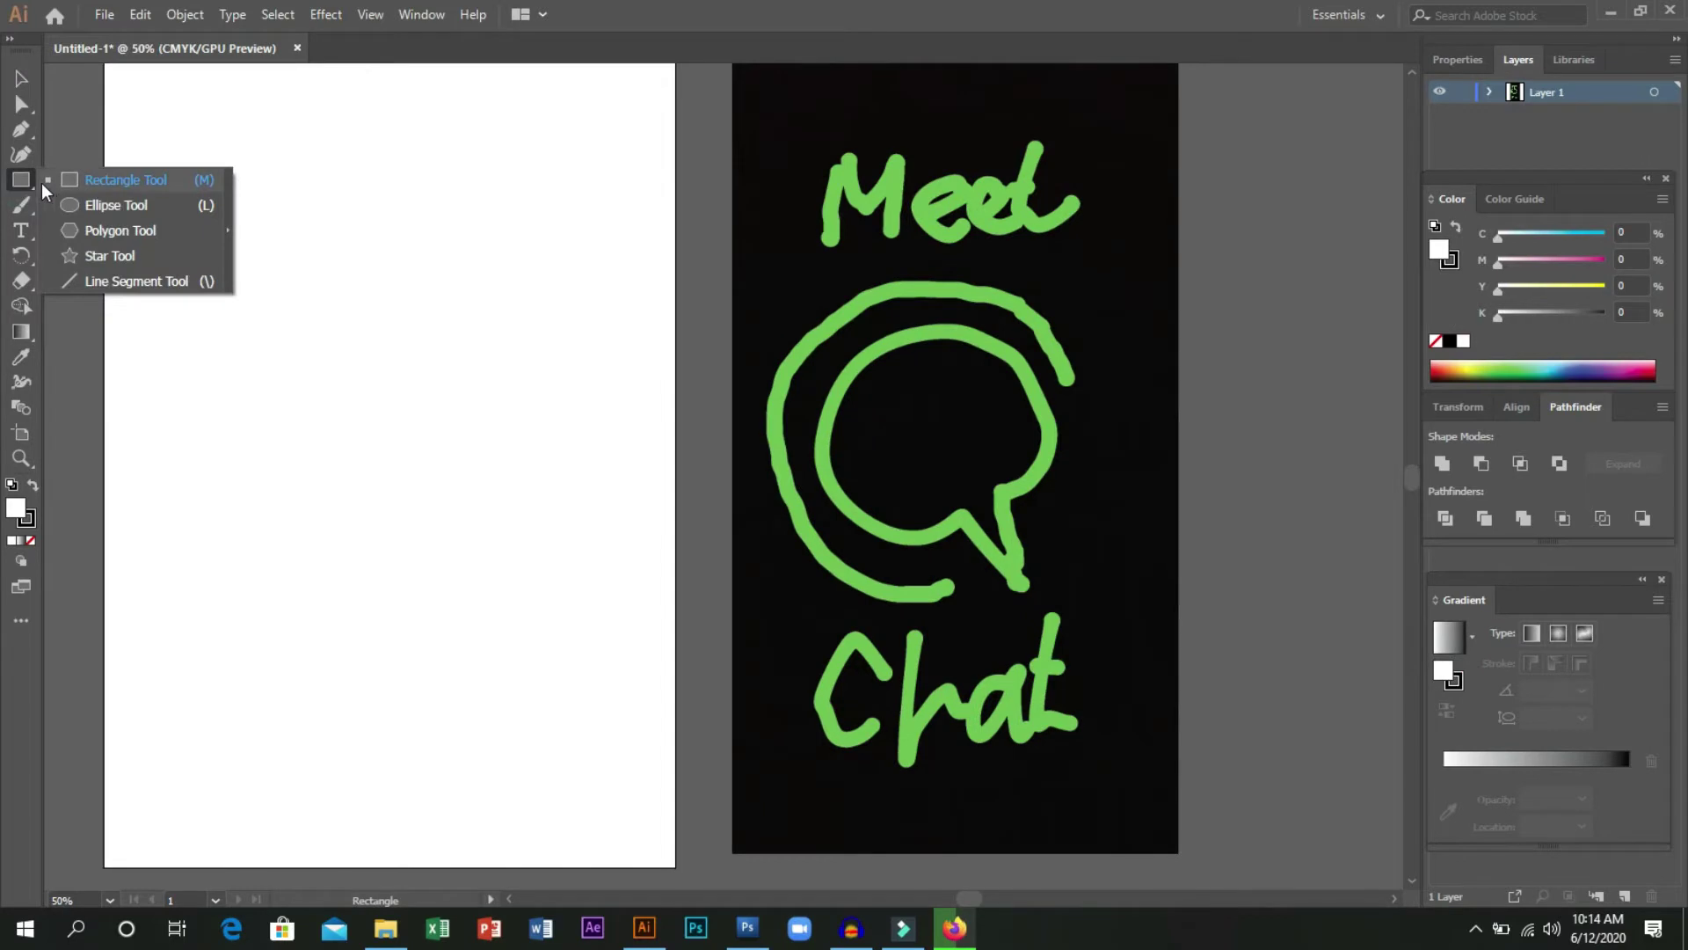
# Draw a large circle in the middle of the blank artboard with the Ellipse tool and show the grid.
pyautogui.click(103, 204)
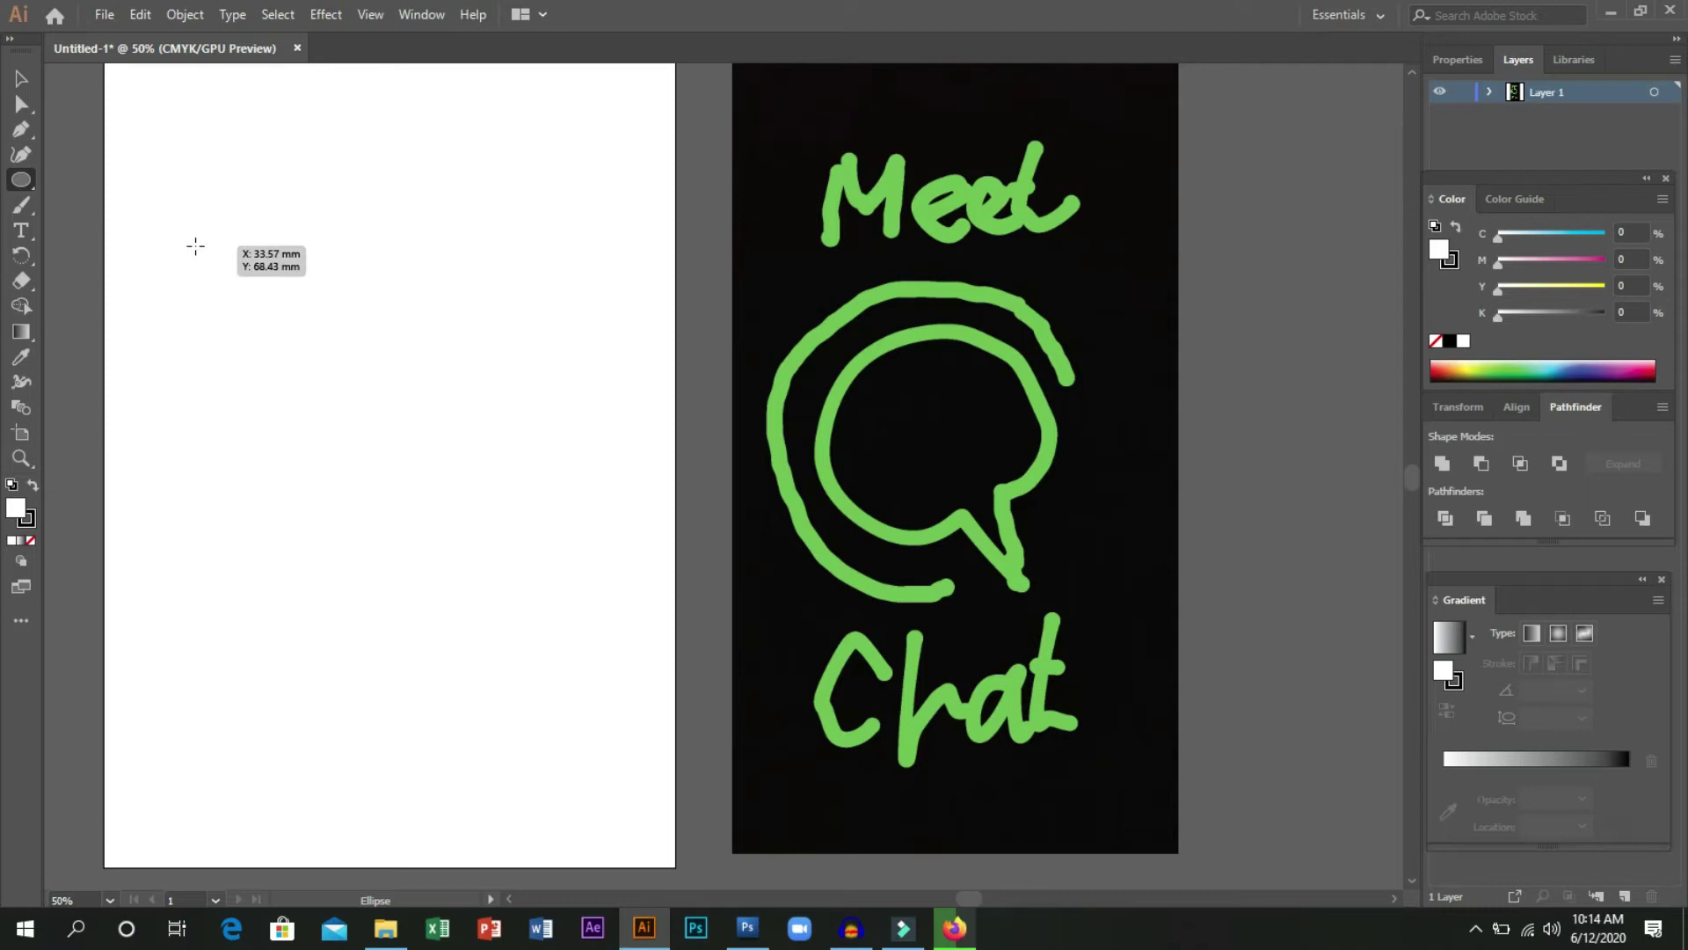
pyautogui.moveTo(195, 246); pyautogui.dragTo(563, 644)
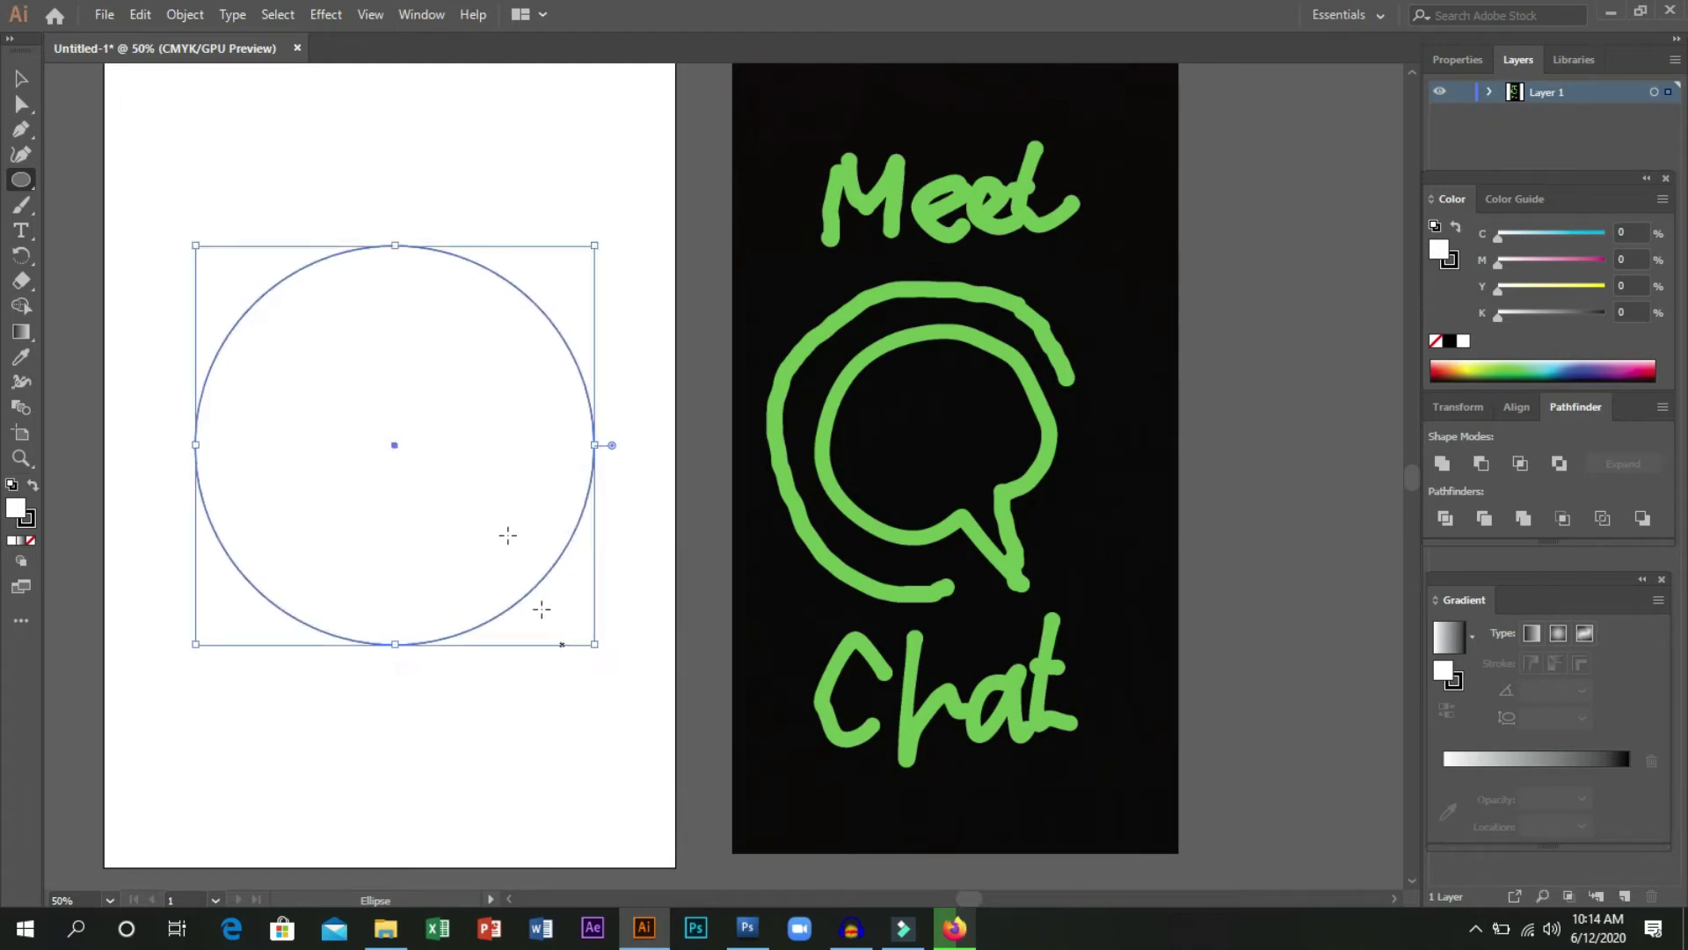
pyautogui.click(369, 16)
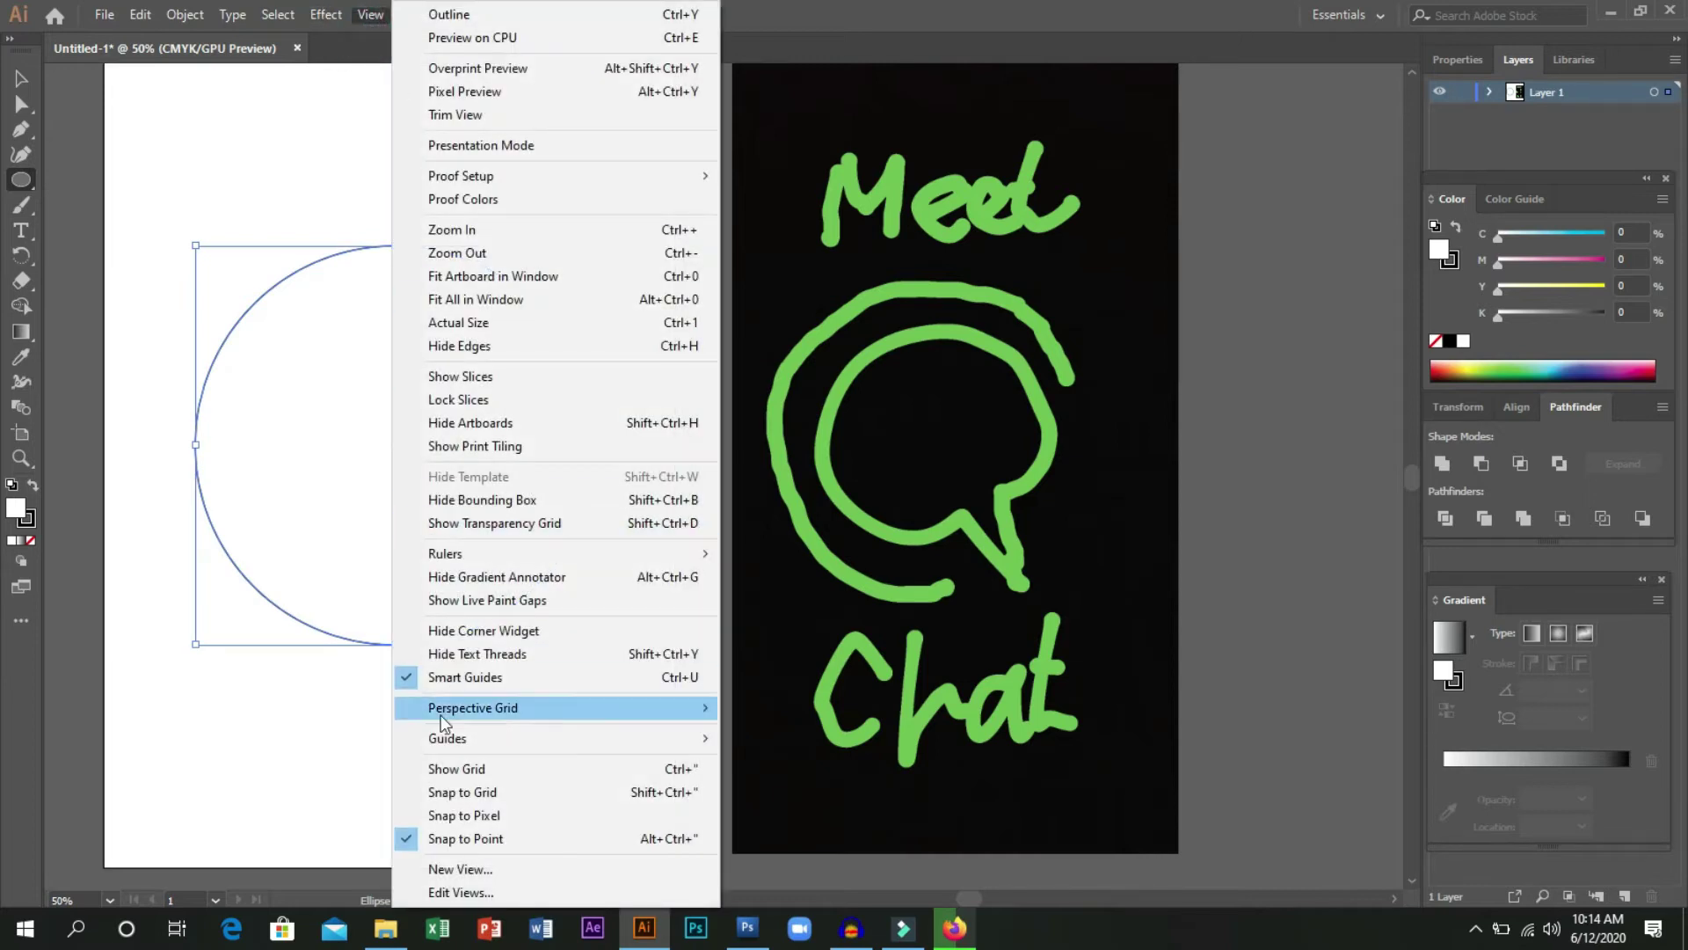
pyautogui.click(441, 778)
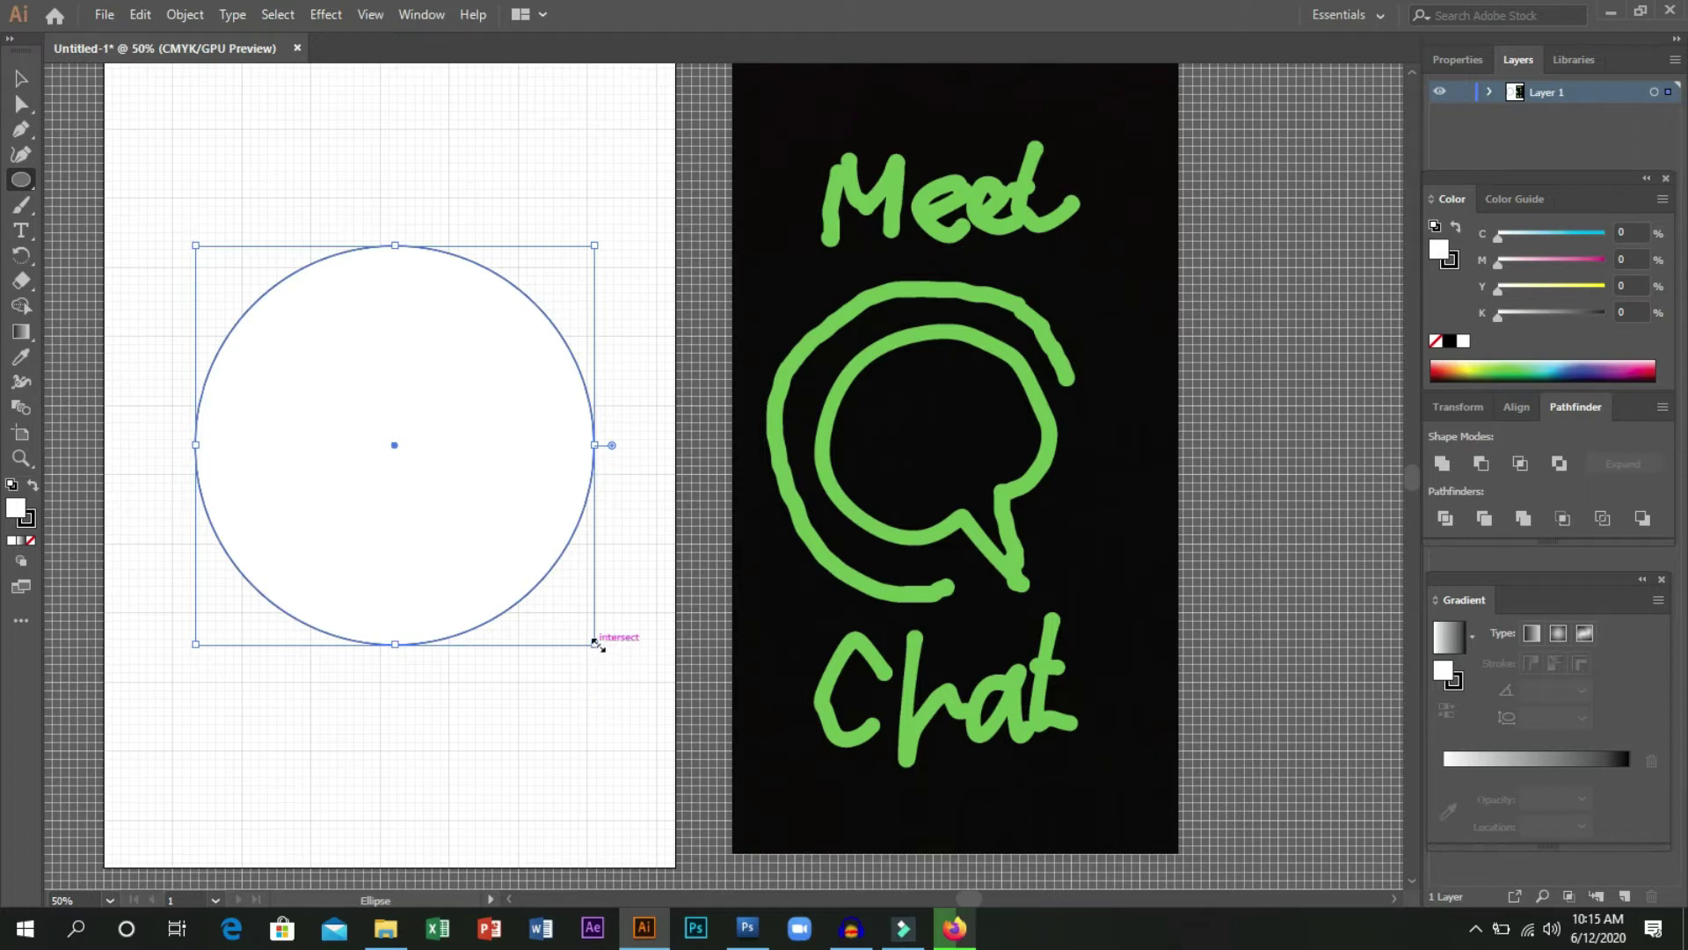
# Resize the circle proportionally to match the grid lines and move it slightly up on the artboard.
pyautogui.moveTo(596, 645)
pyautogui.mouseDown()
pyautogui.moveTo(577, 633)
pyautogui.moveTo(583, 648)
pyautogui.mouseUp()
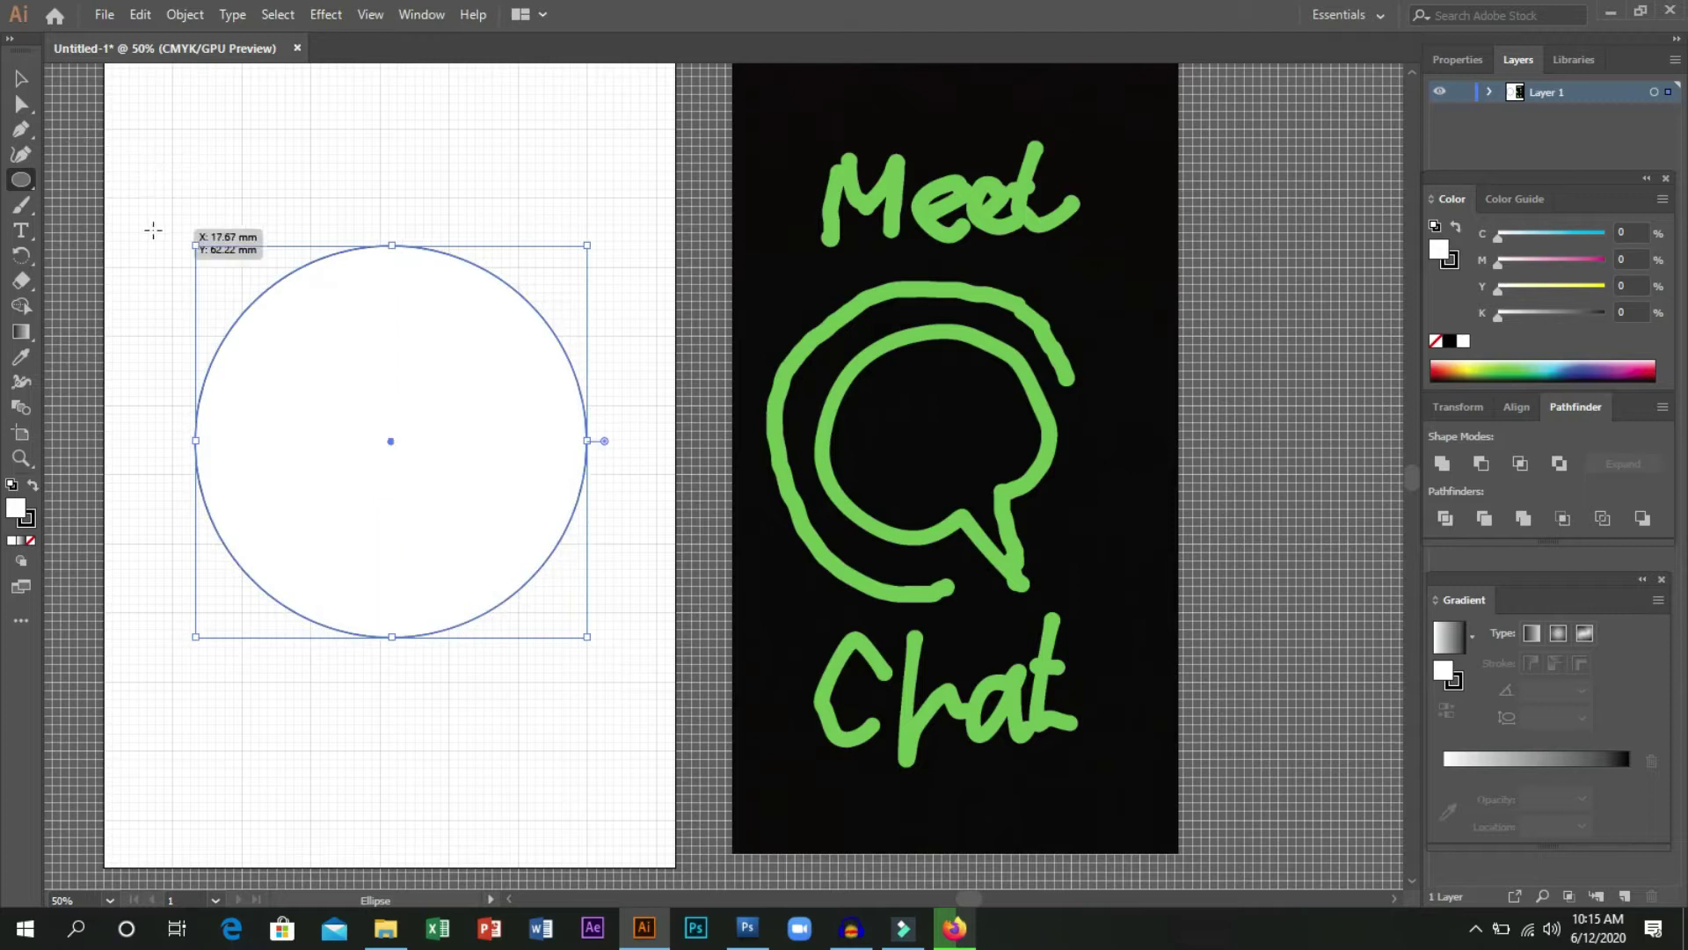
pyautogui.moveTo(189, 242); pyautogui.dragTo(174, 223)
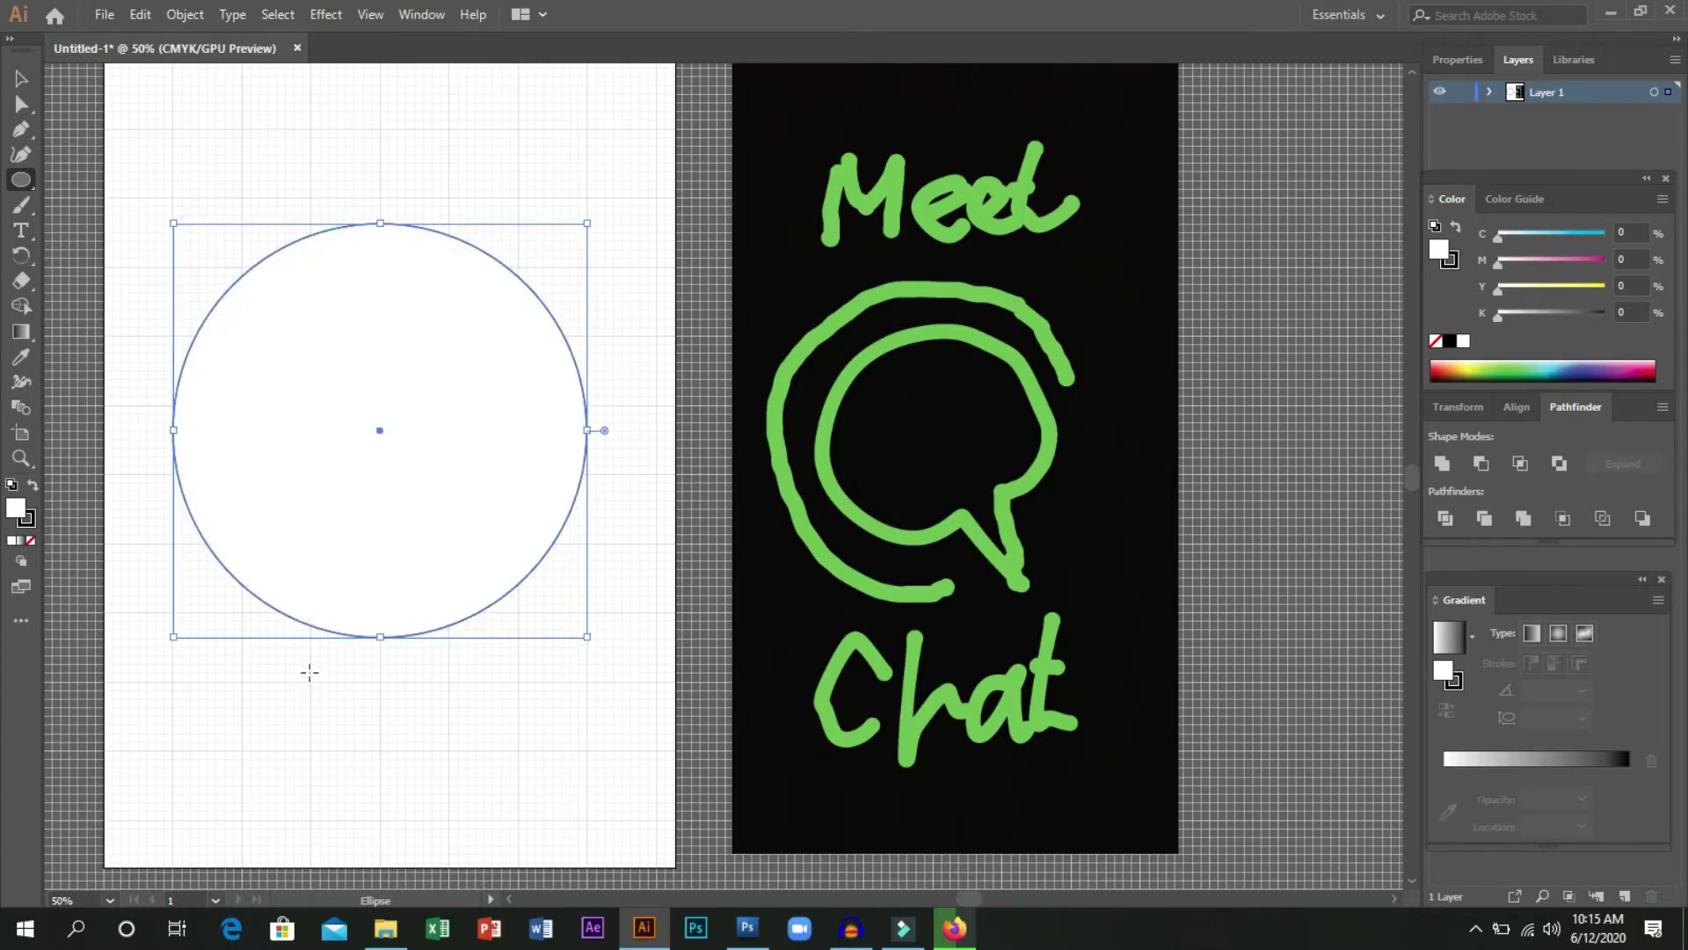
pyautogui.click(21, 79)
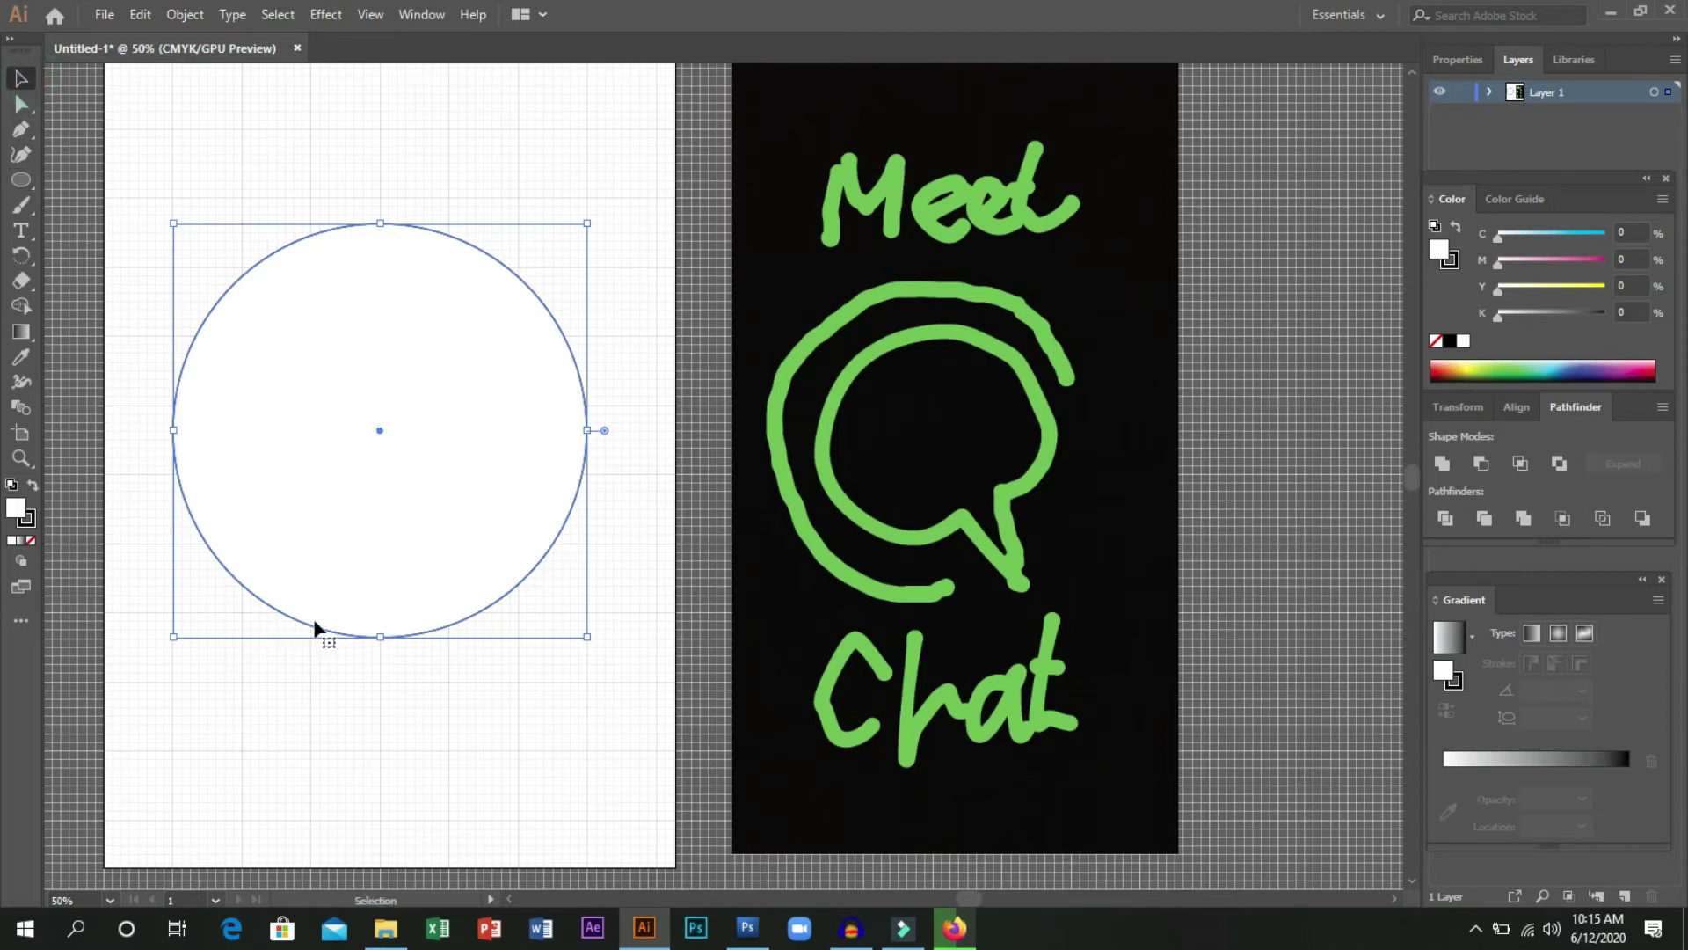
pyautogui.moveTo(313, 625); pyautogui.dragTo(313, 605)
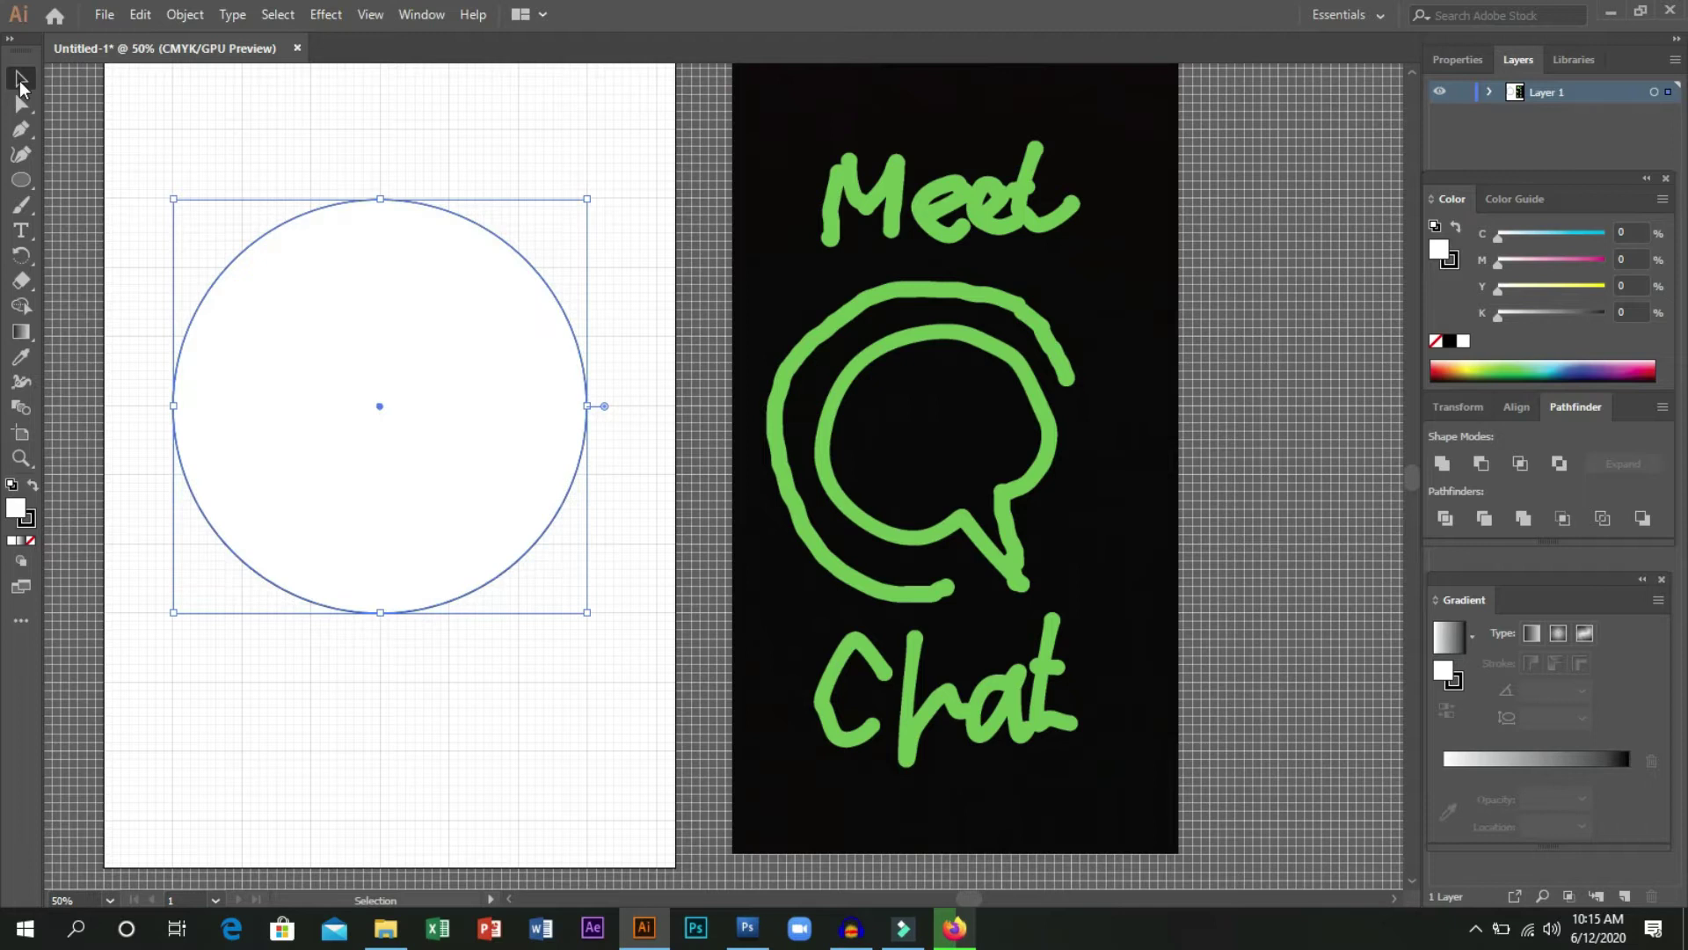
# Hide the grid and deselect the circle.
pyautogui.keyDown('alt'); pyautogui.scroll(3, 605, 635); pyautogui.keyUp('alt')
pyautogui.keyDown('alt'); pyautogui.scroll(-4, 608, 637); pyautogui.keyUp('alt')
pyautogui.click(375, 12)
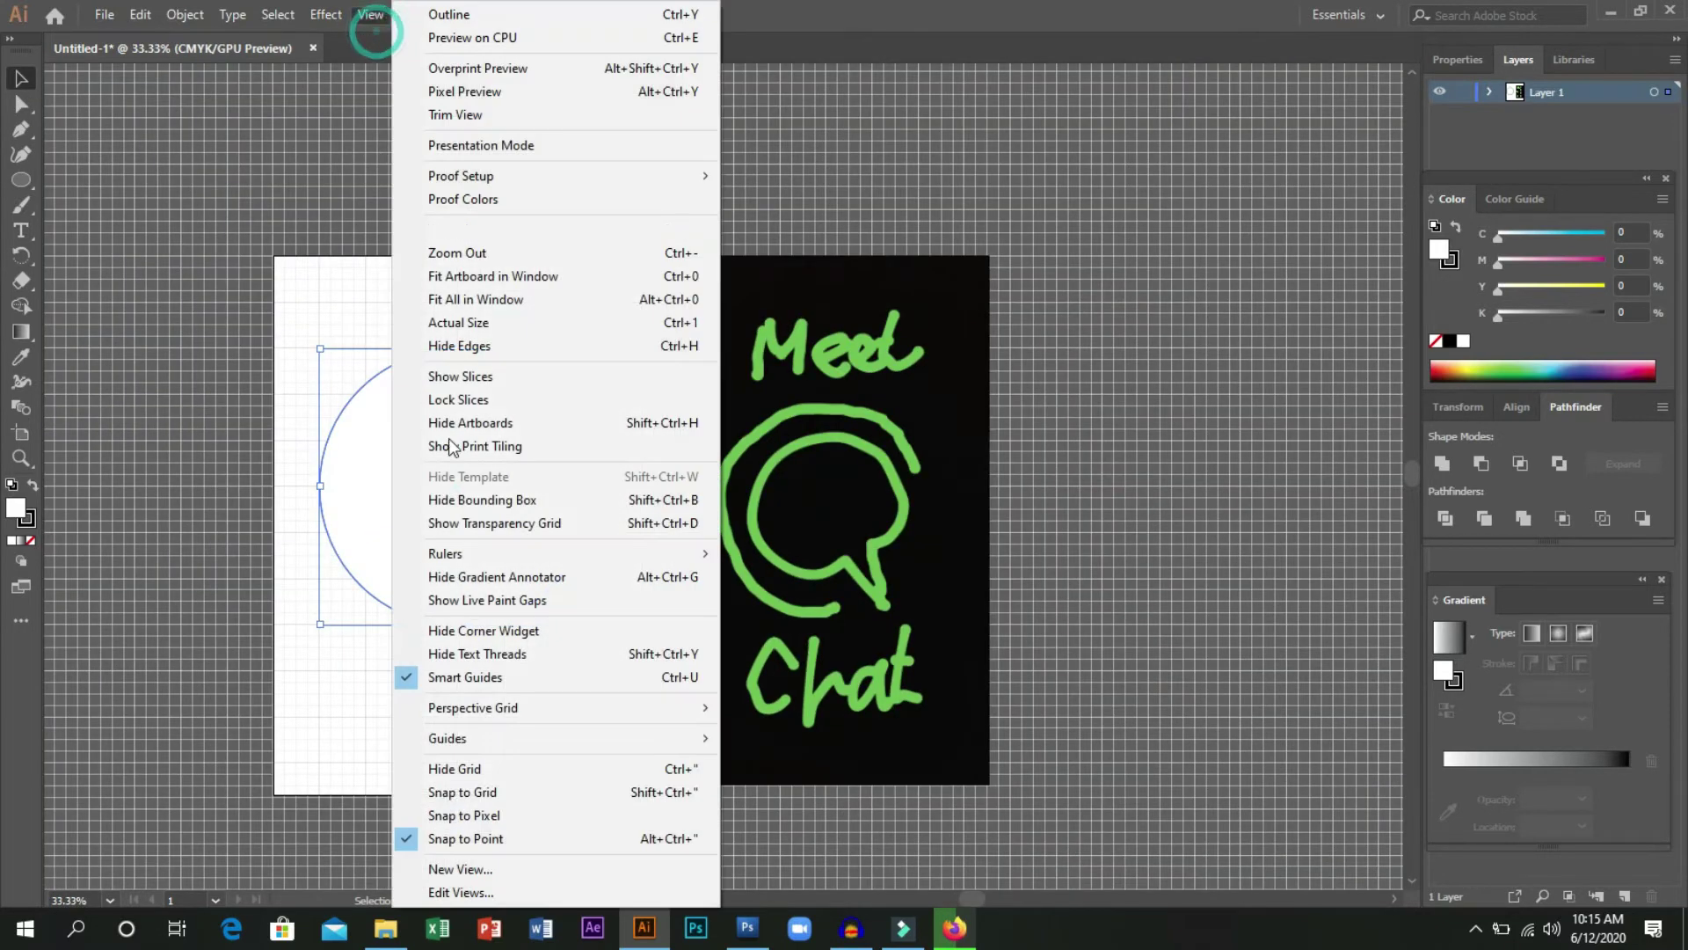
pyautogui.click(462, 768)
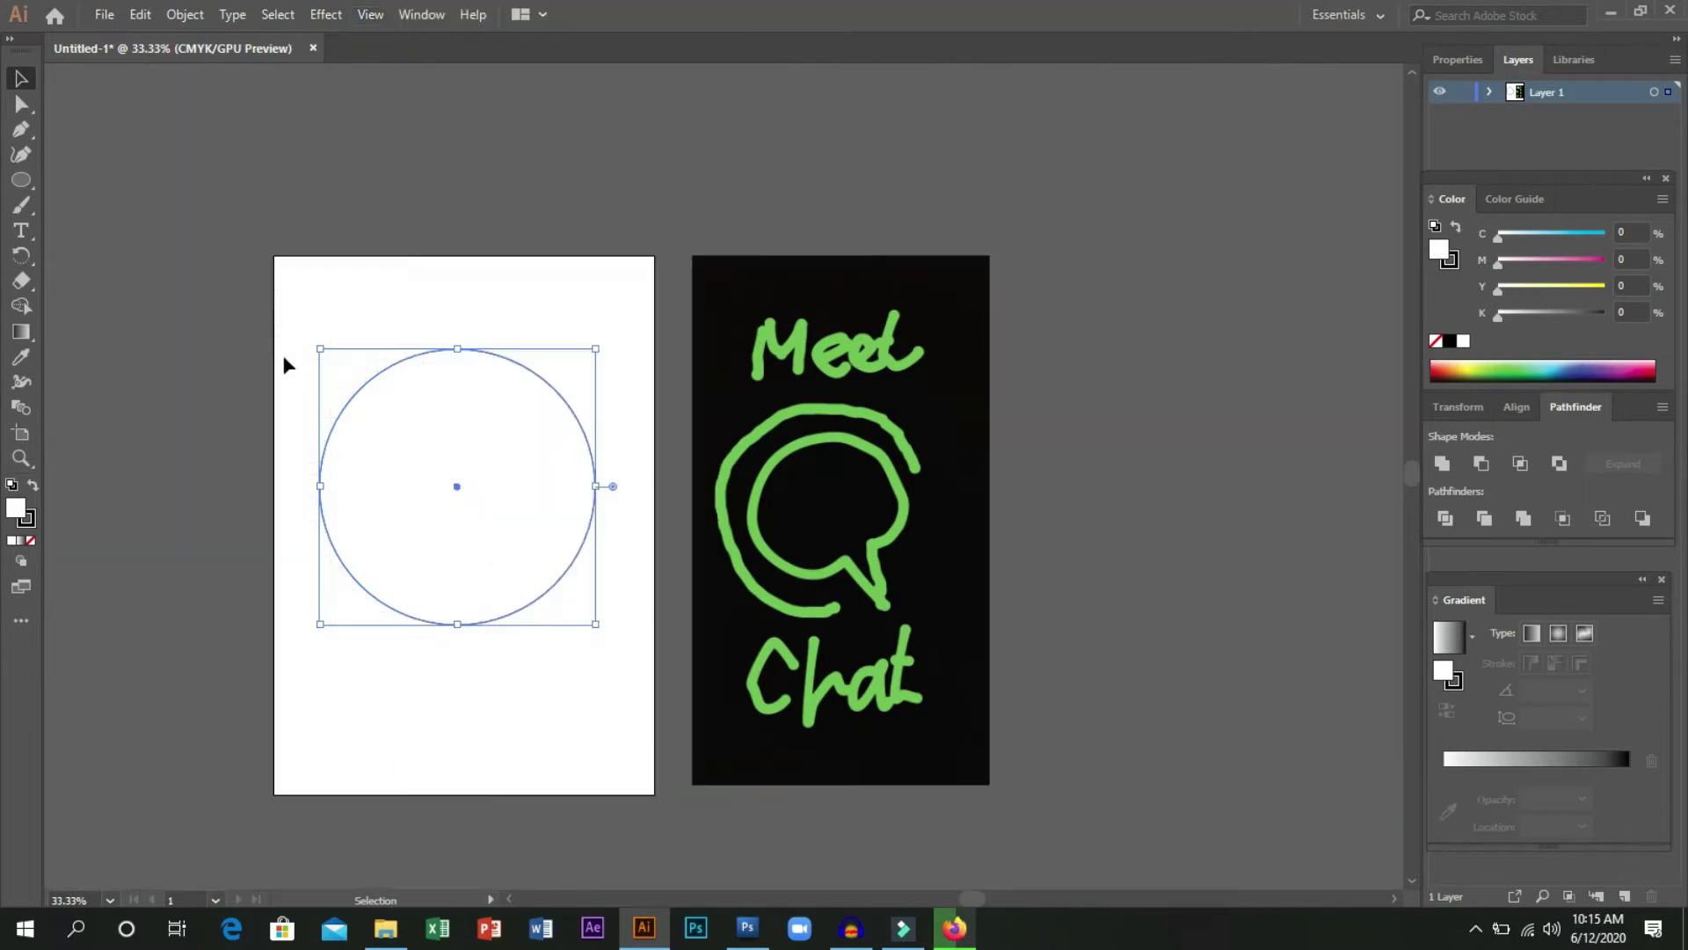
pyautogui.click(316, 179)
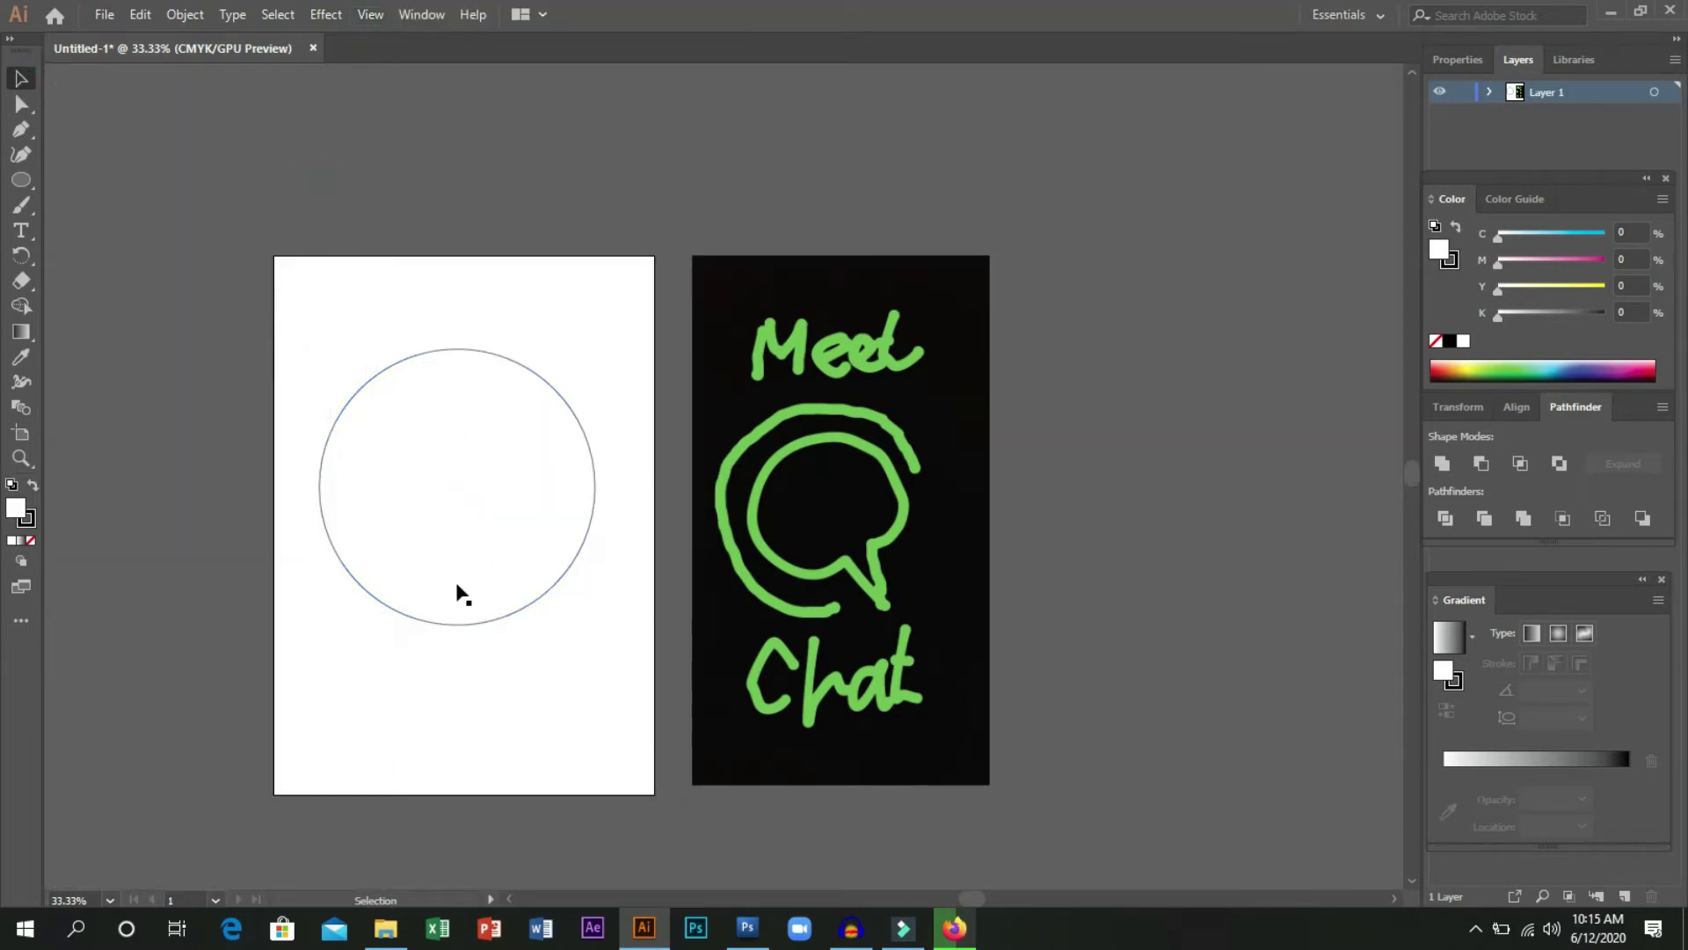
# Set the circle's fill to None, keeping only its black outline.
pyautogui.keyDown('alt'); pyautogui.scroll(1, 456, 591); pyautogui.keyUp('alt')
pyautogui.click(504, 631)
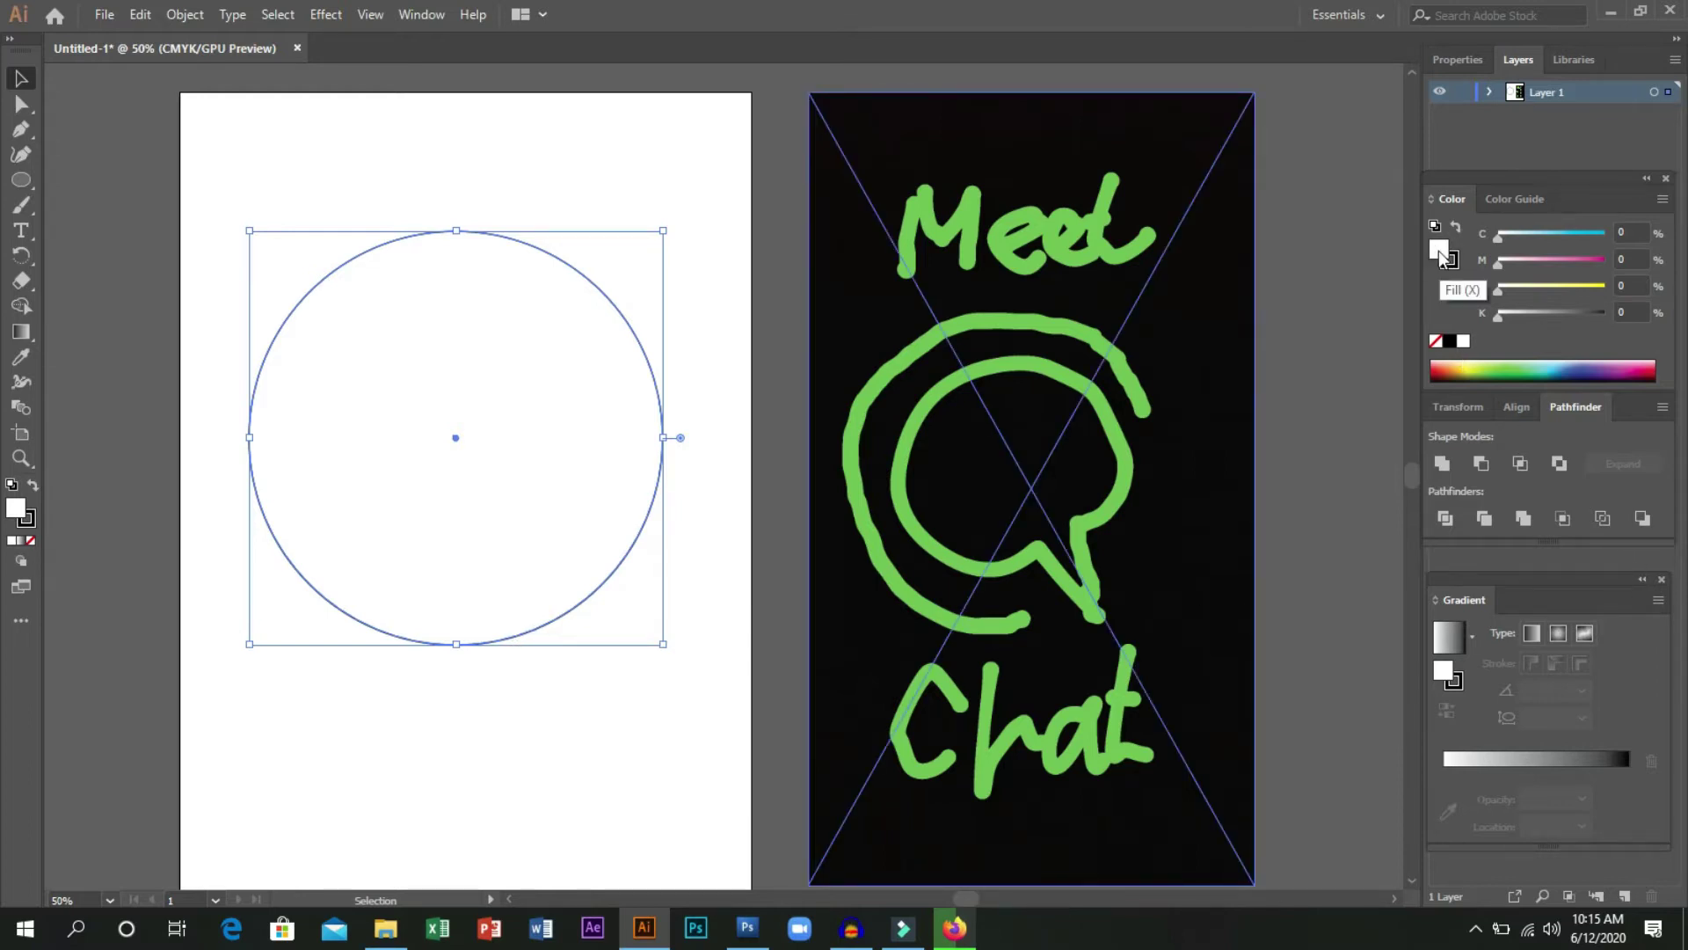
pyautogui.click(1437, 345)
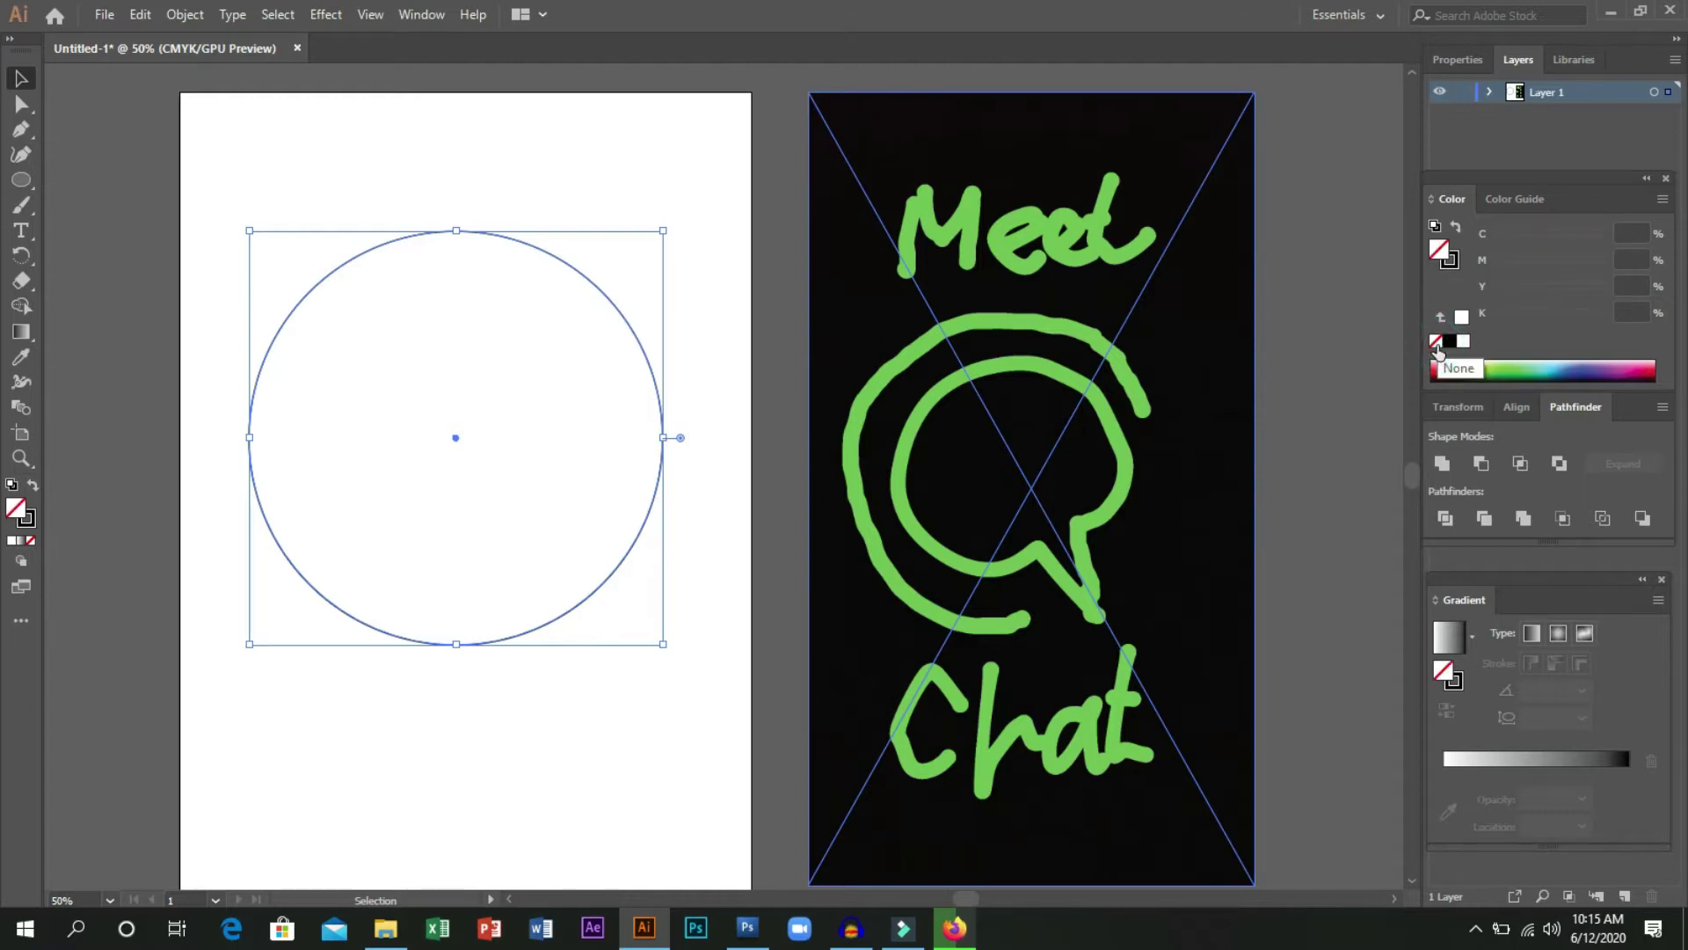
pyautogui.click(712, 497)
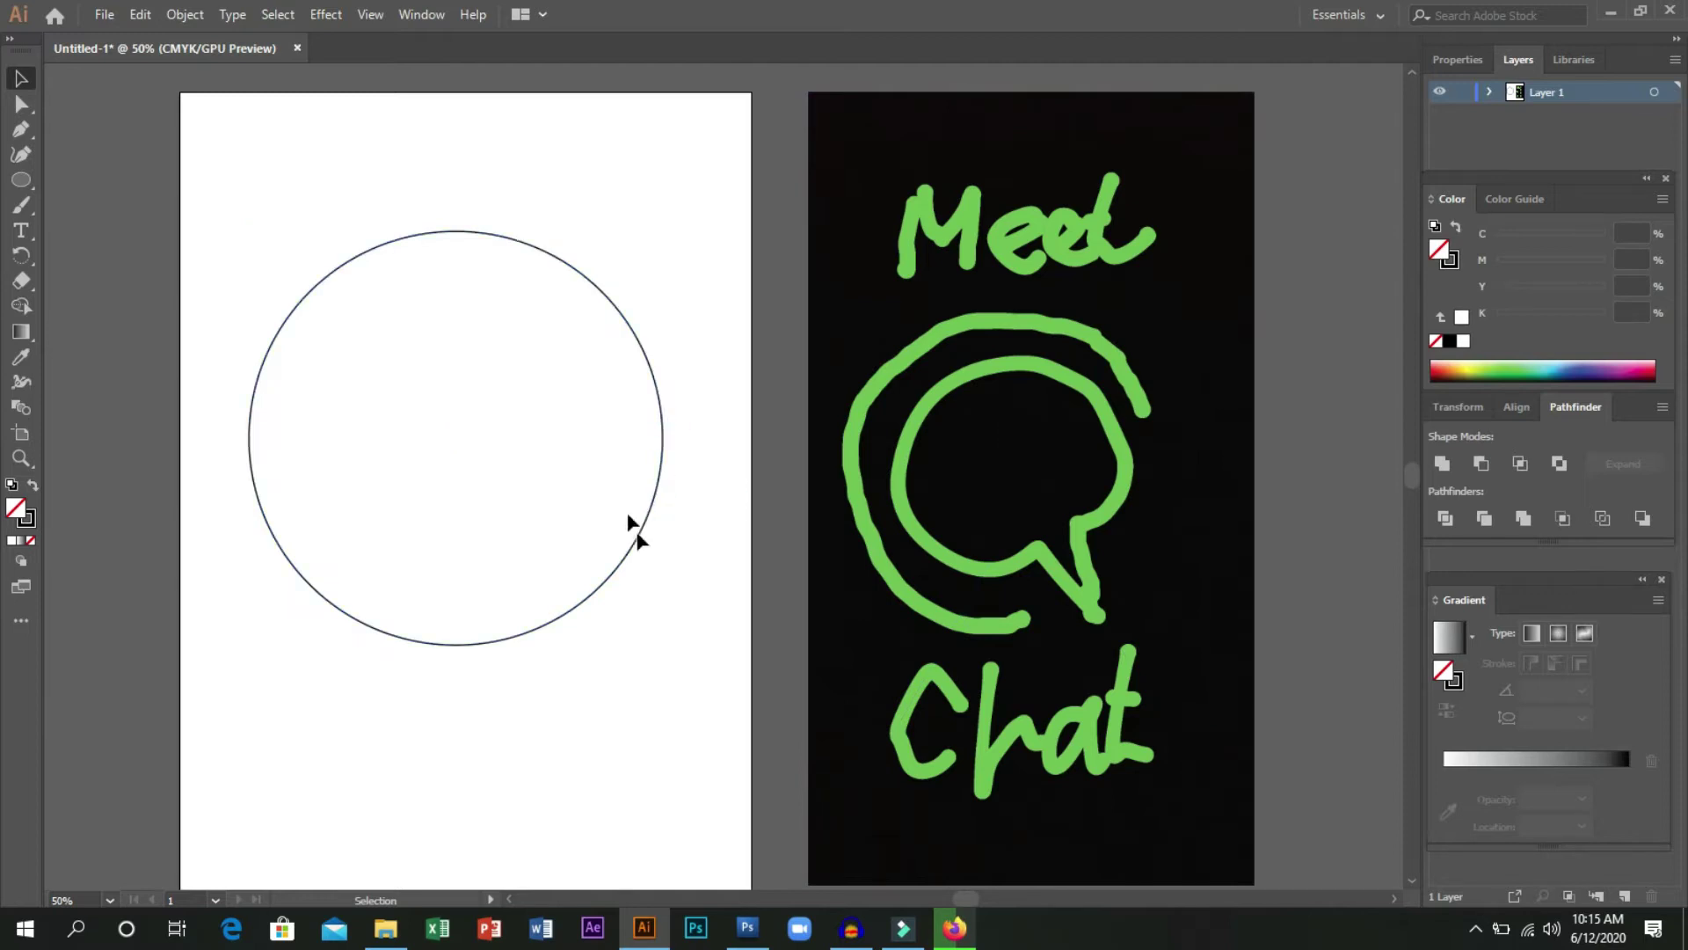
# Paste a copy of the circle, scale it down proportionally and center it inside the original circle.
pyautogui.press('ctrl')
pyautogui.hotkey('ctrl', 'v')
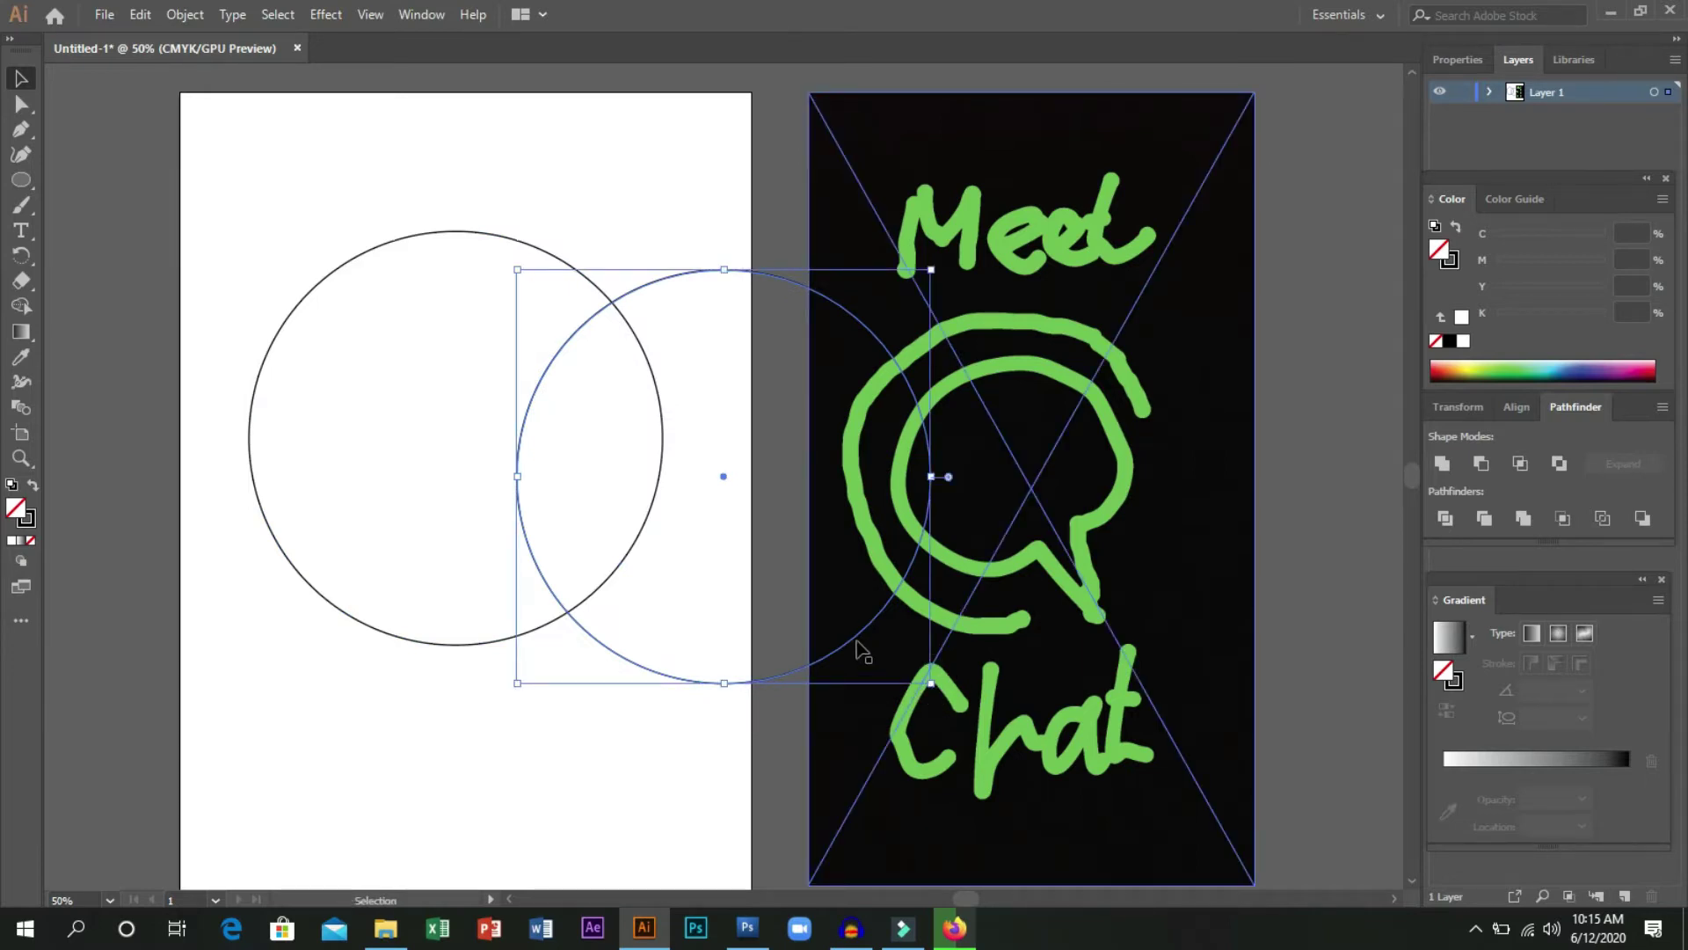
pyautogui.moveTo(932, 683); pyautogui.dragTo(788, 539)
pyautogui.moveTo(652, 409); pyautogui.dragTo(452, 444)
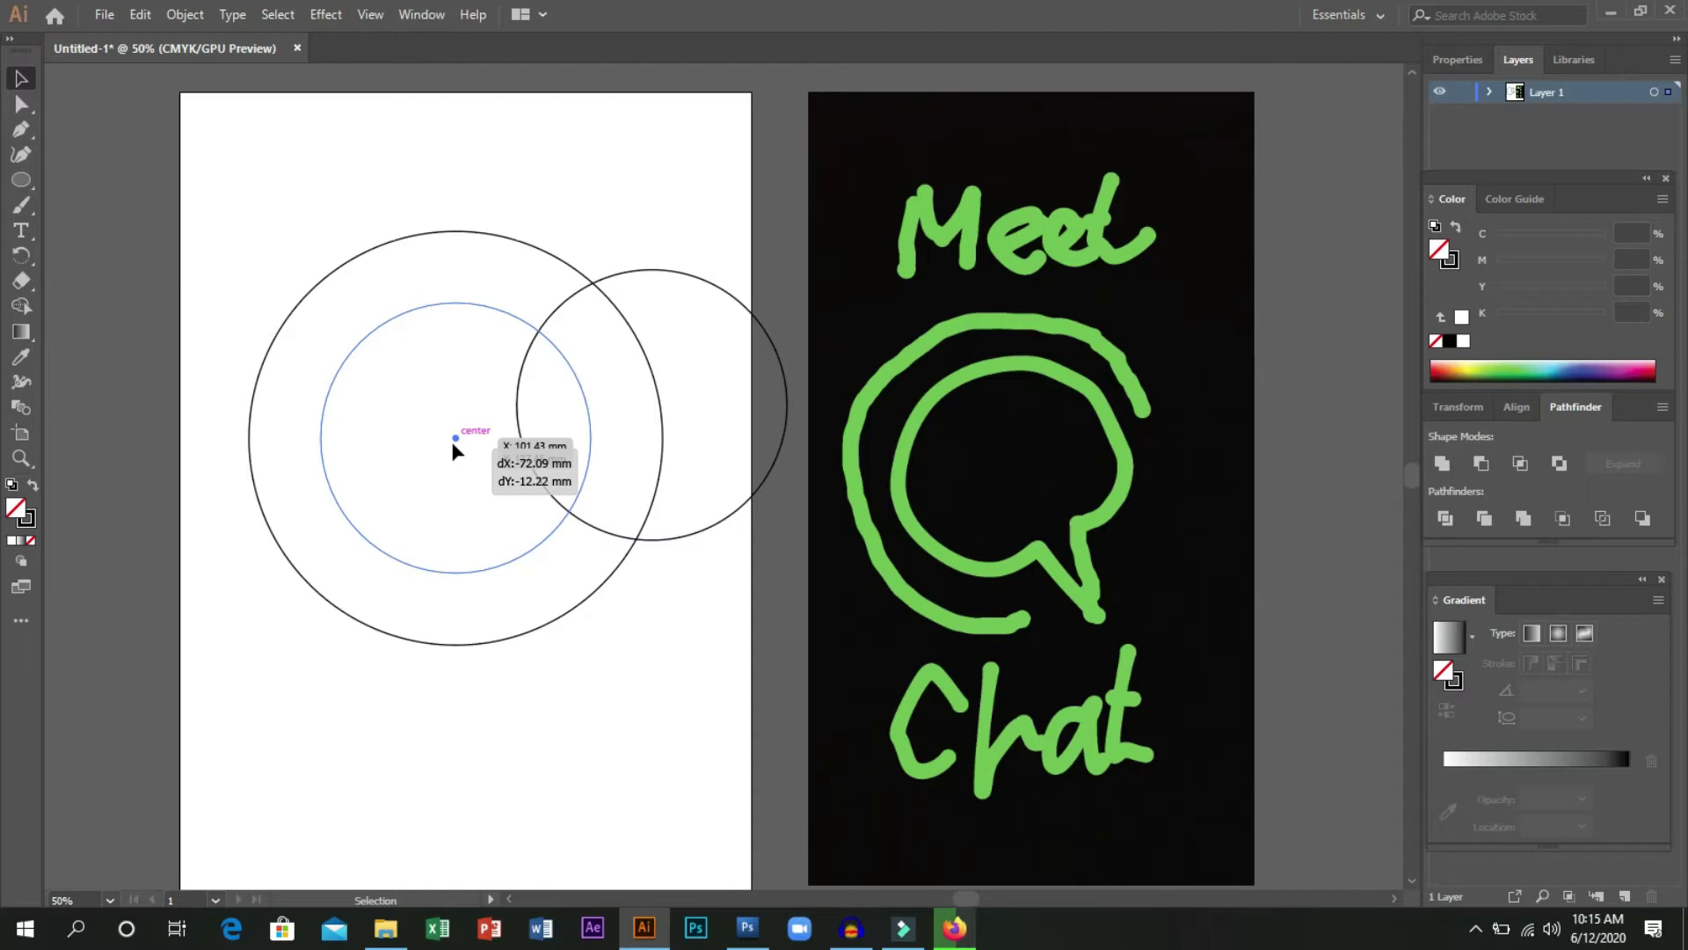
pyautogui.moveTo(453, 444); pyautogui.dragTo(454, 438)
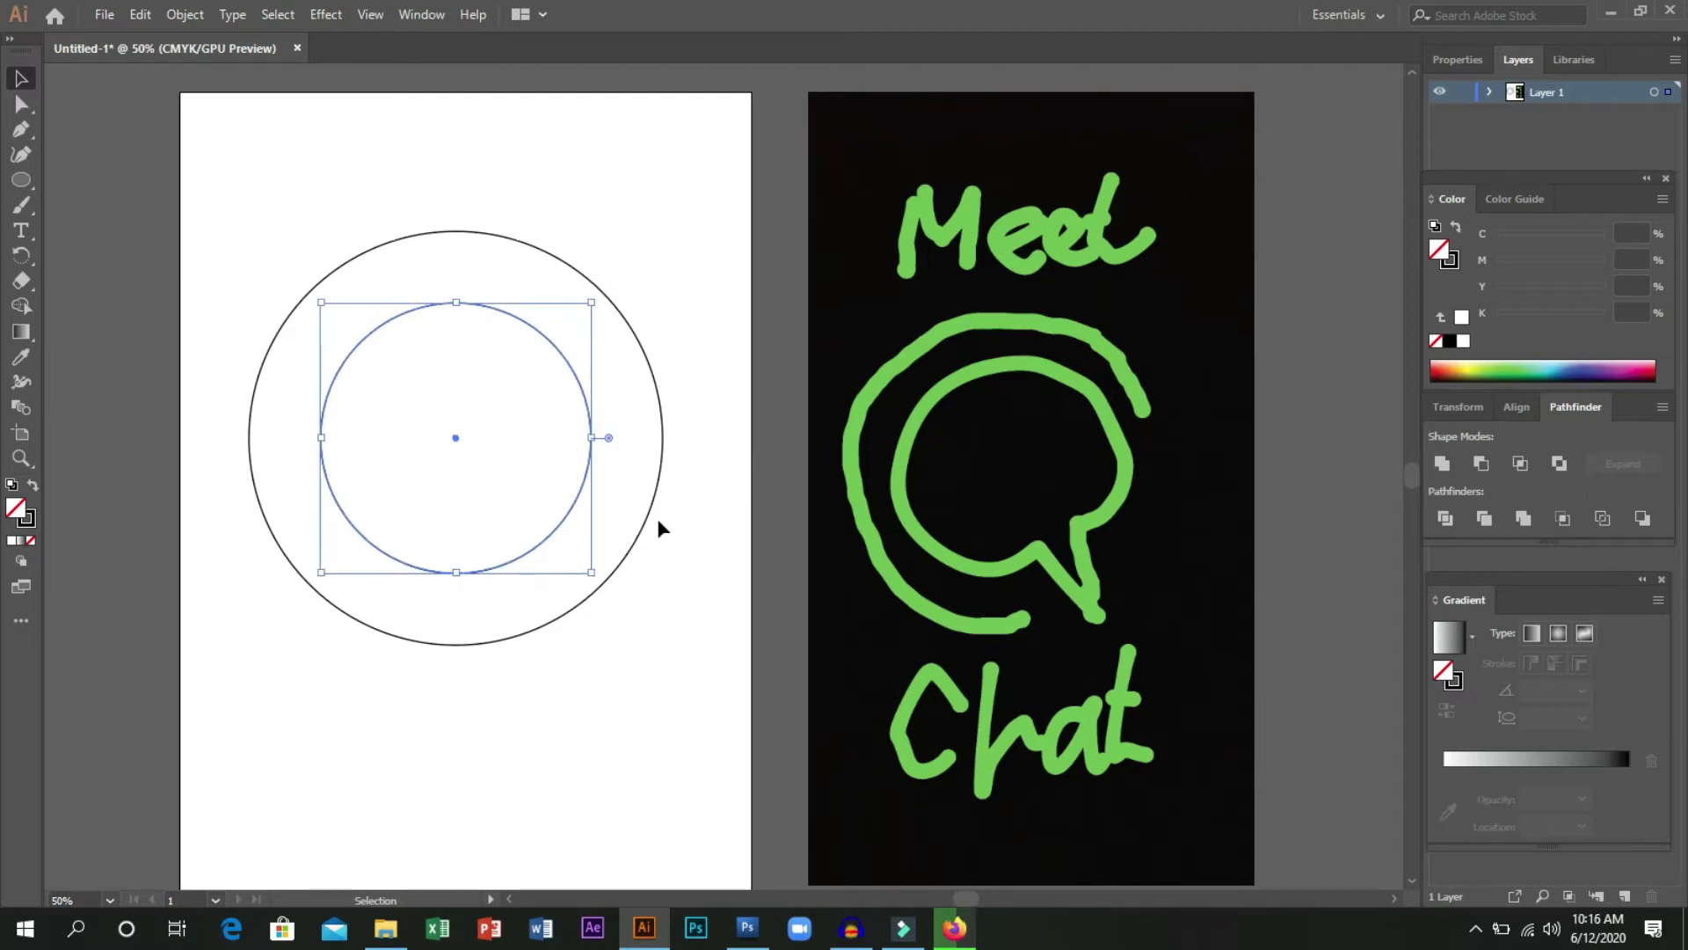
pyautogui.click(673, 551)
# Draw a horizontal rectangle crossing the right edges of both concentric circles.
pyautogui.click(21, 179)
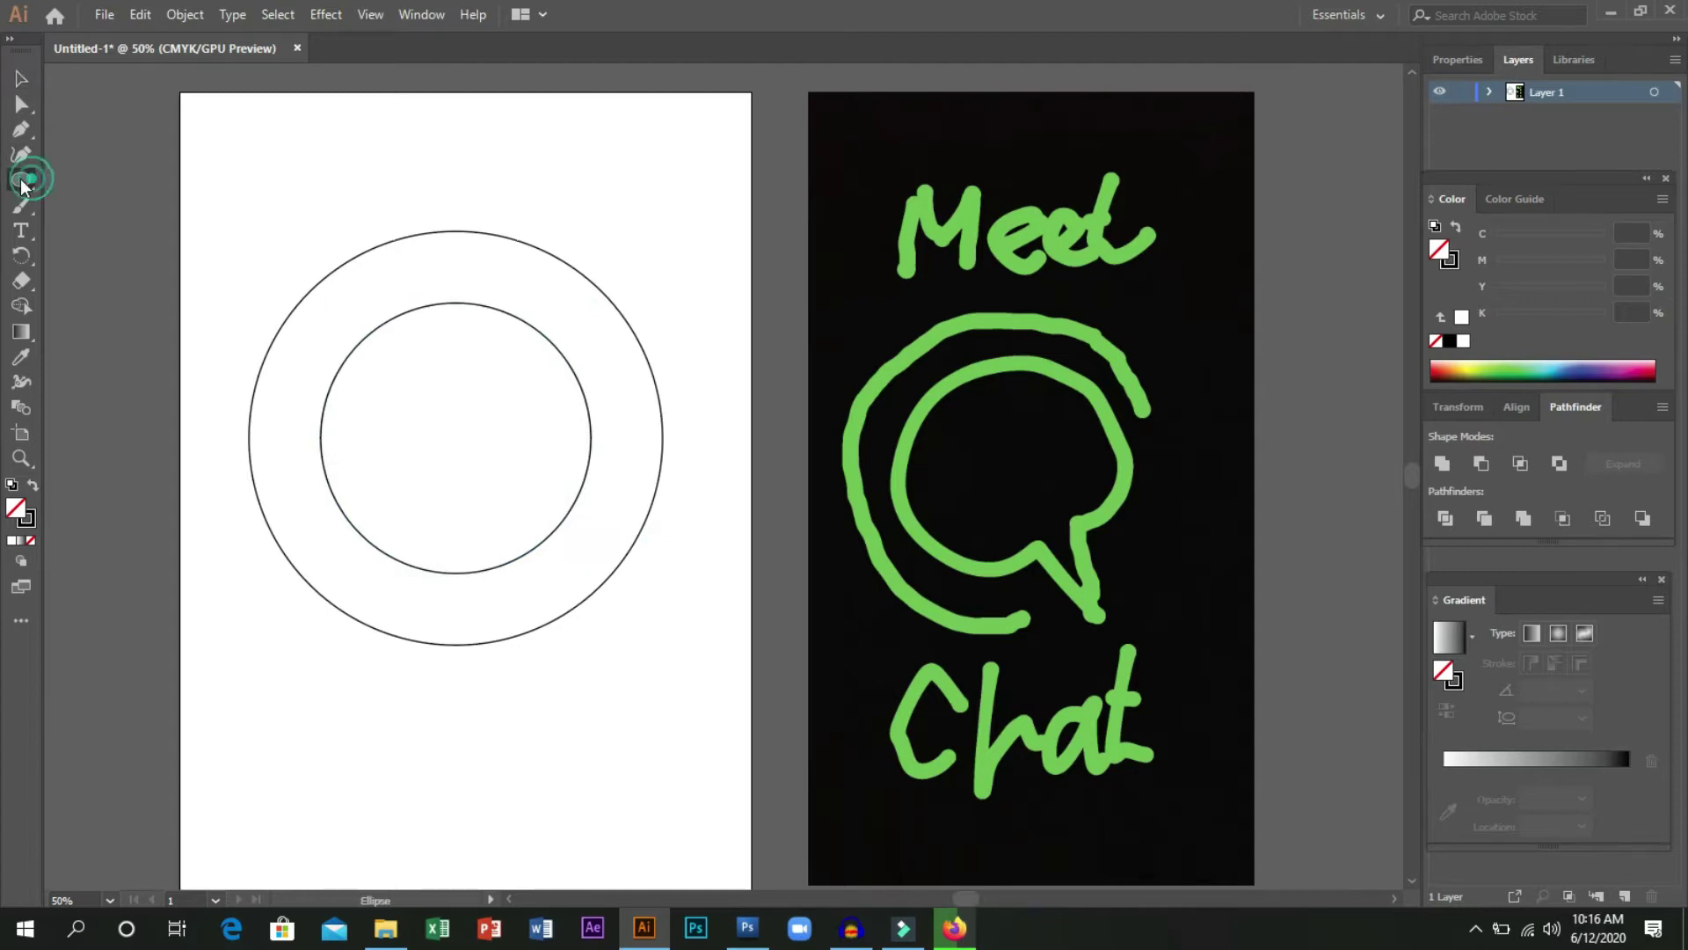
pyautogui.click(32, 183)
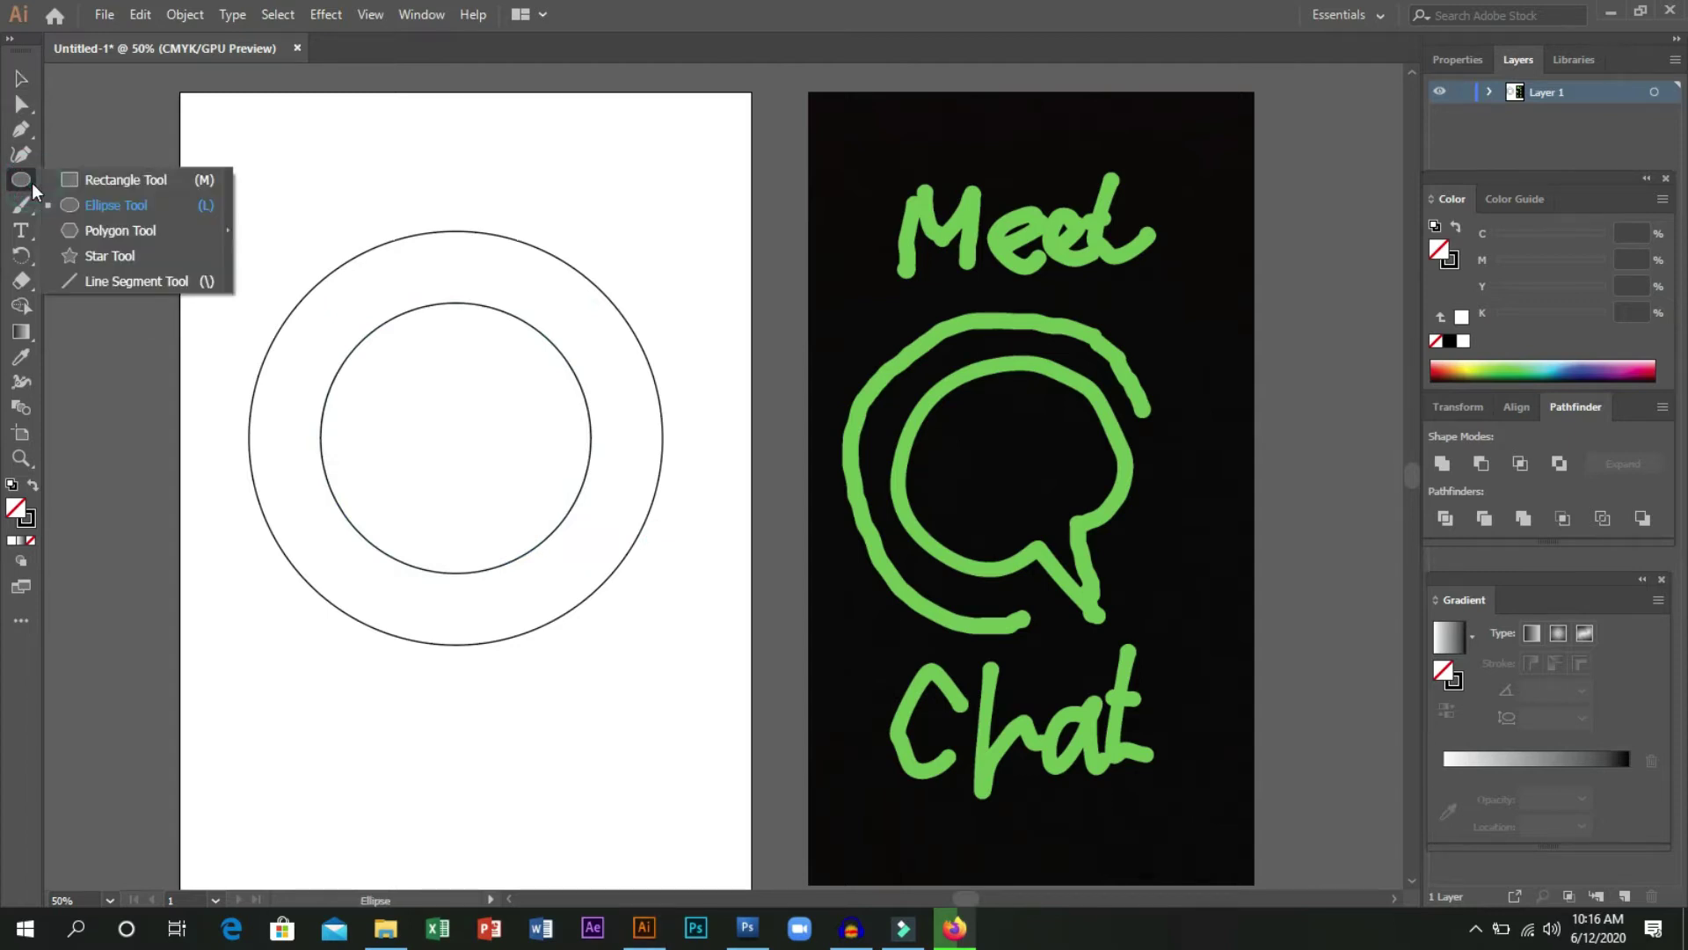
pyautogui.click(146, 183)
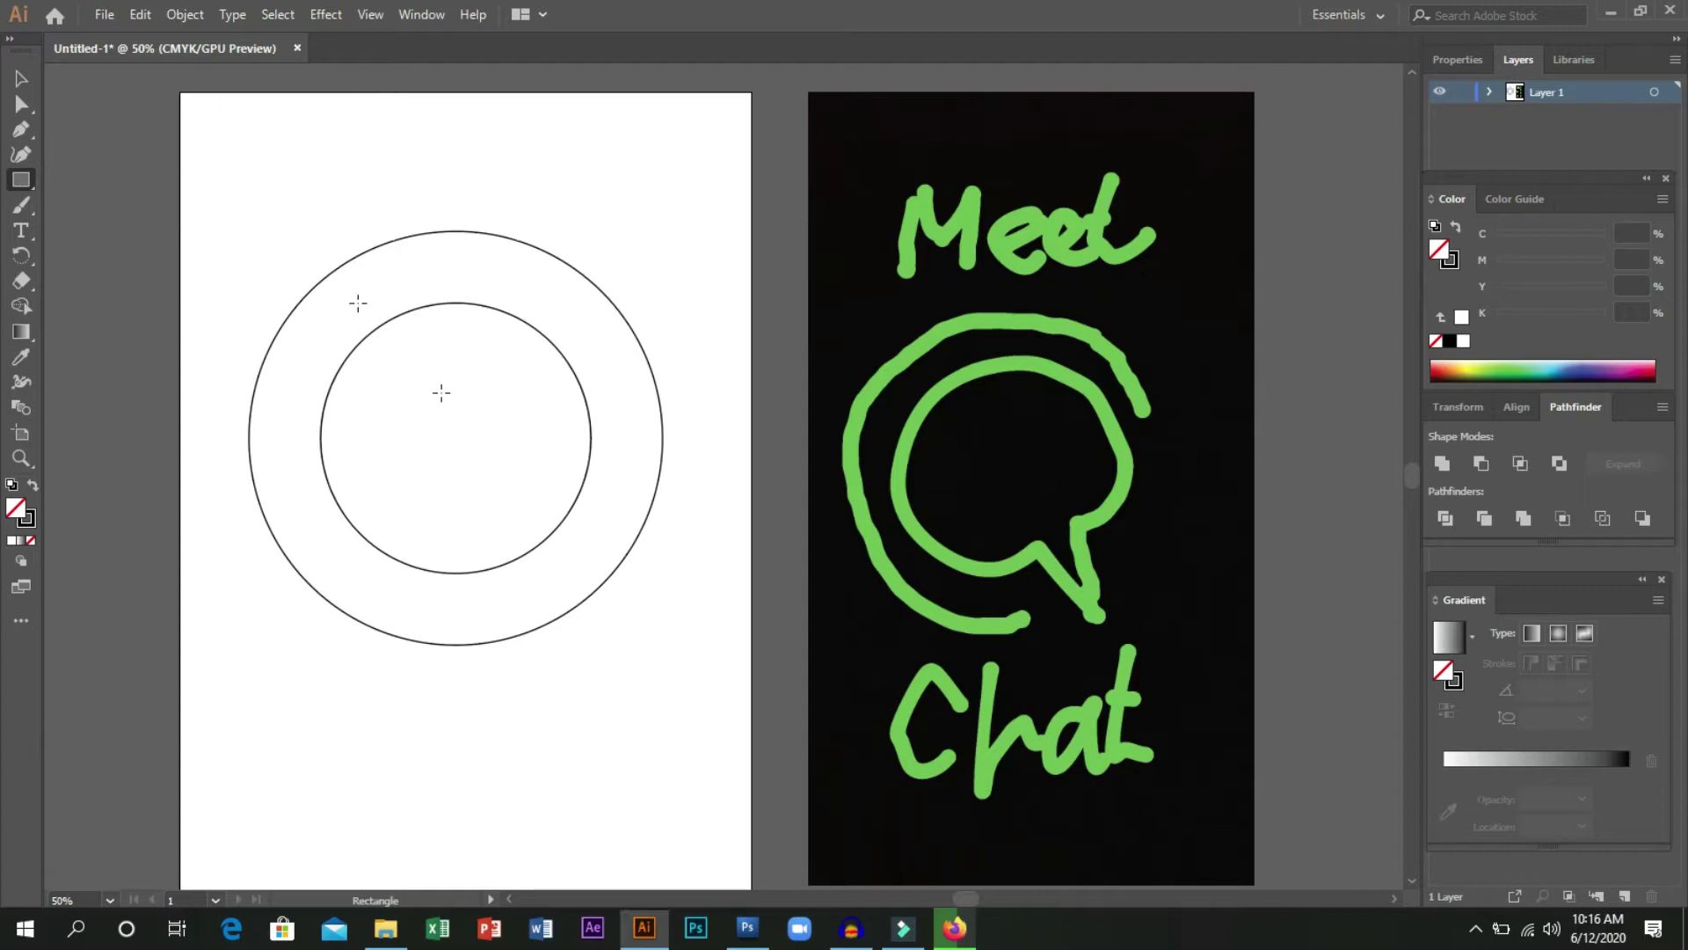
pyautogui.moveTo(528, 414); pyautogui.dragTo(721, 488)
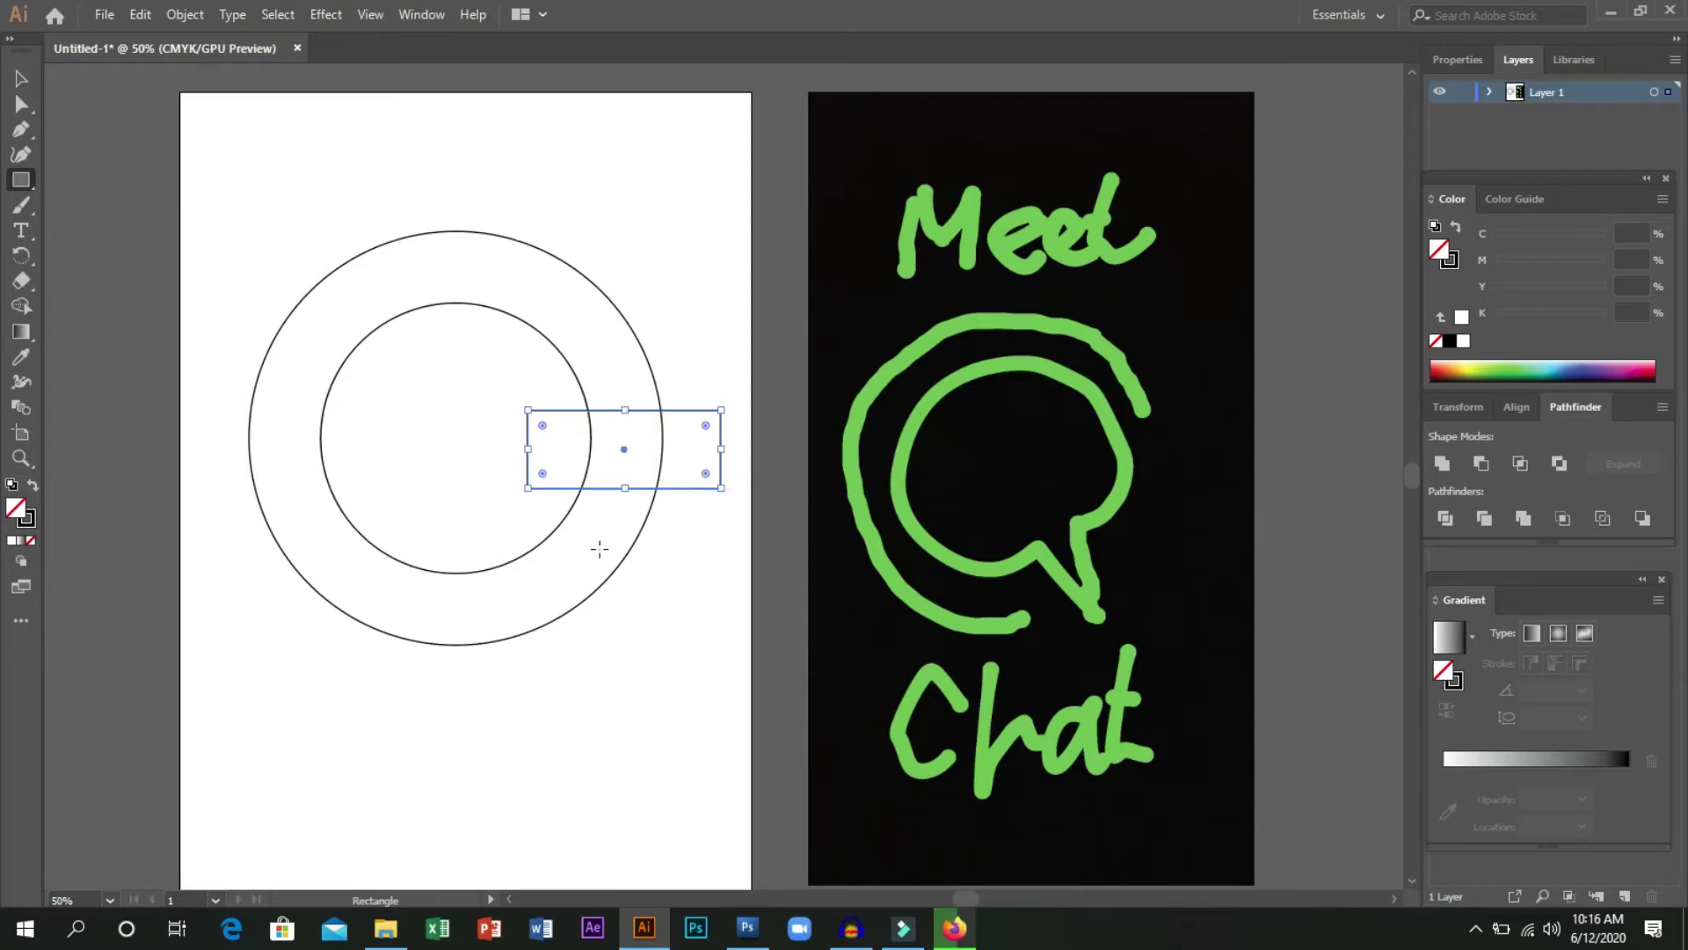
pyautogui.scroll(1, 573, 445)
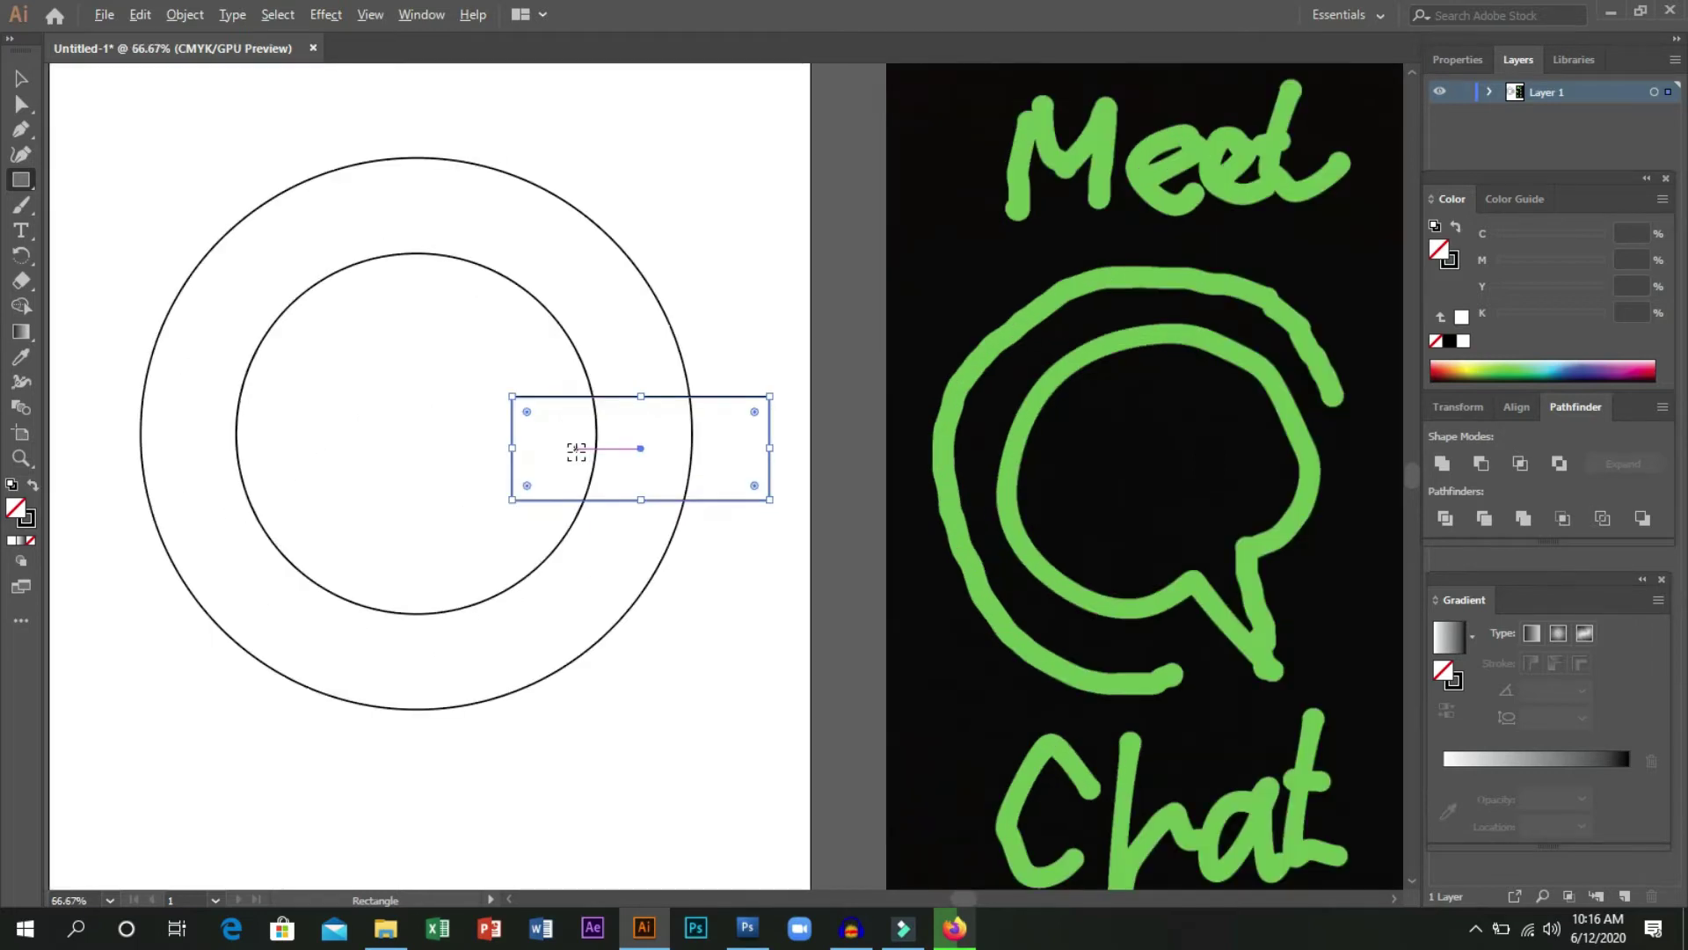
# Select both circles and the rectangle and apply Pathfinder Minus Front to cut an open C-shaped ring.
pyautogui.click(22, 78)
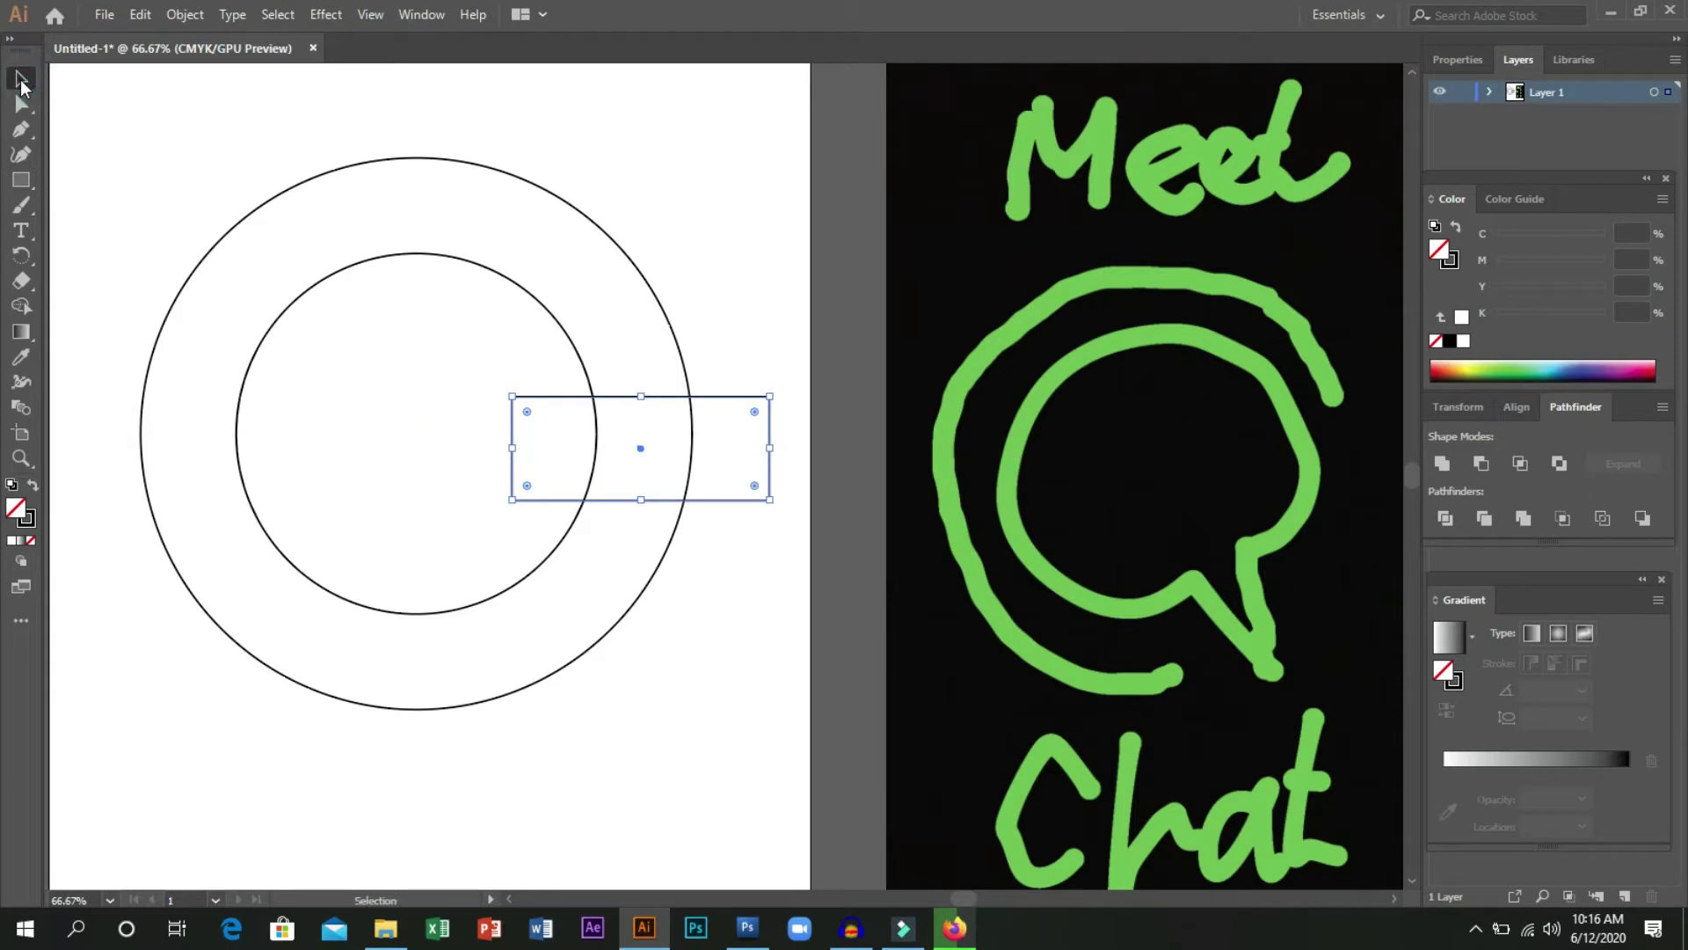
pyautogui.keyDown('shift'); pyautogui.click(560, 331); pyautogui.keyUp('shift')
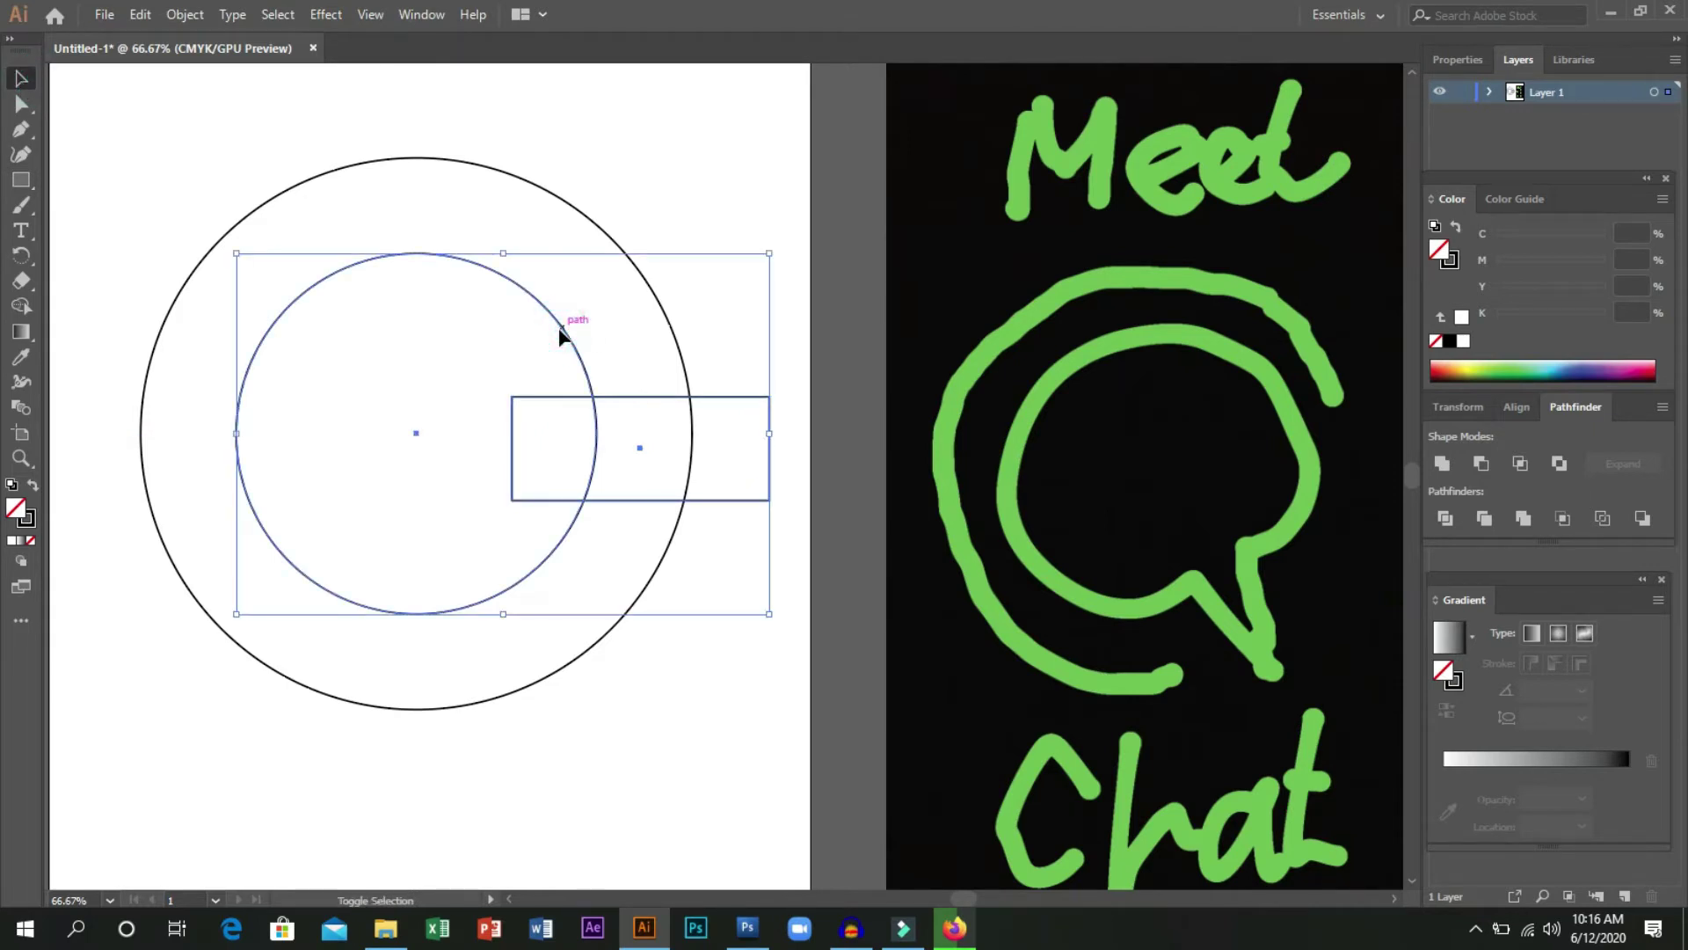
pyautogui.keyDown('shift'); pyautogui.click(580, 217); pyautogui.keyUp('shift')
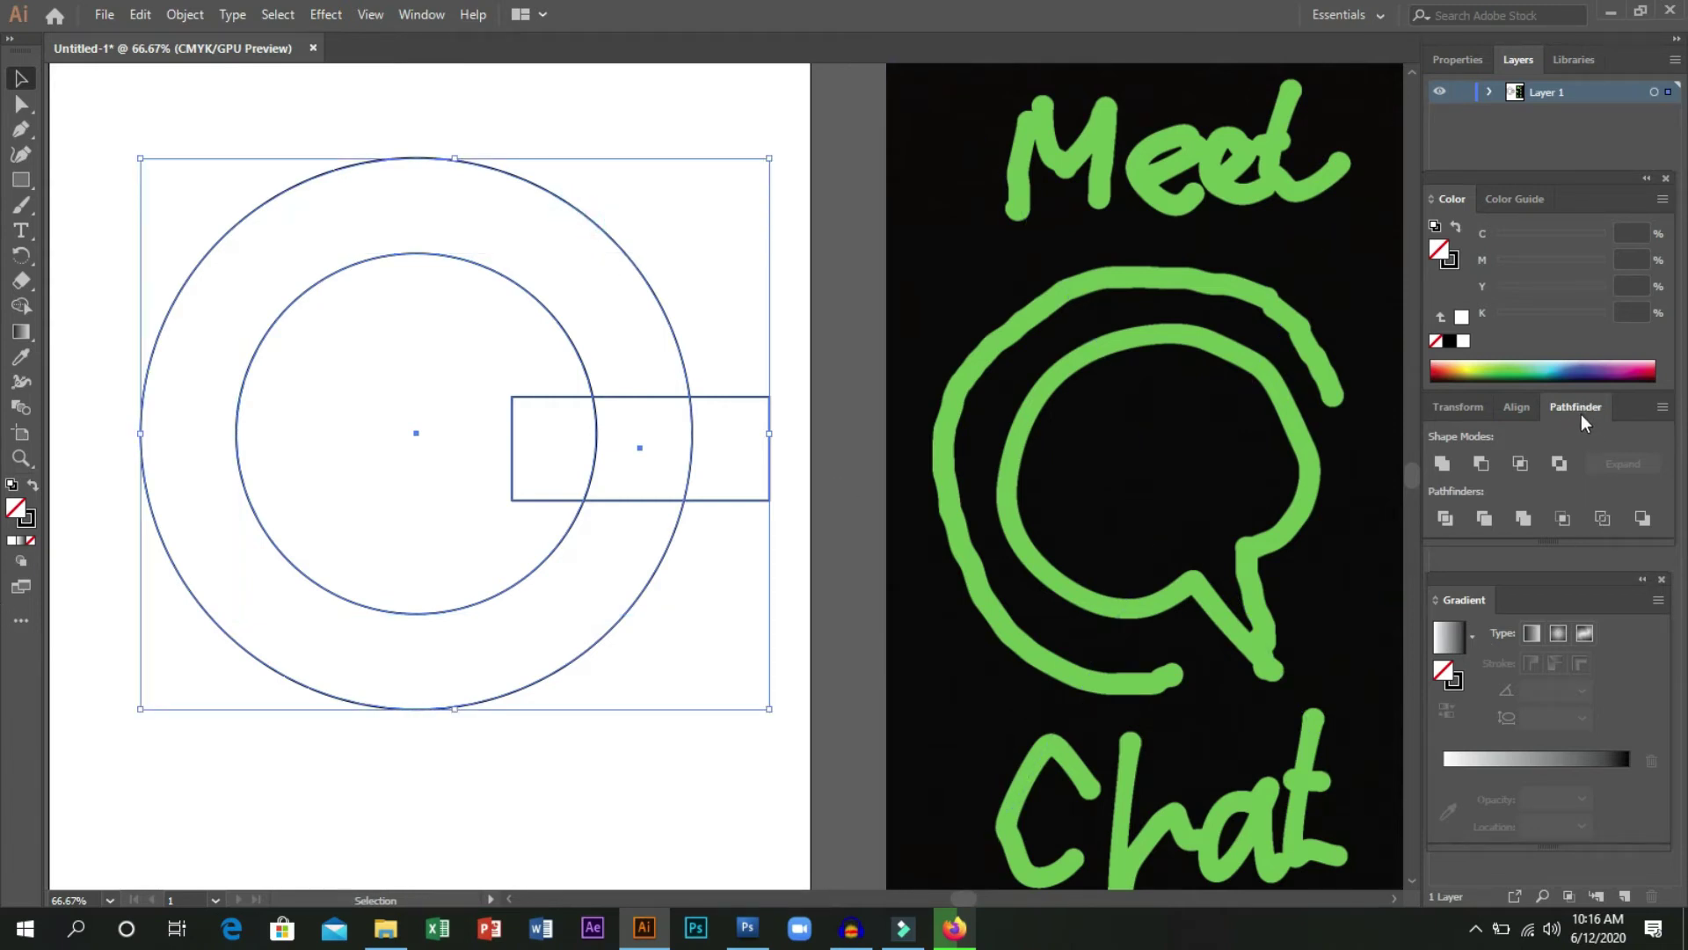
pyautogui.click(422, 14)
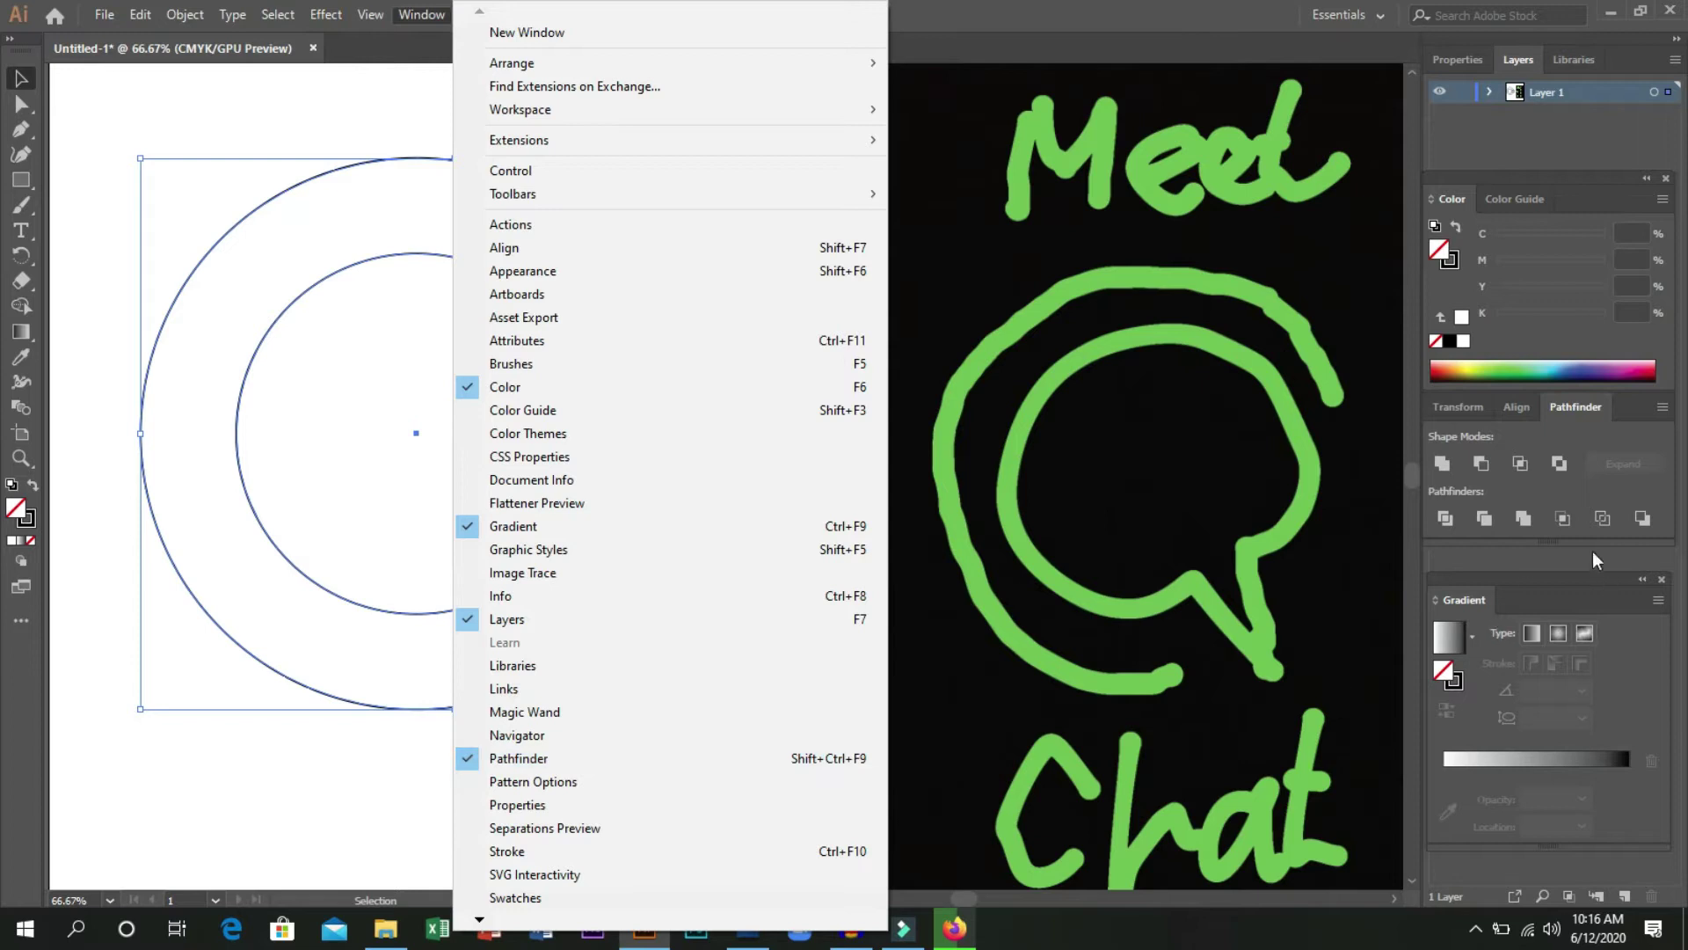
pyautogui.click(1607, 446)
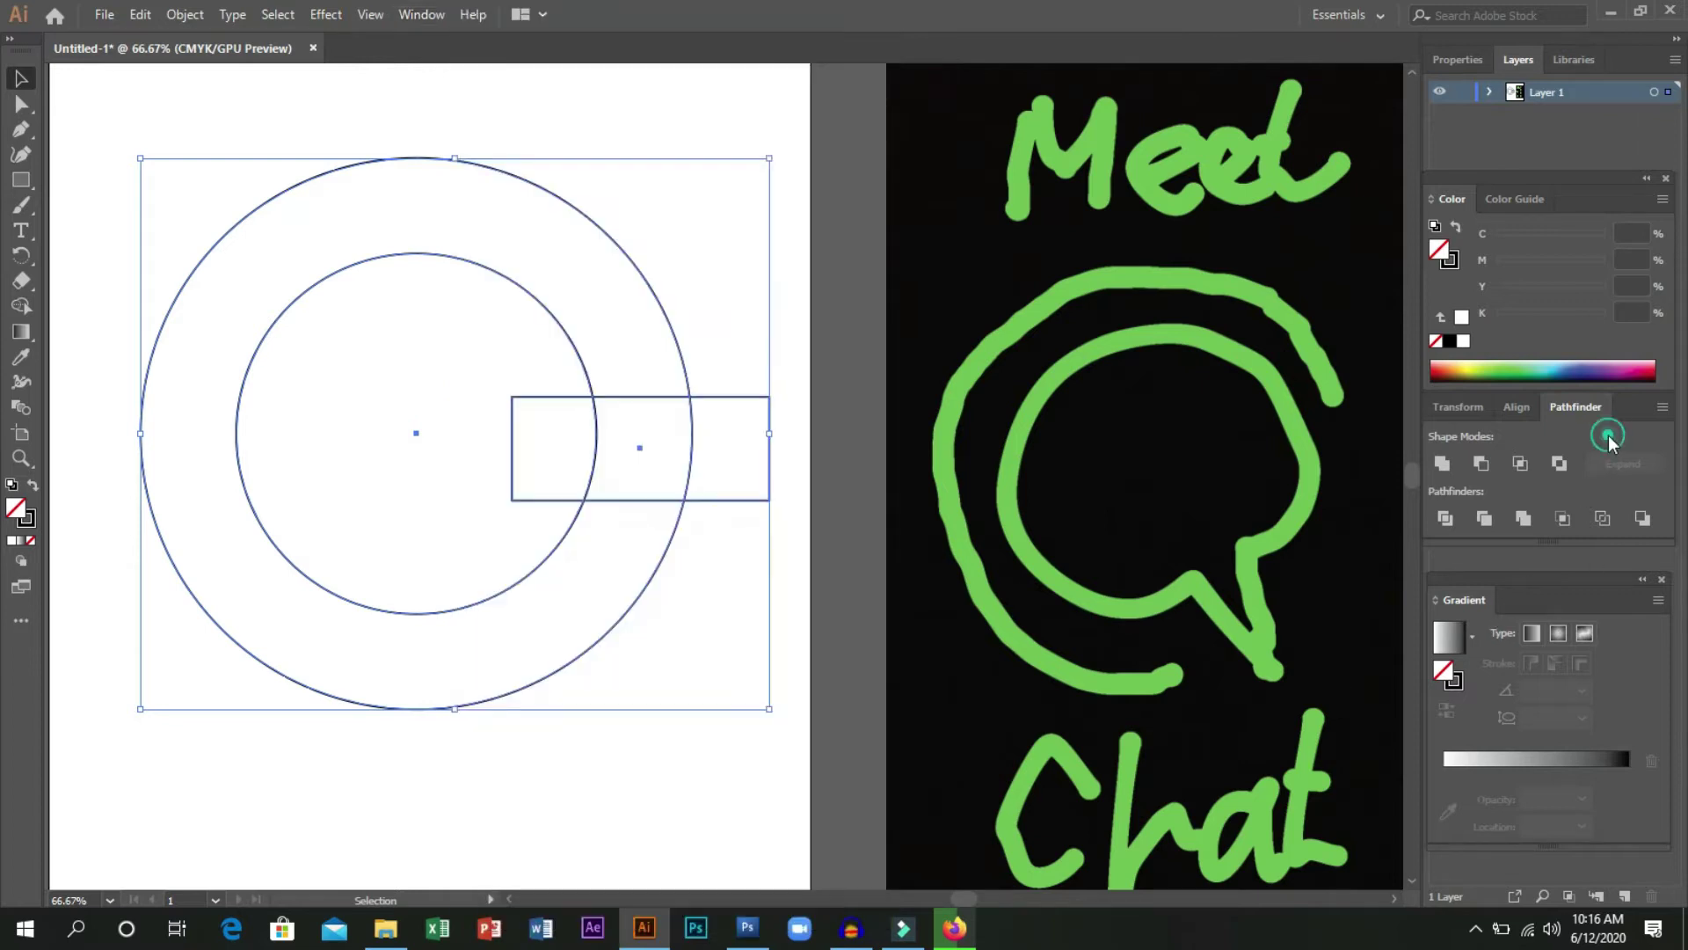
pyautogui.click(1488, 467)
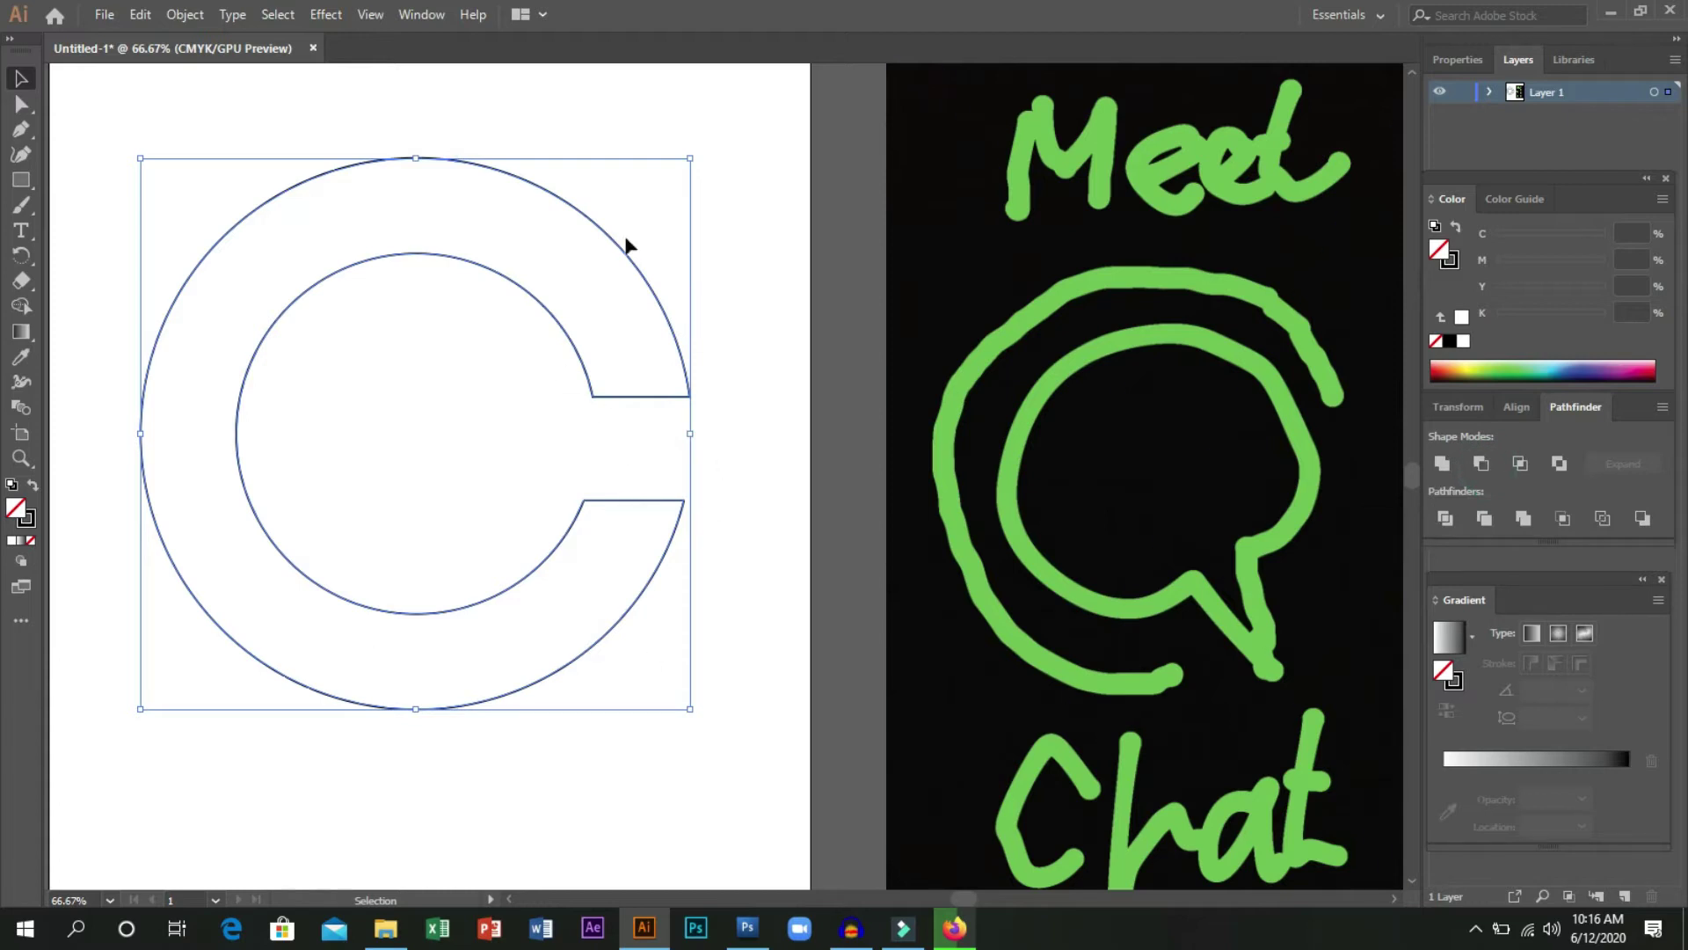
pyautogui.scroll(-1, 672, 594)
pyautogui.click(641, 715)
pyautogui.moveTo(609, 640); pyautogui.dragTo(630, 700)
pyautogui.hotkey('ctrl', 'z')
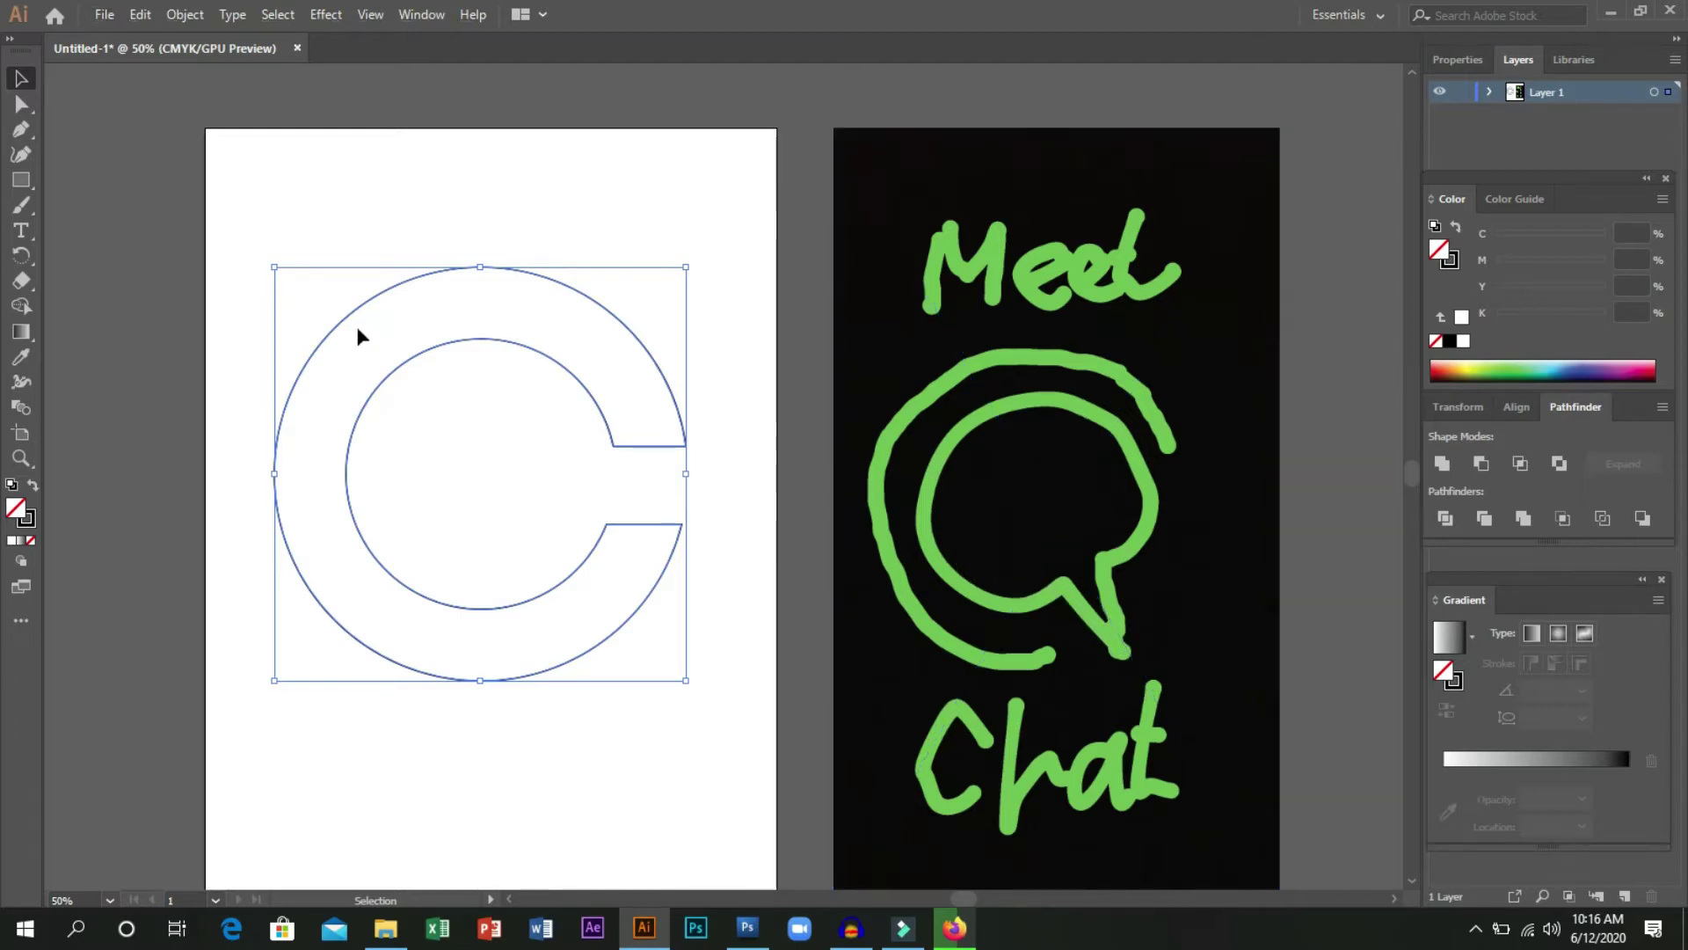
# Draw a closed triangle with the Pen tool crossing the lower-right part of the C-shape's inner edge.
pyautogui.scroll(2, 526, 405)
pyautogui.scroll(-2, 308, 341)
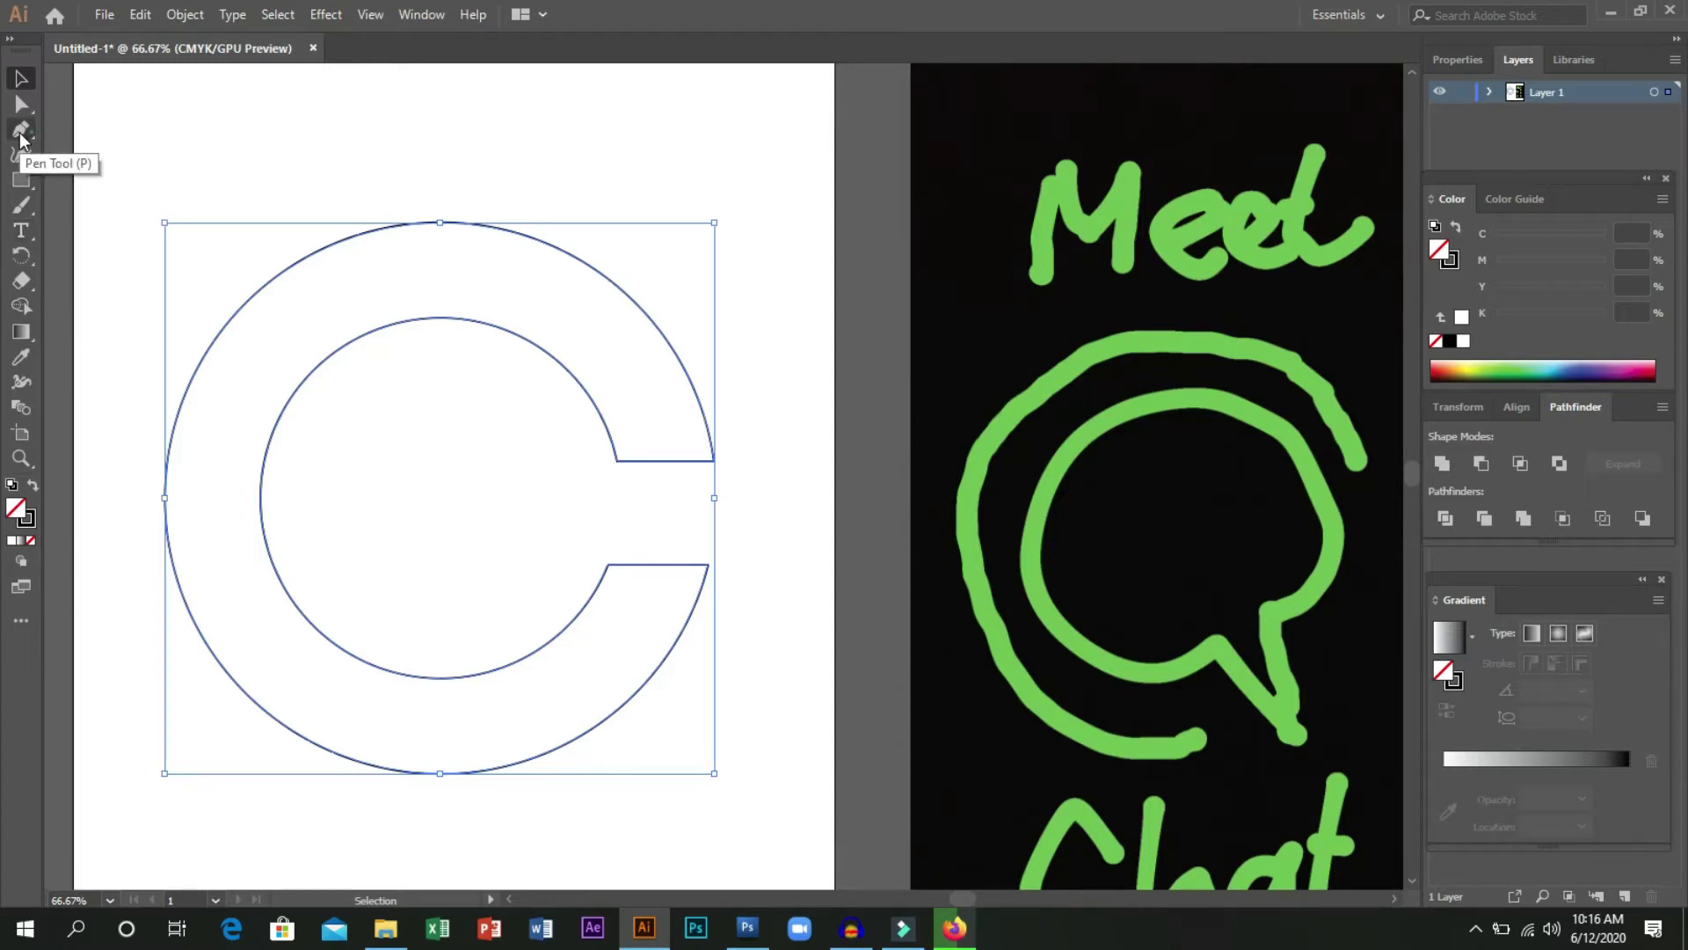
pyautogui.click(20, 134)
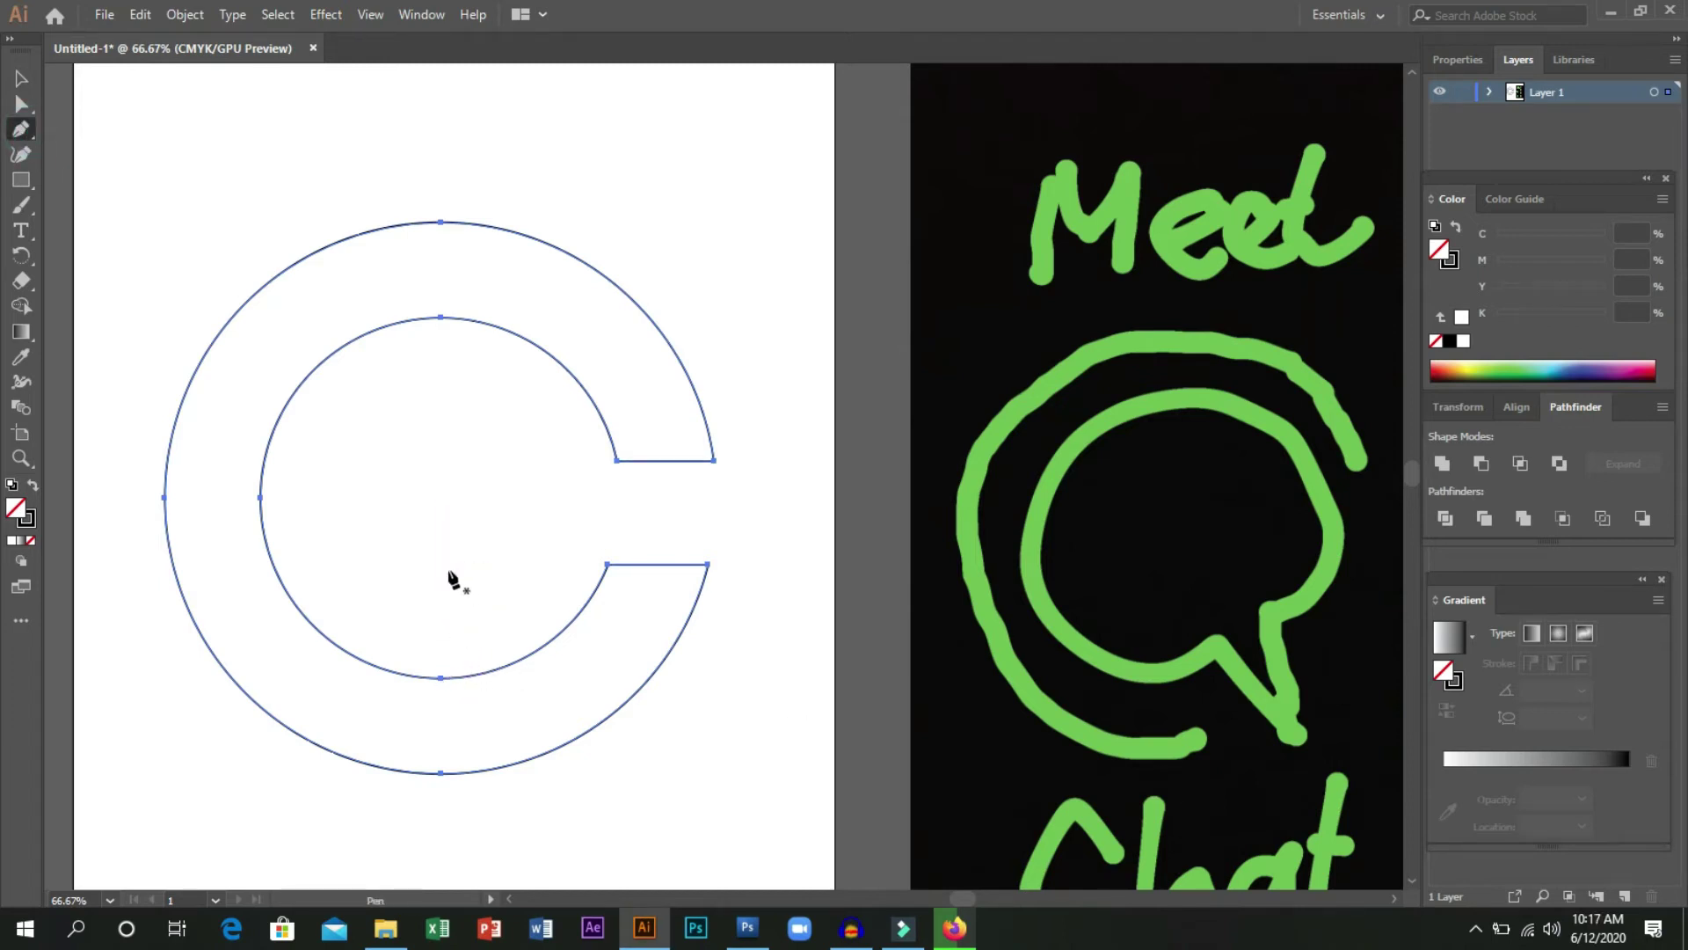
pyautogui.click(452, 573)
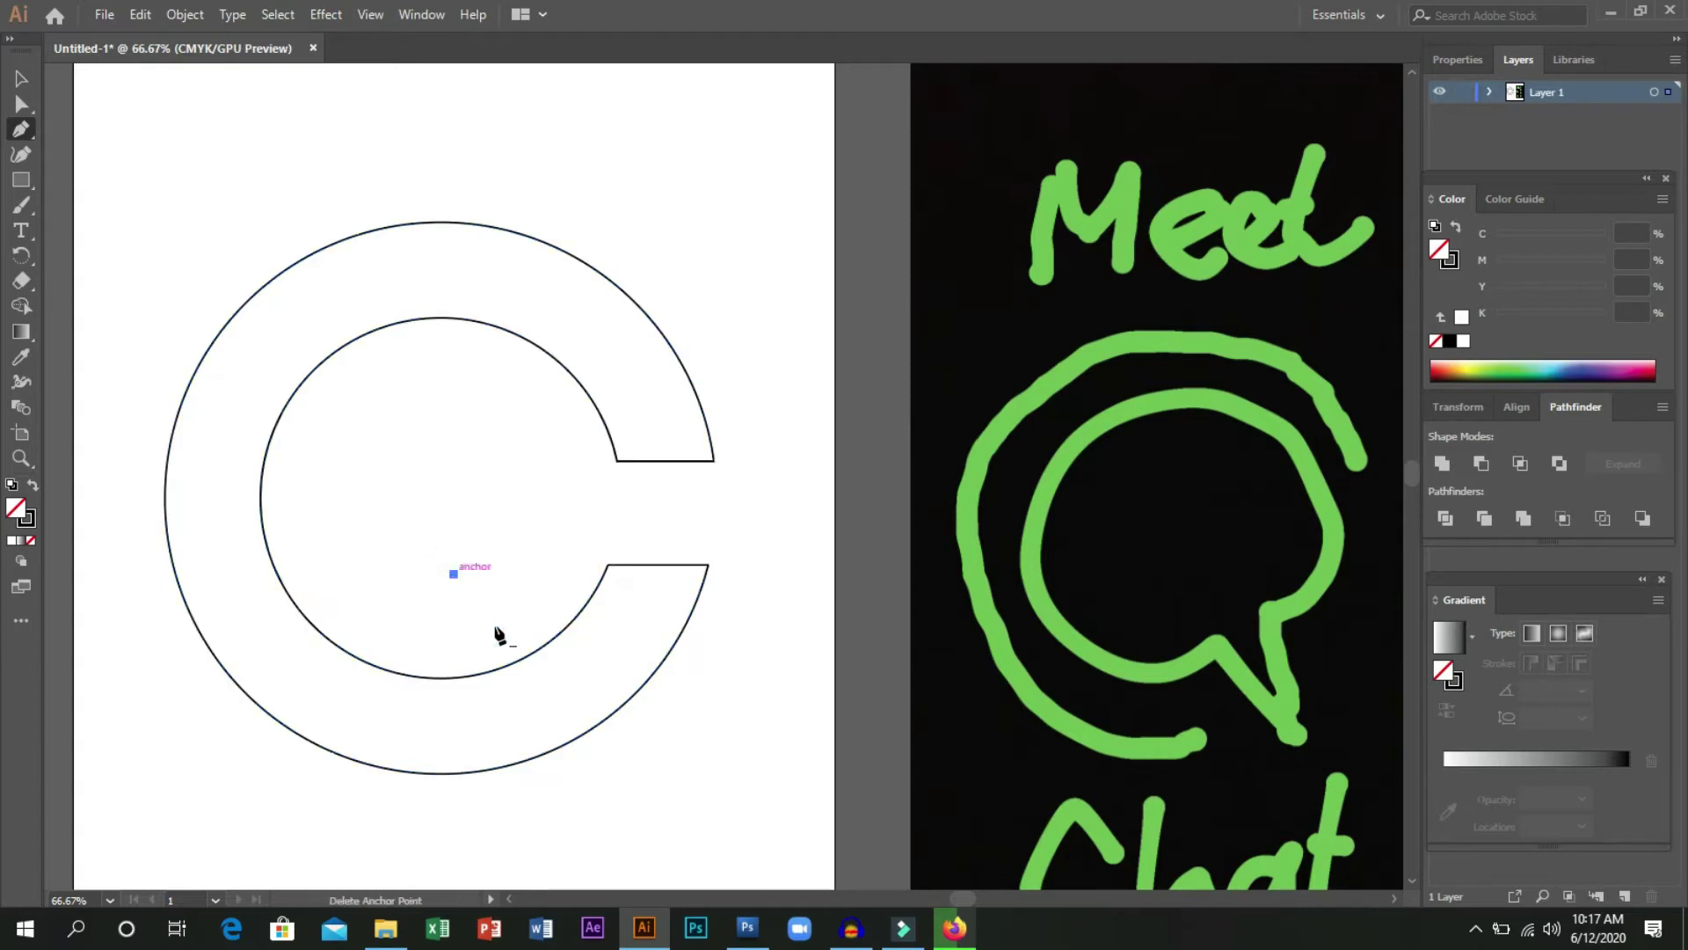
pyautogui.click(579, 674)
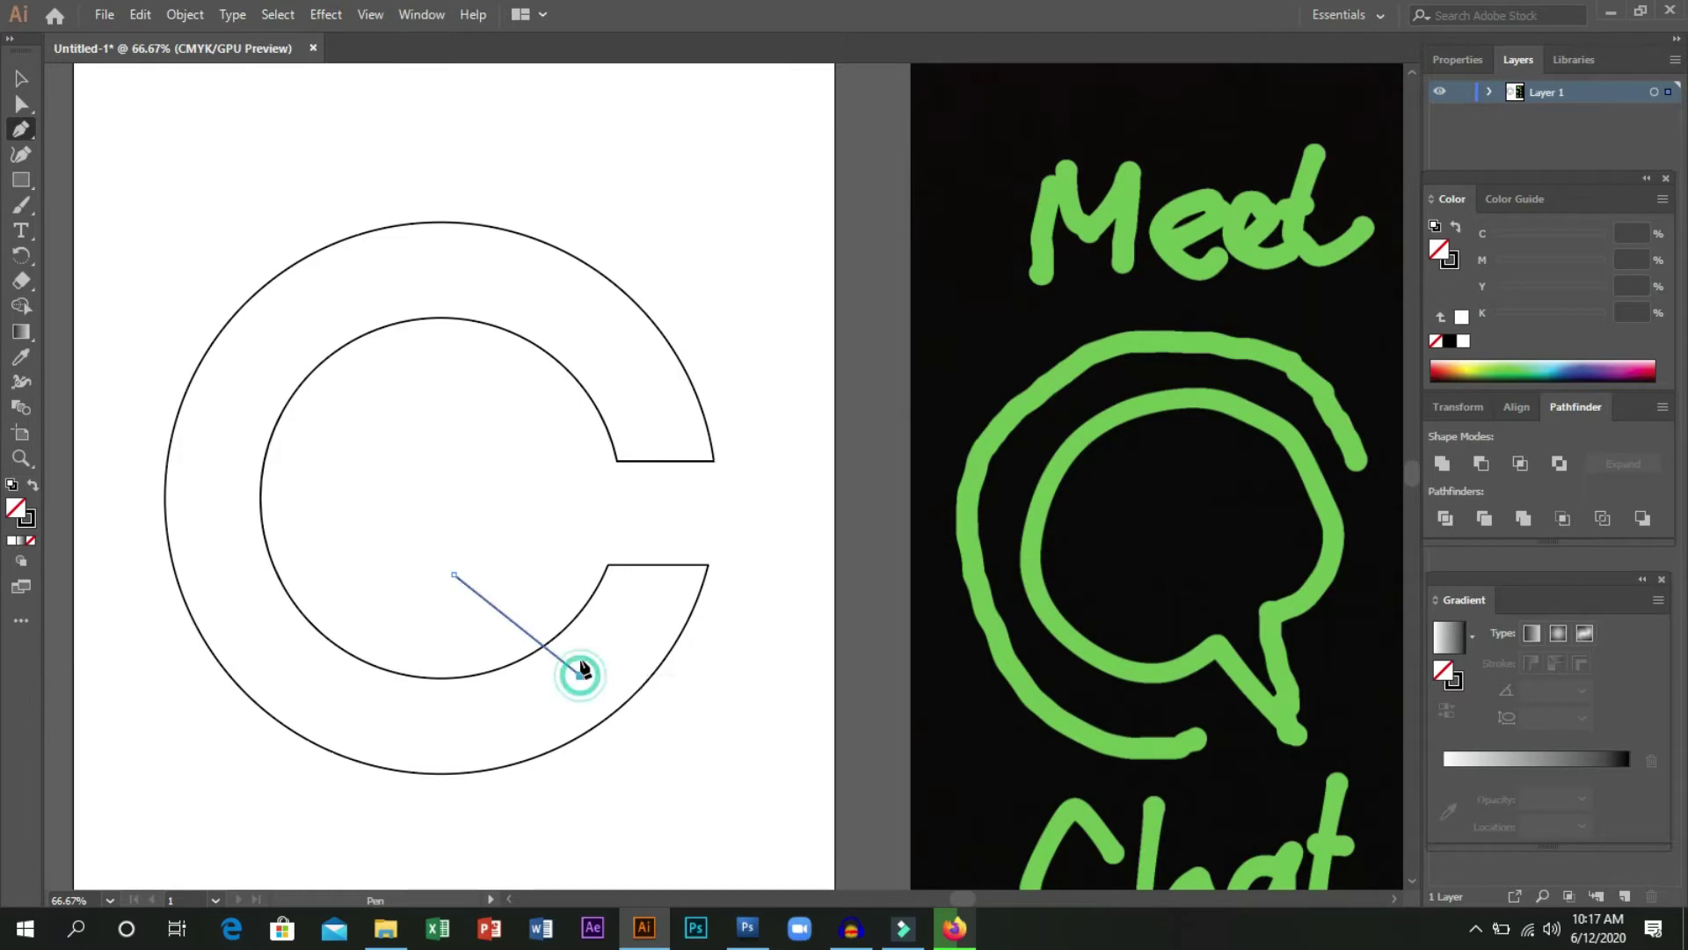
pyautogui.click(579, 521)
pyautogui.click(454, 574)
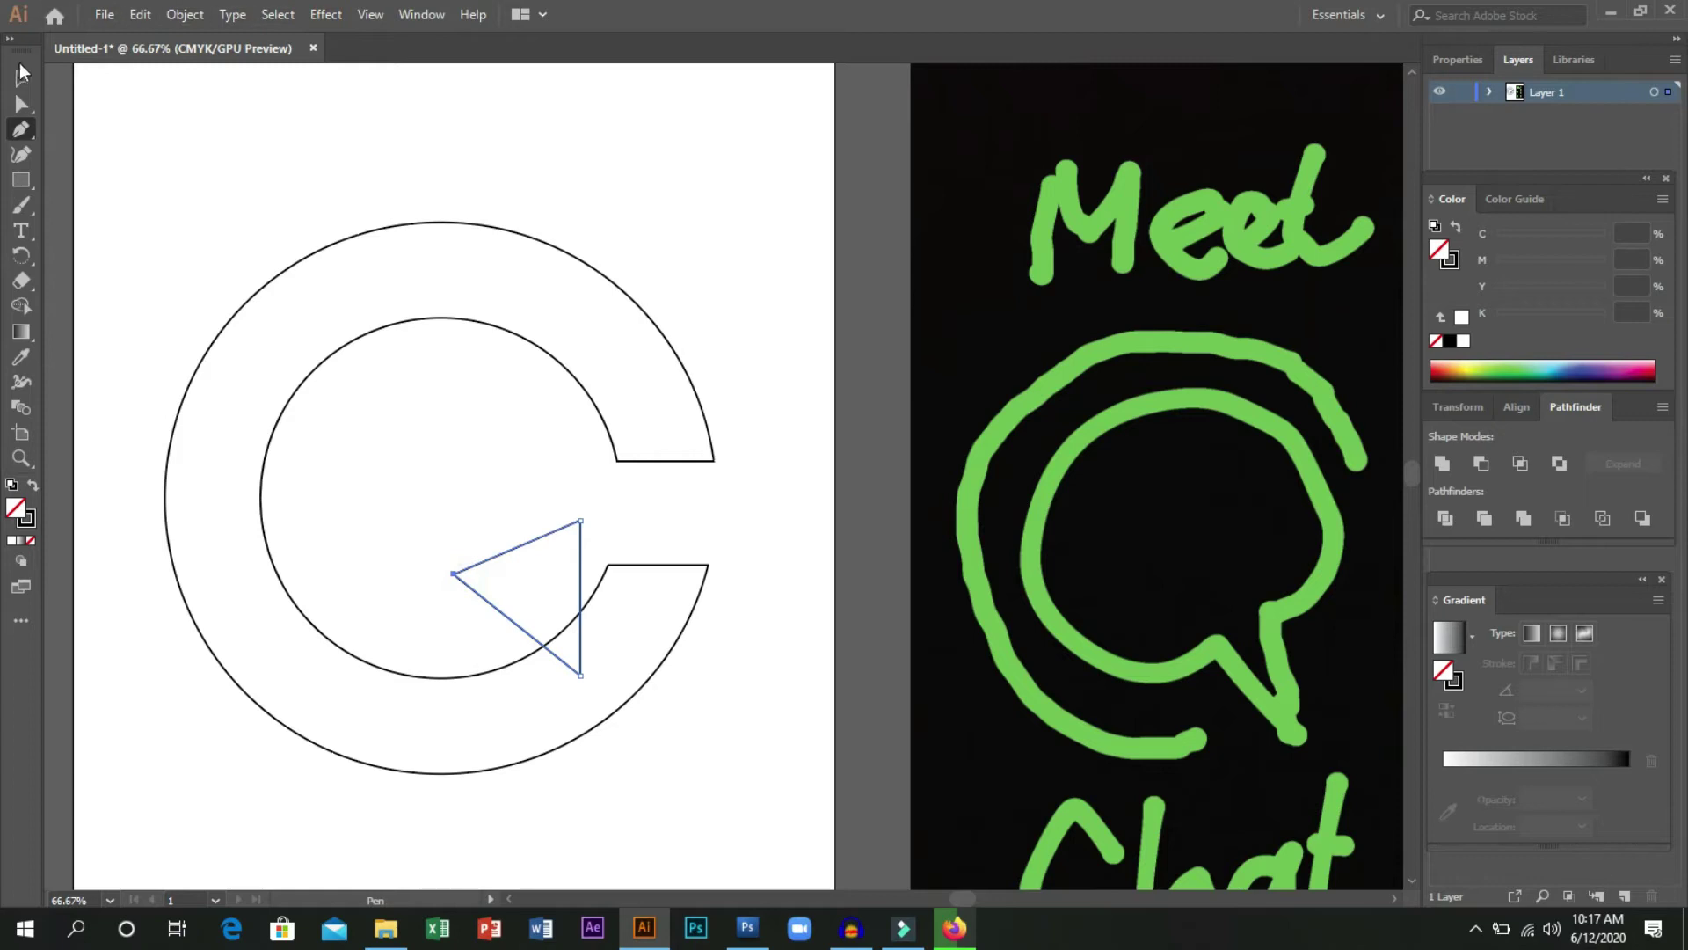
# Rotate and move the triangle so its tip points down-right into the ring like a speech-bubble tail.
pyautogui.click(22, 79)
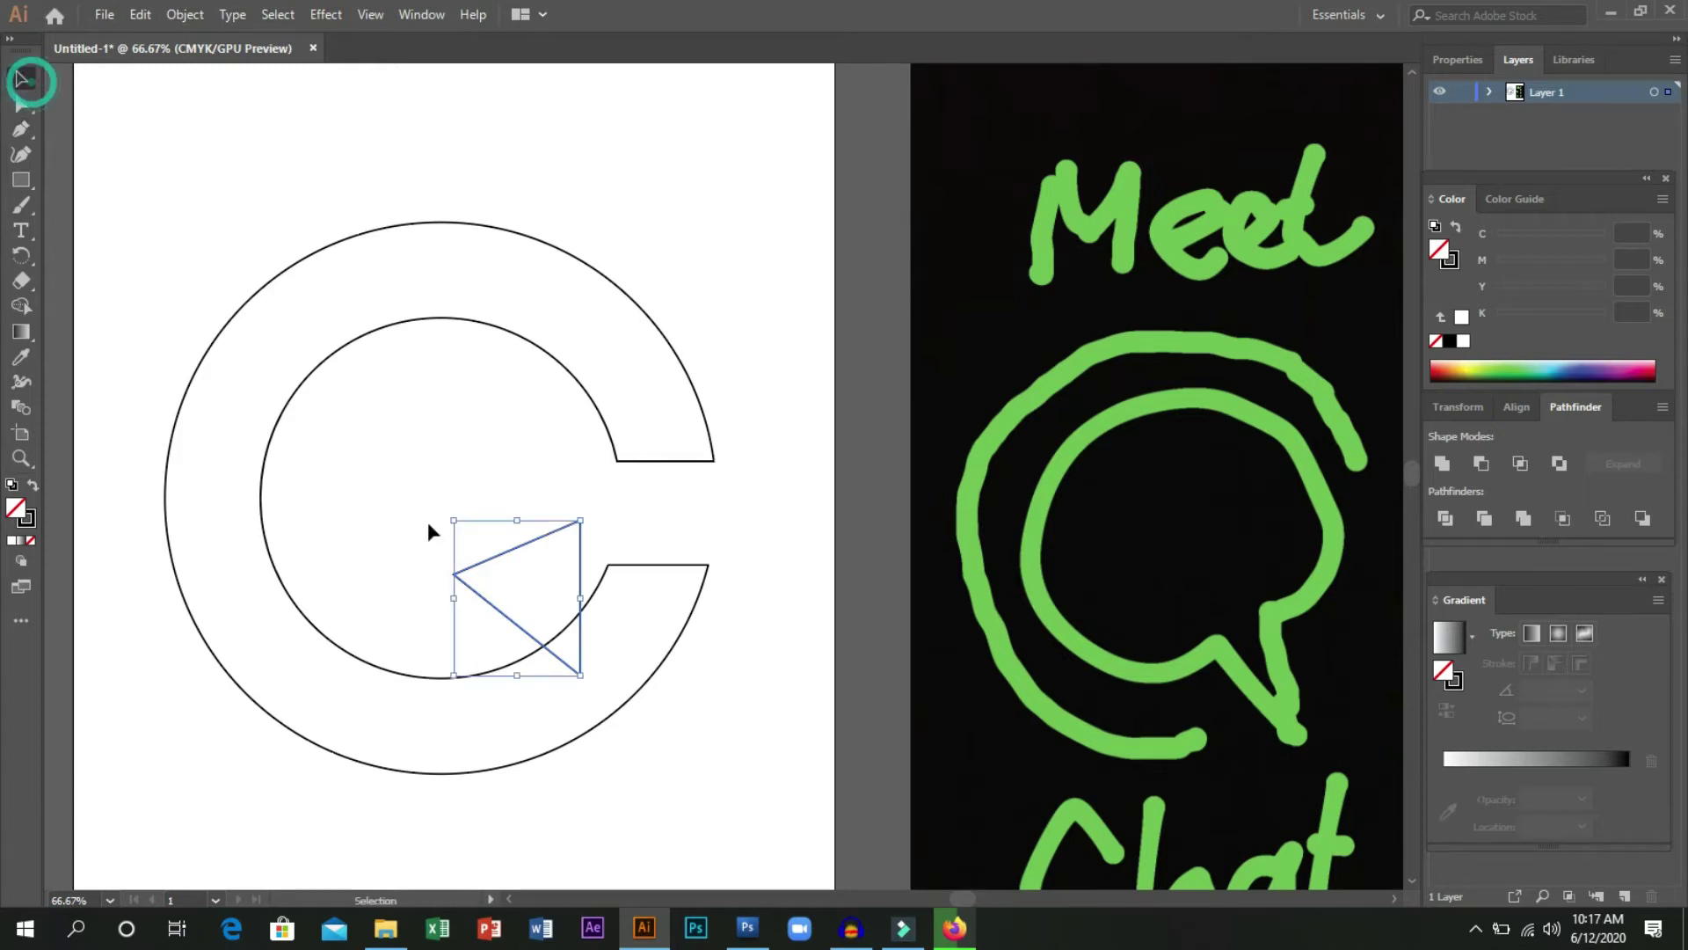
pyautogui.click(503, 517)
pyautogui.click(531, 544)
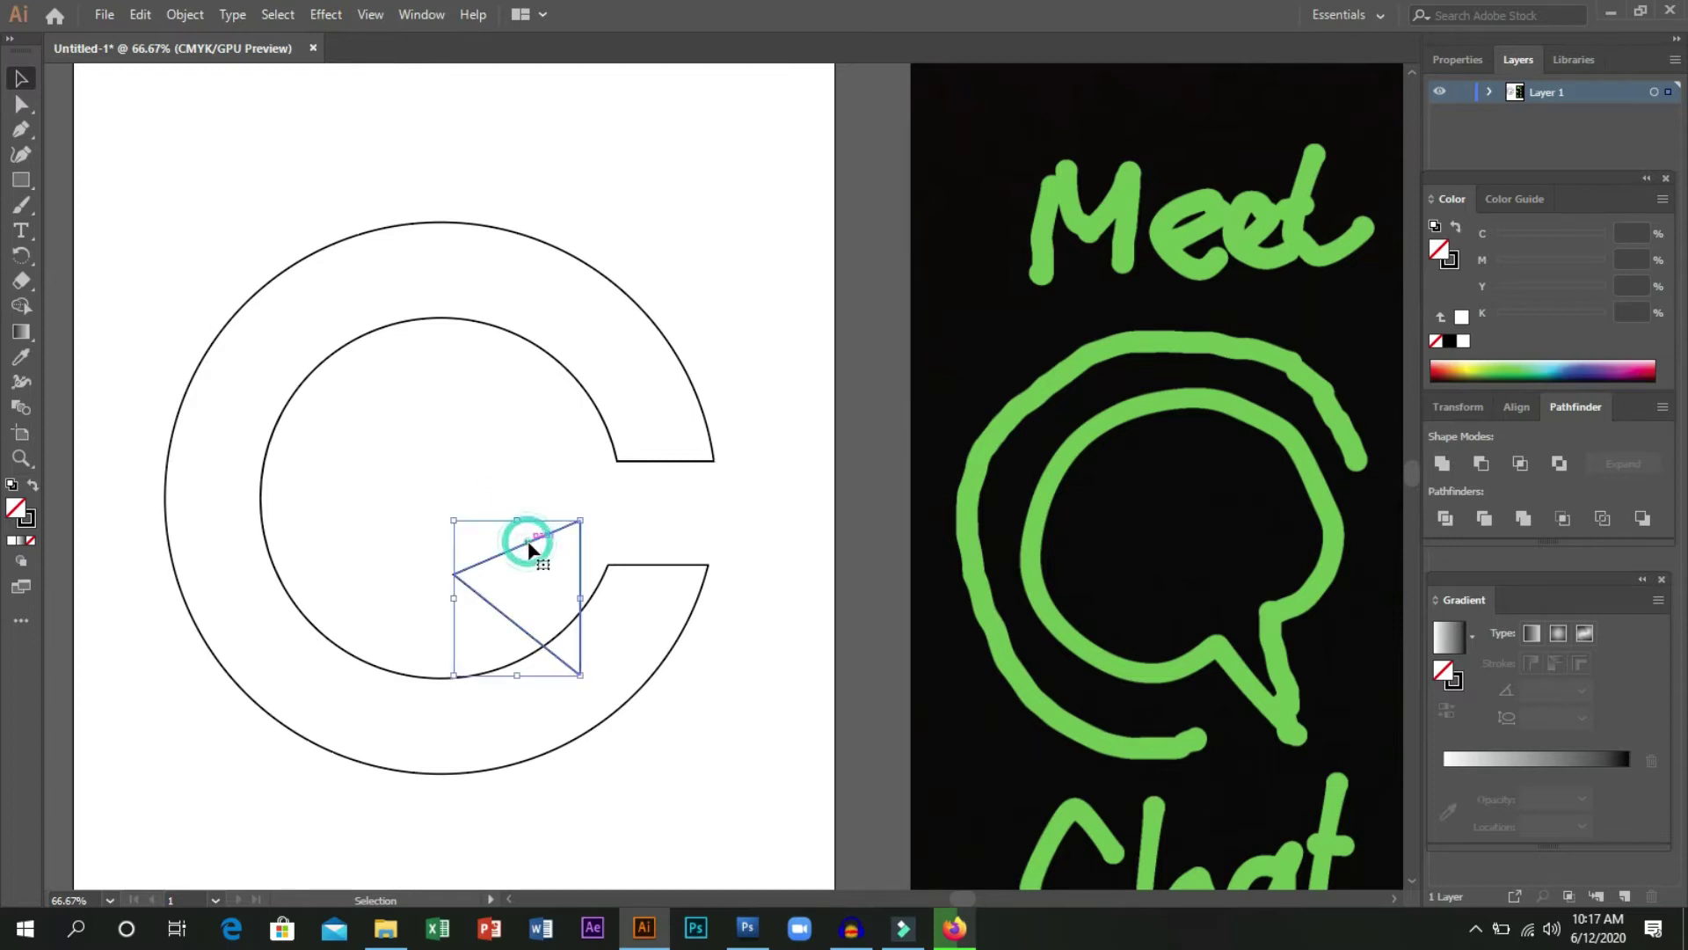
pyautogui.moveTo(592, 683); pyautogui.dragTo(551, 676)
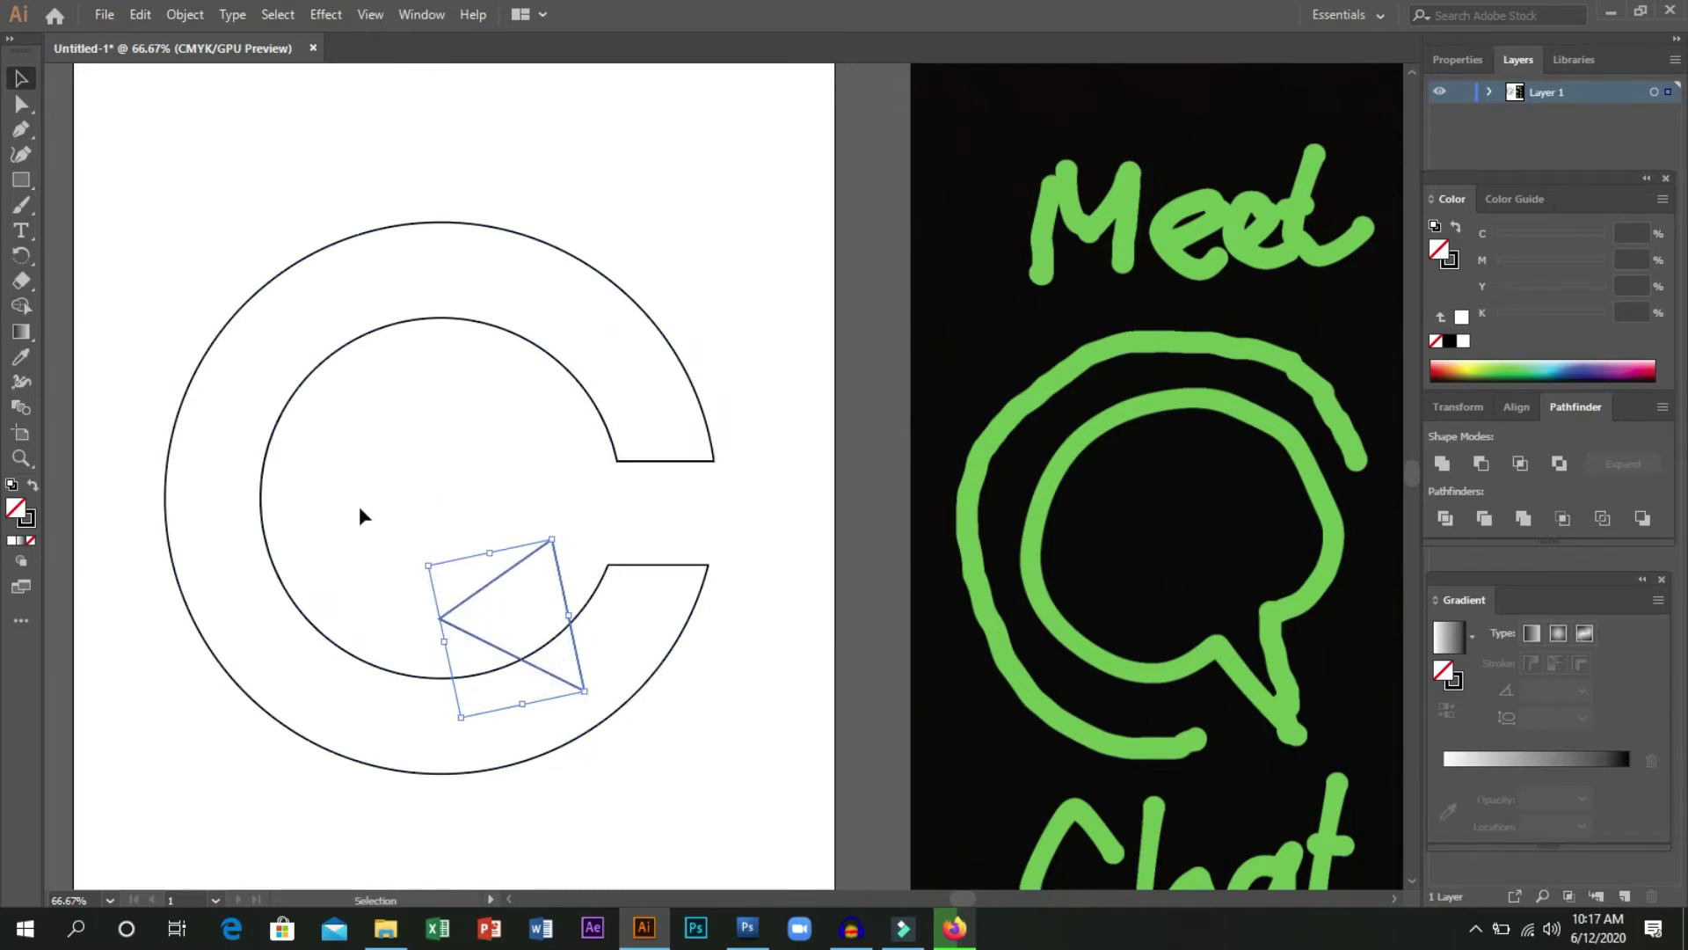
# Select the triangle and the C-shaped ring and apply Pathfinder Minus Front to cut out the speech-bubble tail.
pyautogui.click(21, 88)
pyautogui.keyDown('shift'); pyautogui.click(583, 387); pyautogui.keyUp('shift')
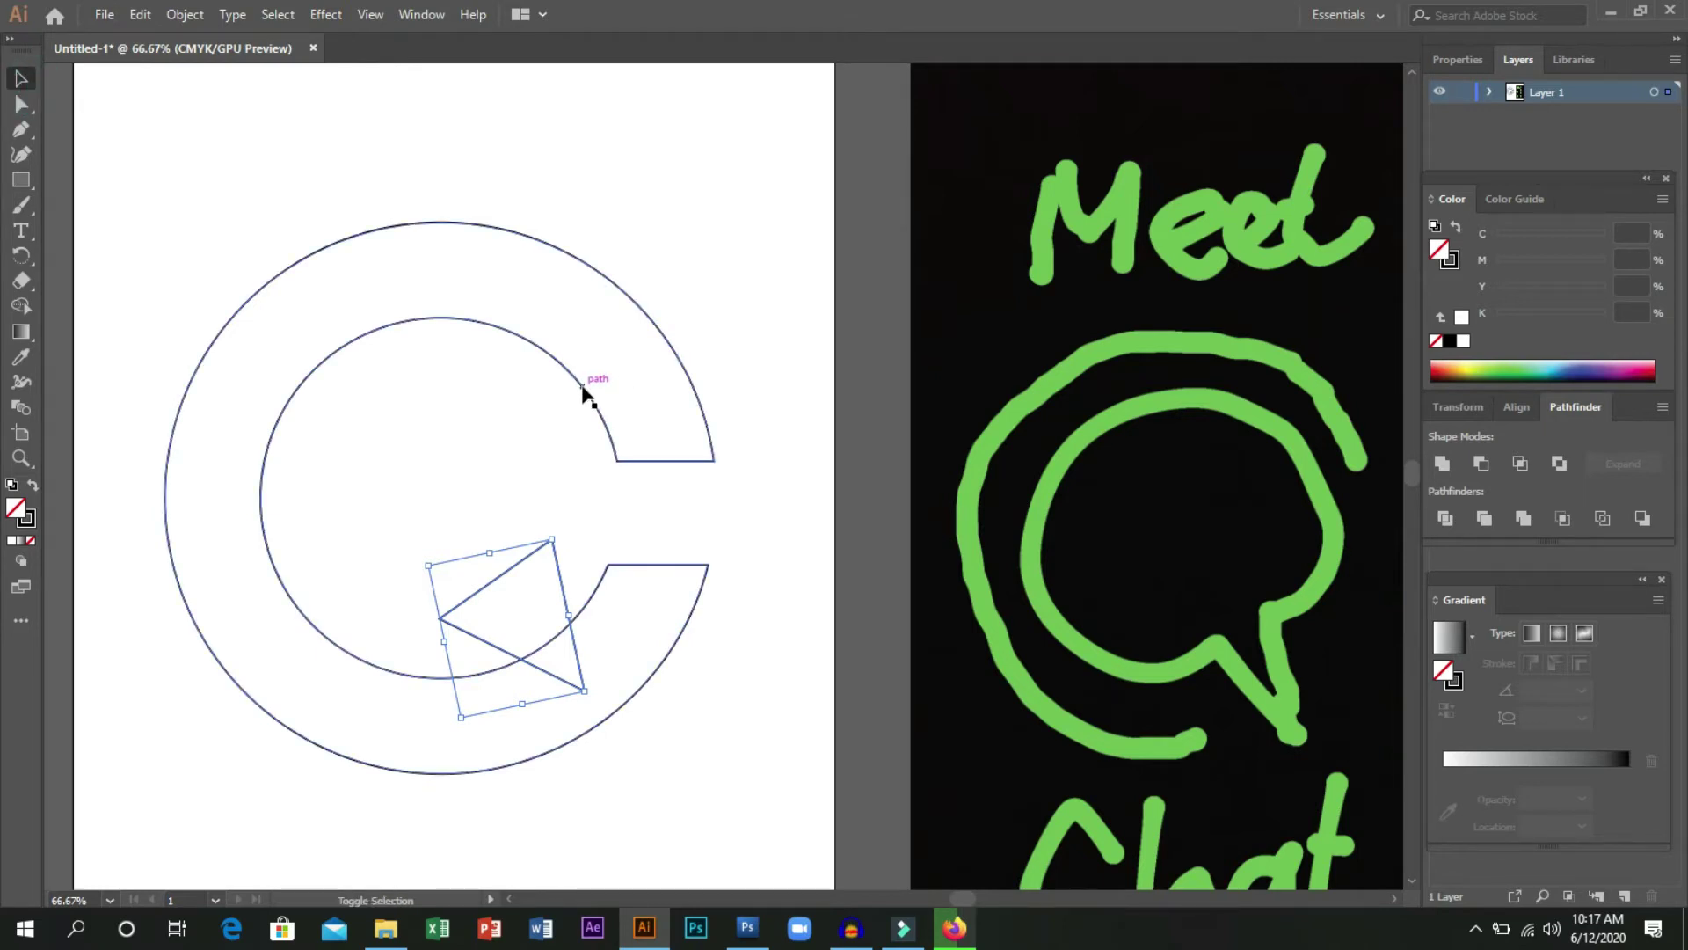
pyautogui.keyDown('shift'); pyautogui.click(581, 387); pyautogui.keyUp('shift')
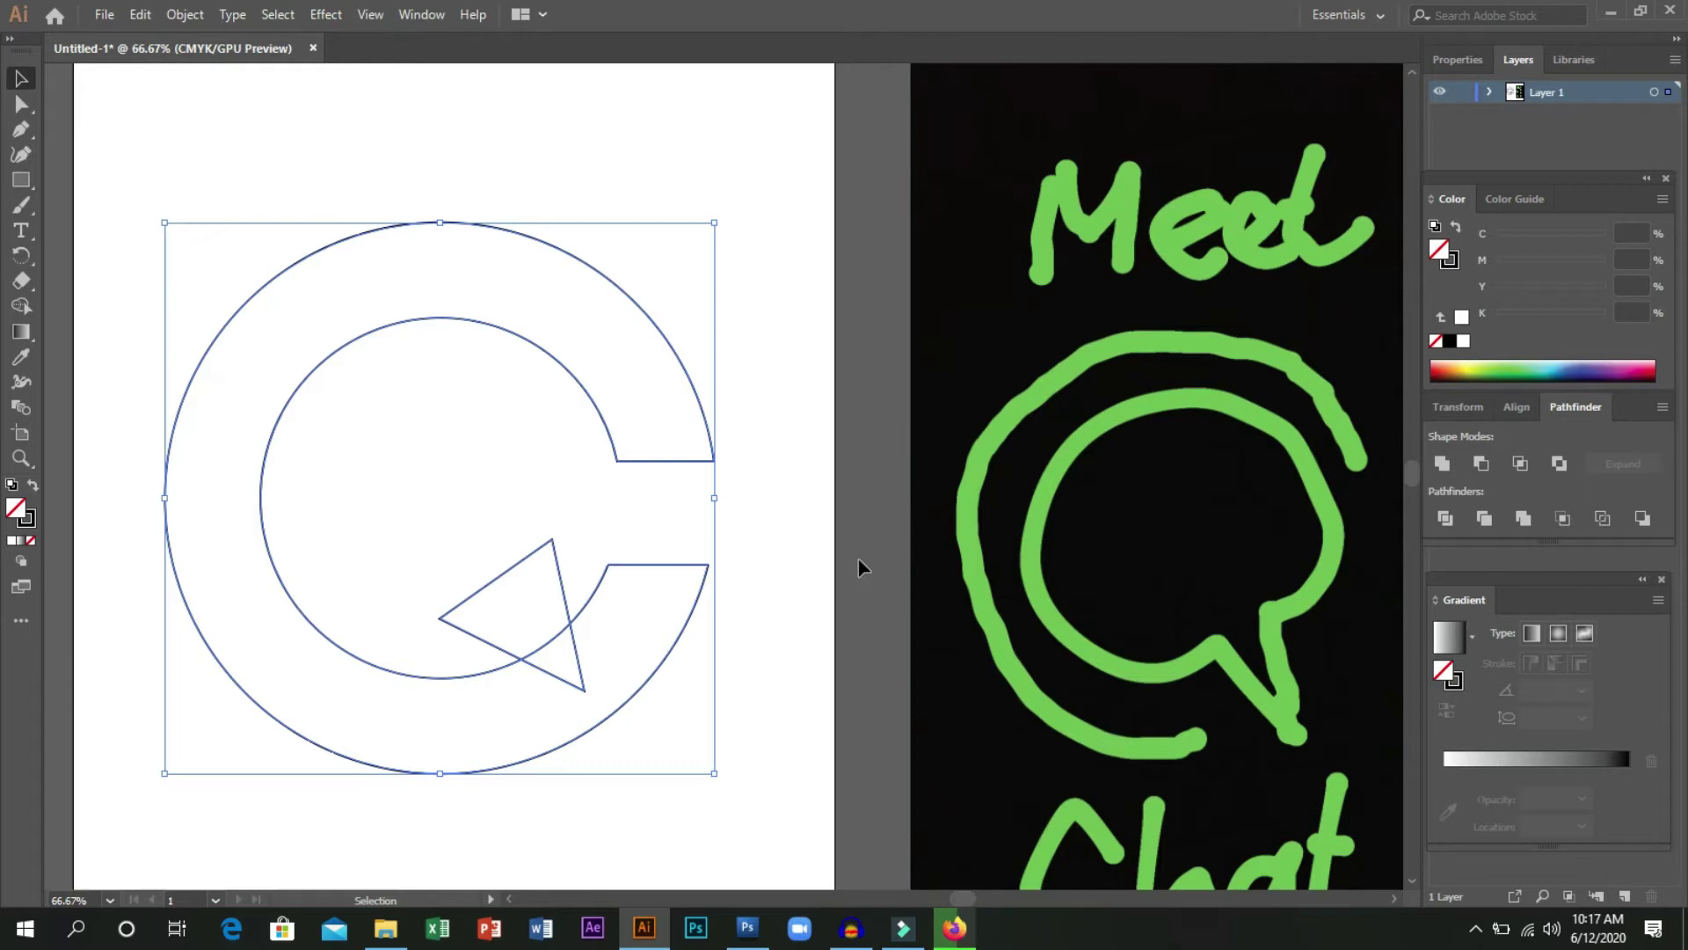
pyautogui.click(1482, 466)
pyautogui.click(757, 607)
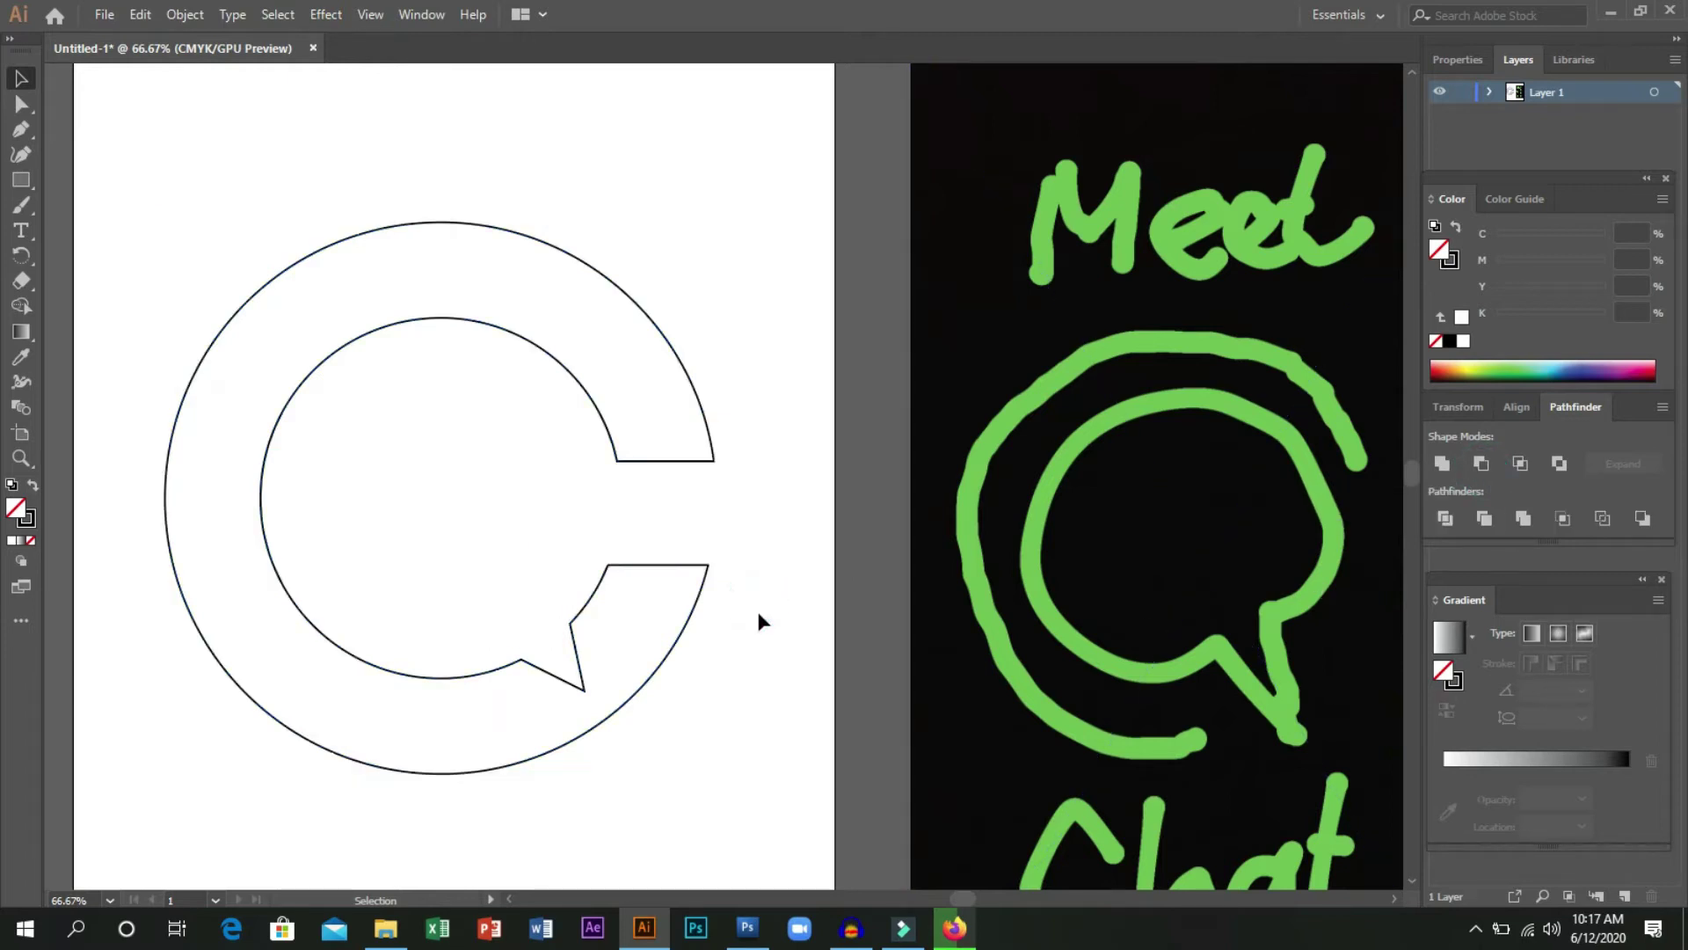
# Select the C-shaped ring and set its fill to black.
pyautogui.scroll(-4, 756, 609)
pyautogui.scroll(4, 706, 625)
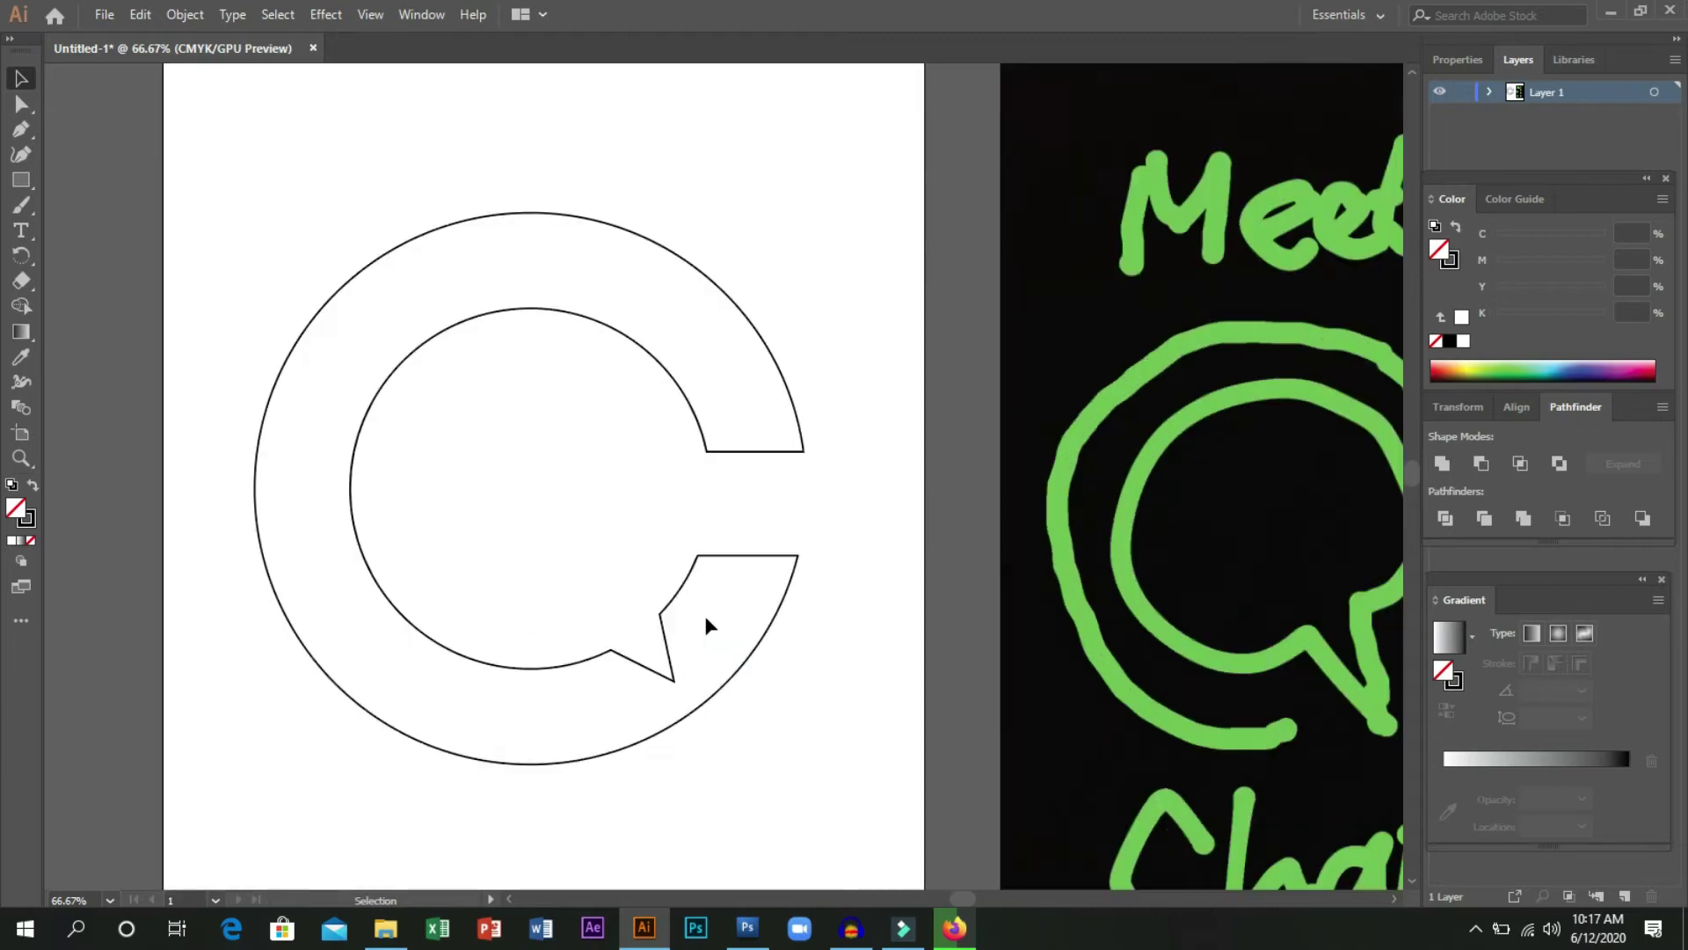
pyautogui.click(739, 677)
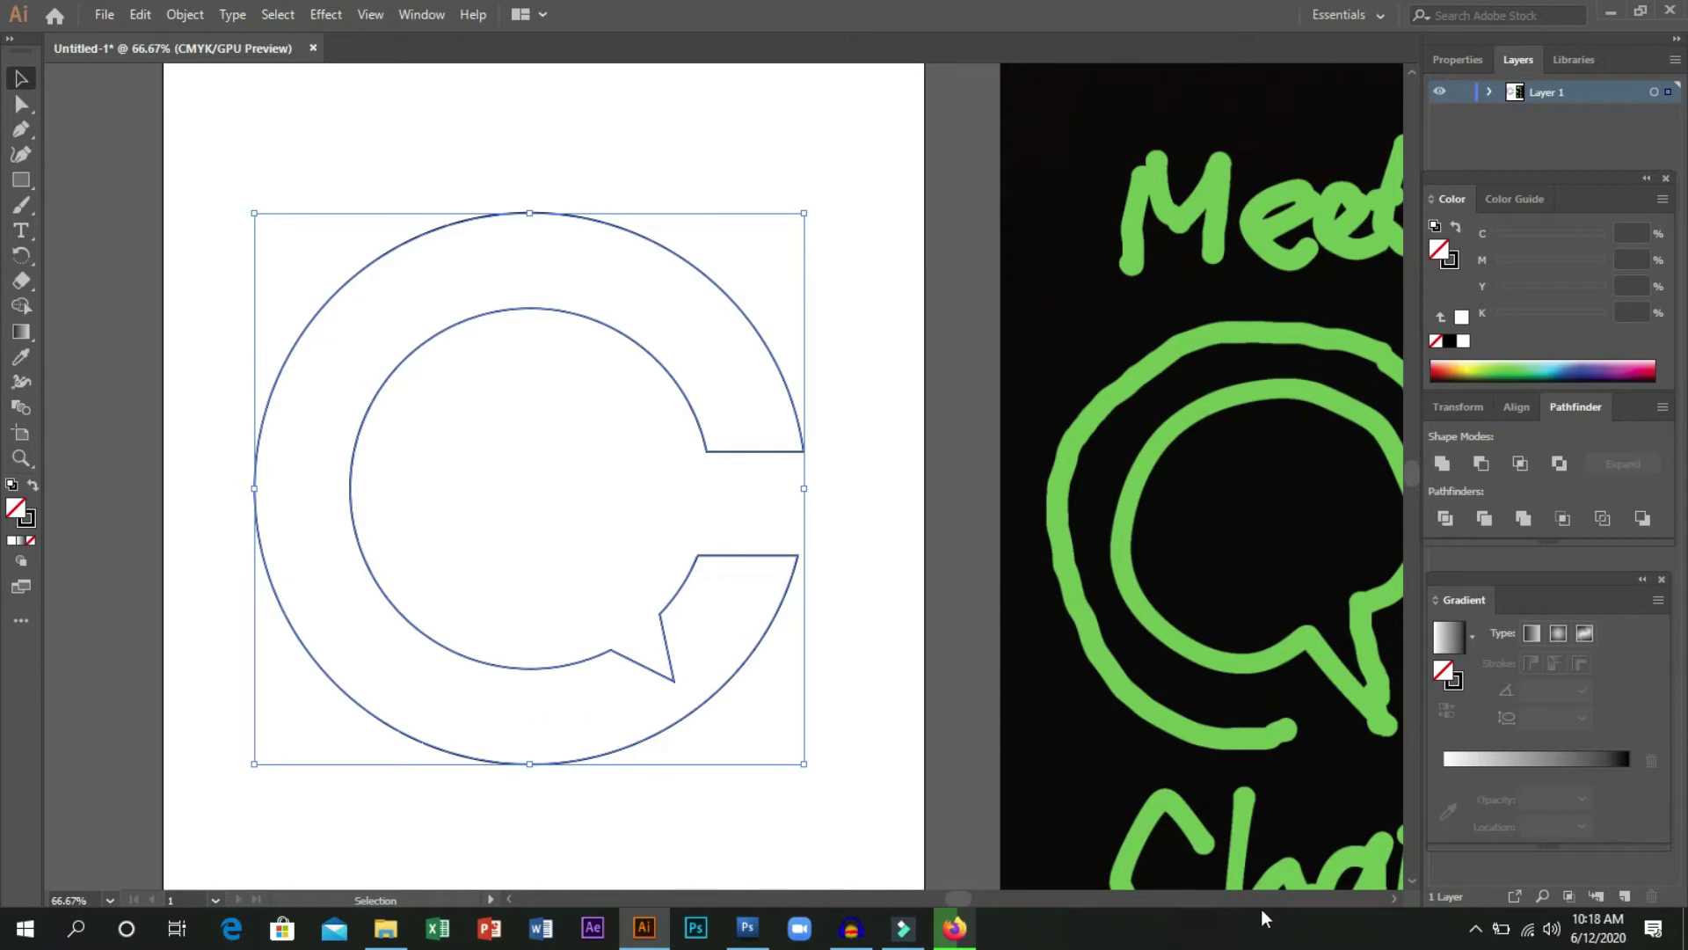
pyautogui.moveTo(965, 904); pyautogui.dragTo(973, 902)
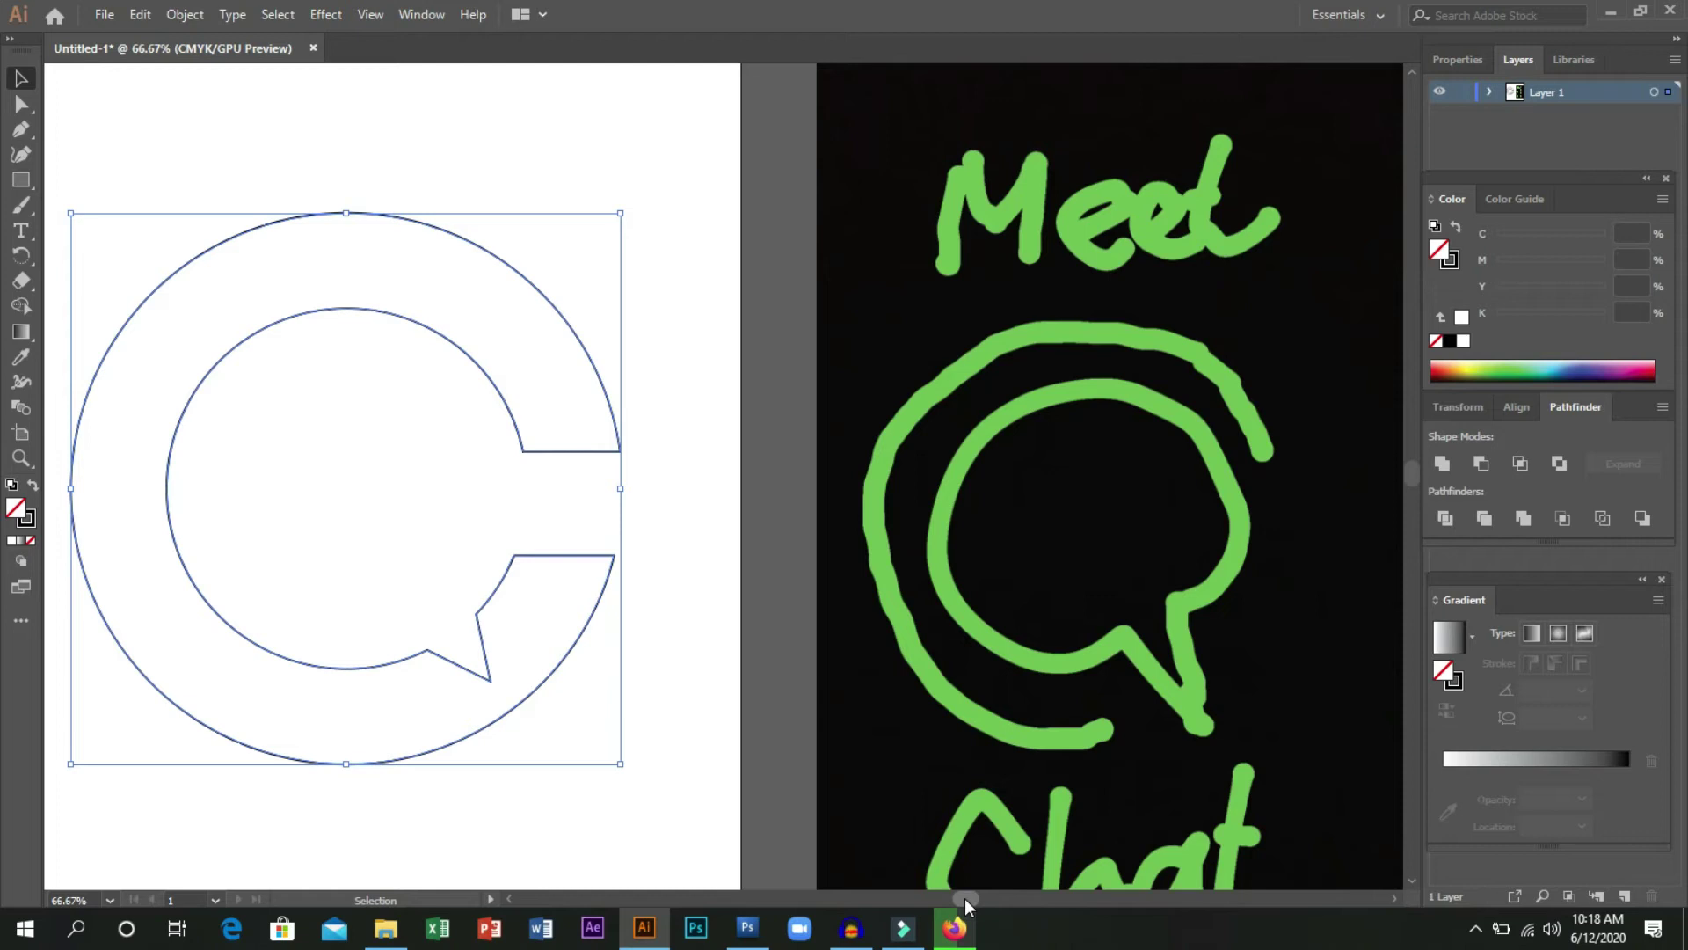
pyautogui.click(886, 640)
pyautogui.hscroll(-3, 971, 899)
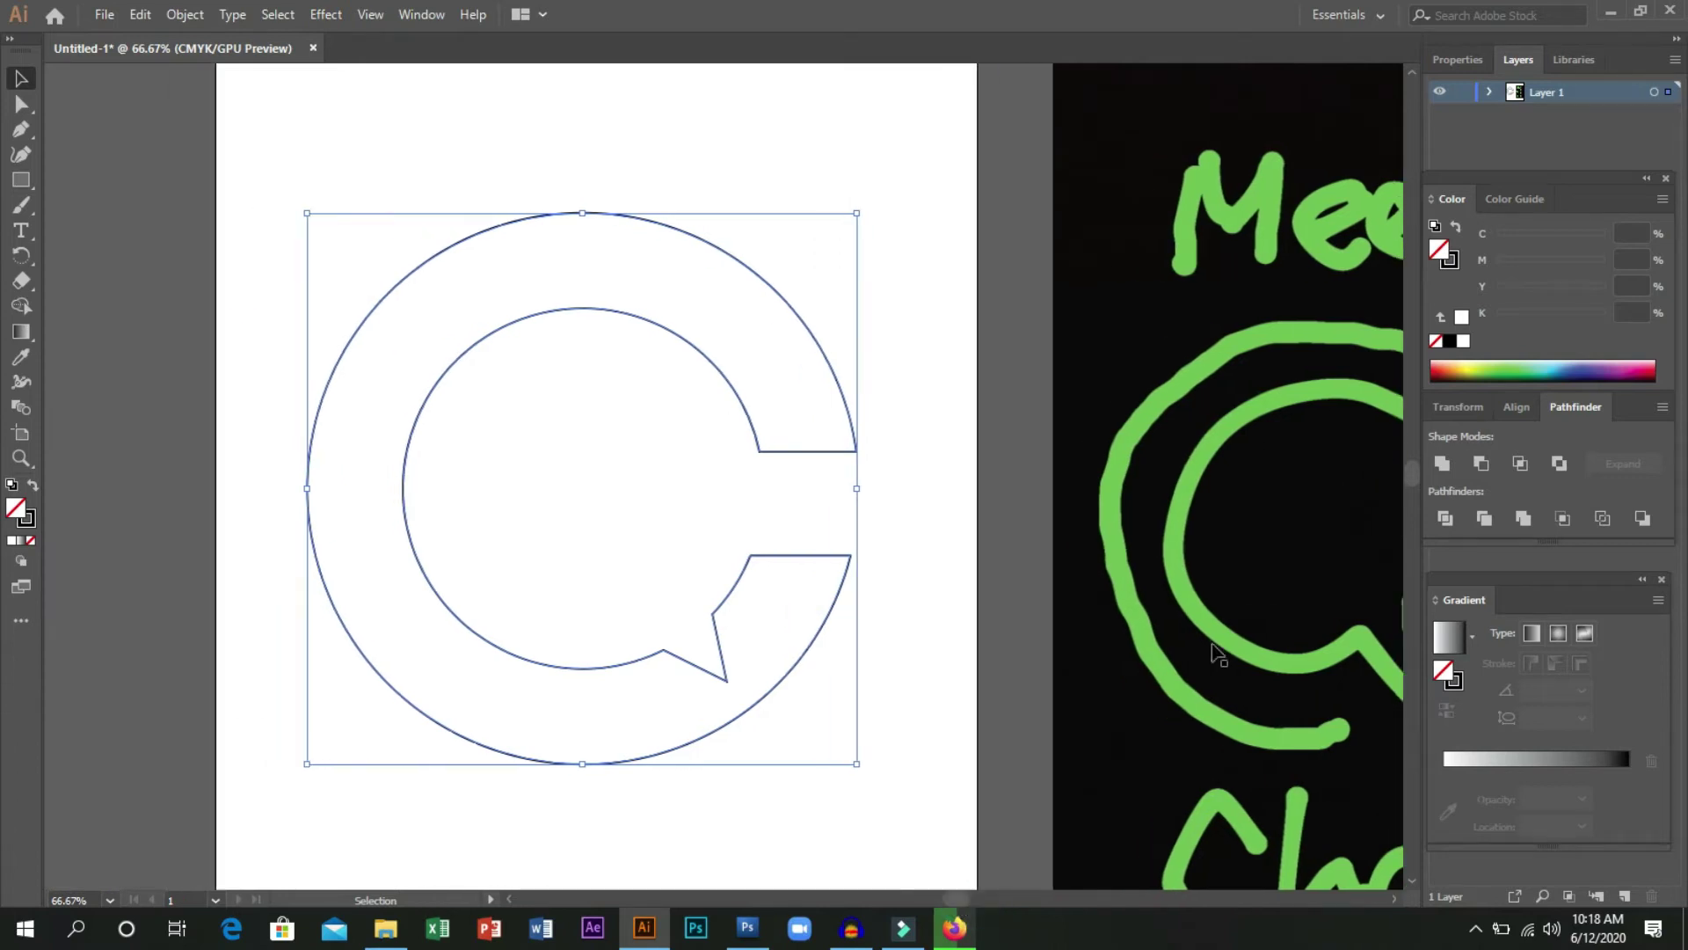
pyautogui.click(1453, 267)
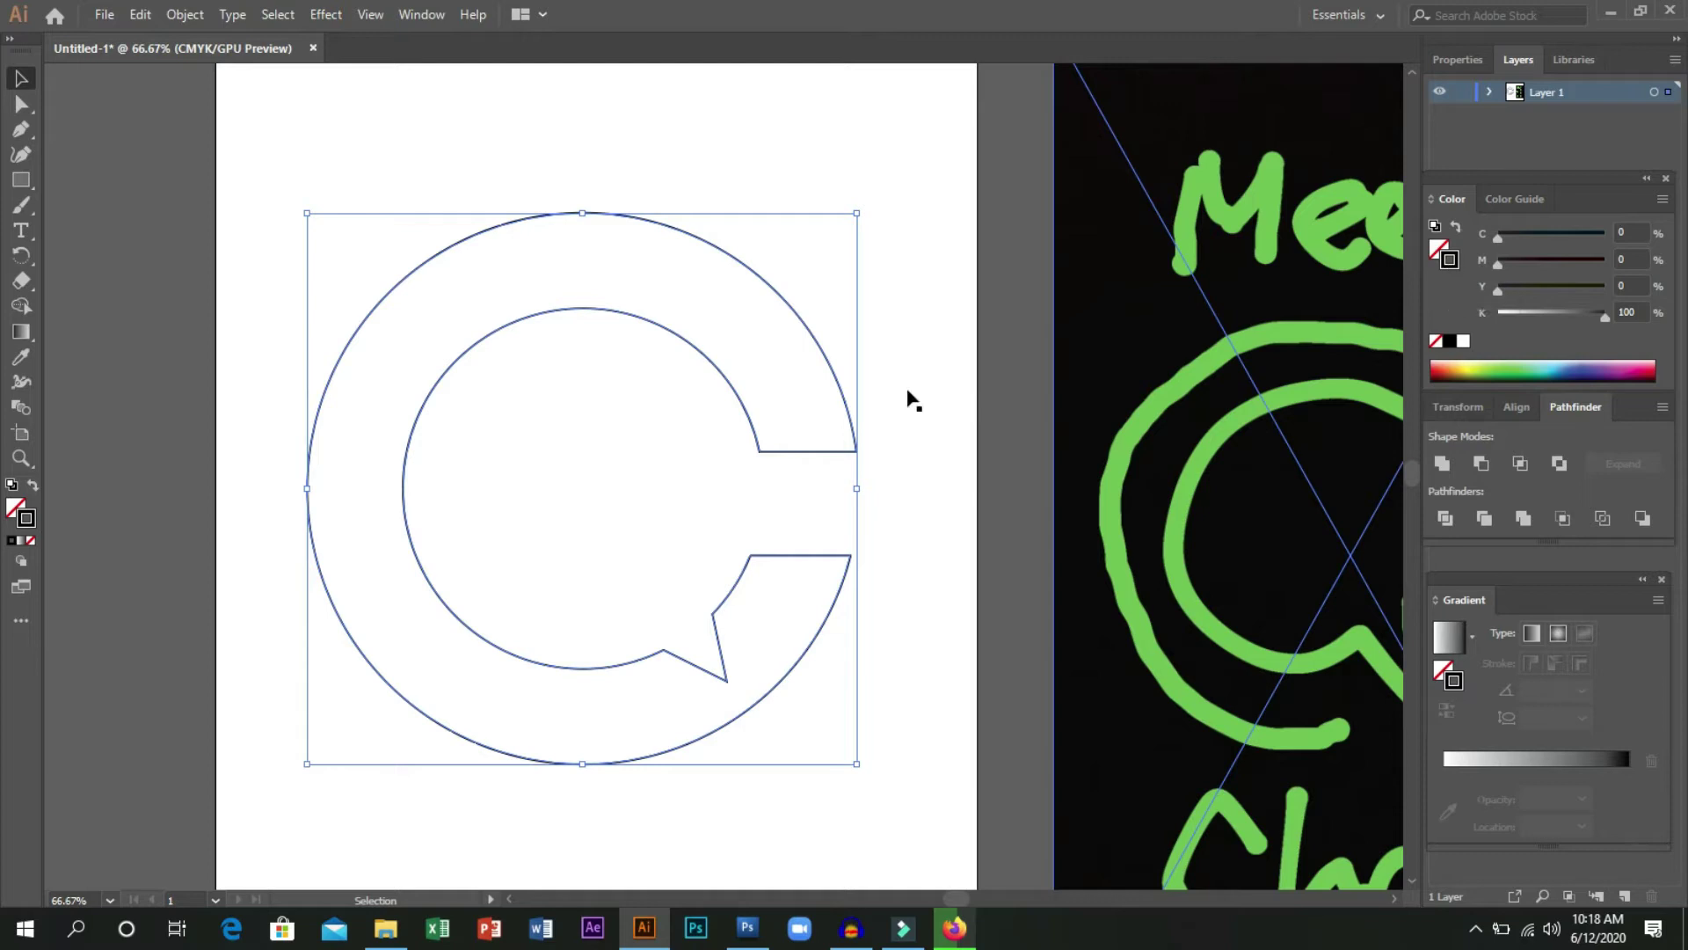
pyautogui.click(1439, 250)
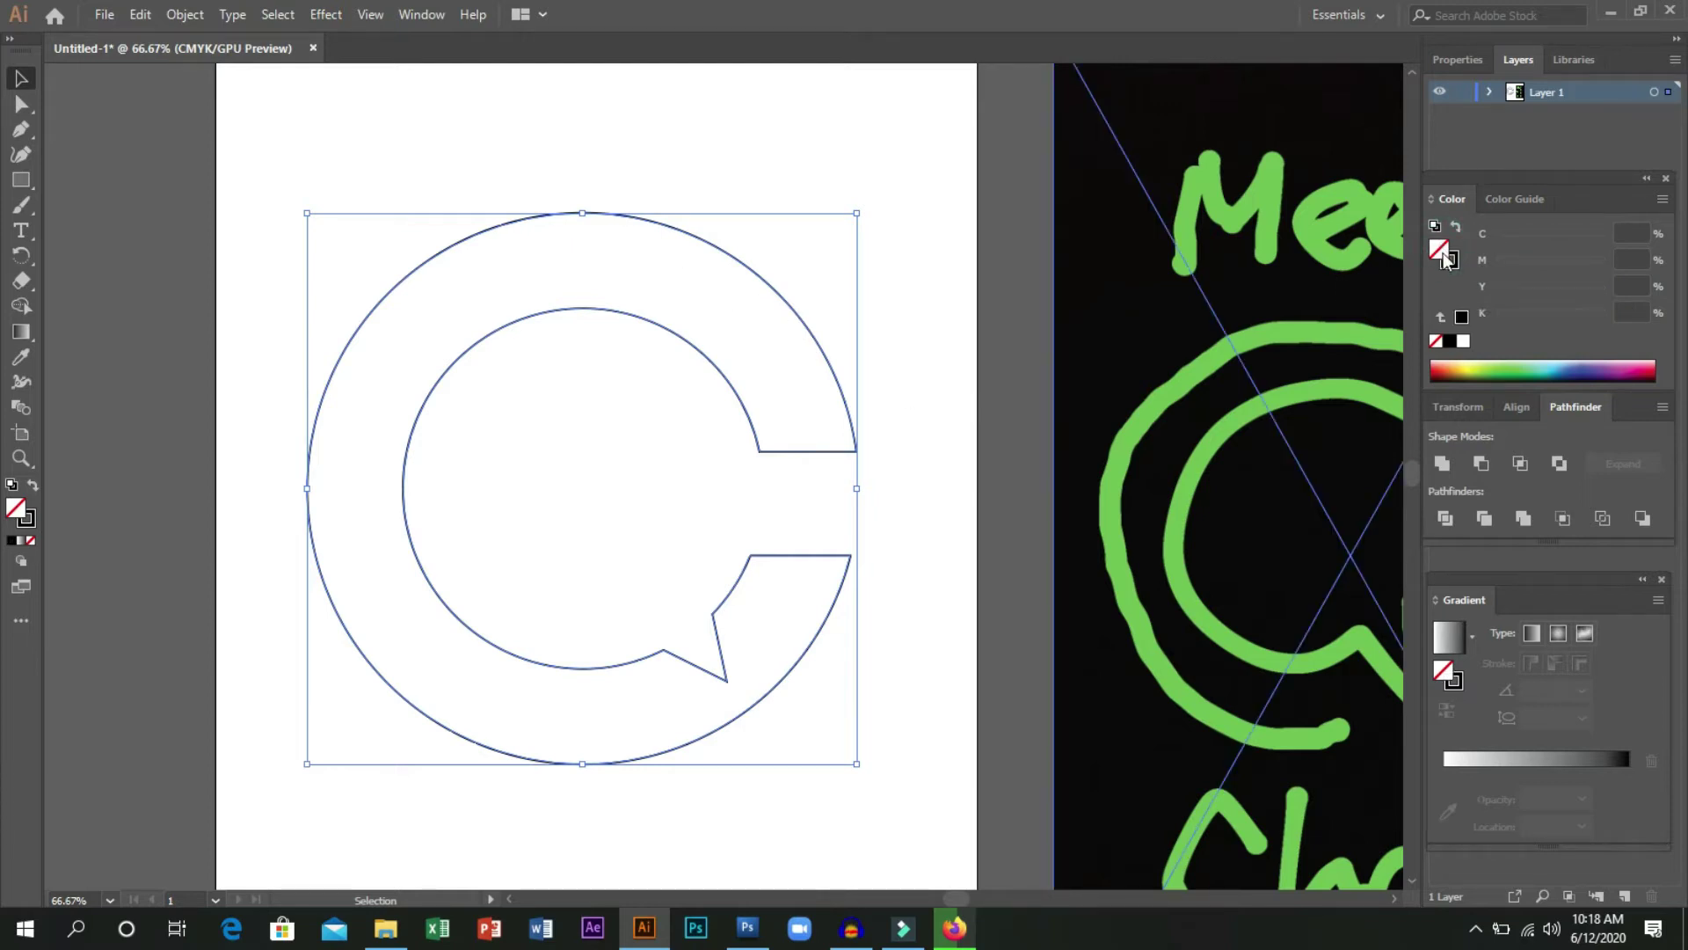
pyautogui.click(1451, 342)
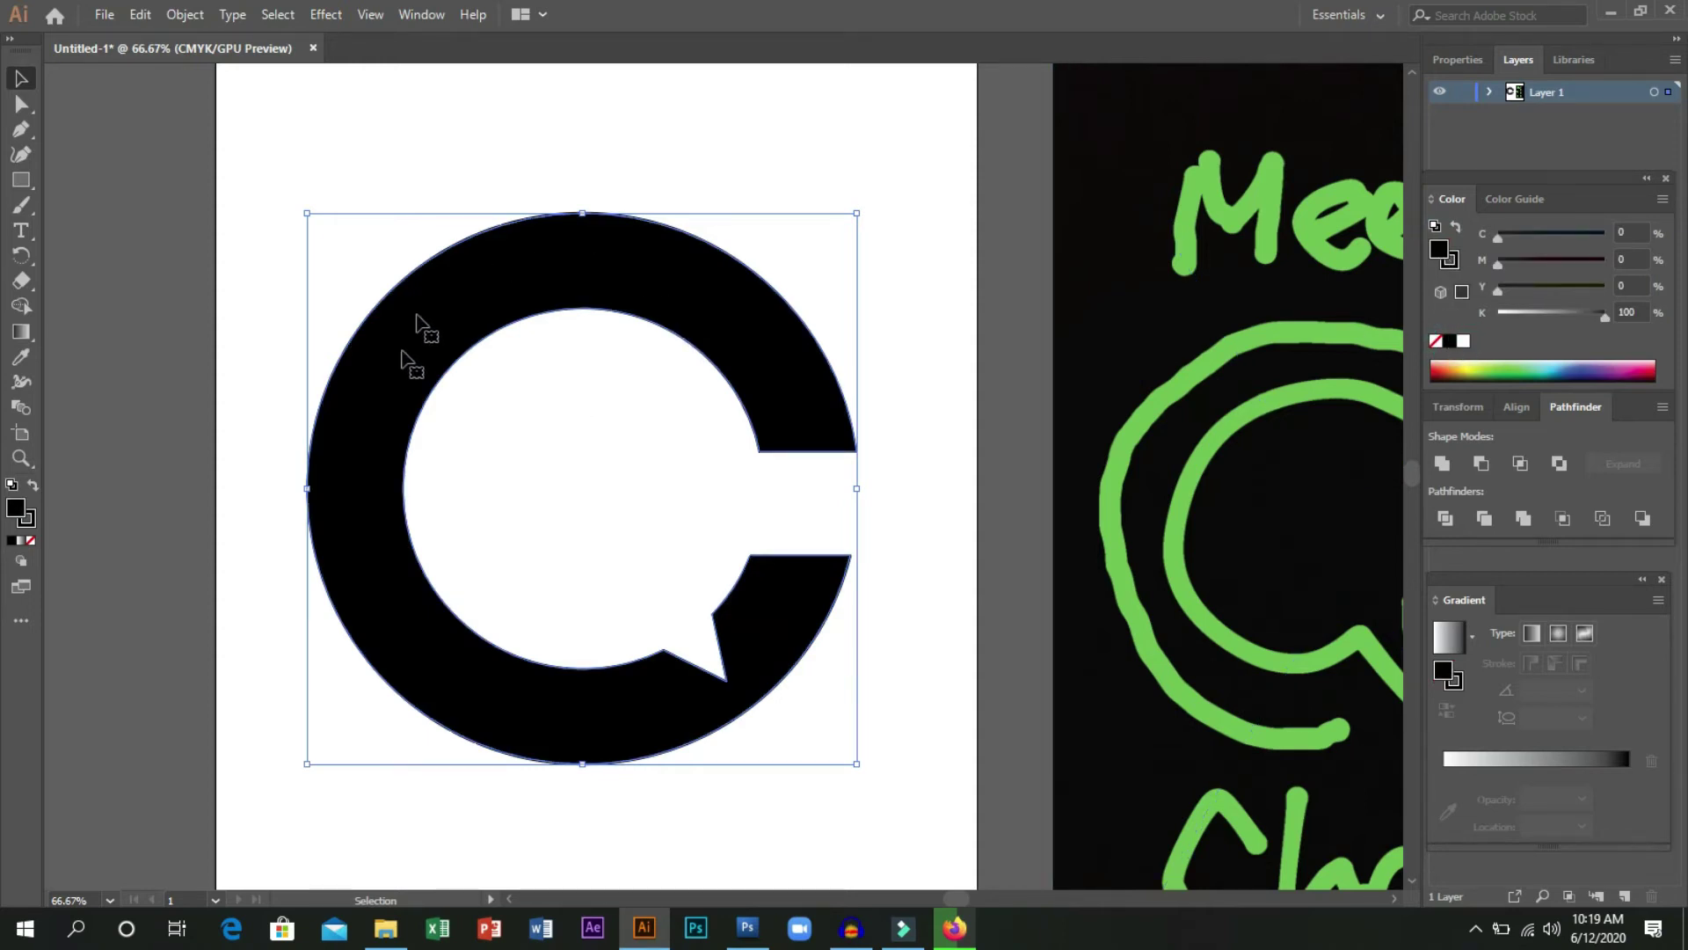
# Change the C-shape's fill to green, hex 06EF06, and deselect the shape.
pyautogui.doubleClick(1440, 249)
pyautogui.click(1368, 245)
pyautogui.click(1340, 216)
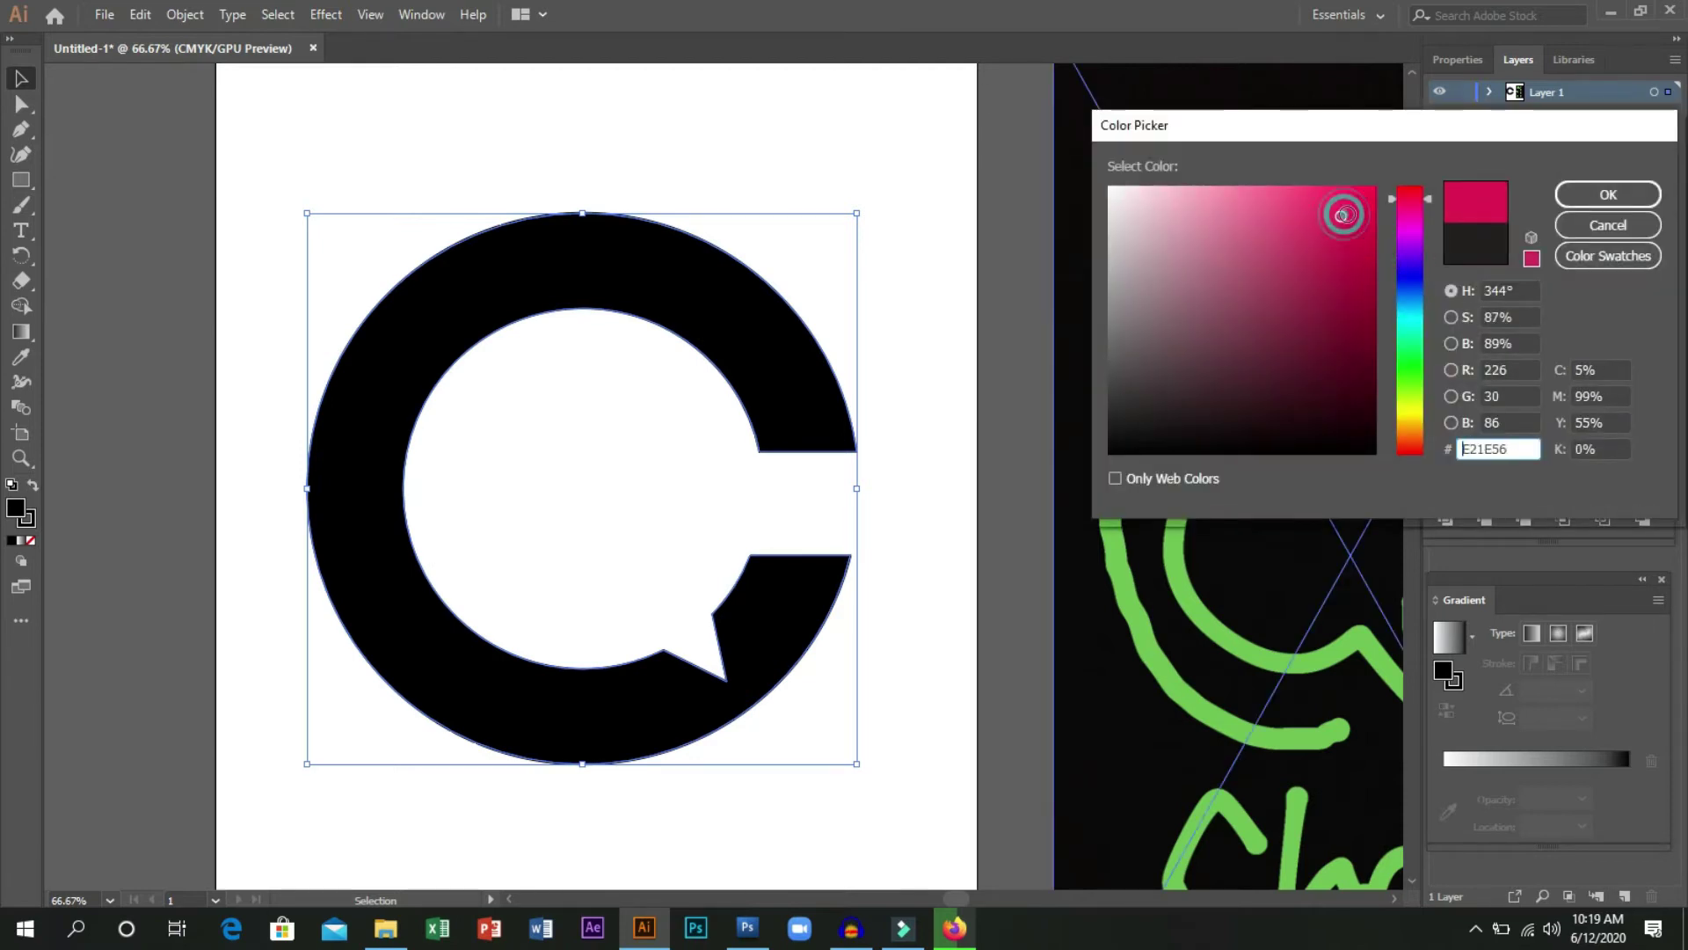
pyautogui.click(1417, 382)
pyautogui.moveTo(1423, 361); pyautogui.dragTo(1423, 372)
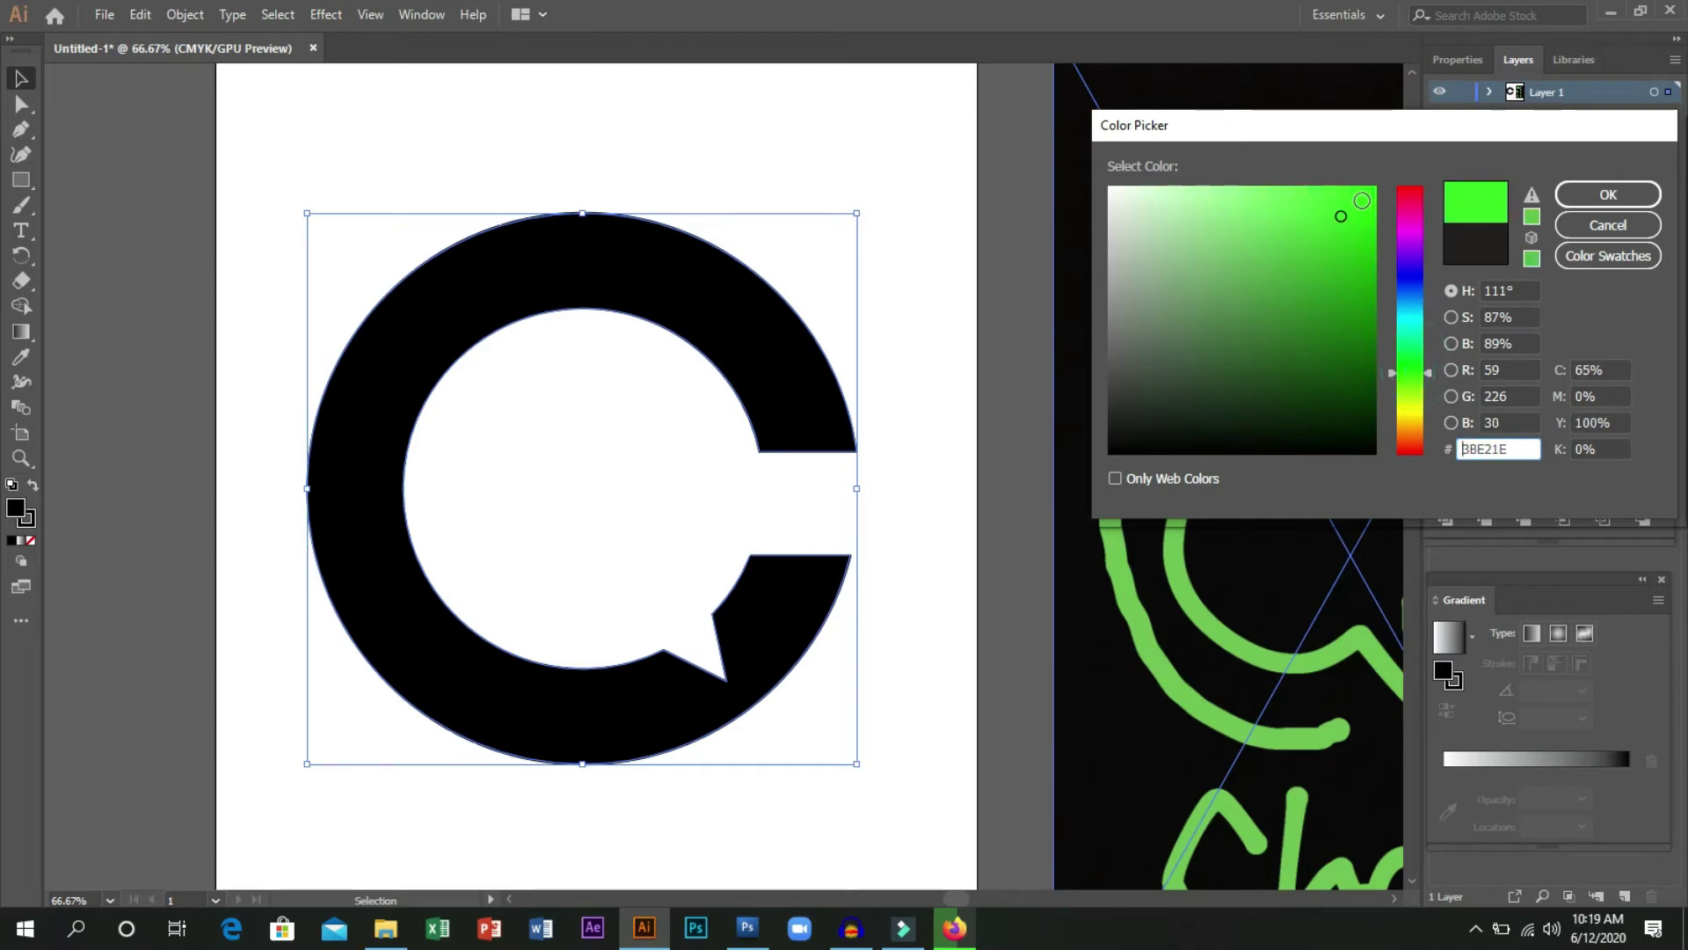
pyautogui.click(1369, 193)
pyautogui.click(1411, 365)
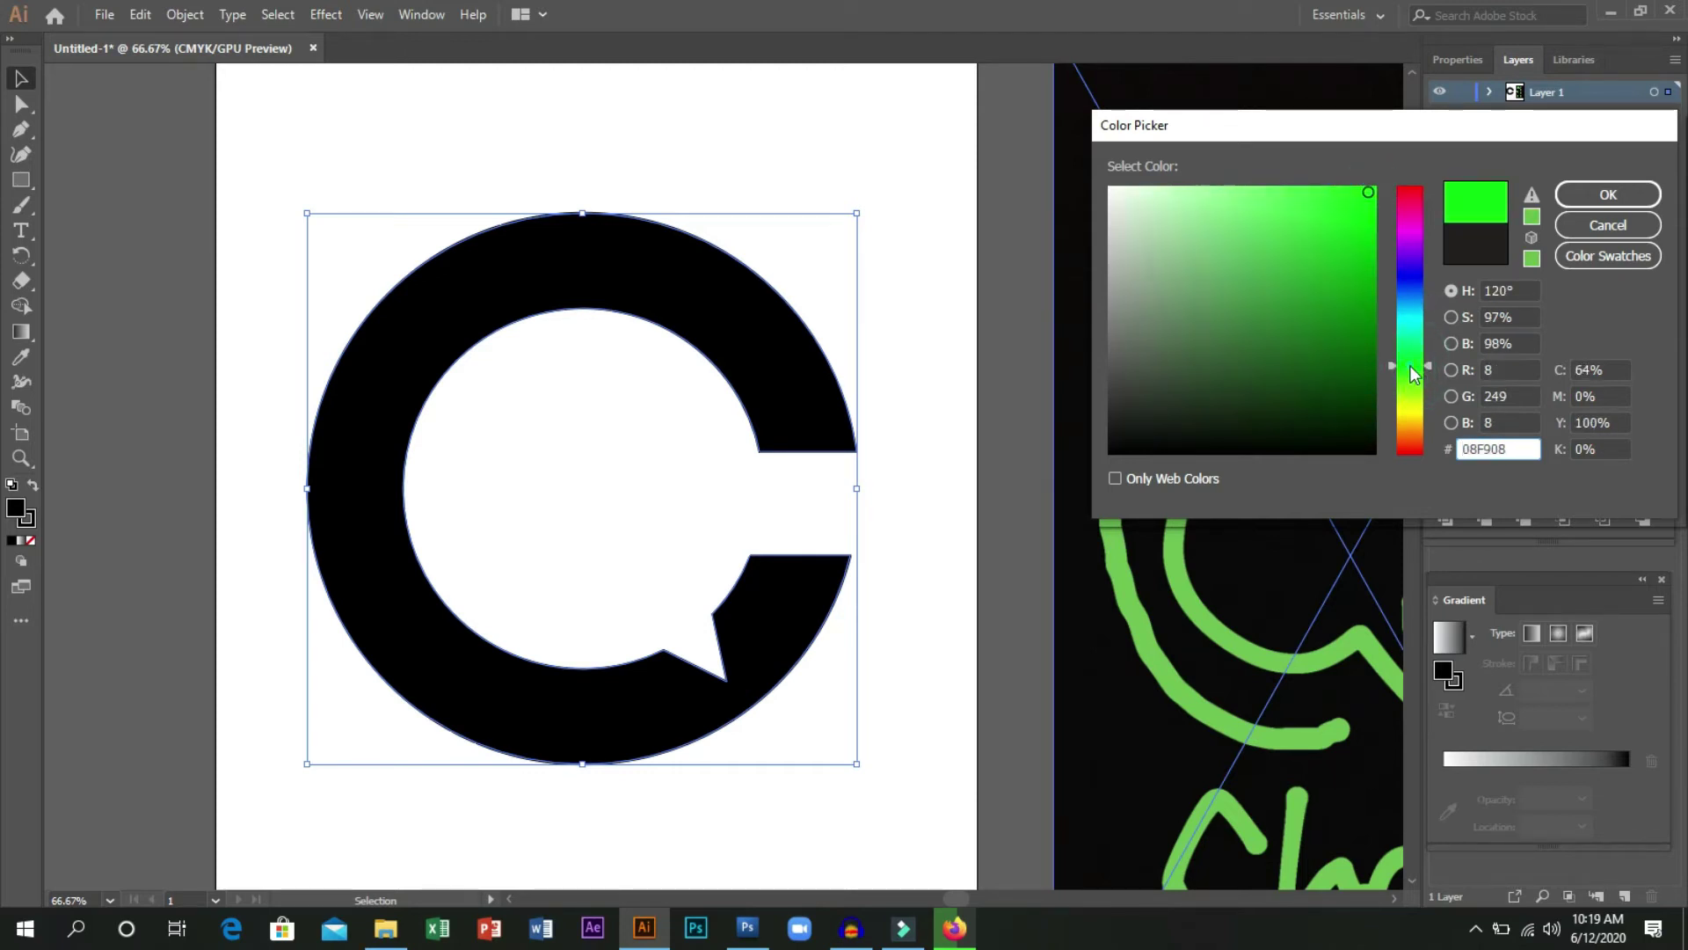
pyautogui.click(1370, 202)
pyautogui.moveTo(1510, 450); pyautogui.dragTo(1456, 450)
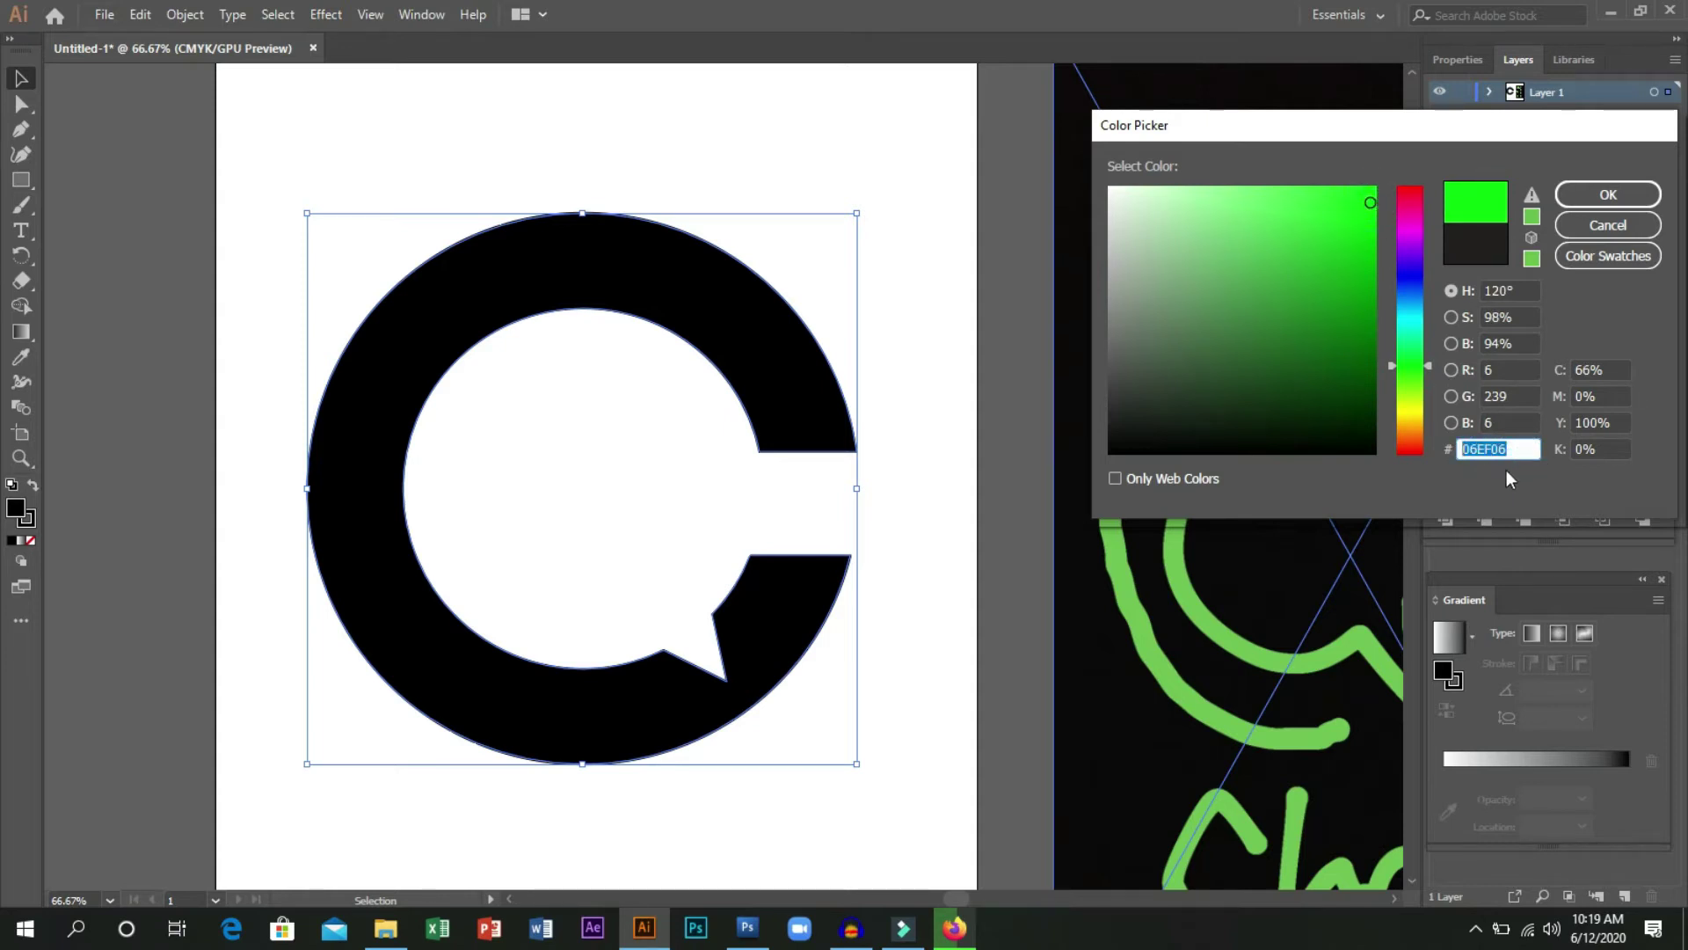
pyautogui.moveTo(1505, 449); pyautogui.dragTo(1464, 449)
pyautogui.click(1468, 449)
pyautogui.click(1620, 197)
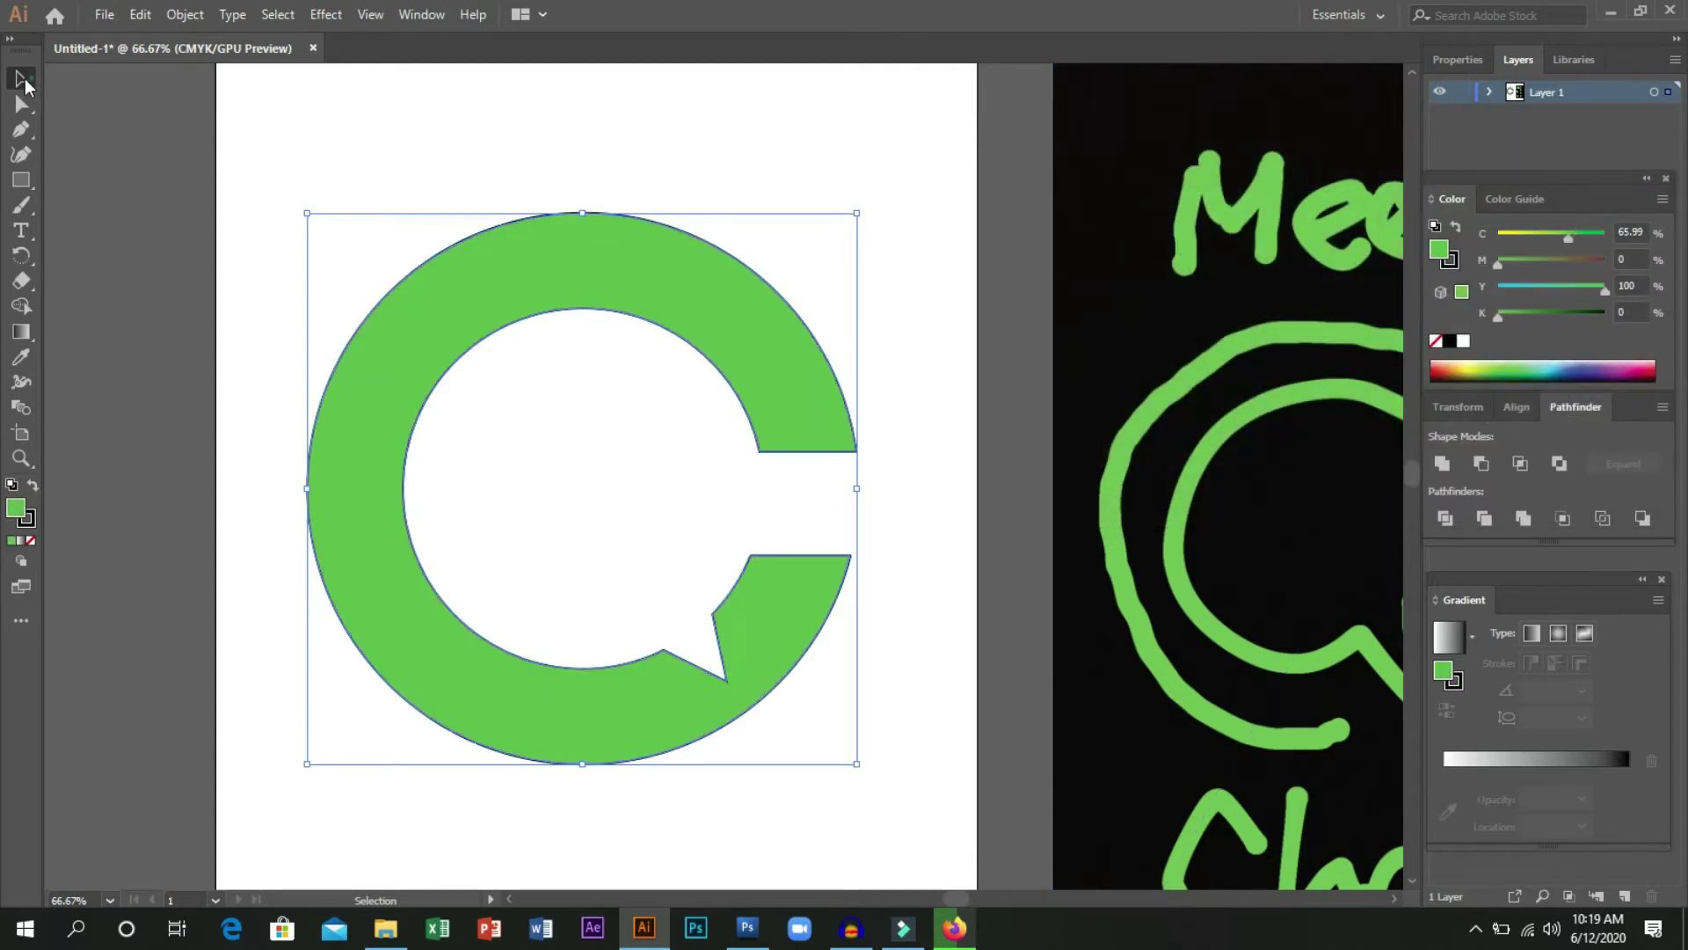
pyautogui.click(315, 137)
pyautogui.hotkey('ctrl', '-')
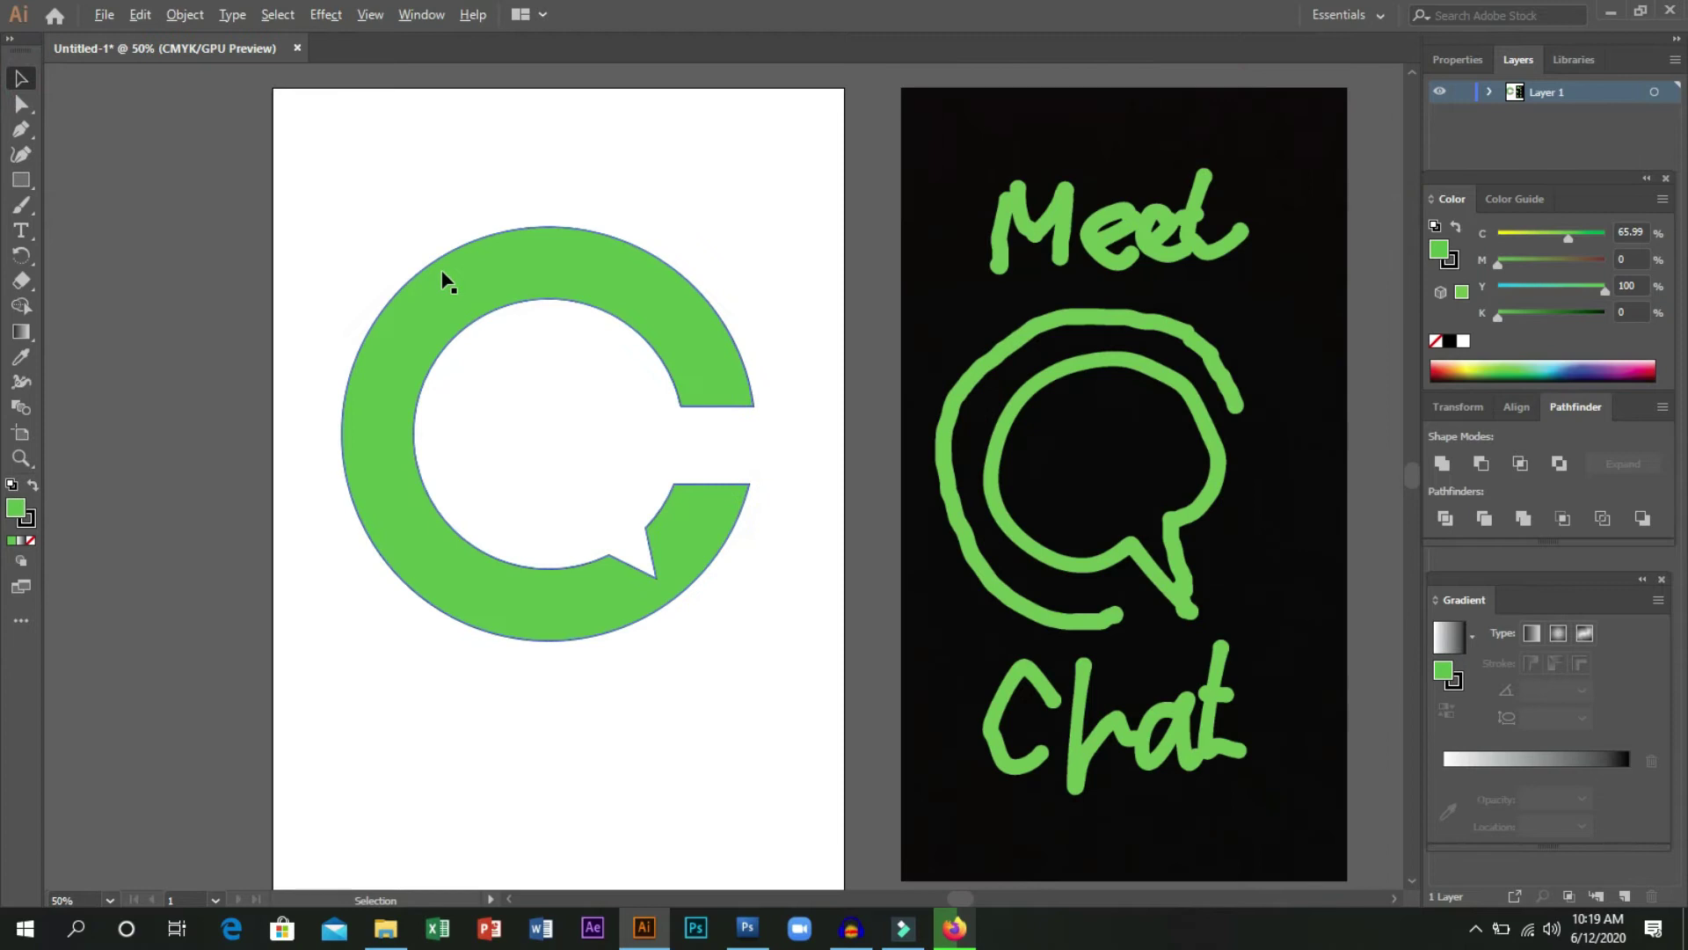
pyautogui.hotkey('ctrl', '-')
pyautogui.hotkey('ctrl', '+')
pyautogui.hotkey('ctrl', '+')
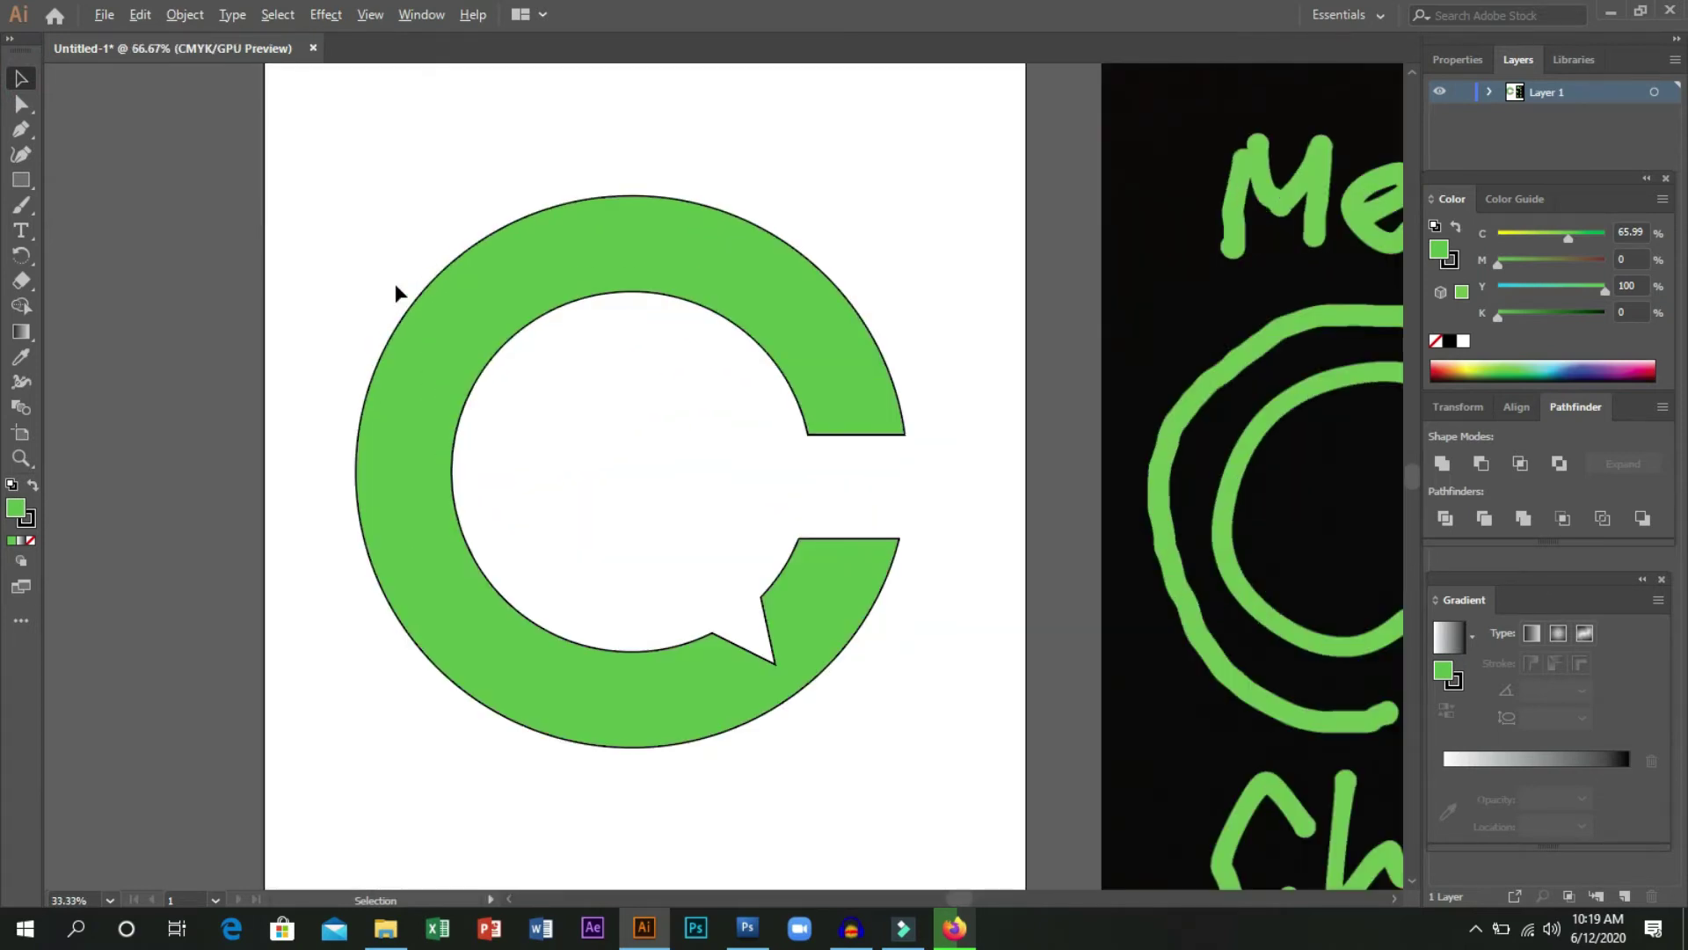
pyautogui.hotkey('ctrl', '-')
pyautogui.hotkey('ctrl', '+')
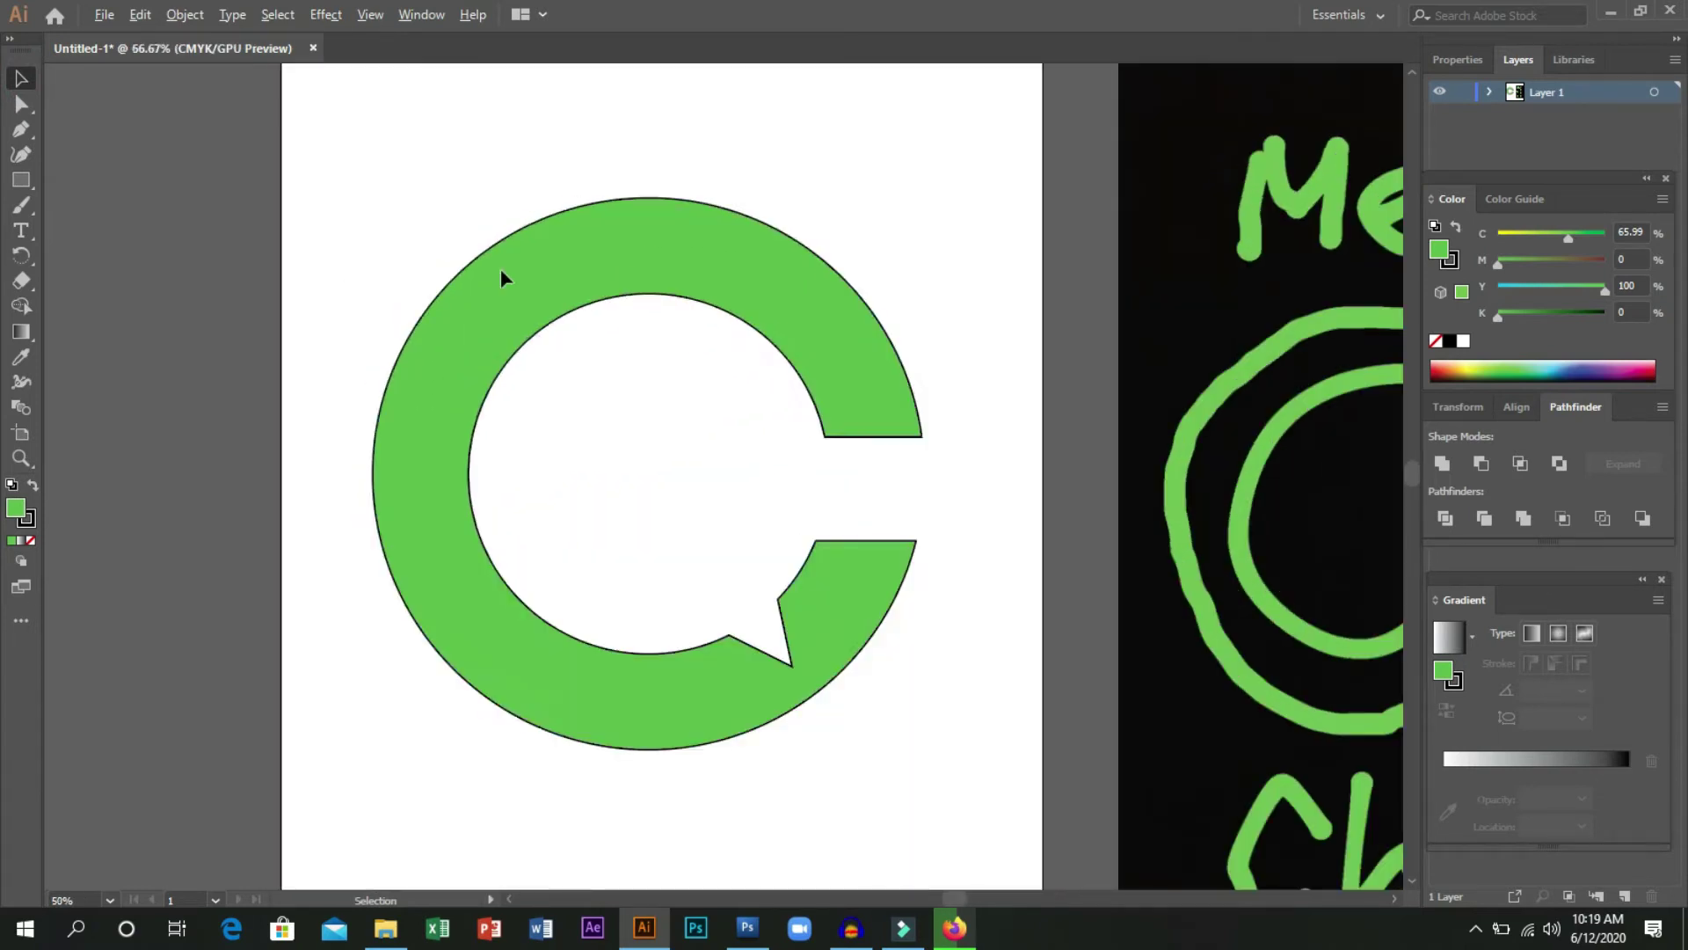
# Select the C-shape and apply the Orange, Yellow gradient preset to its fill.
pyautogui.click(860, 604)
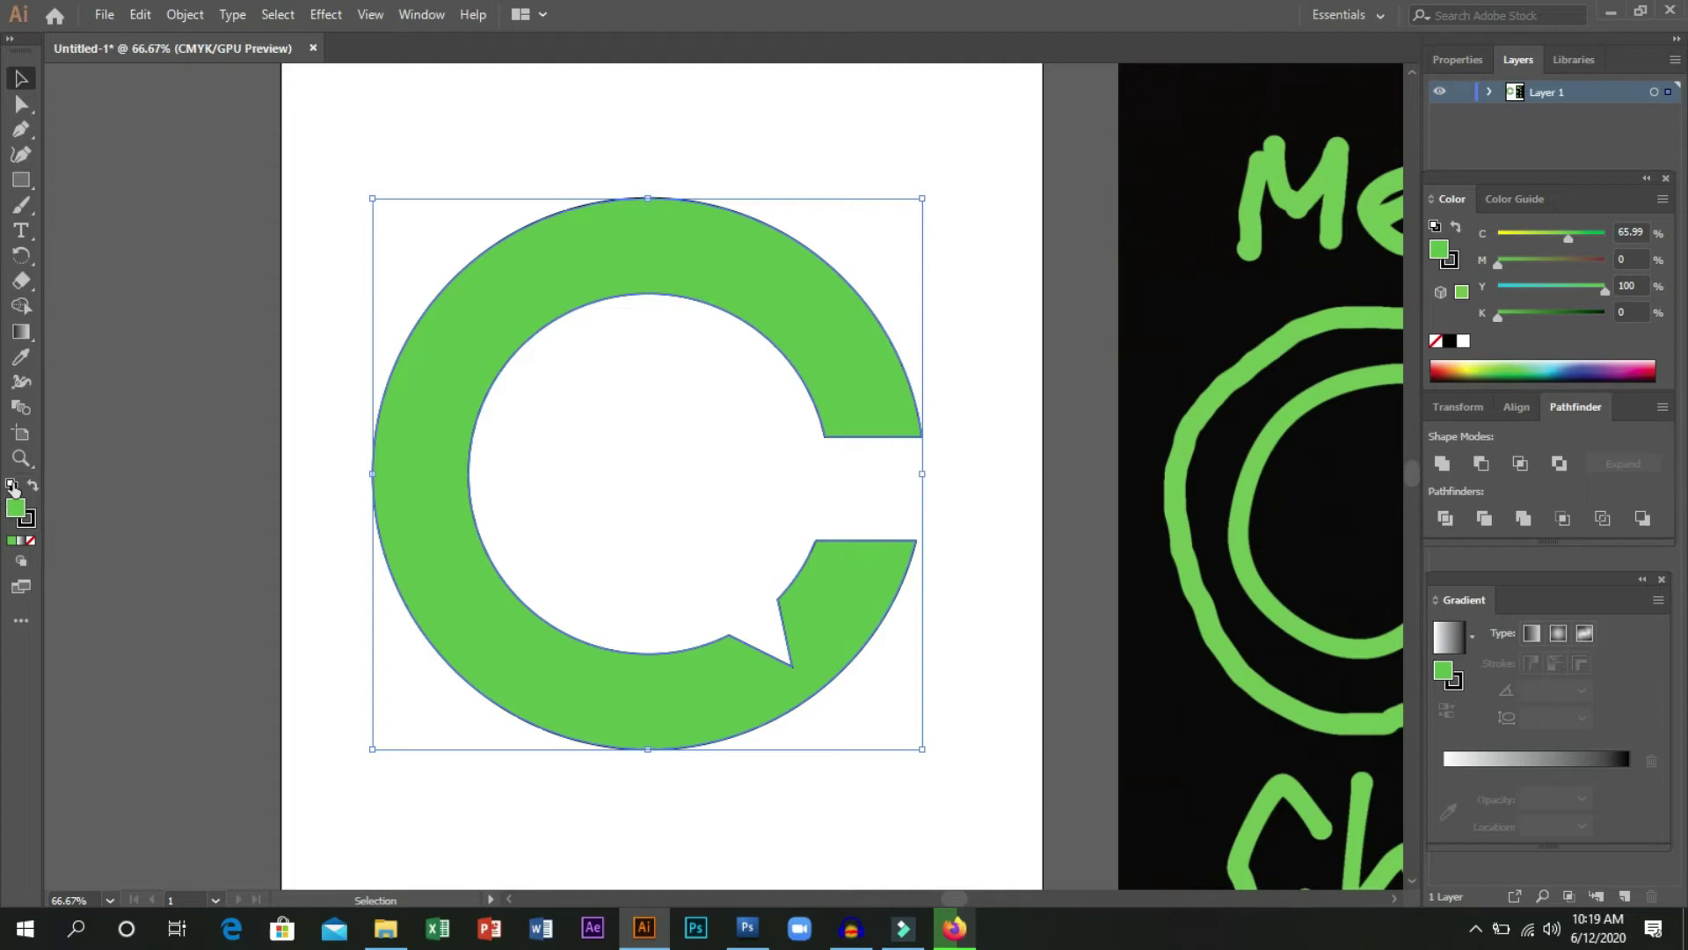
pyautogui.click(21, 331)
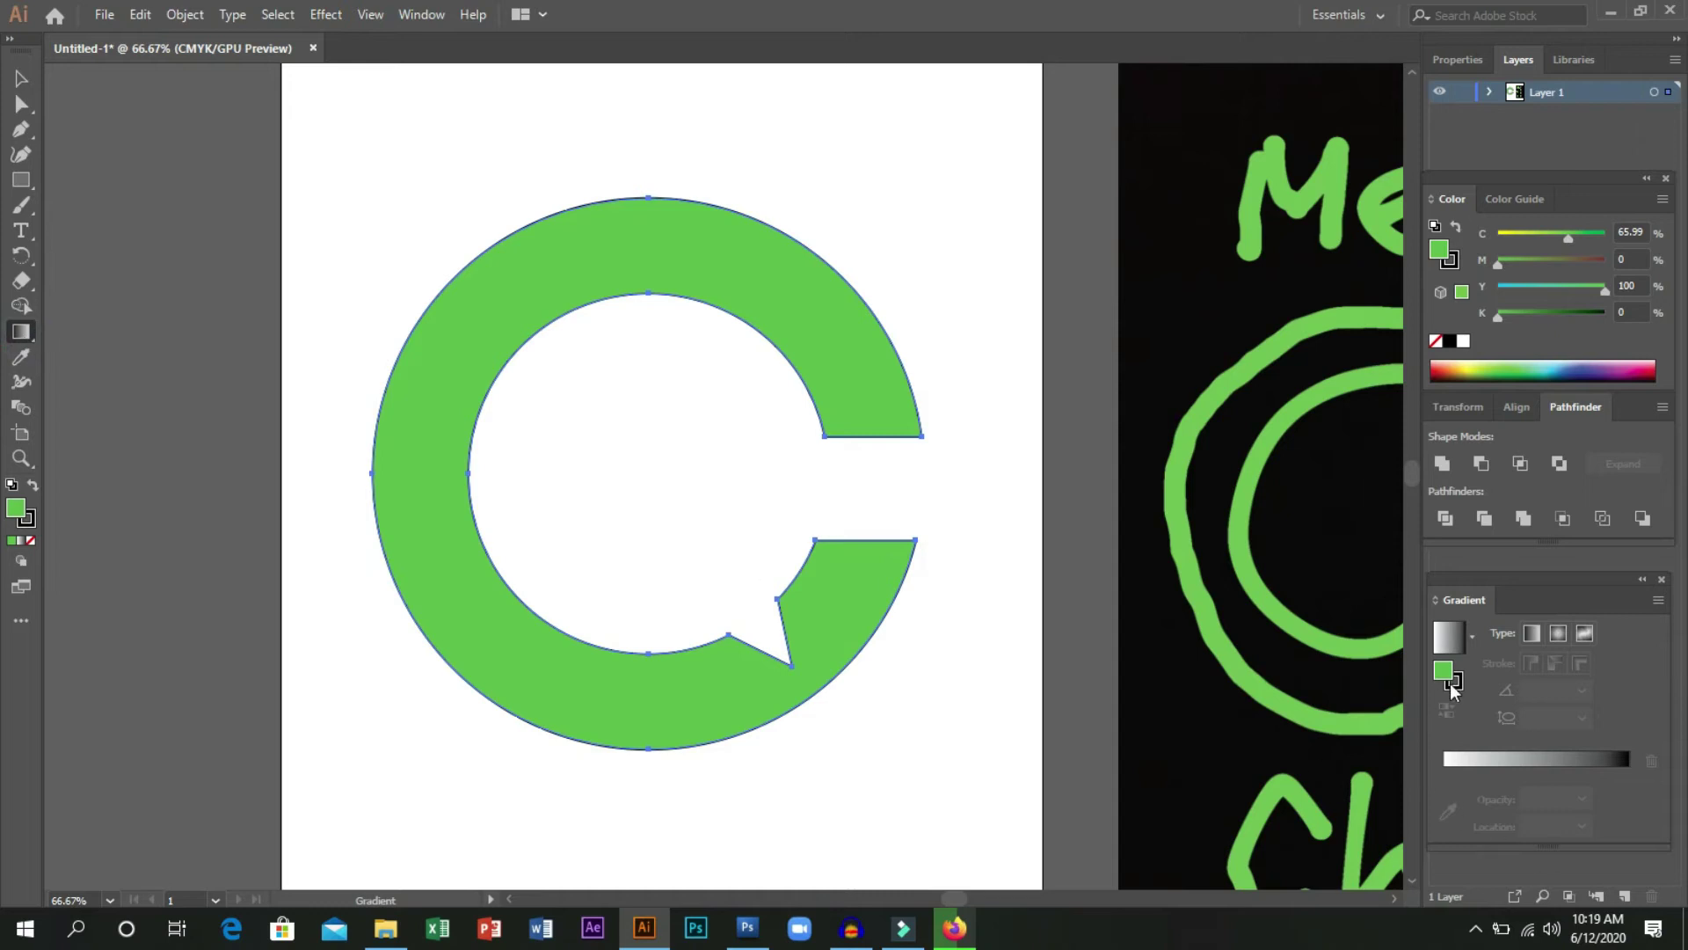
pyautogui.click(1473, 634)
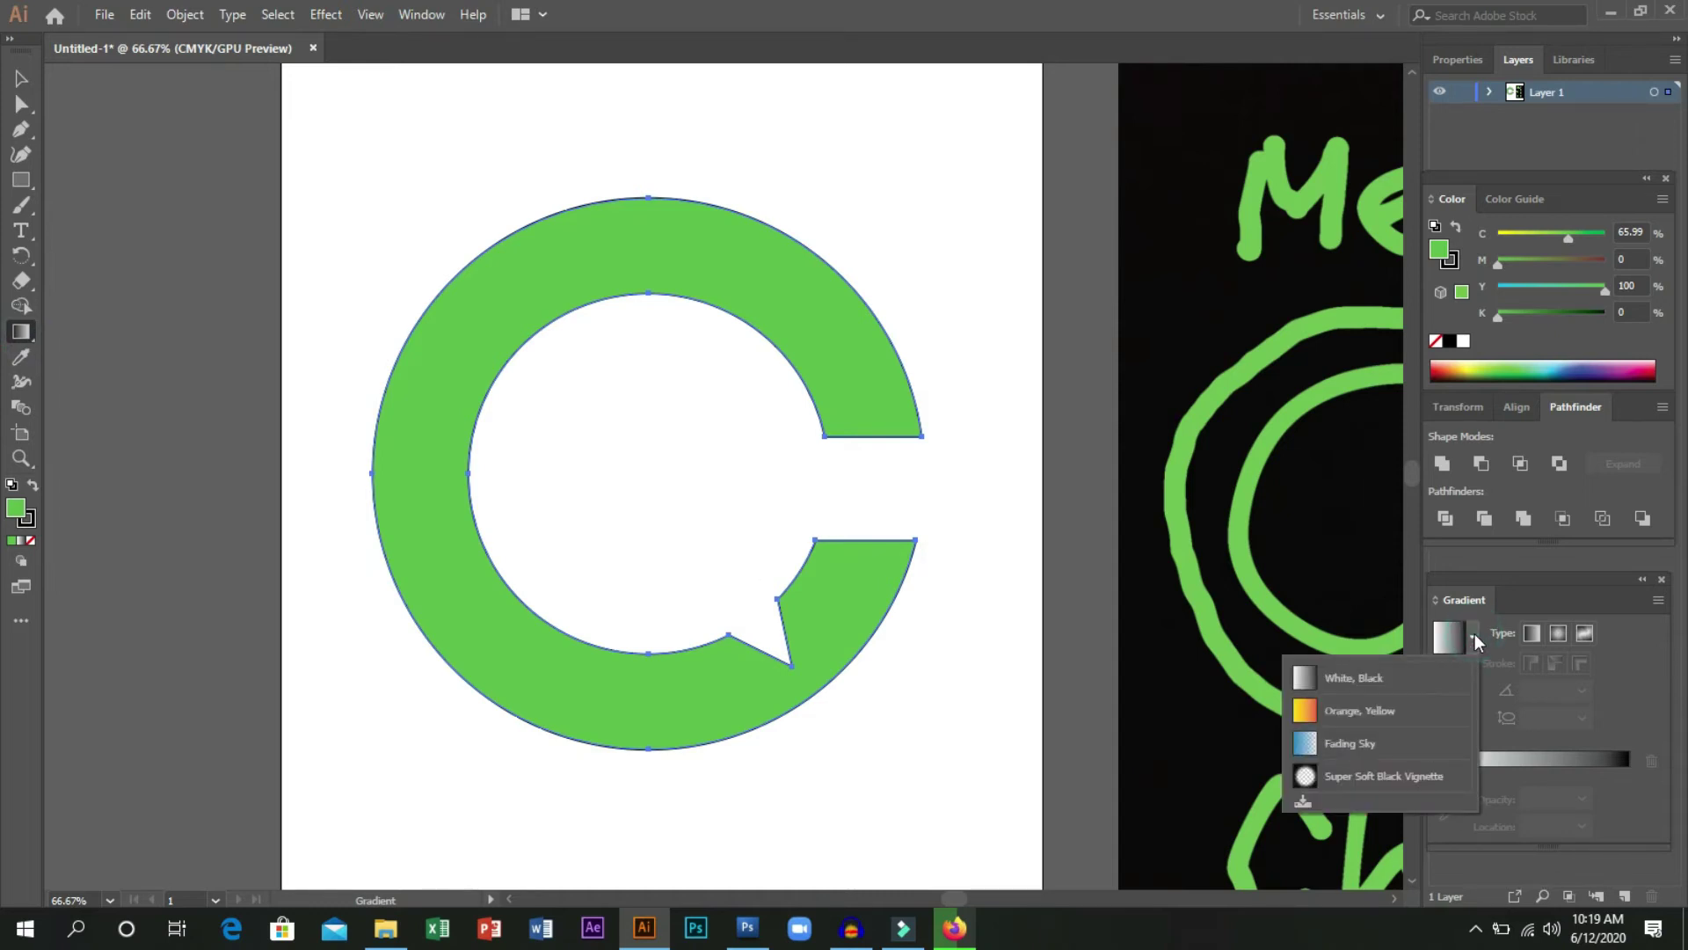
pyautogui.click(1405, 719)
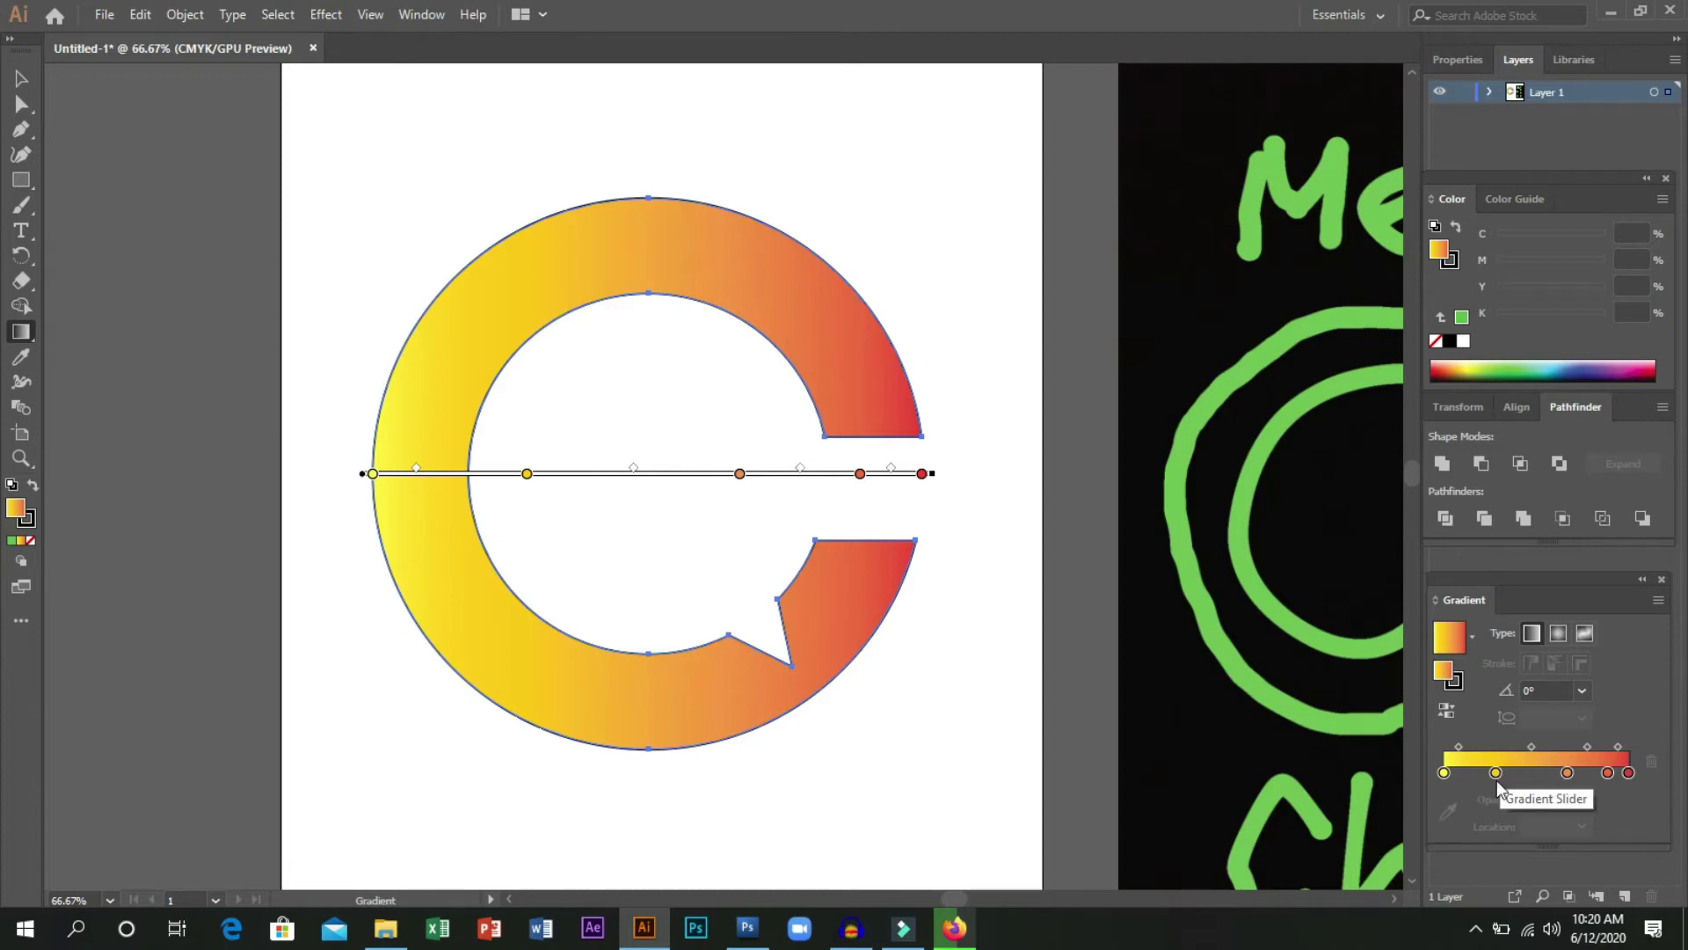
# Reduce the gradient to its yellow and red stops, placing yellow at 16.76%, moving red inward and centering the midpoint between them.
pyautogui.moveTo(1495, 773)
pyautogui.mouseDown()
pyautogui.moveTo(1497, 802)
pyautogui.moveTo(1556, 813)
pyautogui.moveTo(1550, 780)
pyautogui.moveTo(1470, 794)
pyautogui.moveTo(1447, 774)
pyautogui.moveTo(1478, 779)
pyautogui.mouseUp()
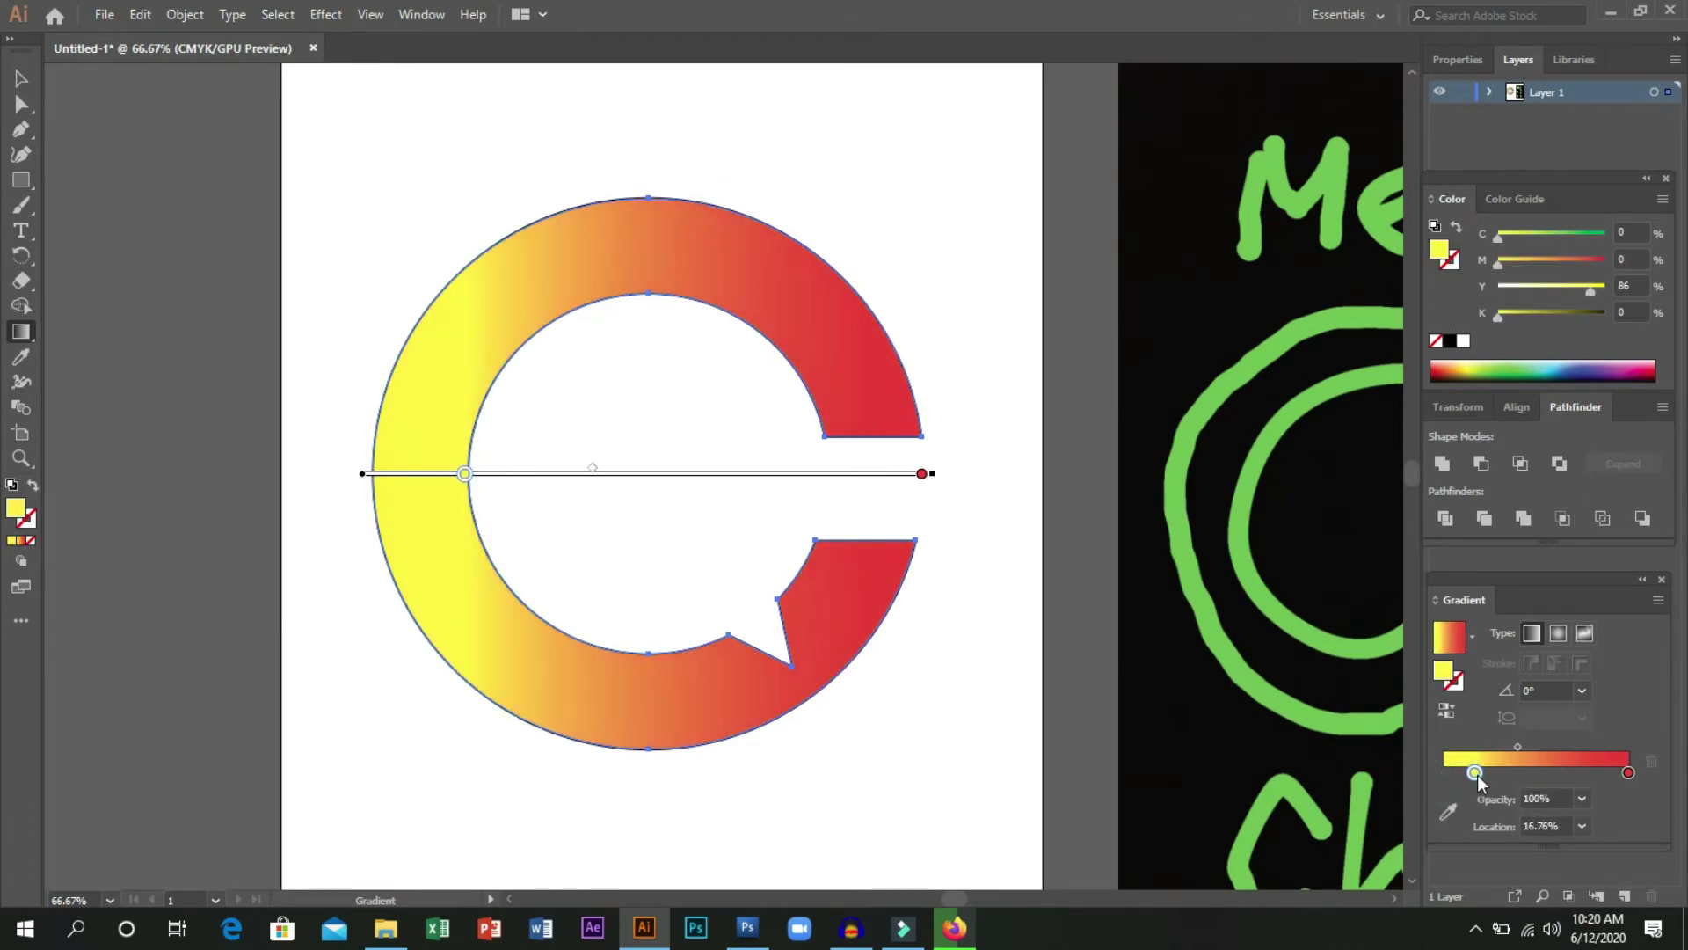
pyautogui.moveTo(1628, 774); pyautogui.dragTo(1539, 748)
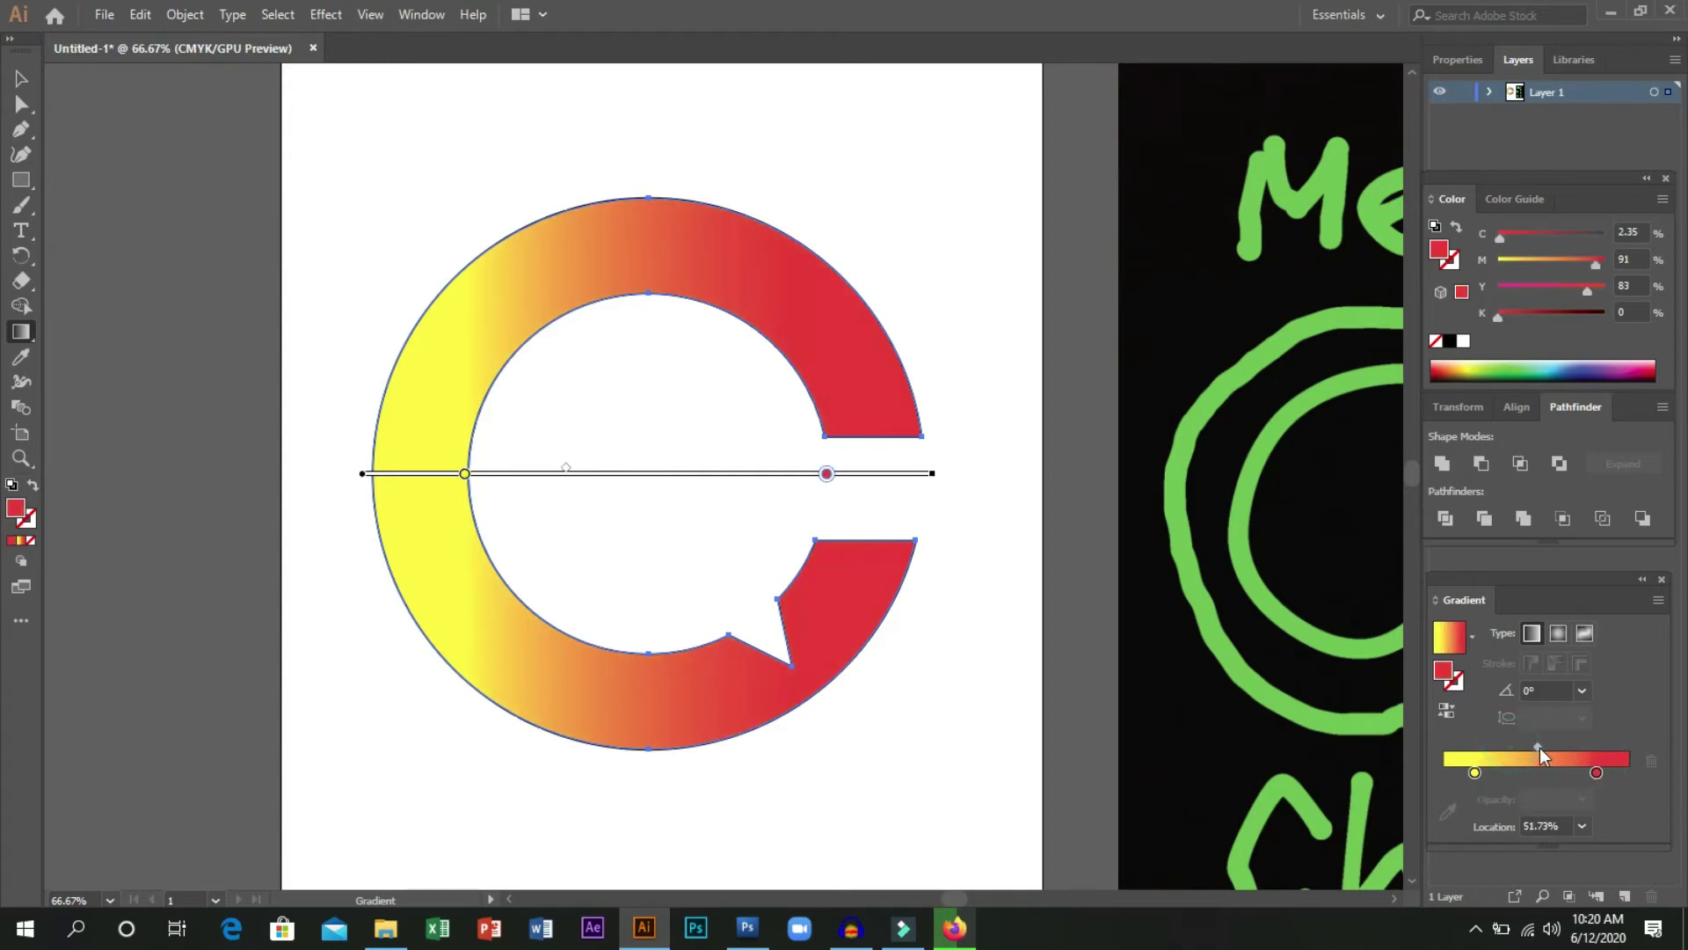
# Change the yellow stop of the C-shape's gradient to red, hex FF3E3E.
pyautogui.click(1475, 773)
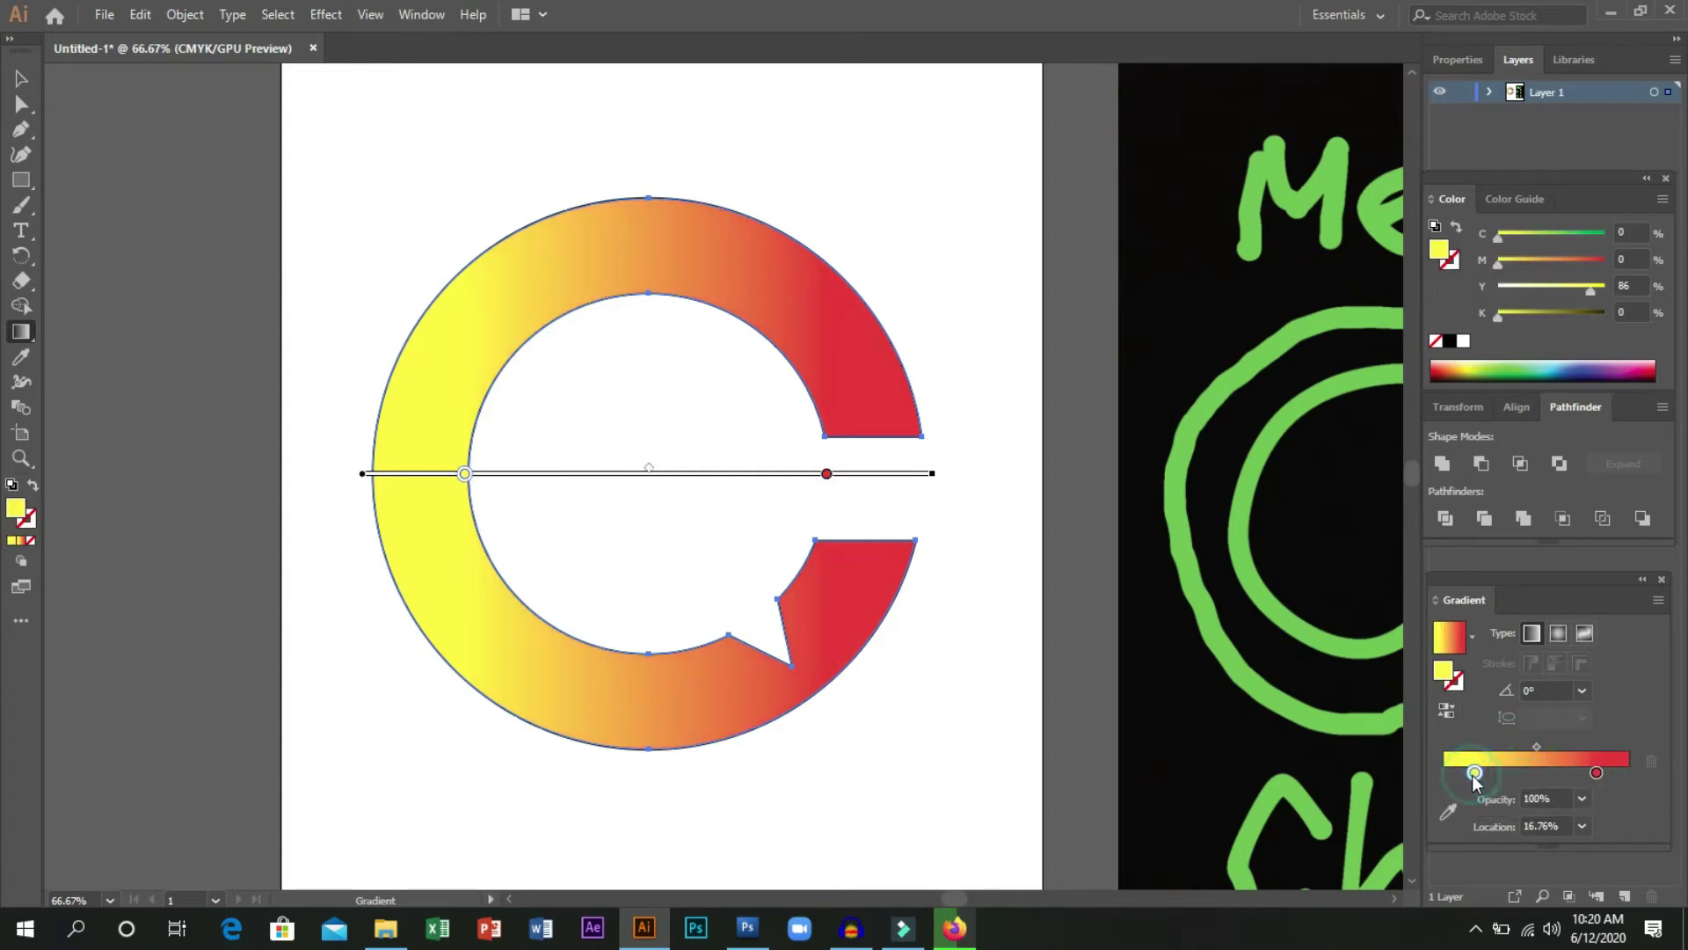
pyautogui.doubleClick(1446, 675)
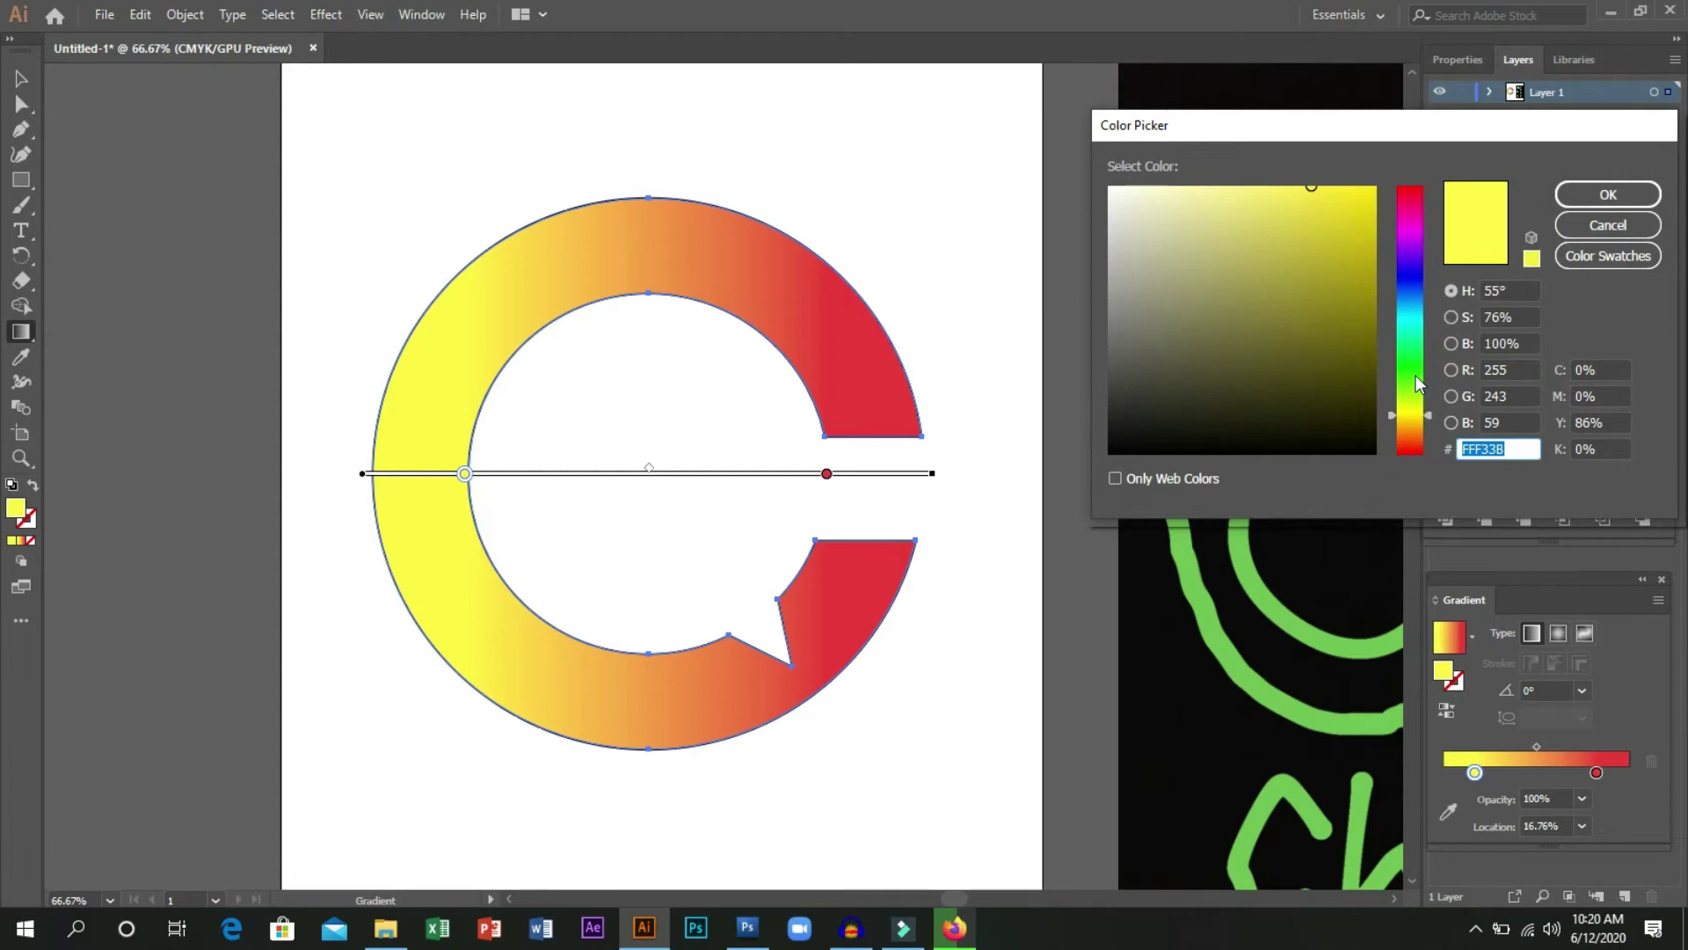
pyautogui.click(1408, 444)
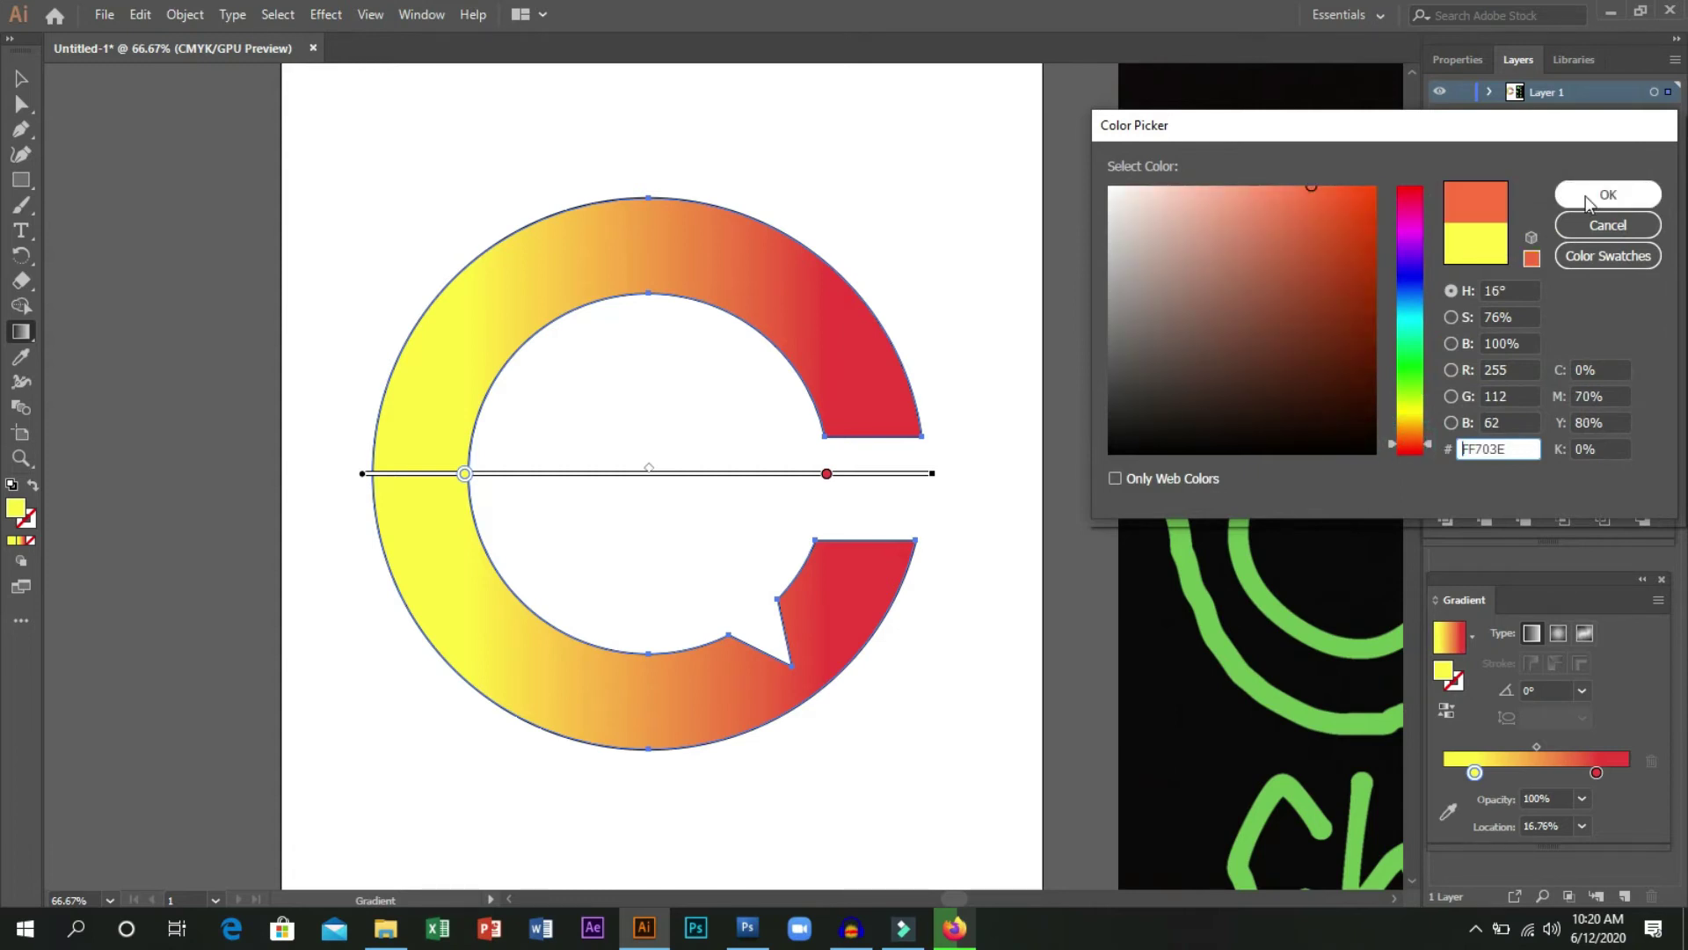
pyautogui.click(1404, 450)
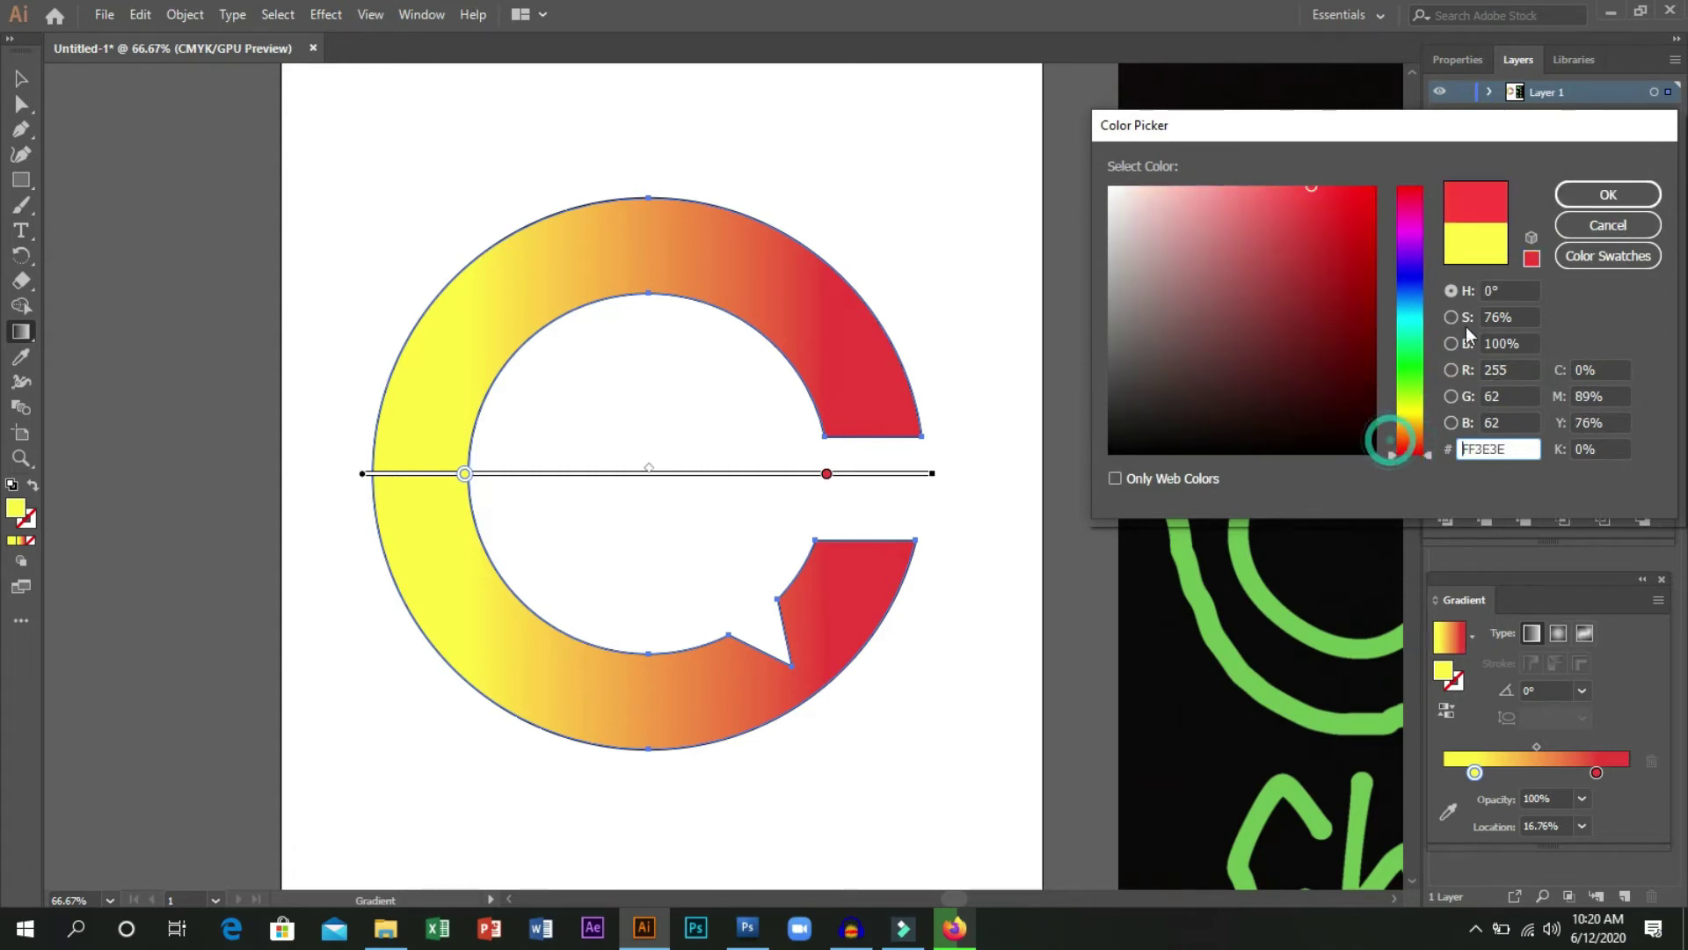
pyautogui.click(1574, 195)
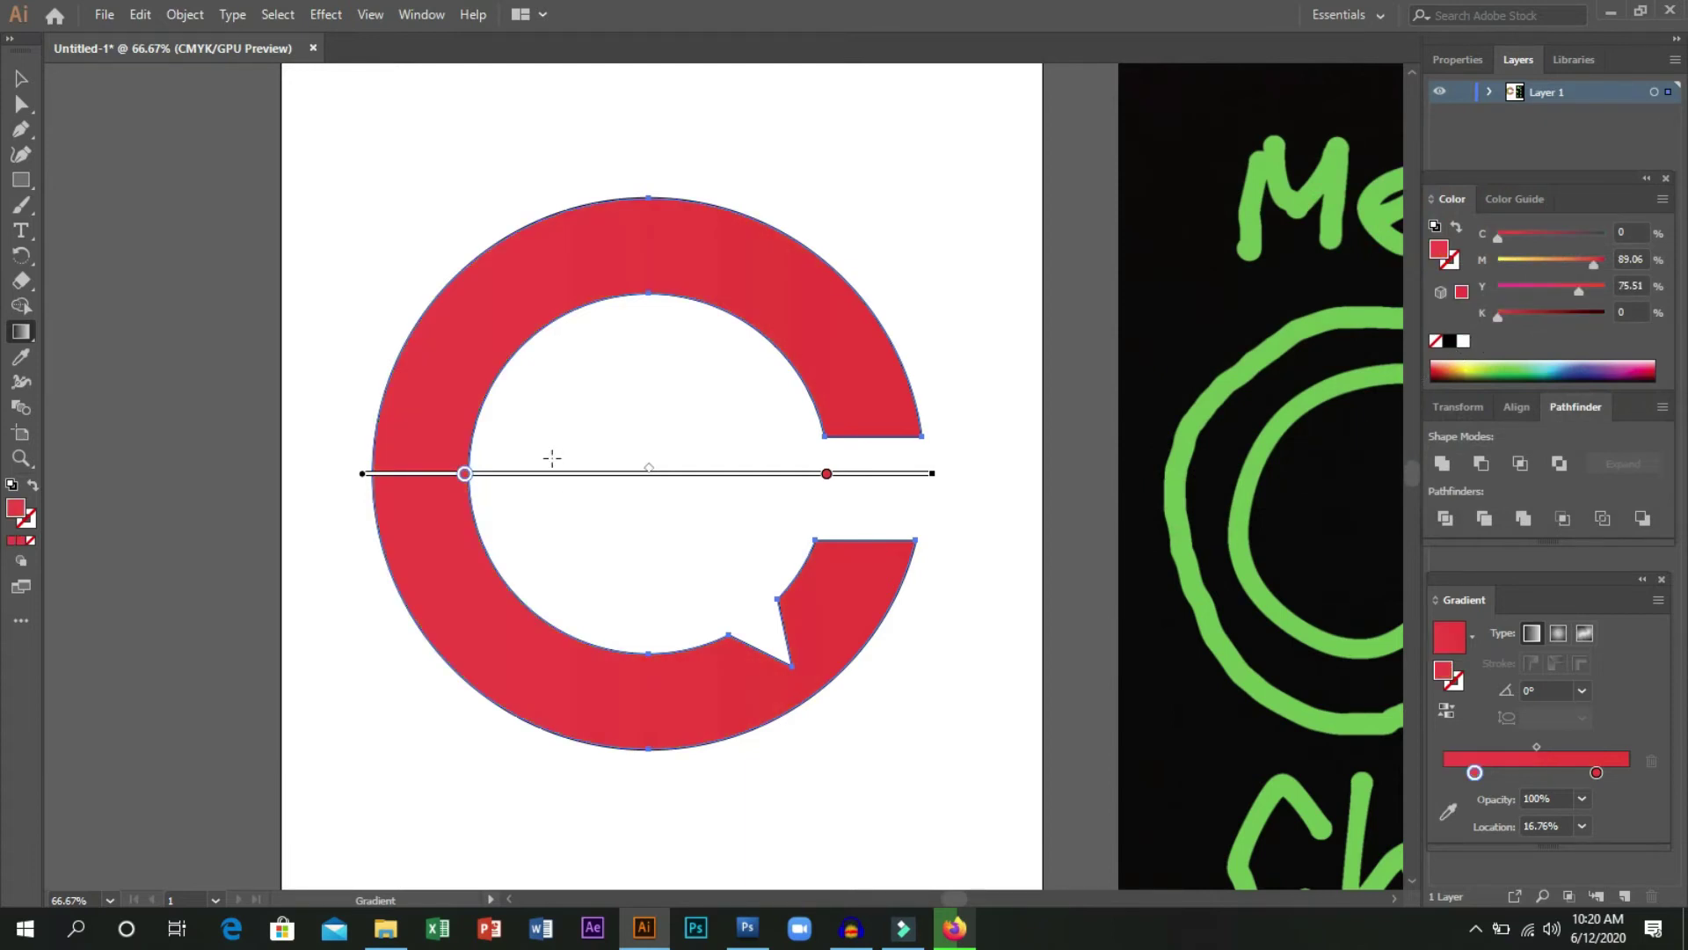
# Recolor the gradient stop at 82.68% to bright yellow, then return the gradient to yellow-to-red.
pyautogui.click(1596, 772)
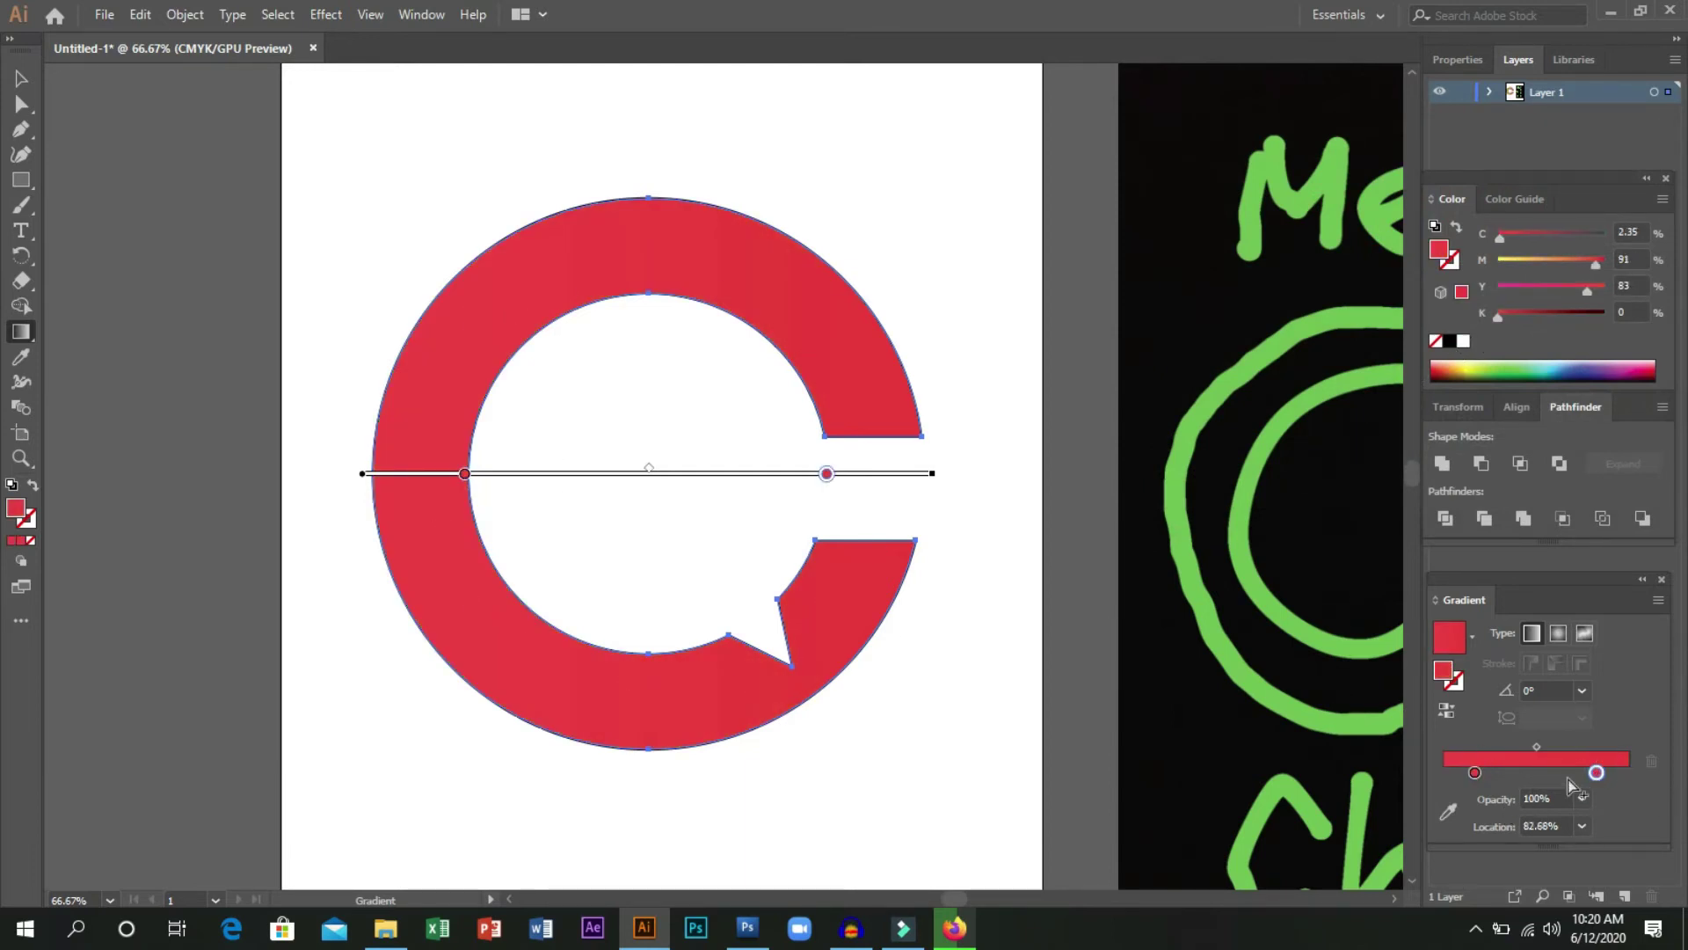
pyautogui.doubleClick(1443, 674)
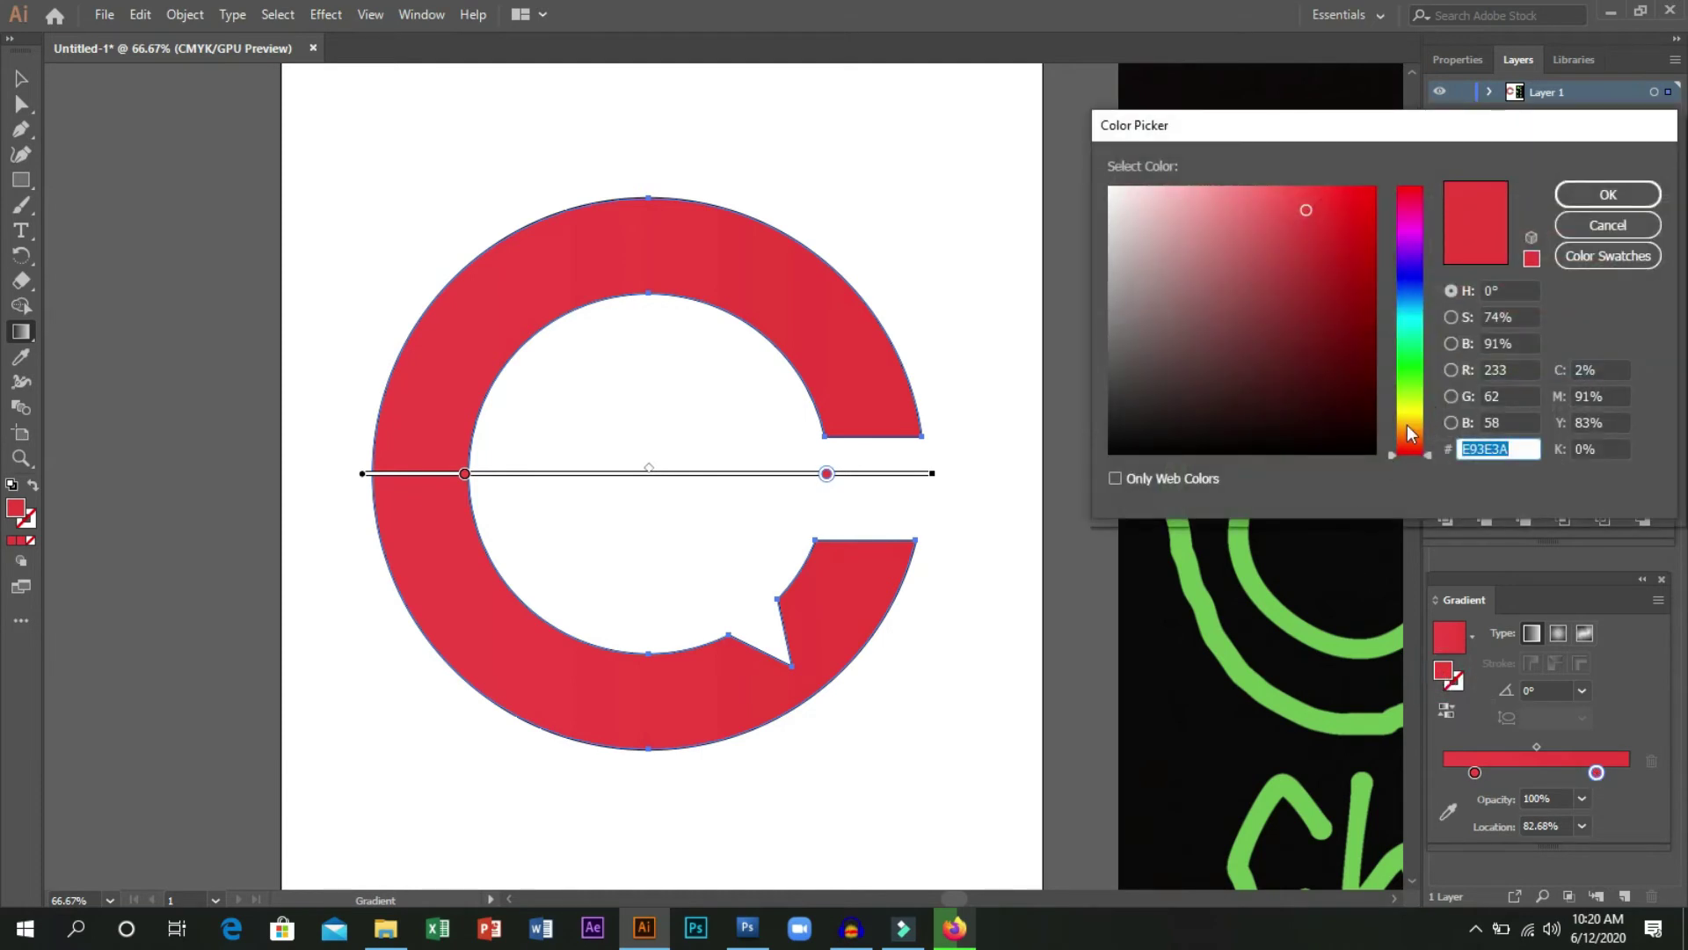
pyautogui.click(1407, 415)
pyautogui.click(1370, 191)
pyautogui.click(1608, 191)
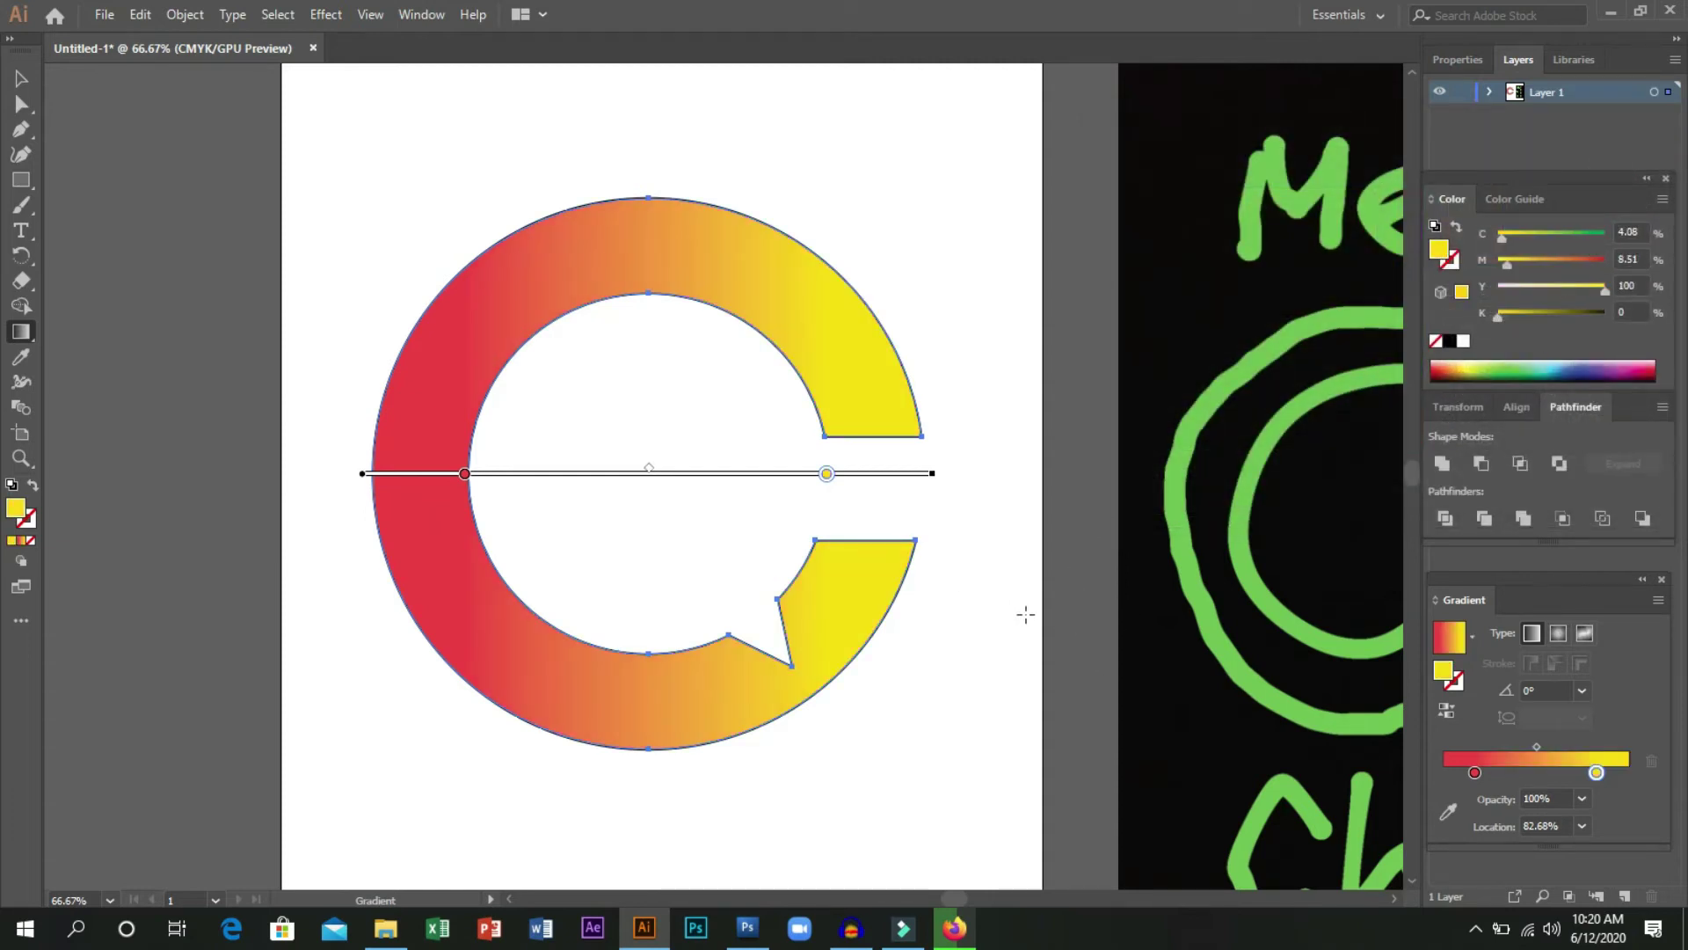
pyautogui.click(1447, 710)
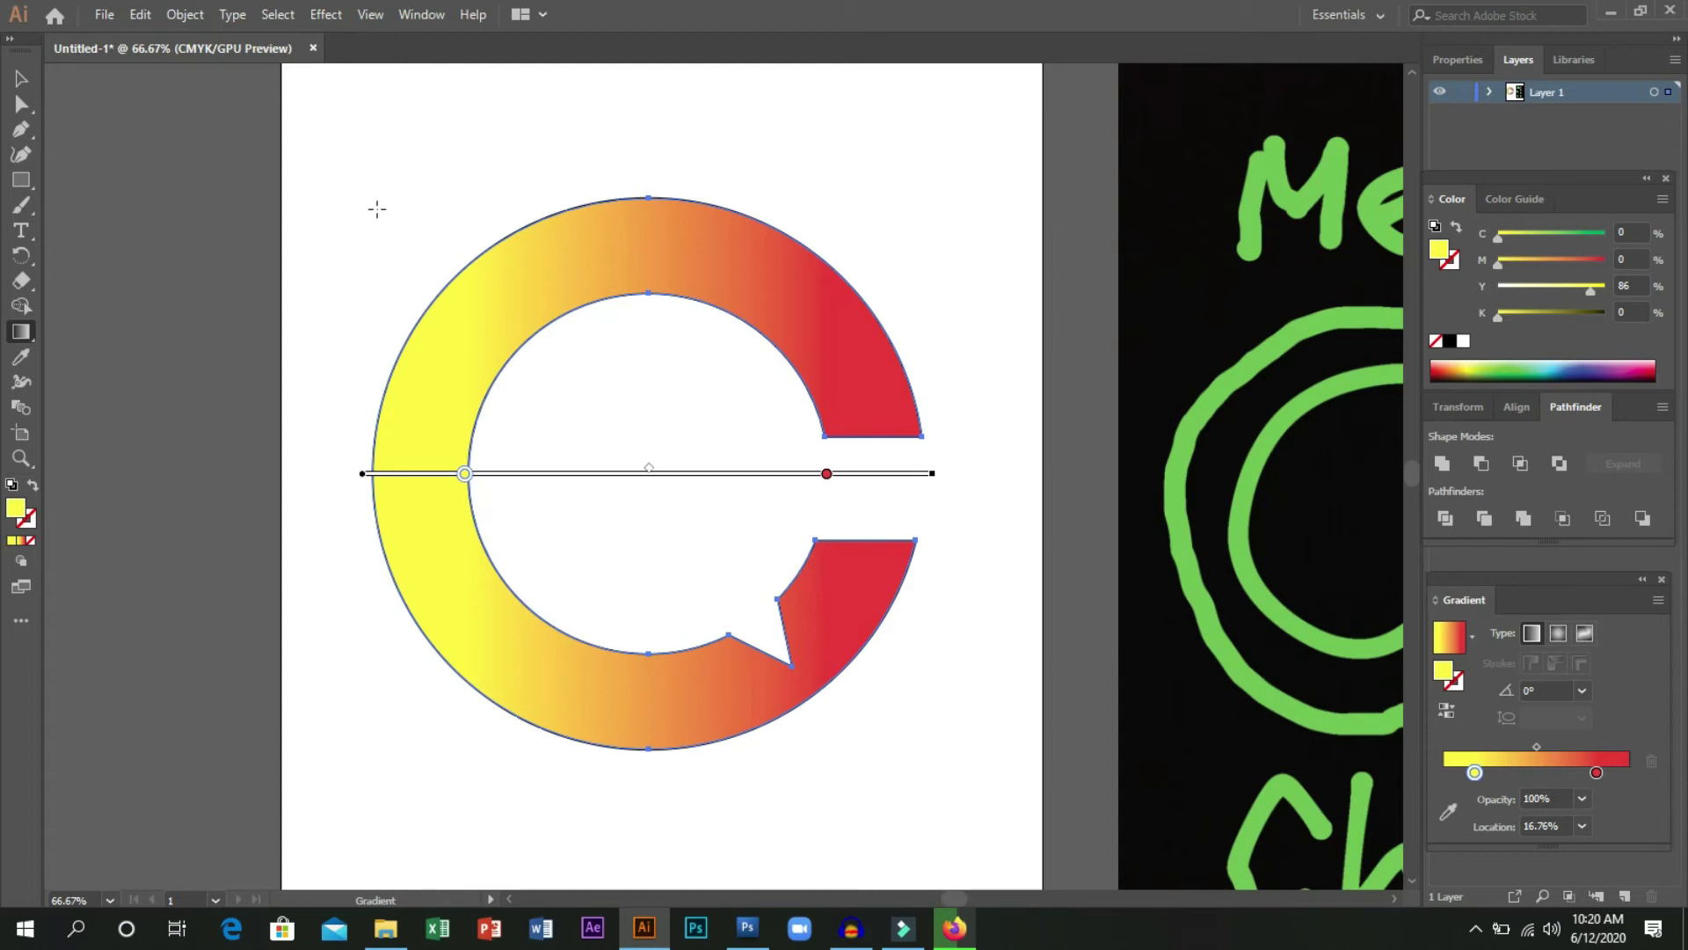
# Try a 60° gradient angle on the C-shape, settle on -60°, and deselect the shape.
pyautogui.click(1582, 690)
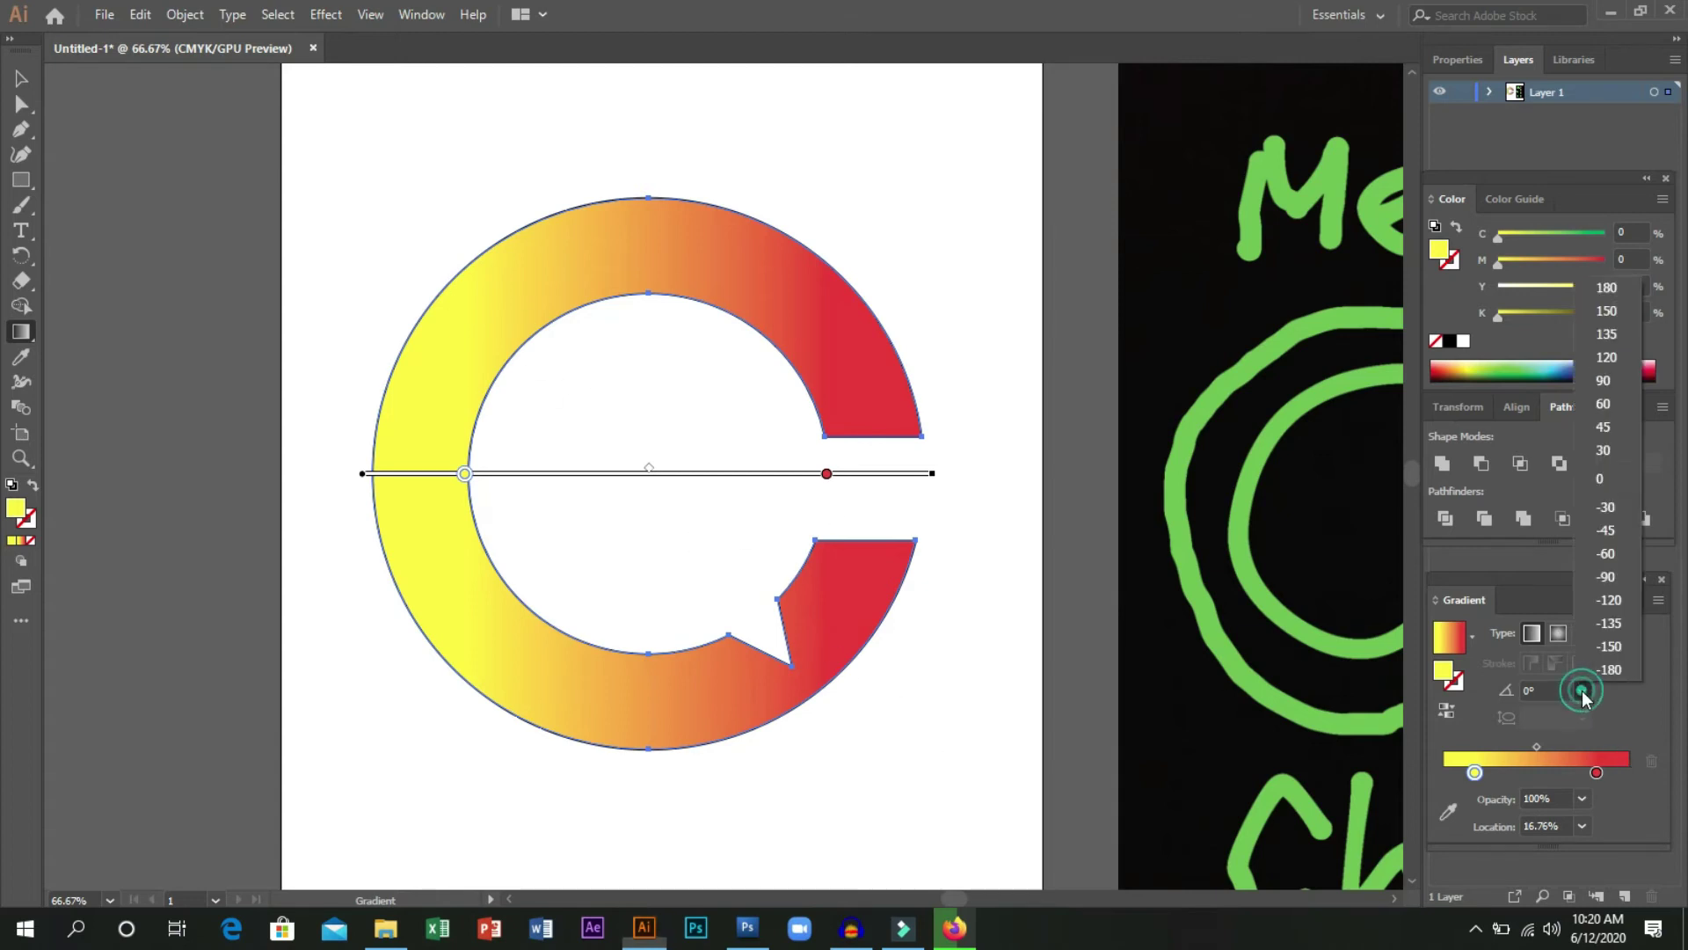
pyautogui.click(1604, 404)
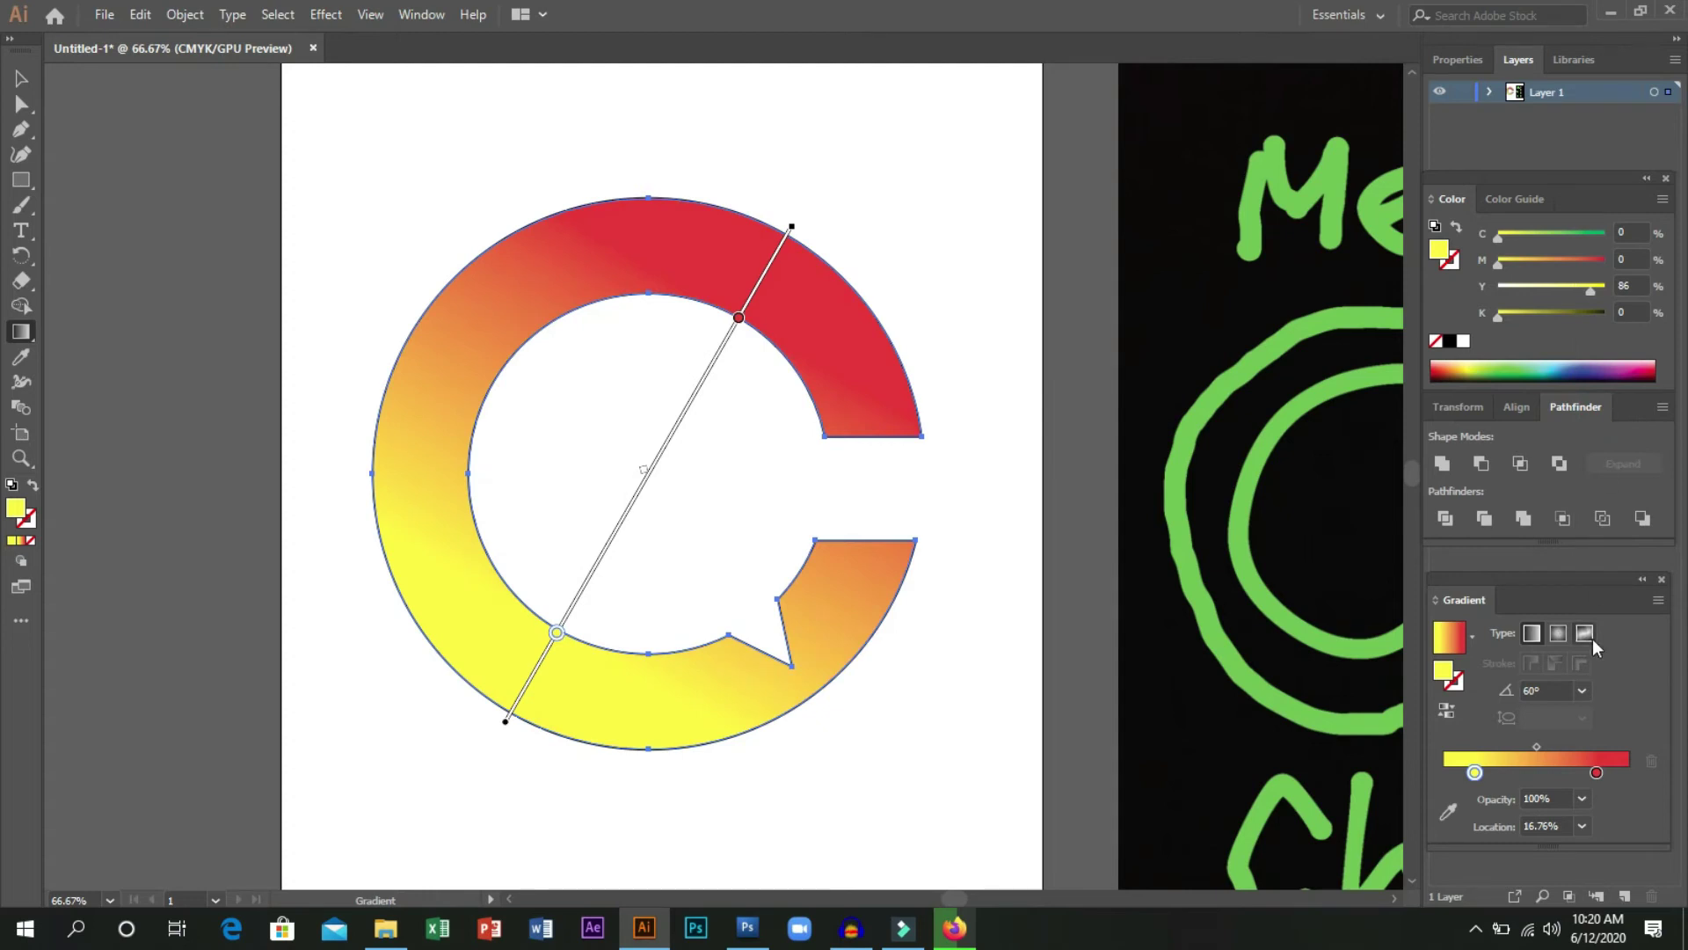
pyautogui.click(1582, 690)
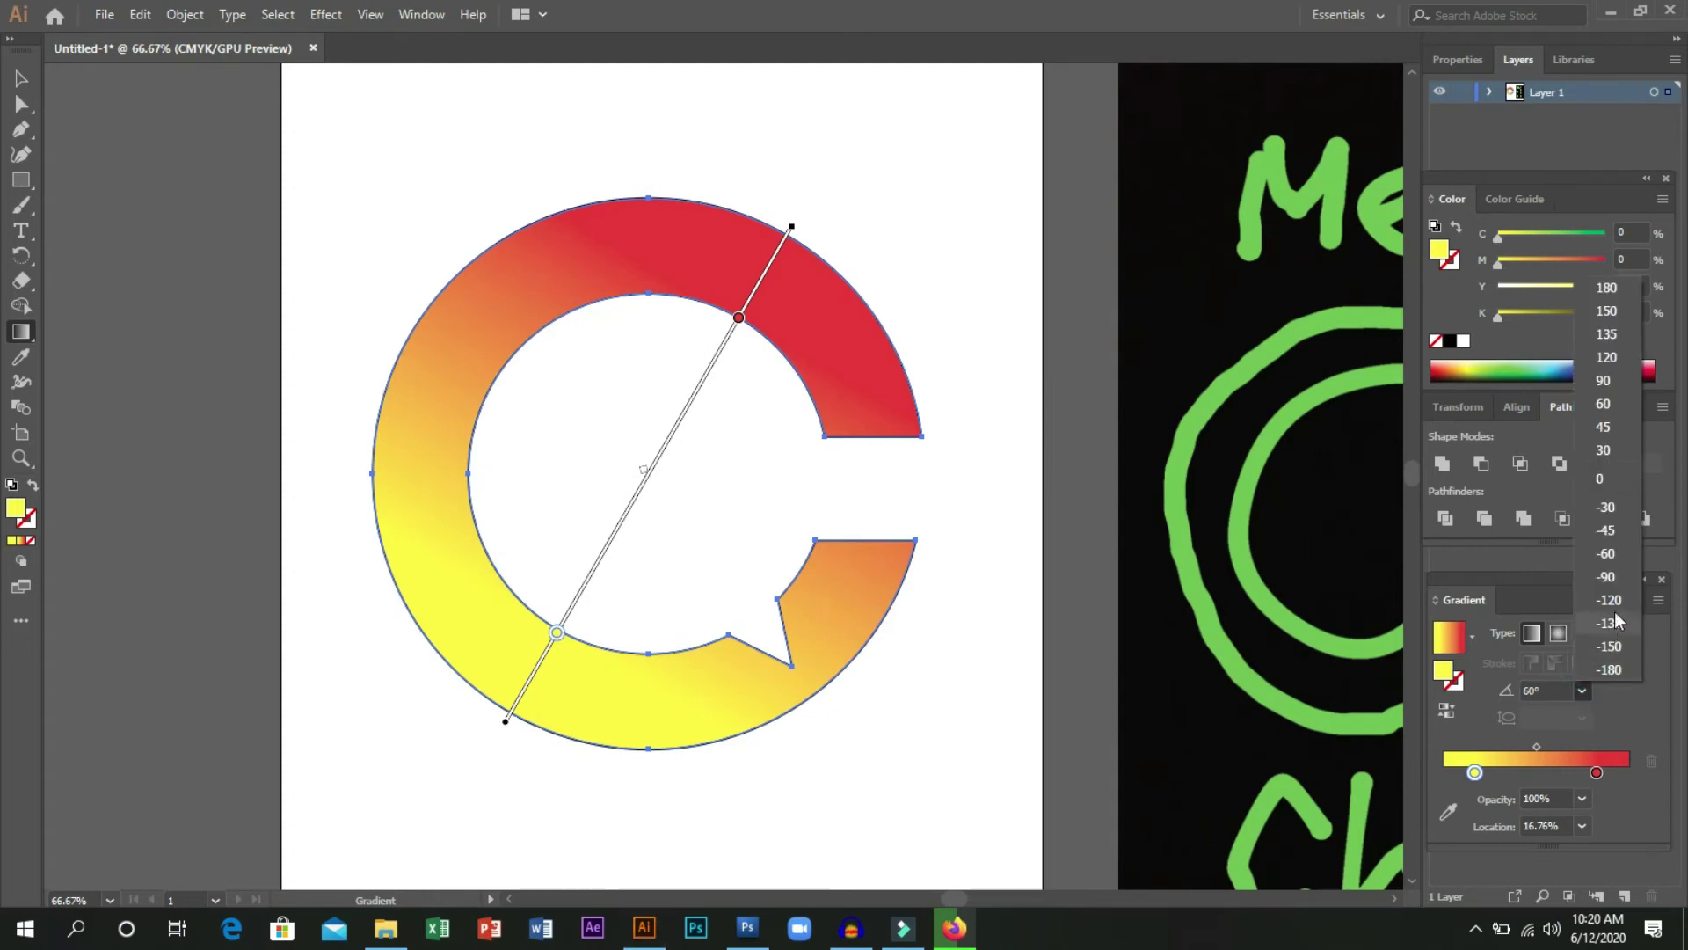
pyautogui.click(1606, 553)
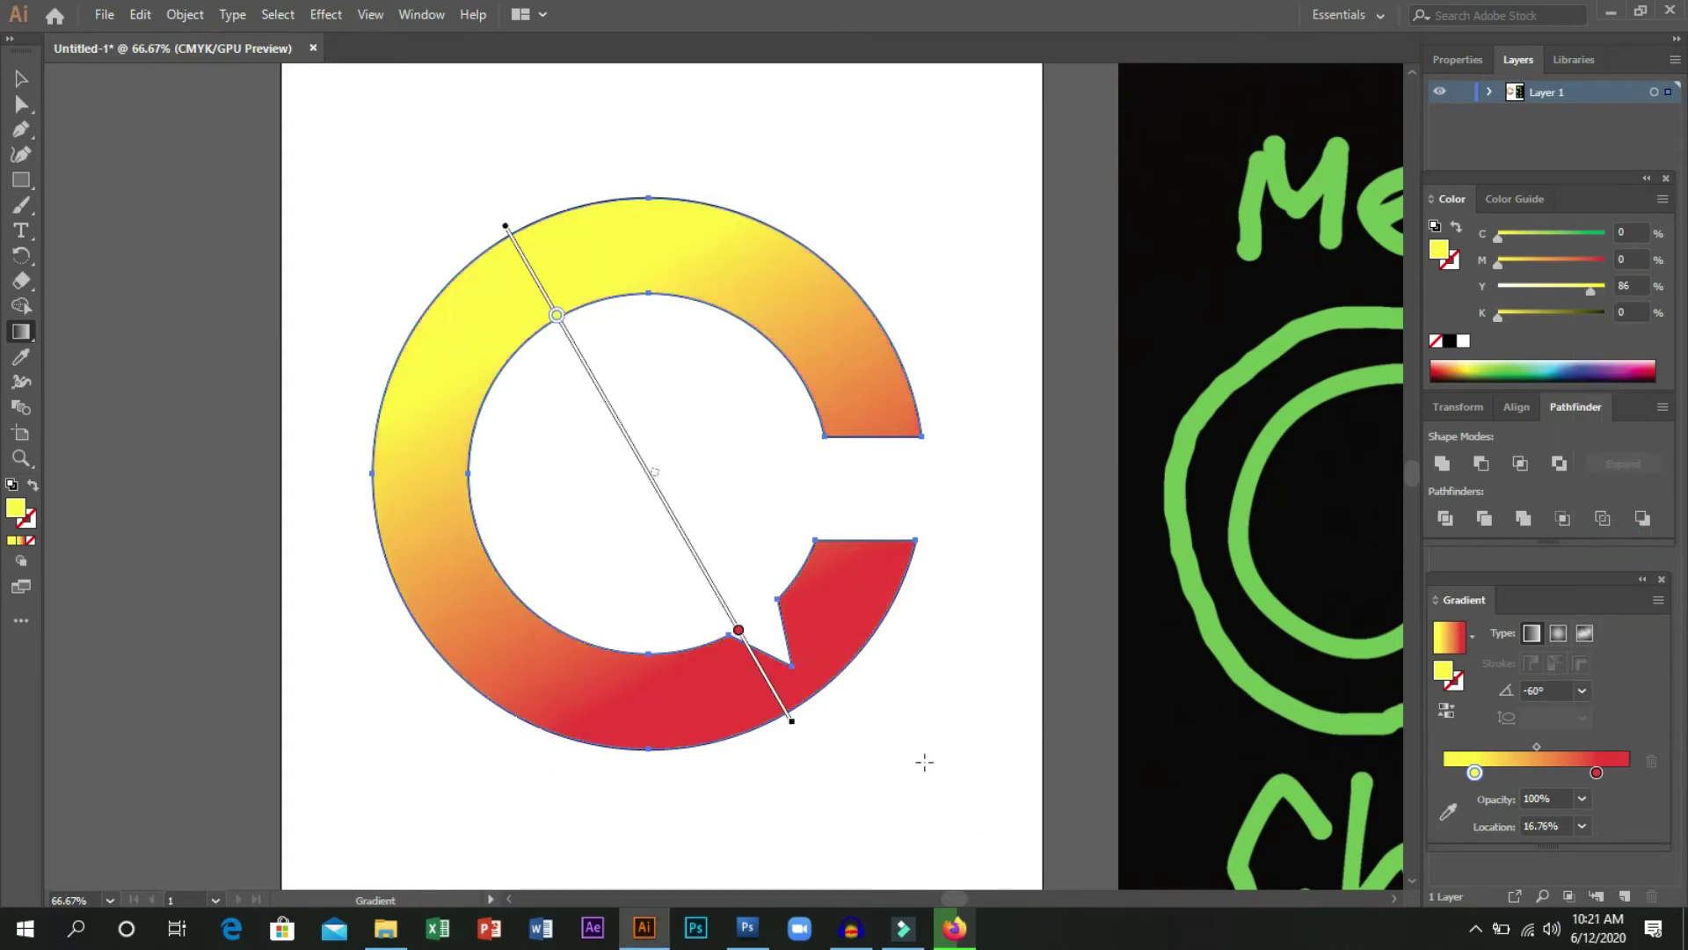
pyautogui.press('v')
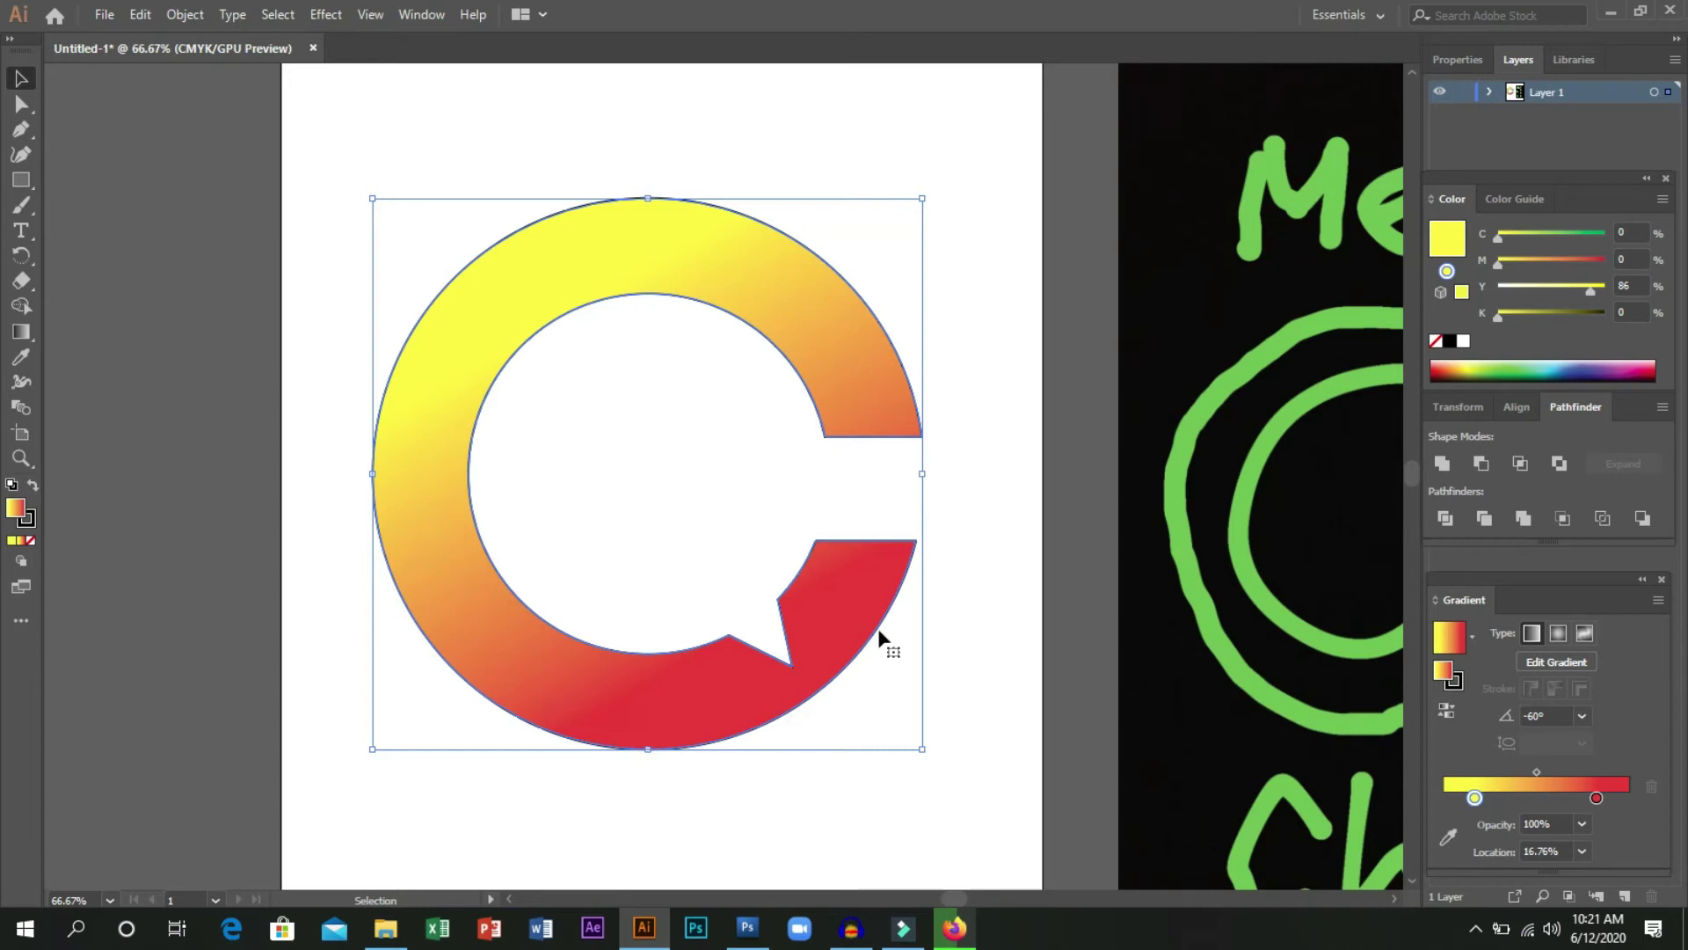
pyautogui.click(1011, 723)
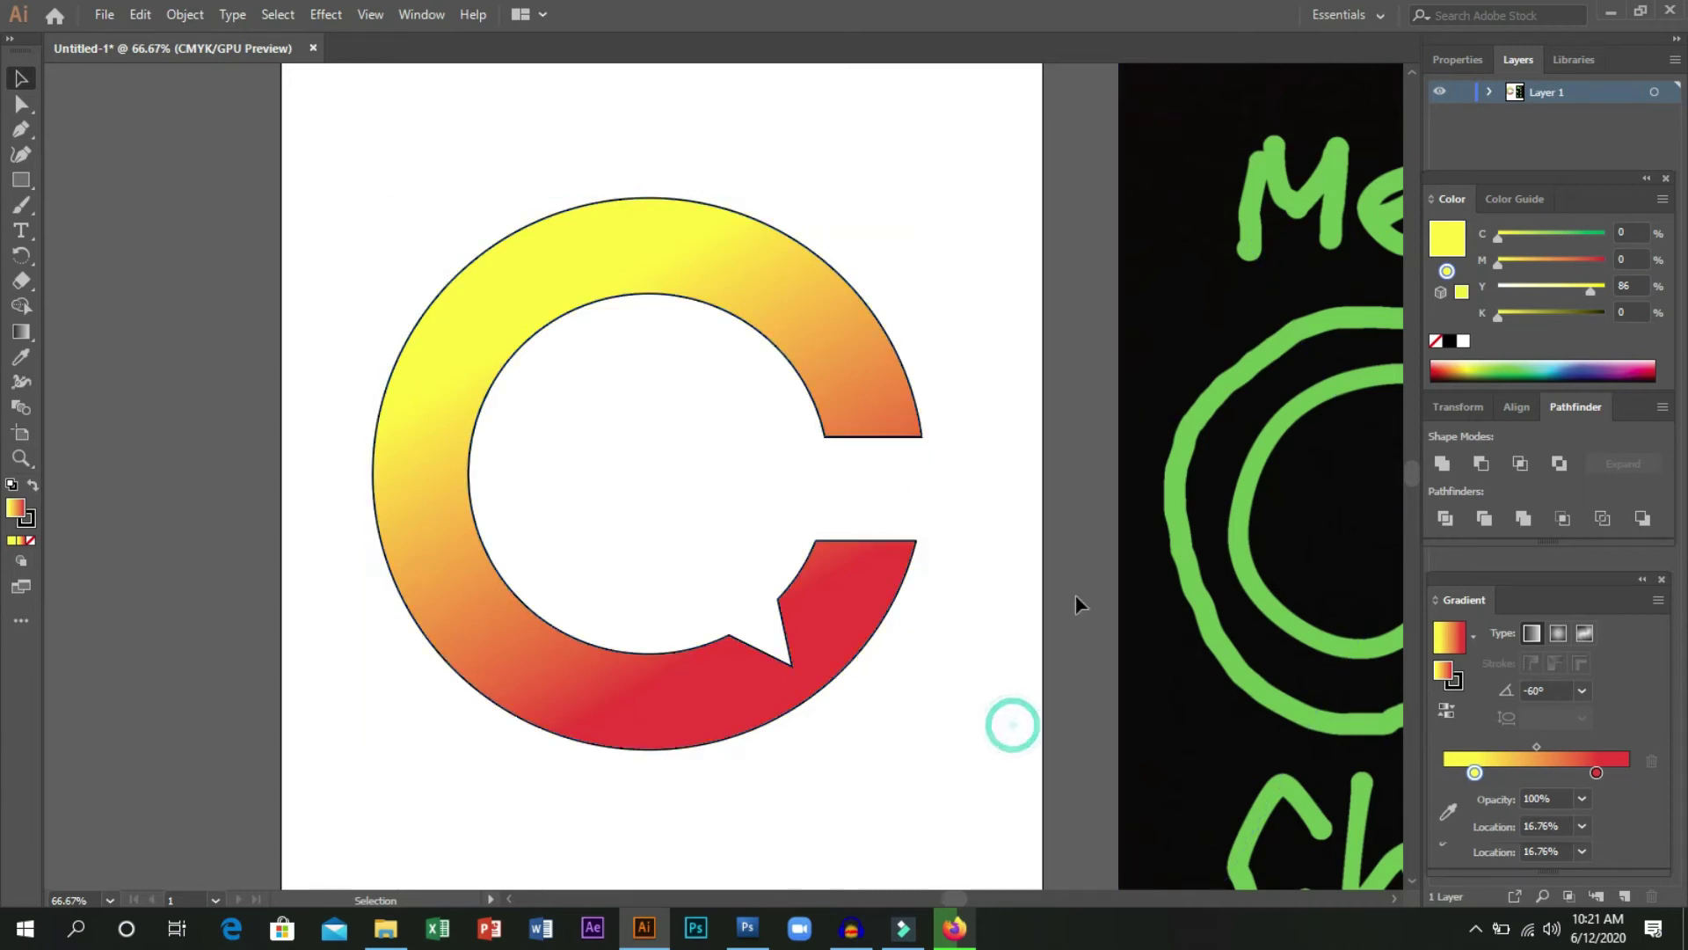
# Start a 3D Extrude & Bevel effect on the C-shape with its preview turned on.
pyautogui.click(631, 288)
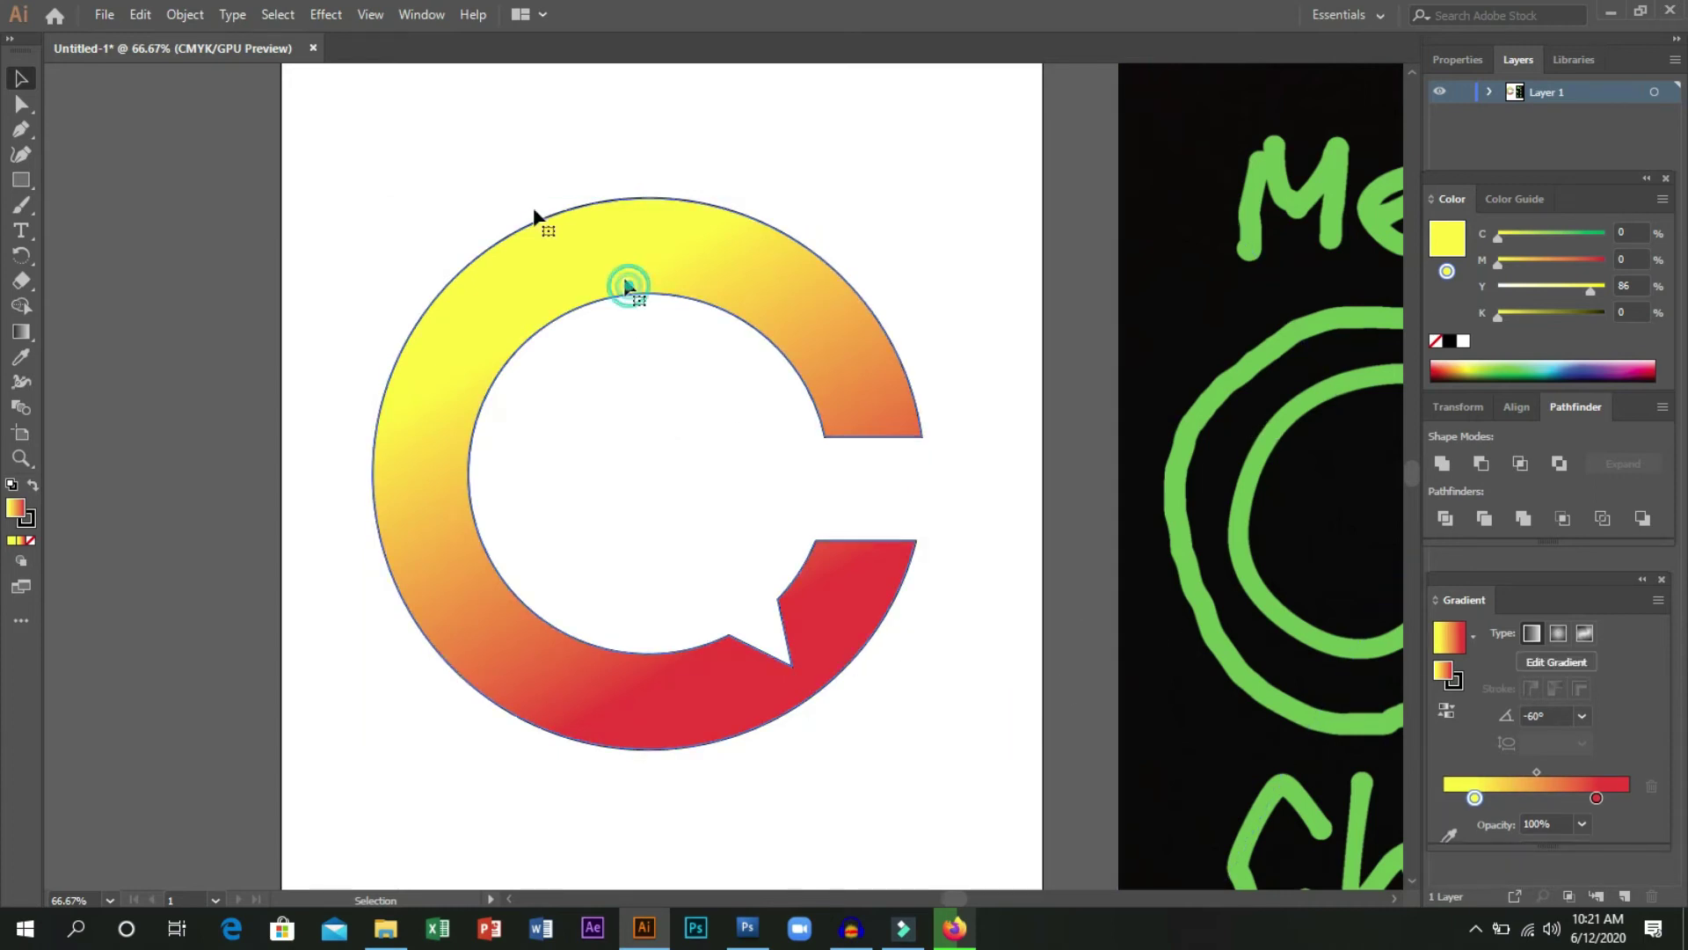
pyautogui.click(331, 16)
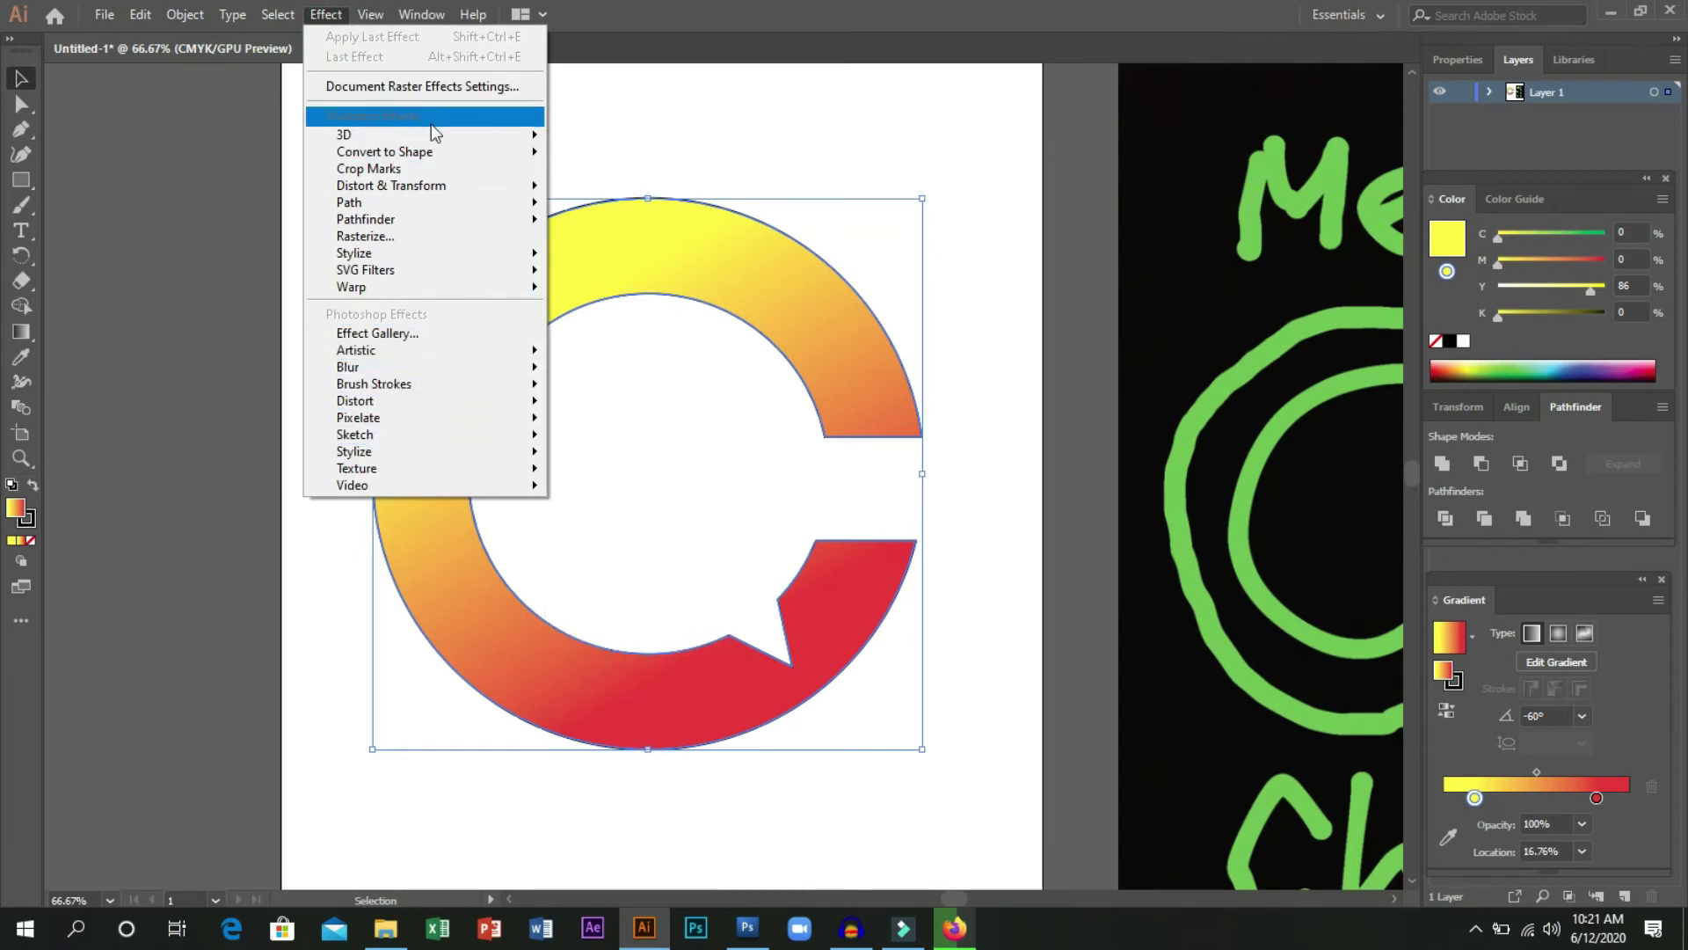
pyautogui.moveTo(448, 137)
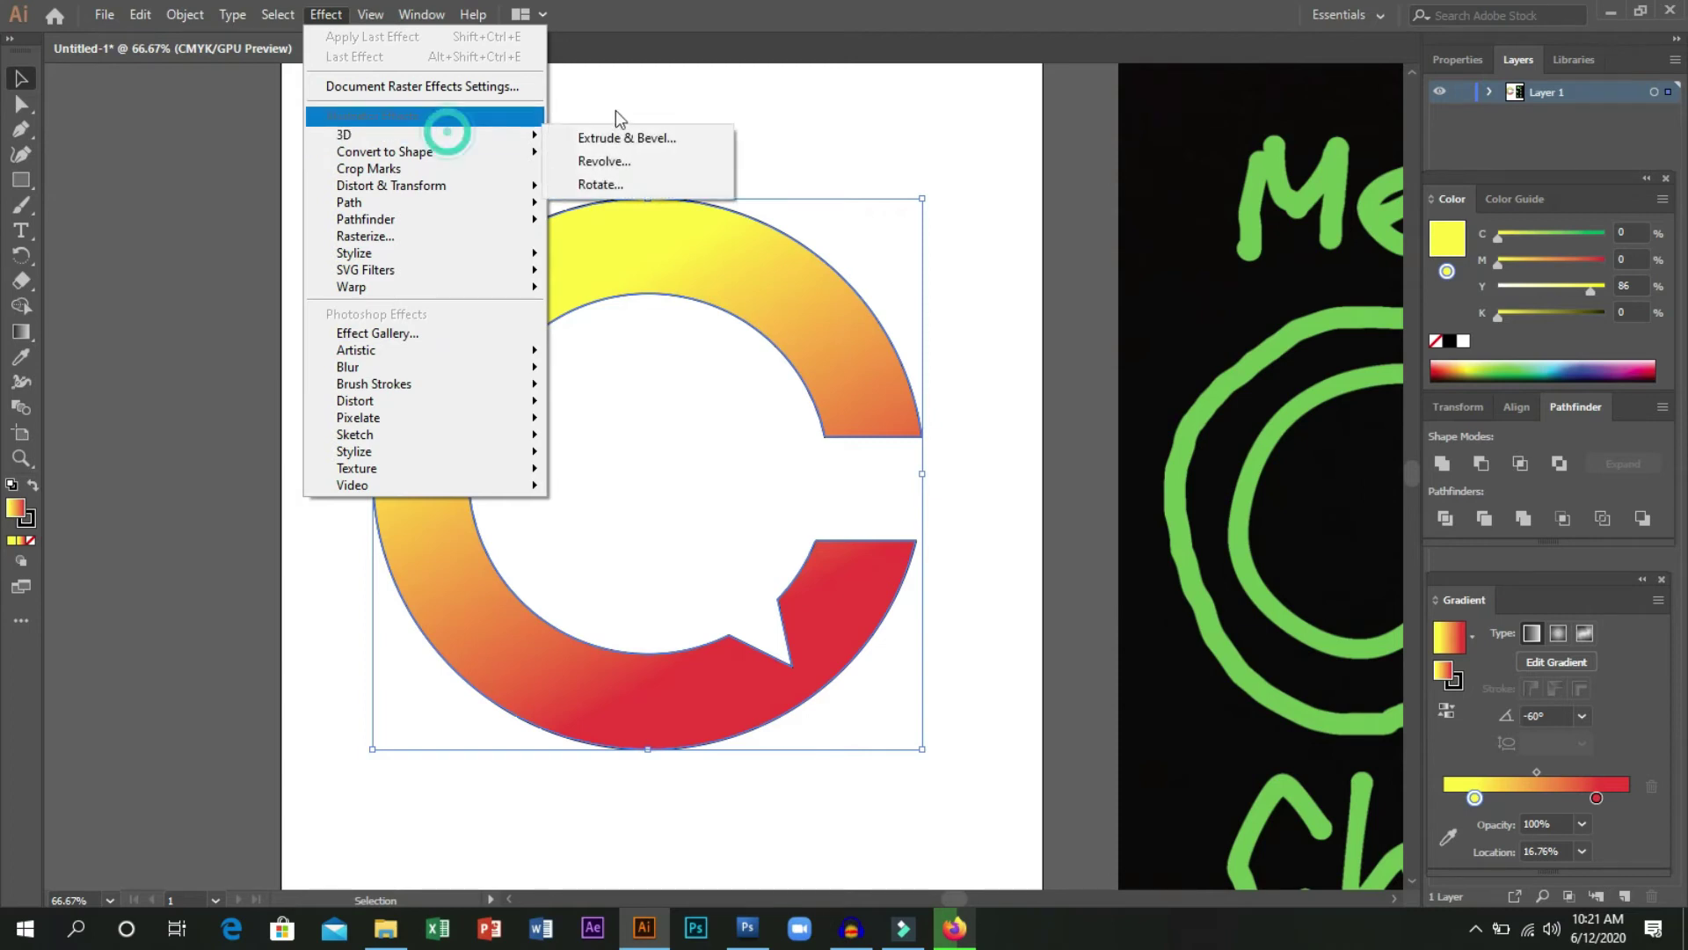
pyautogui.click(694, 140)
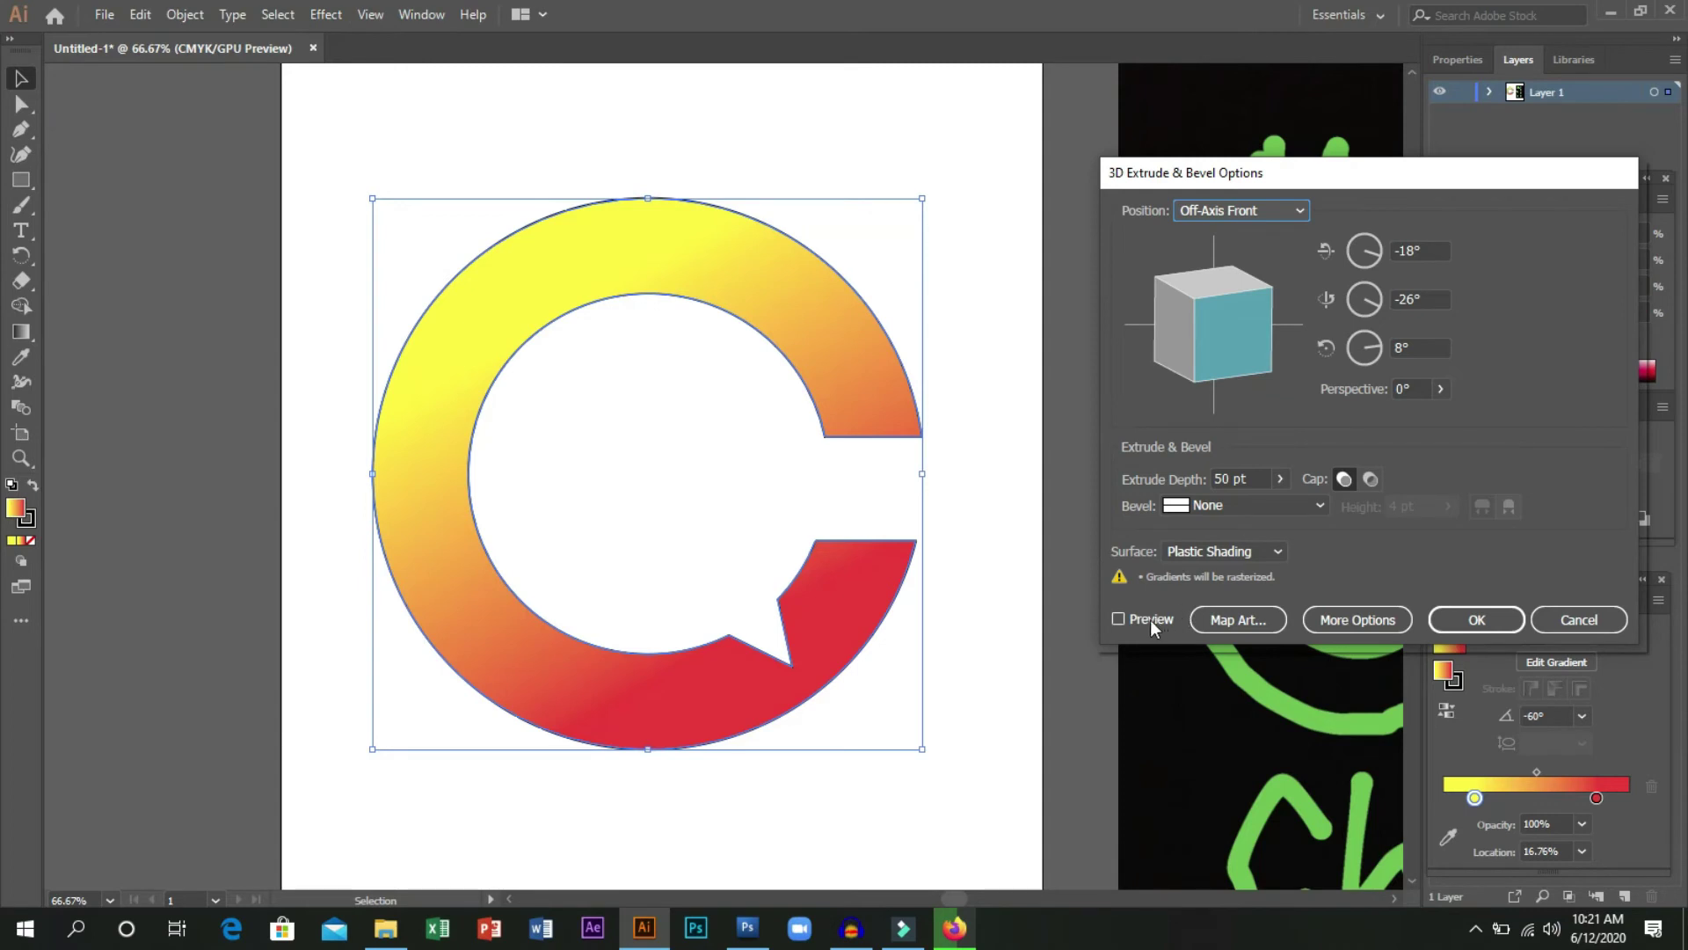
pyautogui.click(1120, 620)
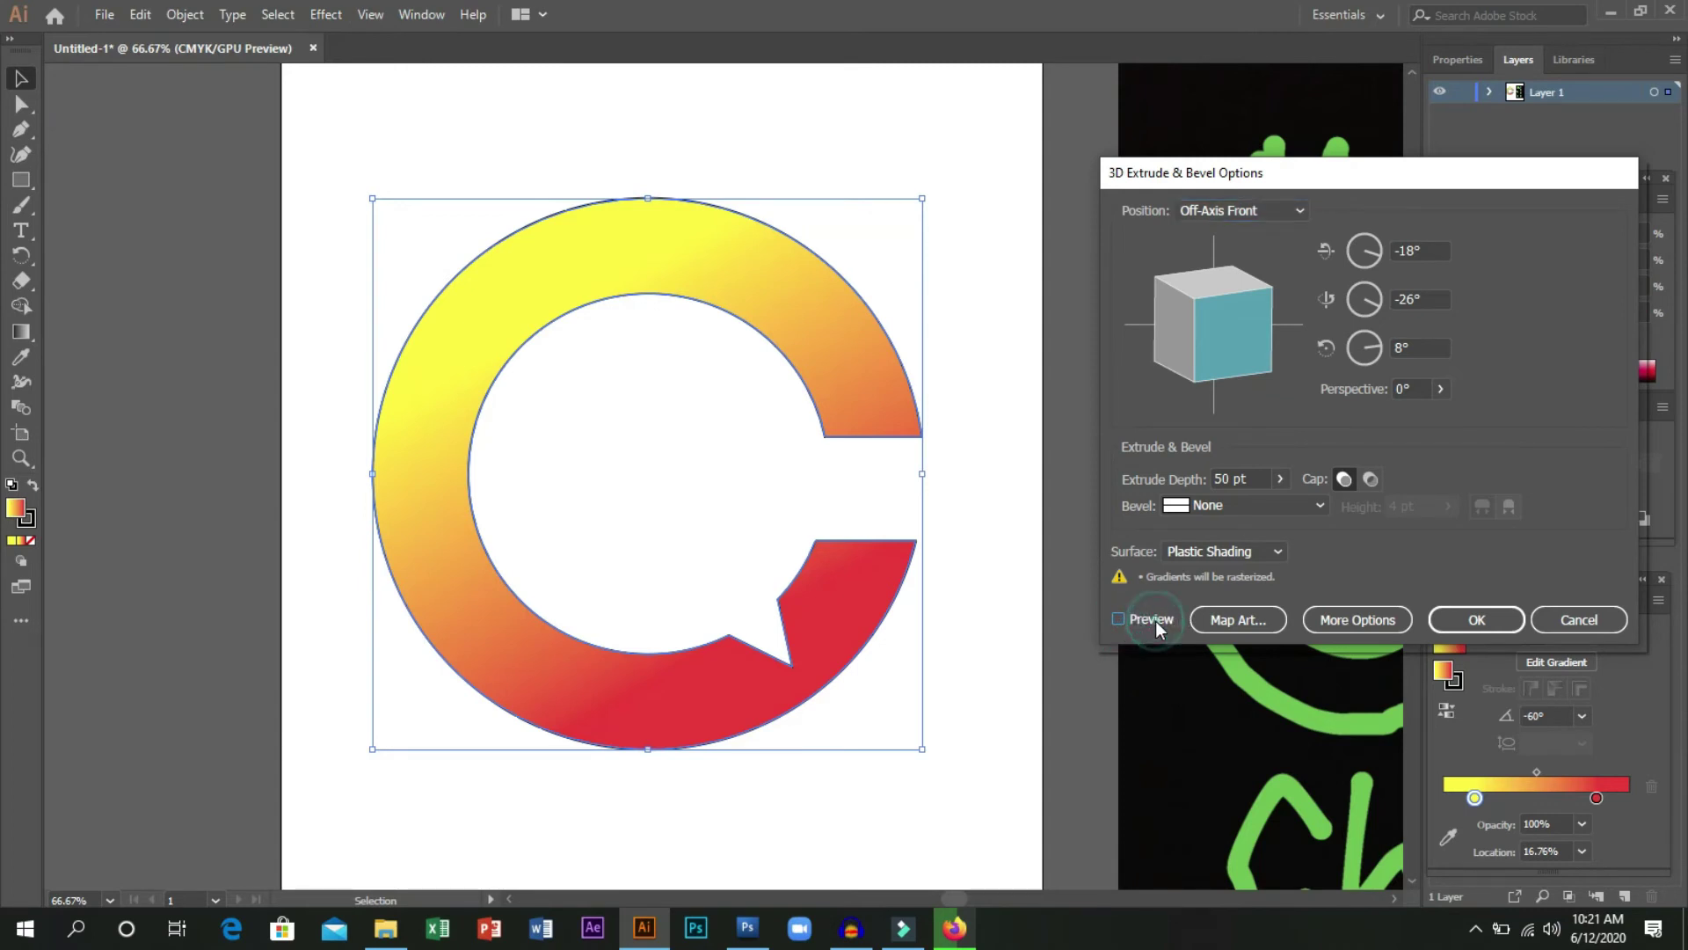
pyautogui.click(1120, 621)
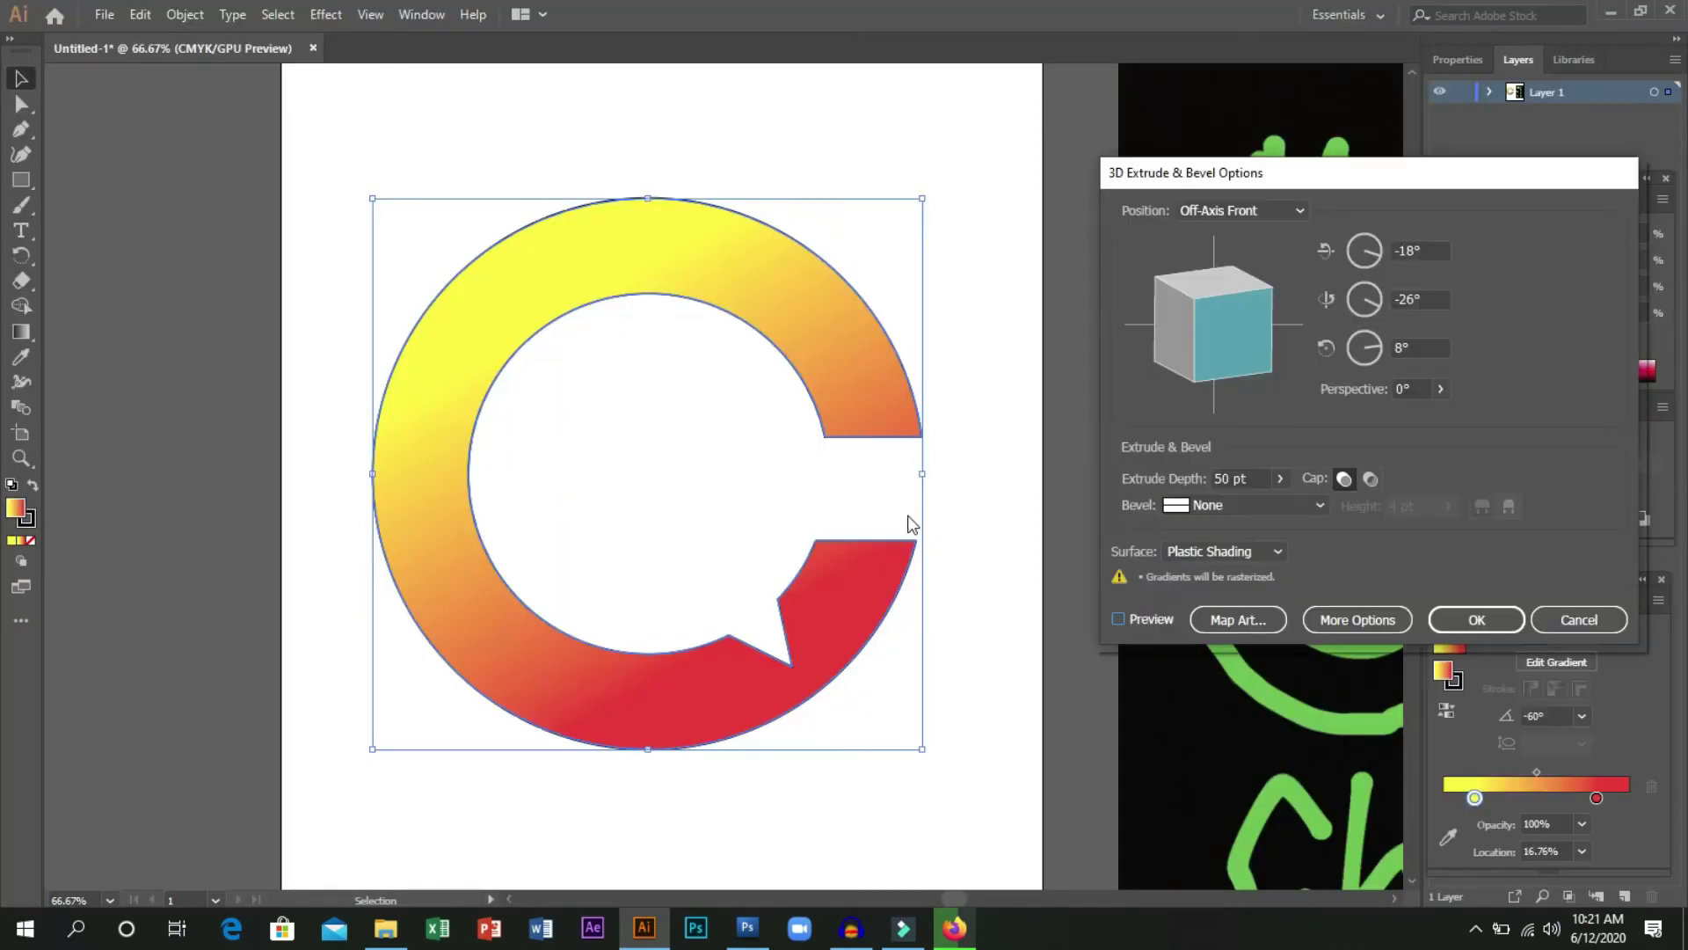
pyautogui.click(1120, 620)
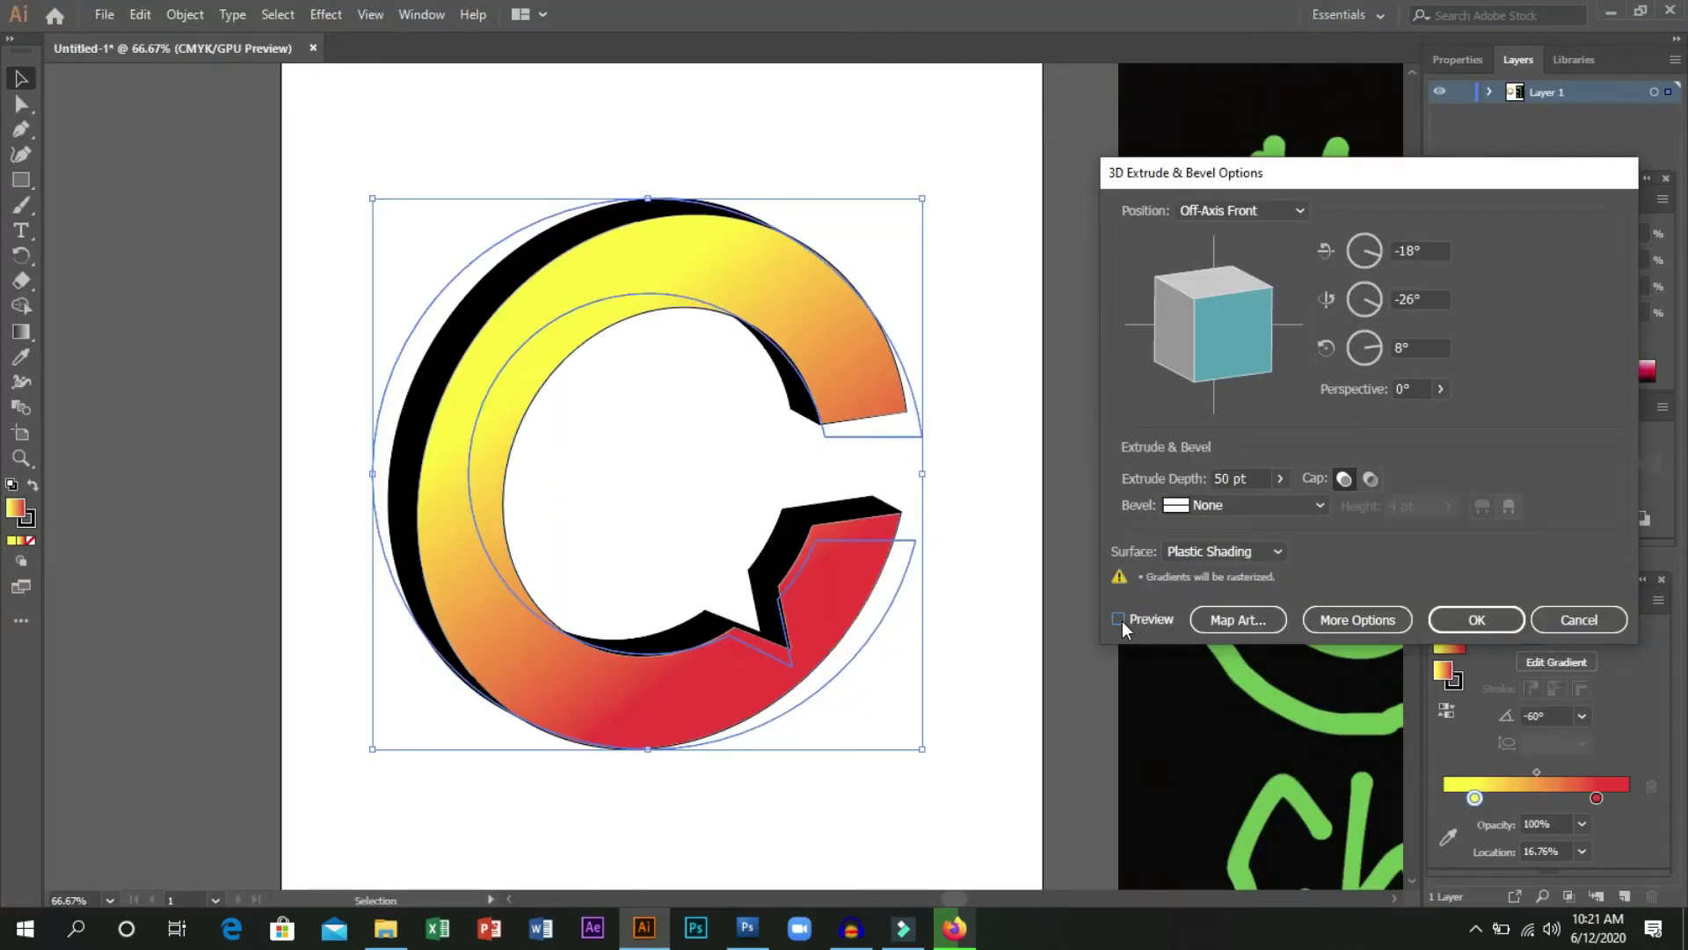
# Rotate the 3D extrusion to about -5°, -16° and 2°, apply it with a 30 pt depth, and deselect the shape.
pyautogui.moveTo(1206, 351); pyautogui.dragTo(1215, 335)
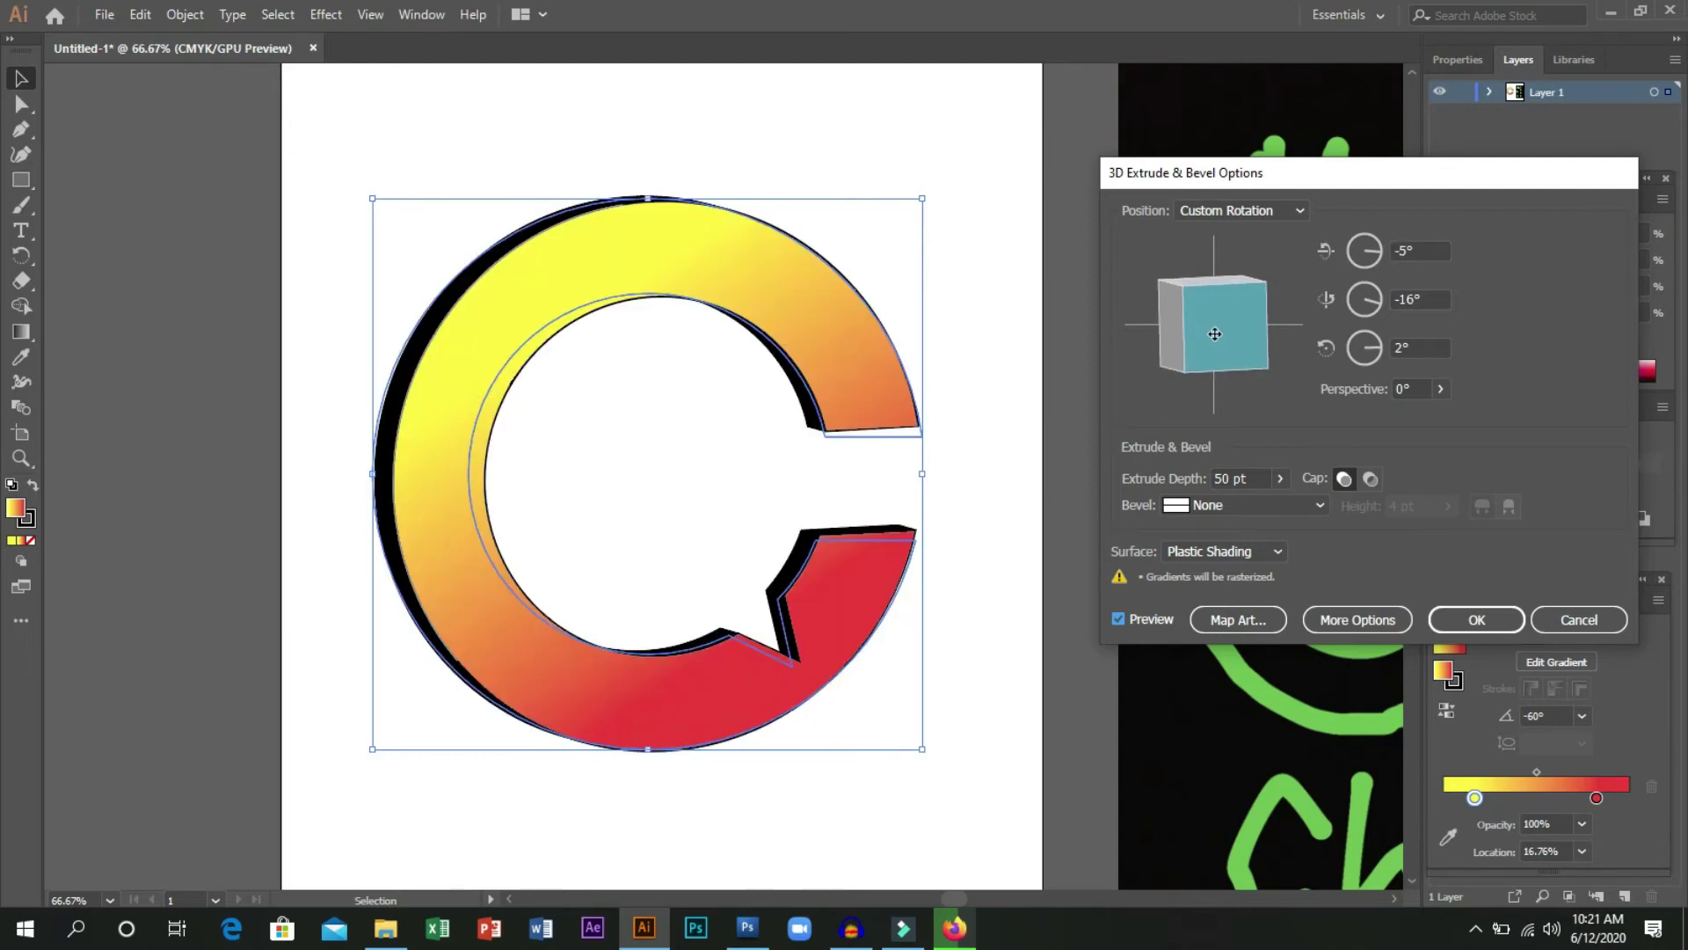
pyautogui.moveTo(1222, 475); pyautogui.dragTo(1208, 486)
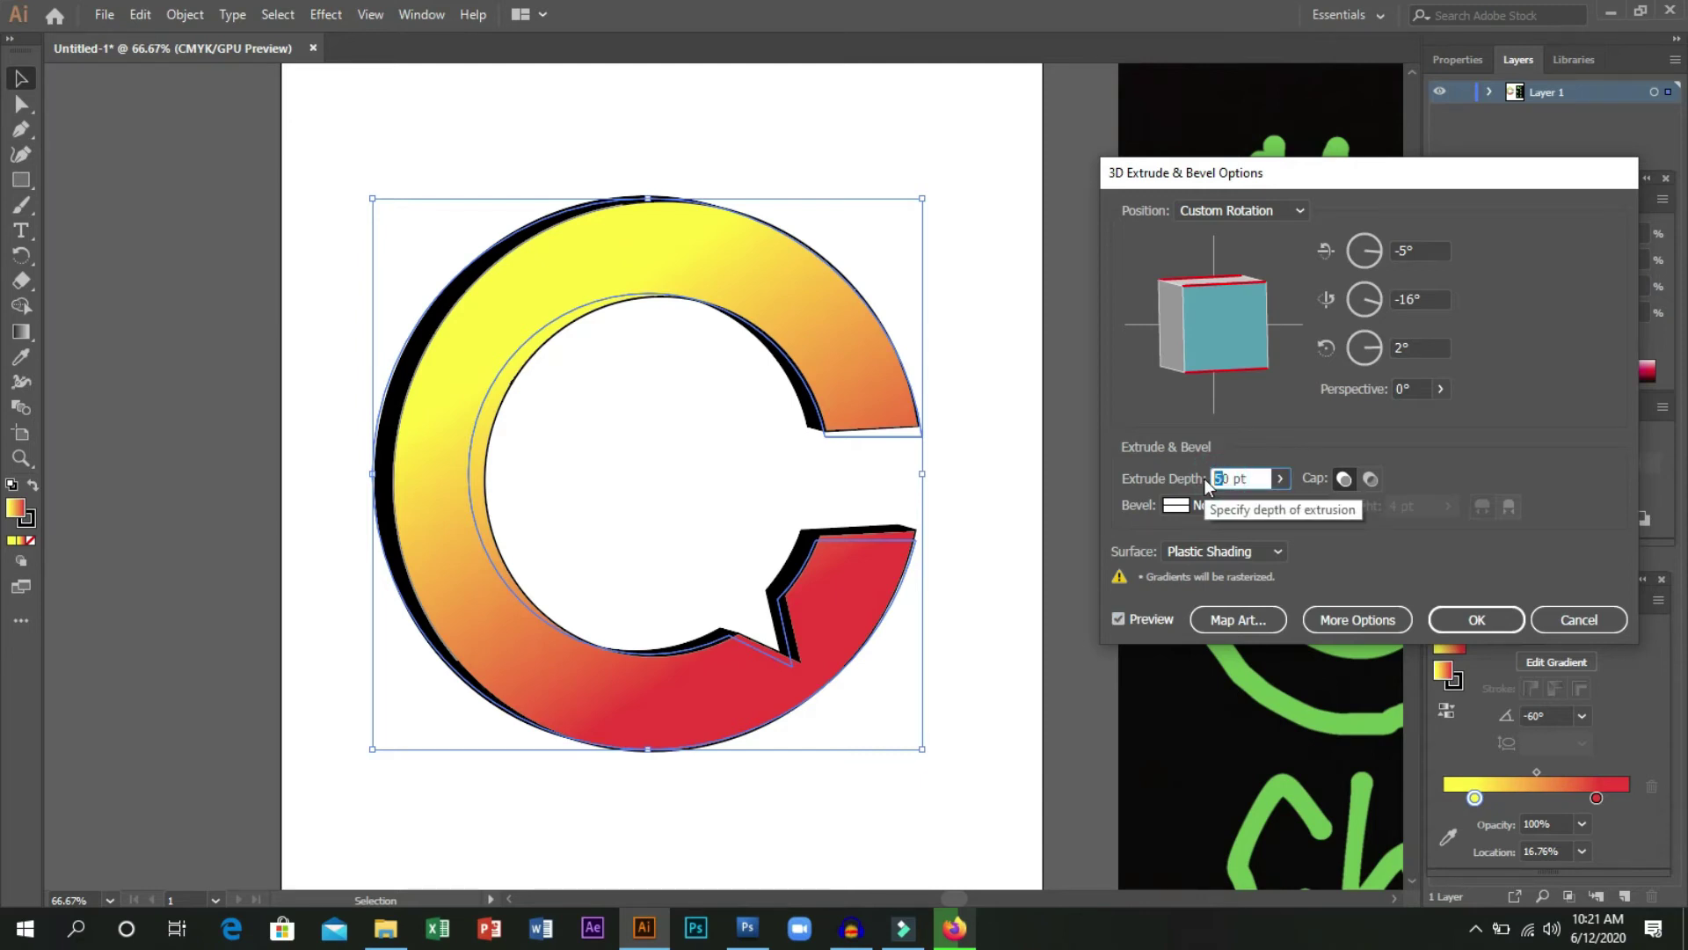
pyautogui.write('3')
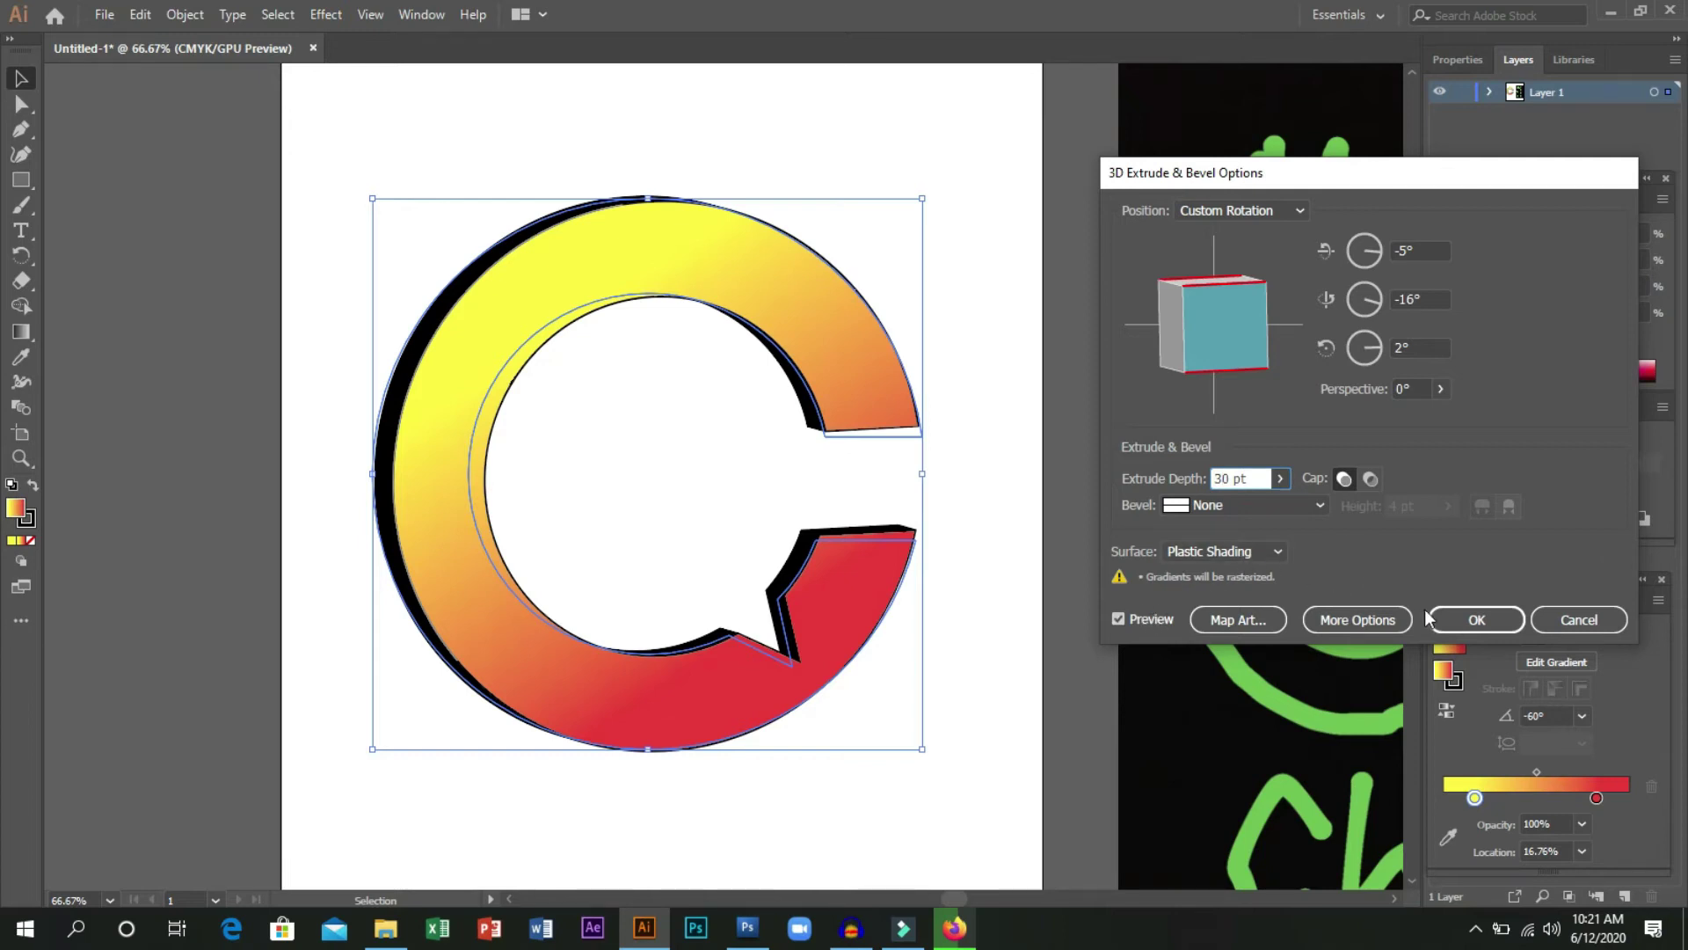
pyautogui.click(1461, 625)
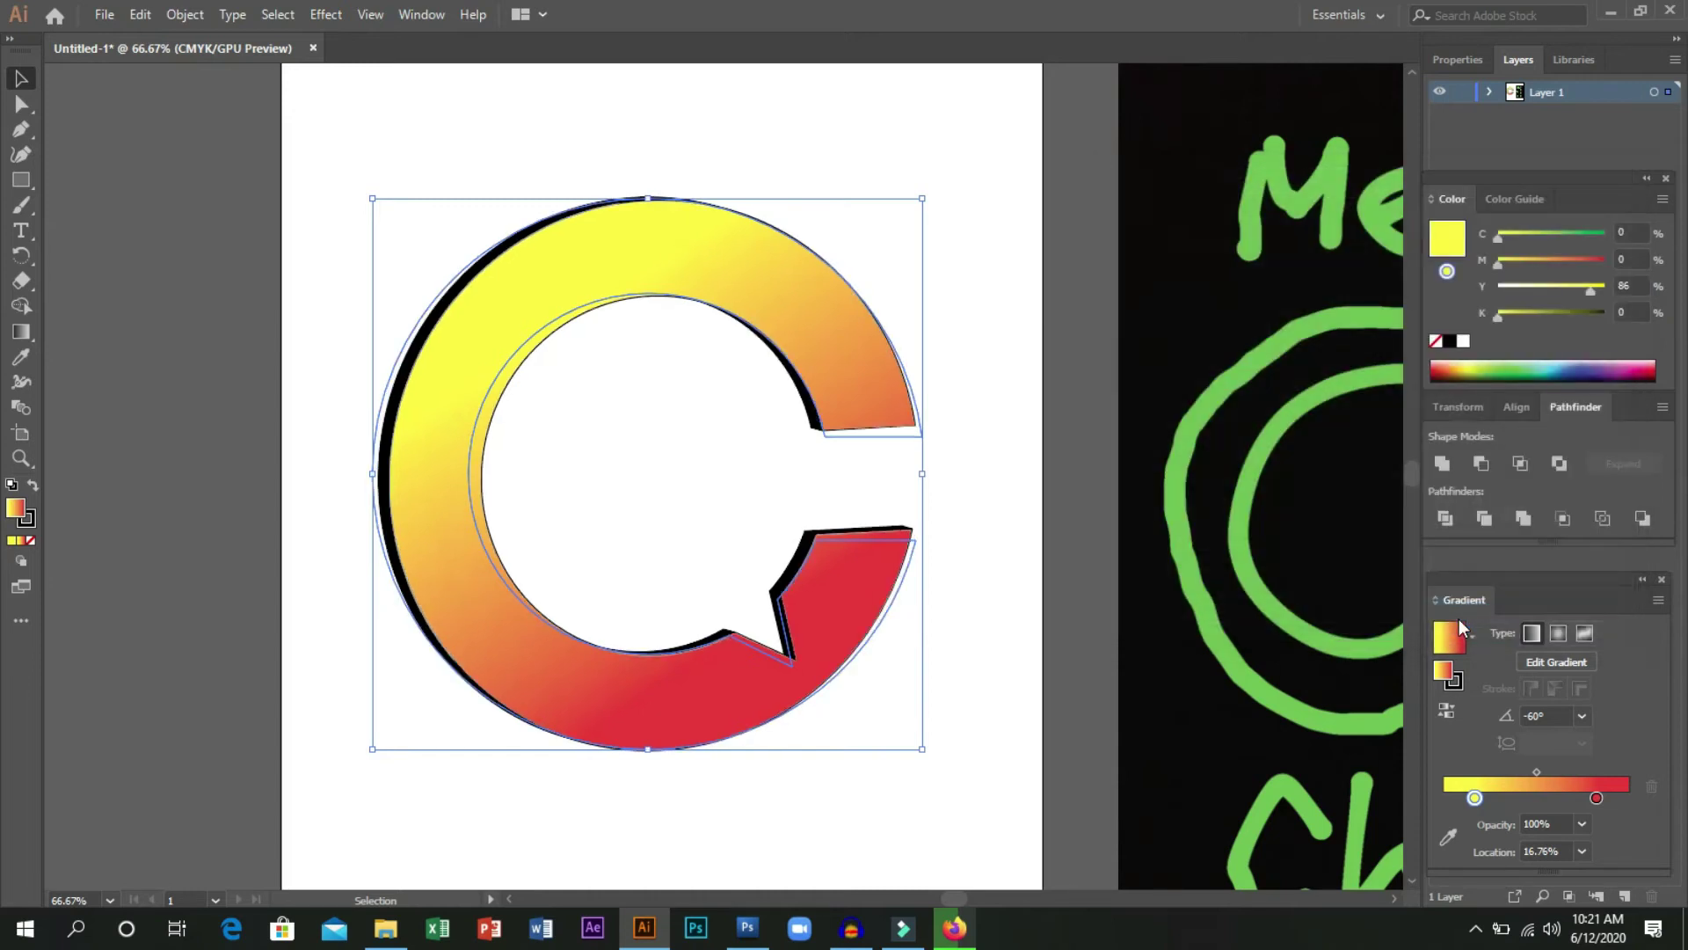
pyautogui.click(954, 604)
pyautogui.scroll(-1, 953, 603)
pyautogui.scroll(-1, 951, 600)
pyautogui.scroll(2, 932, 587)
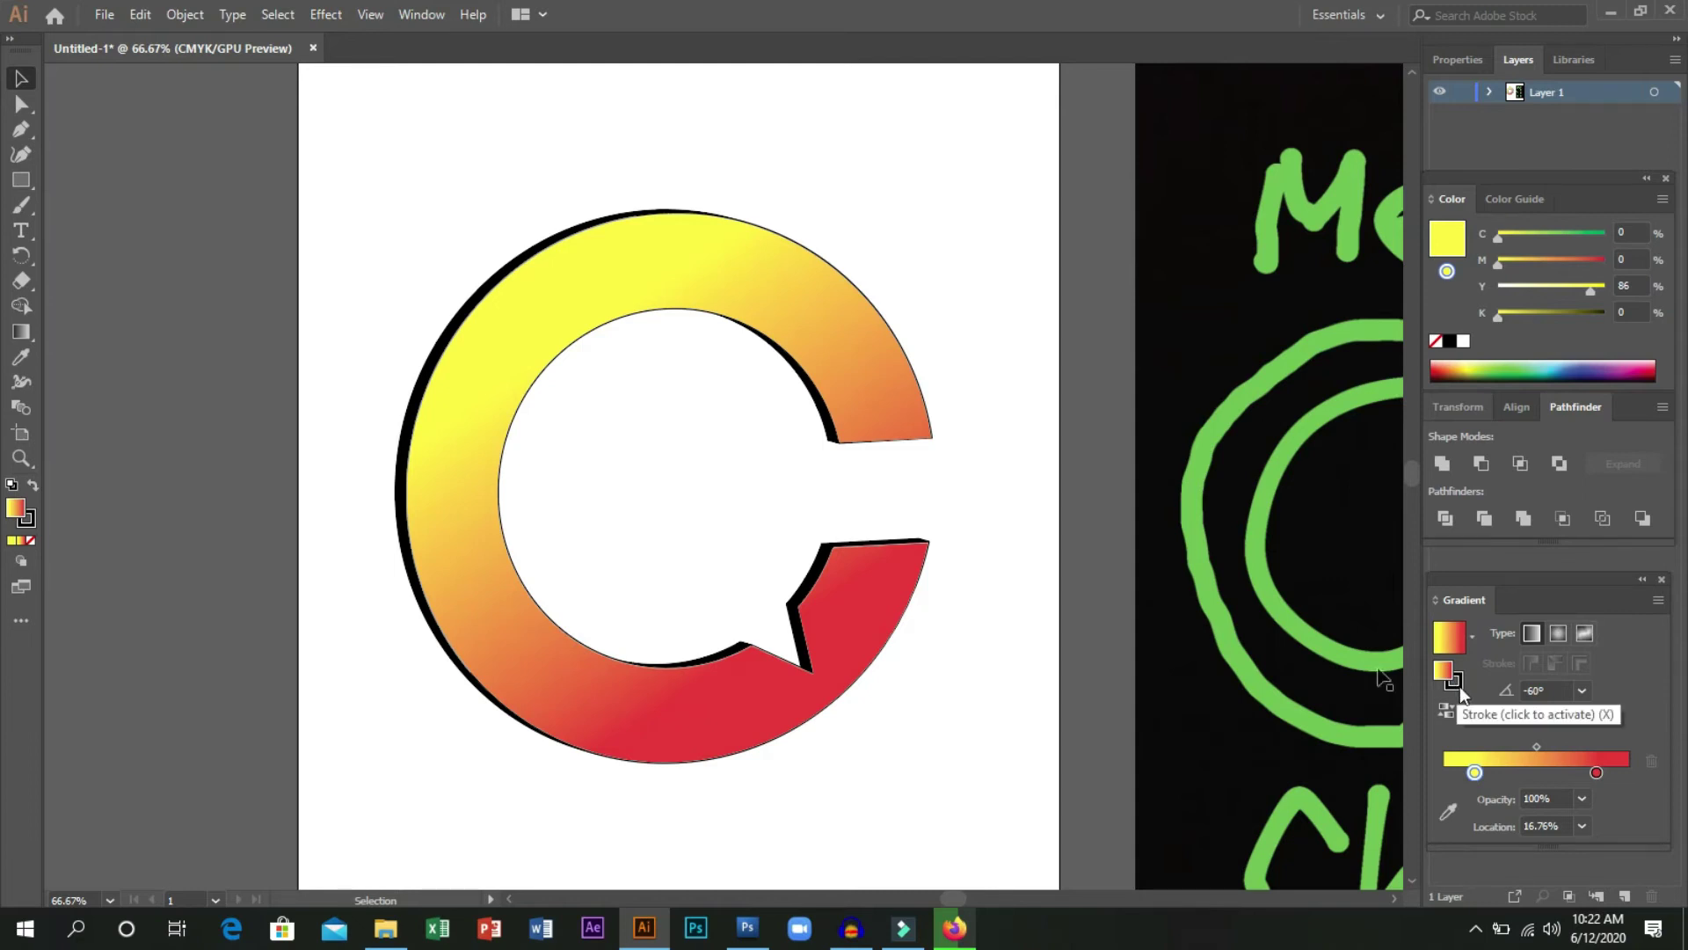
# Set the stroke color to a muted gray (C 51.6, M 50.87, Y 45.26, K 12.34) with nothing selected.
pyautogui.click(851, 568)
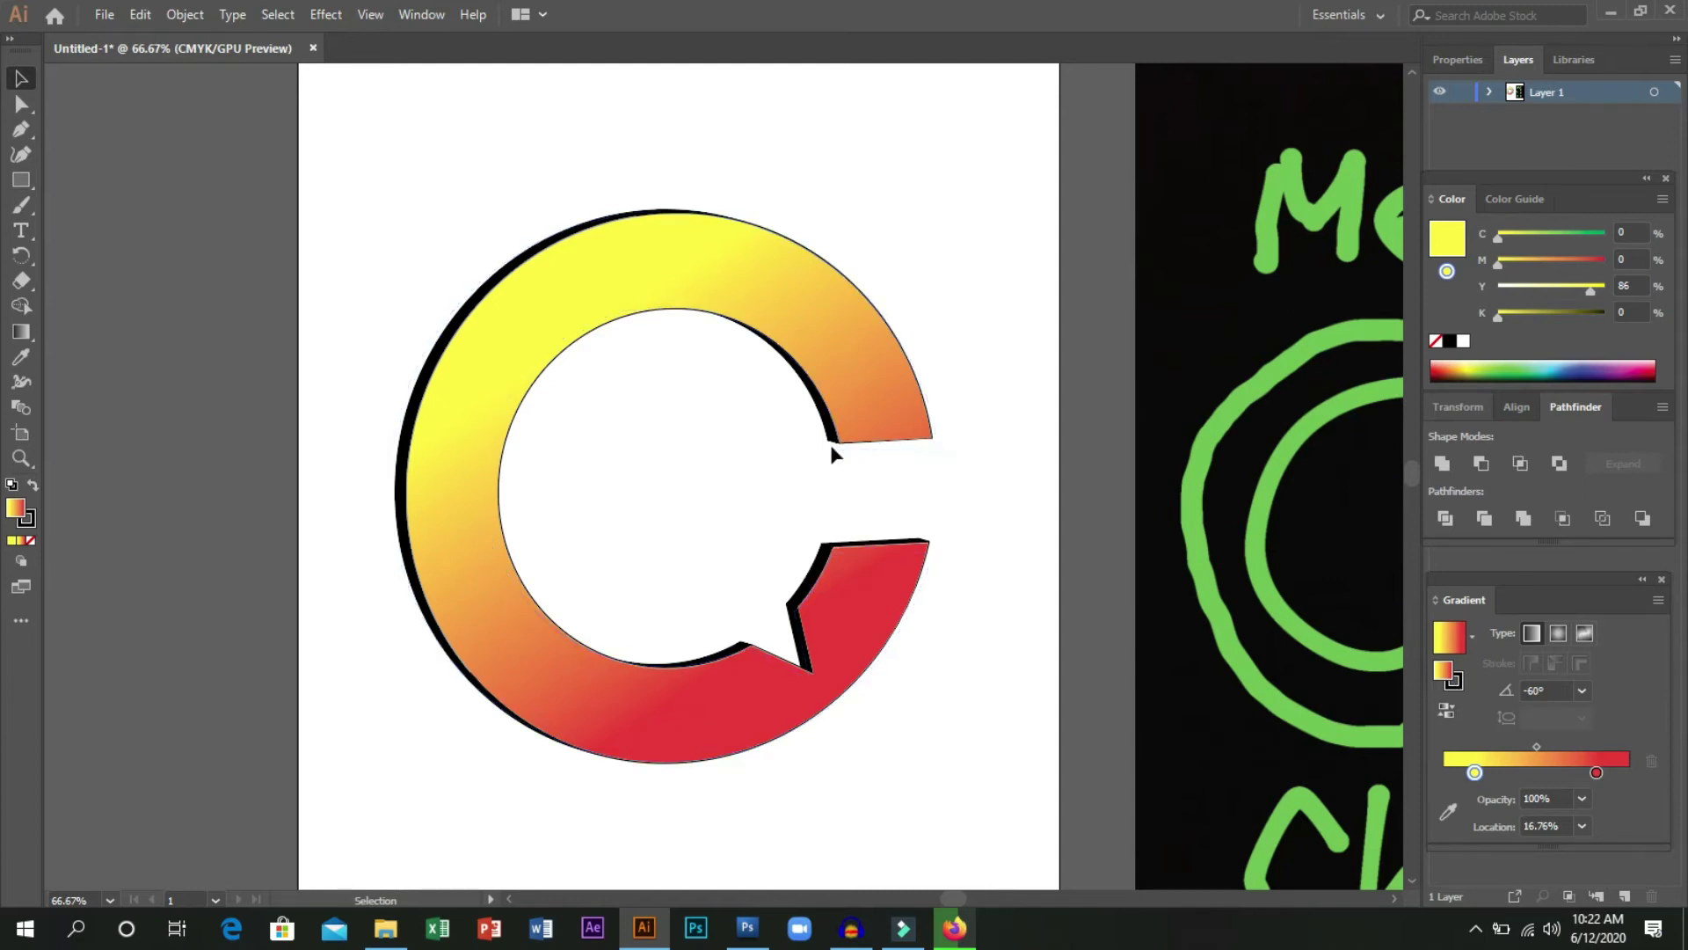
pyautogui.click(497, 219)
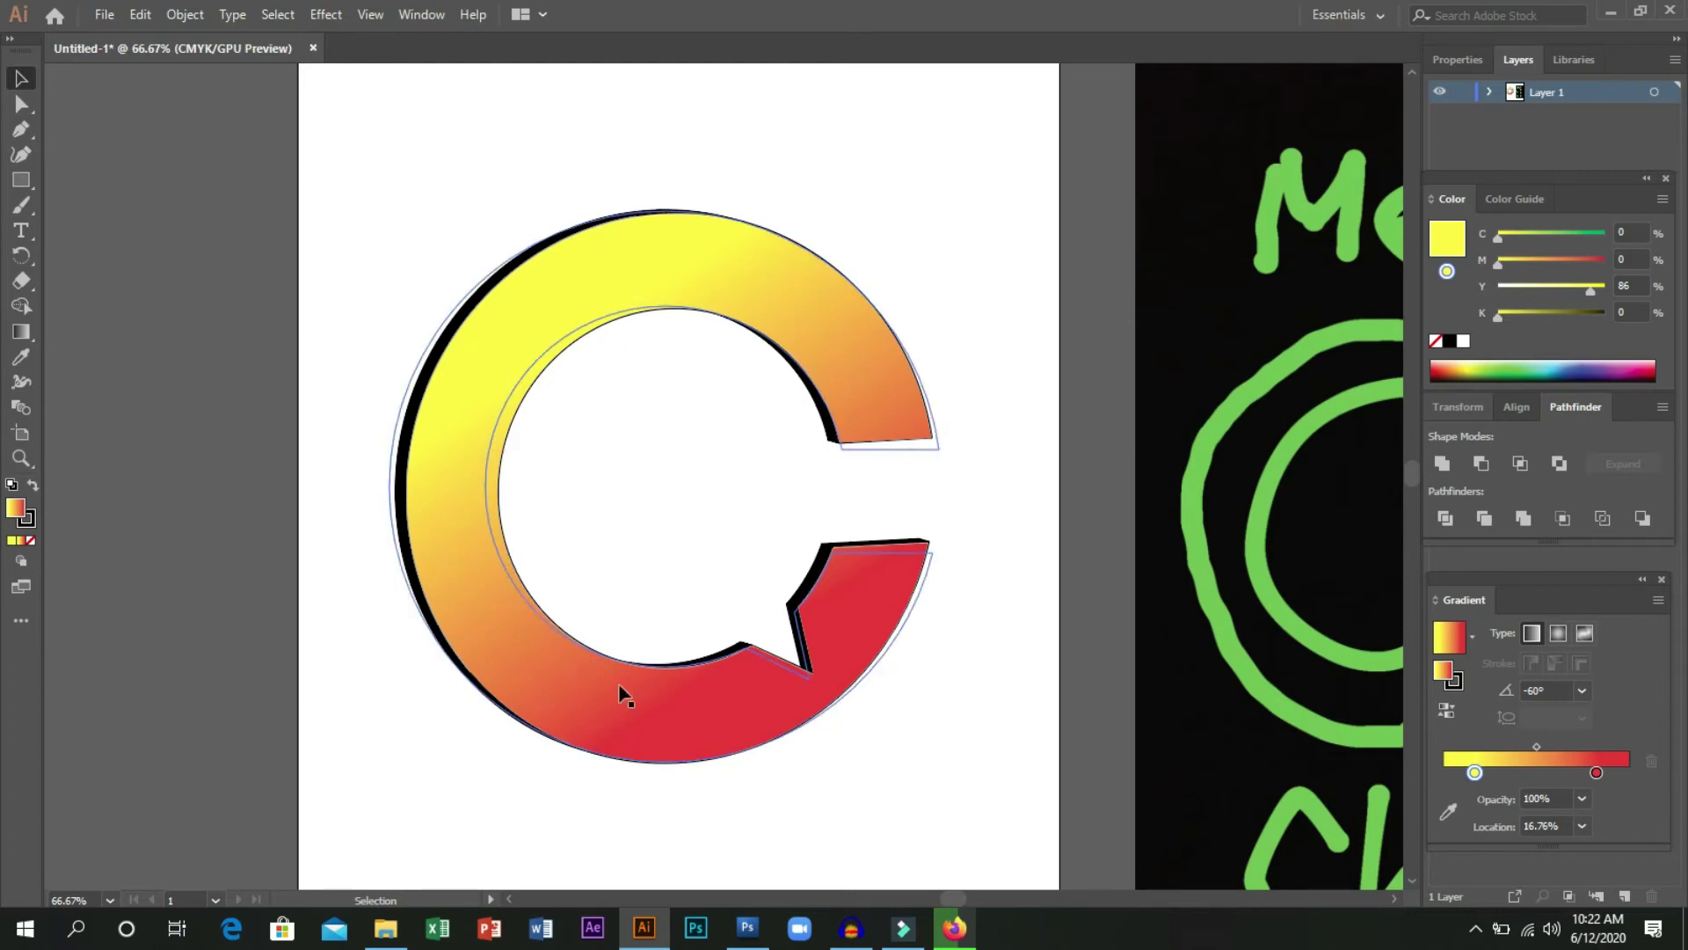
pyautogui.click(1454, 679)
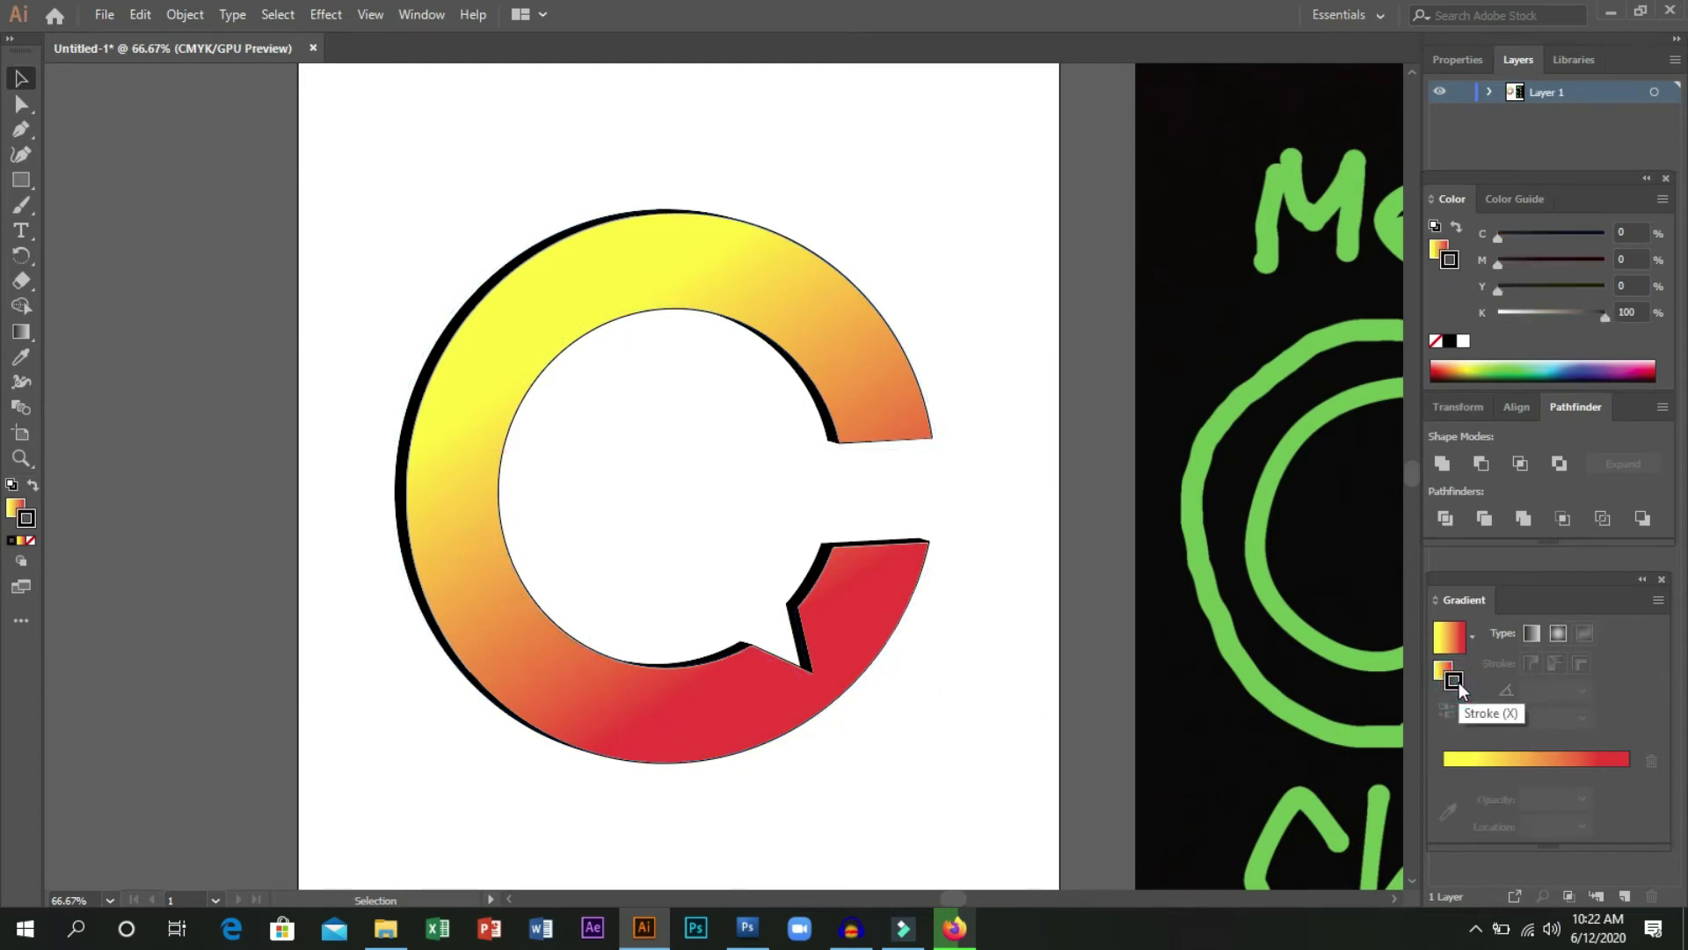
pyautogui.doubleClick(1454, 679)
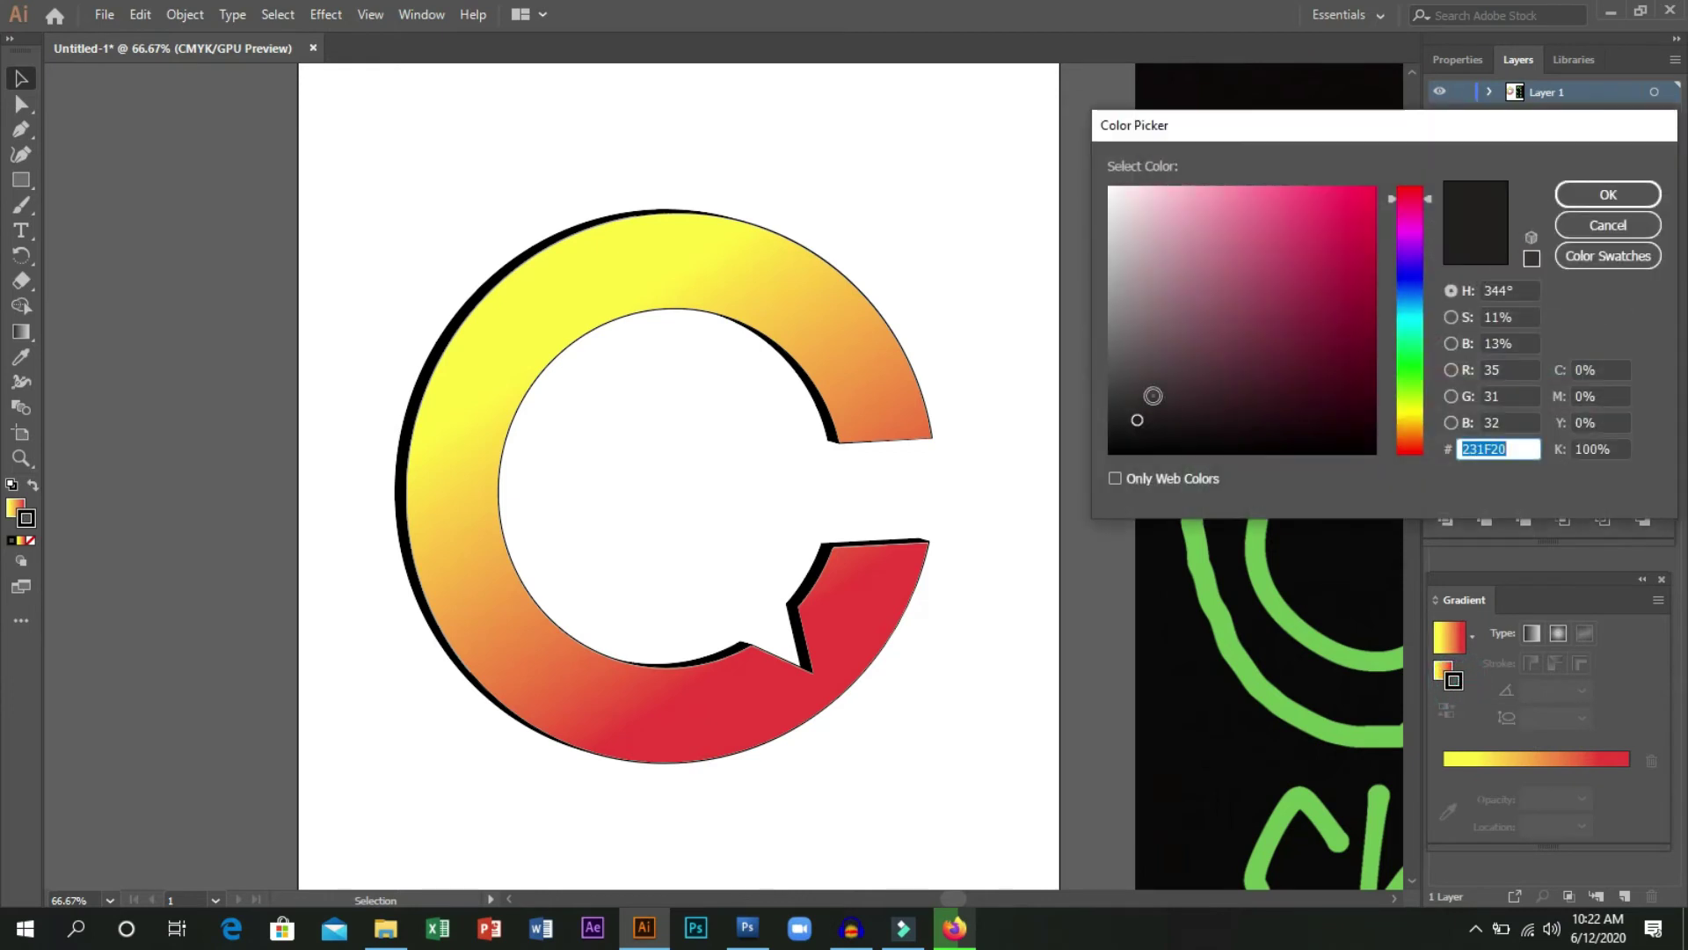
pyautogui.click(1149, 398)
pyautogui.click(1150, 345)
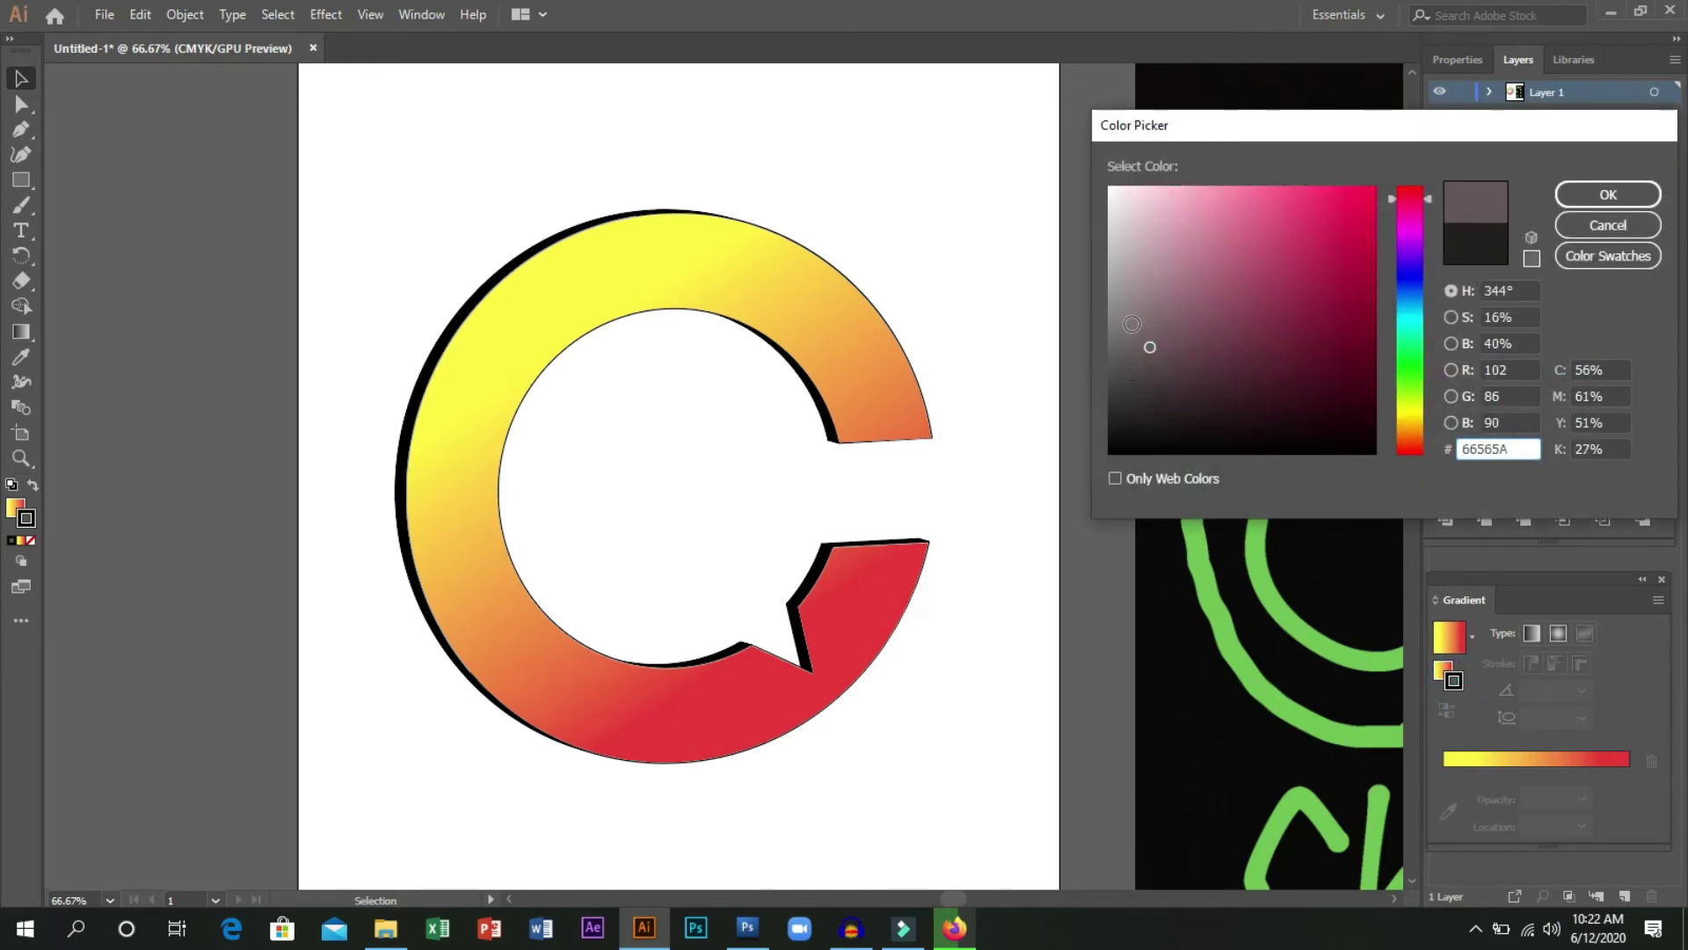
pyautogui.click(1132, 323)
pyautogui.click(1570, 198)
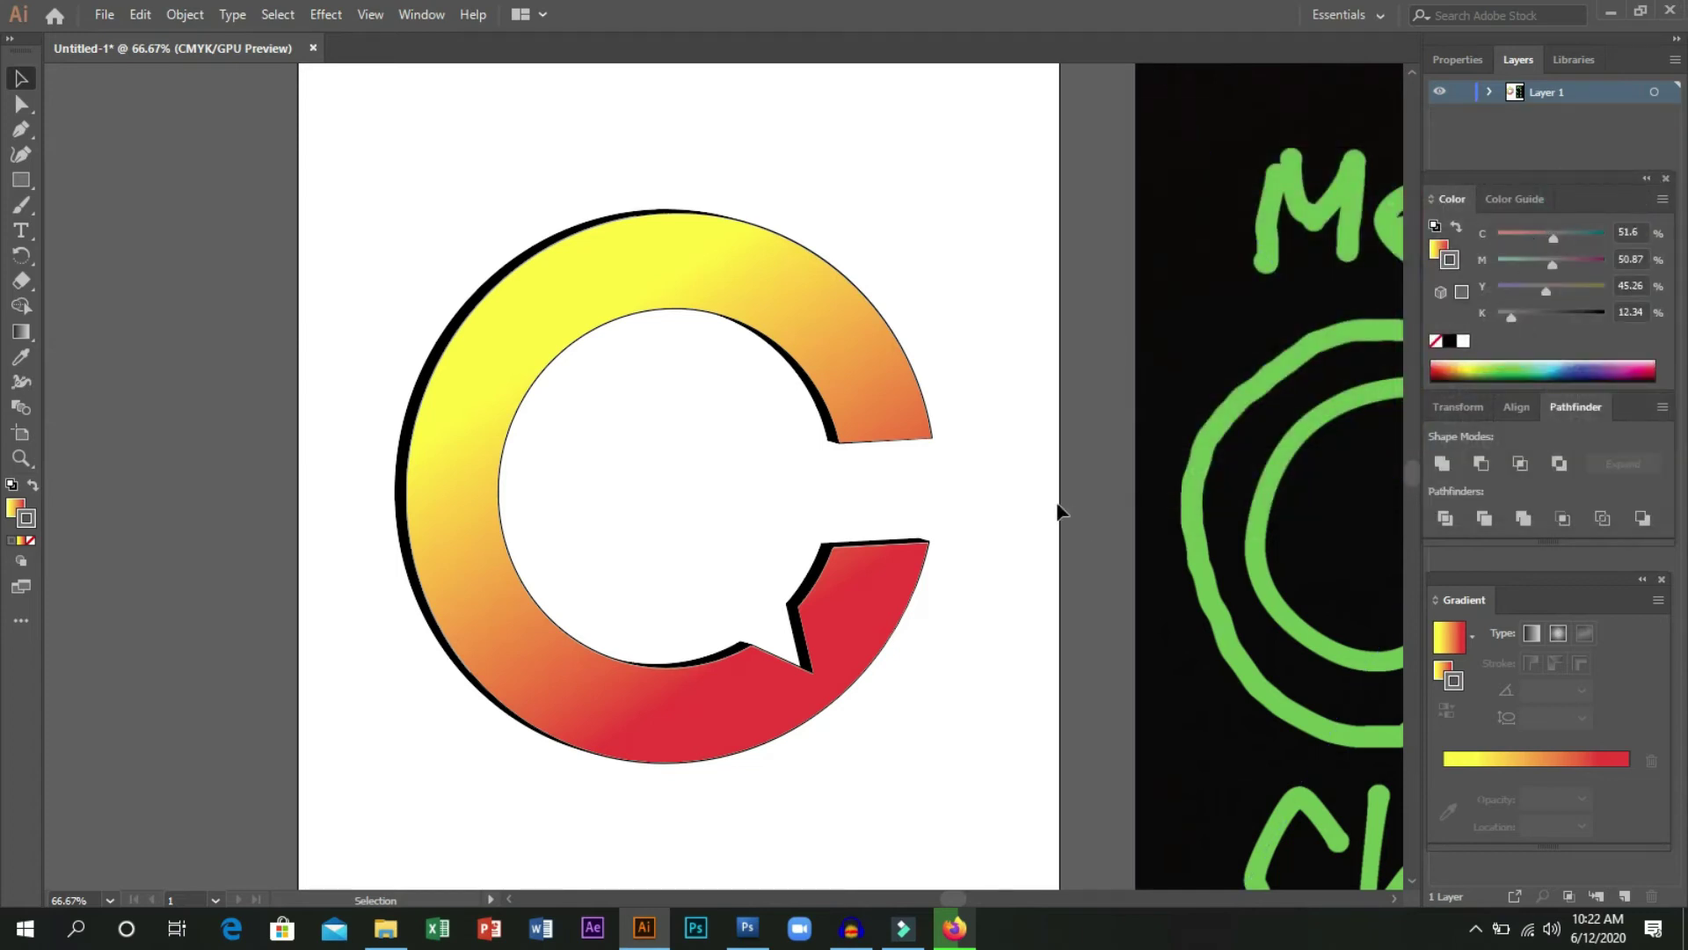
# Select the extruded C-shape and lighten its black stroke color to a gray tone.
pyautogui.click(21, 80)
pyautogui.click(465, 325)
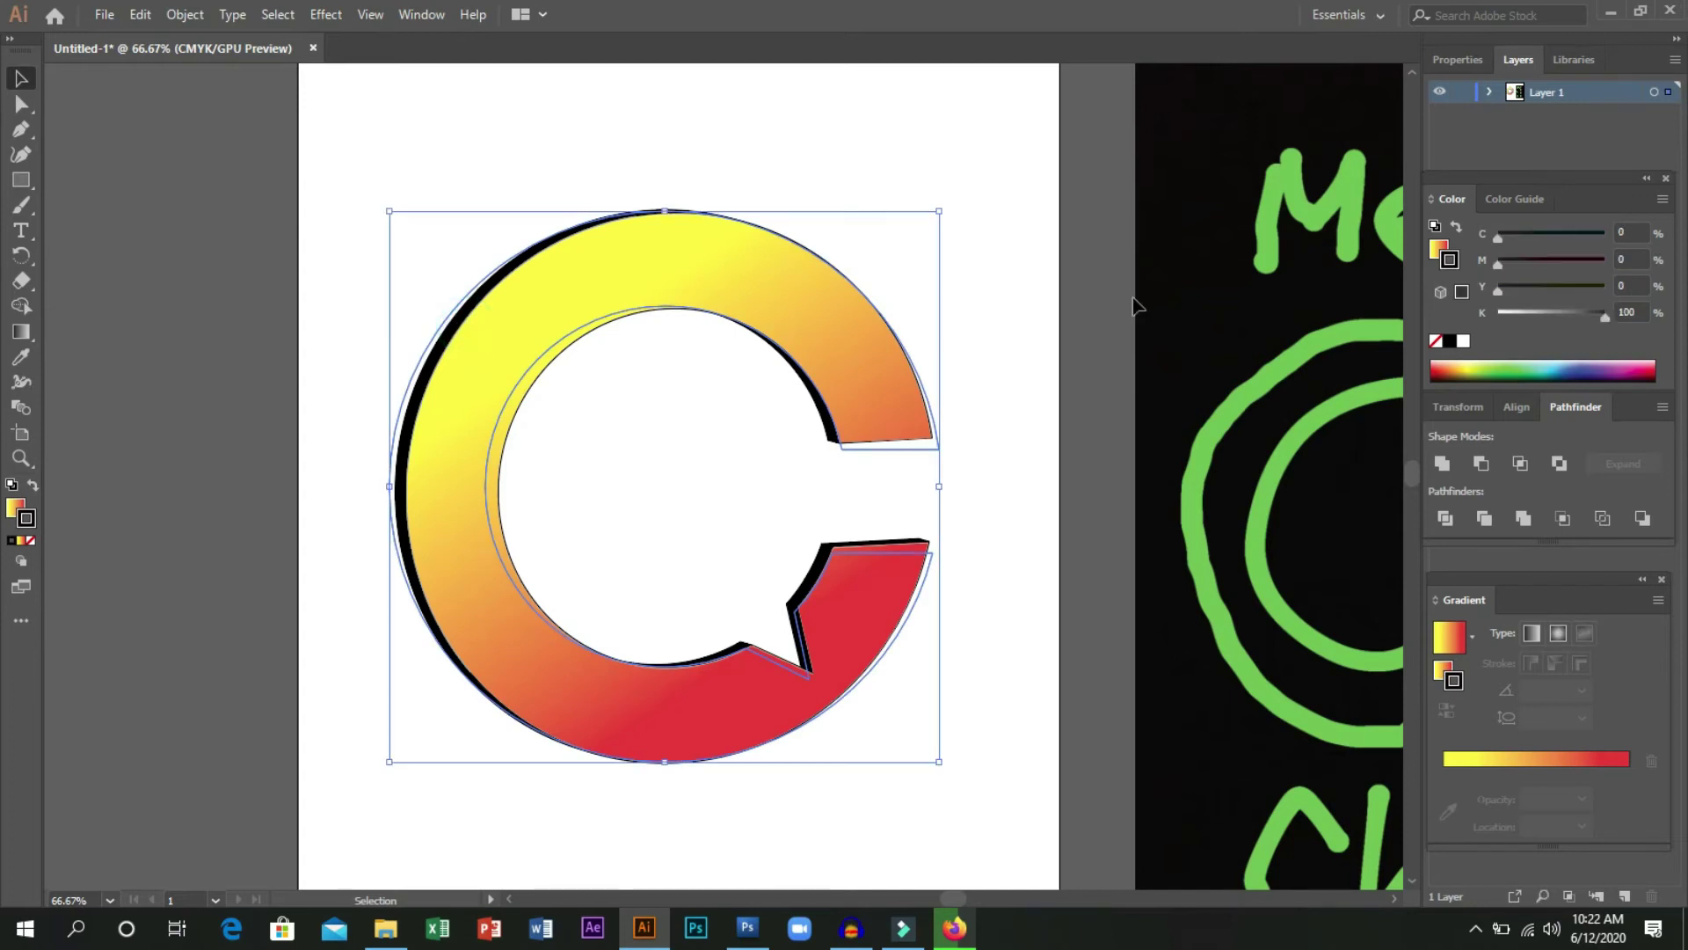
pyautogui.doubleClick(1449, 259)
pyautogui.moveTo(1148, 402); pyautogui.dragTo(1148, 361)
pyautogui.click(1578, 198)
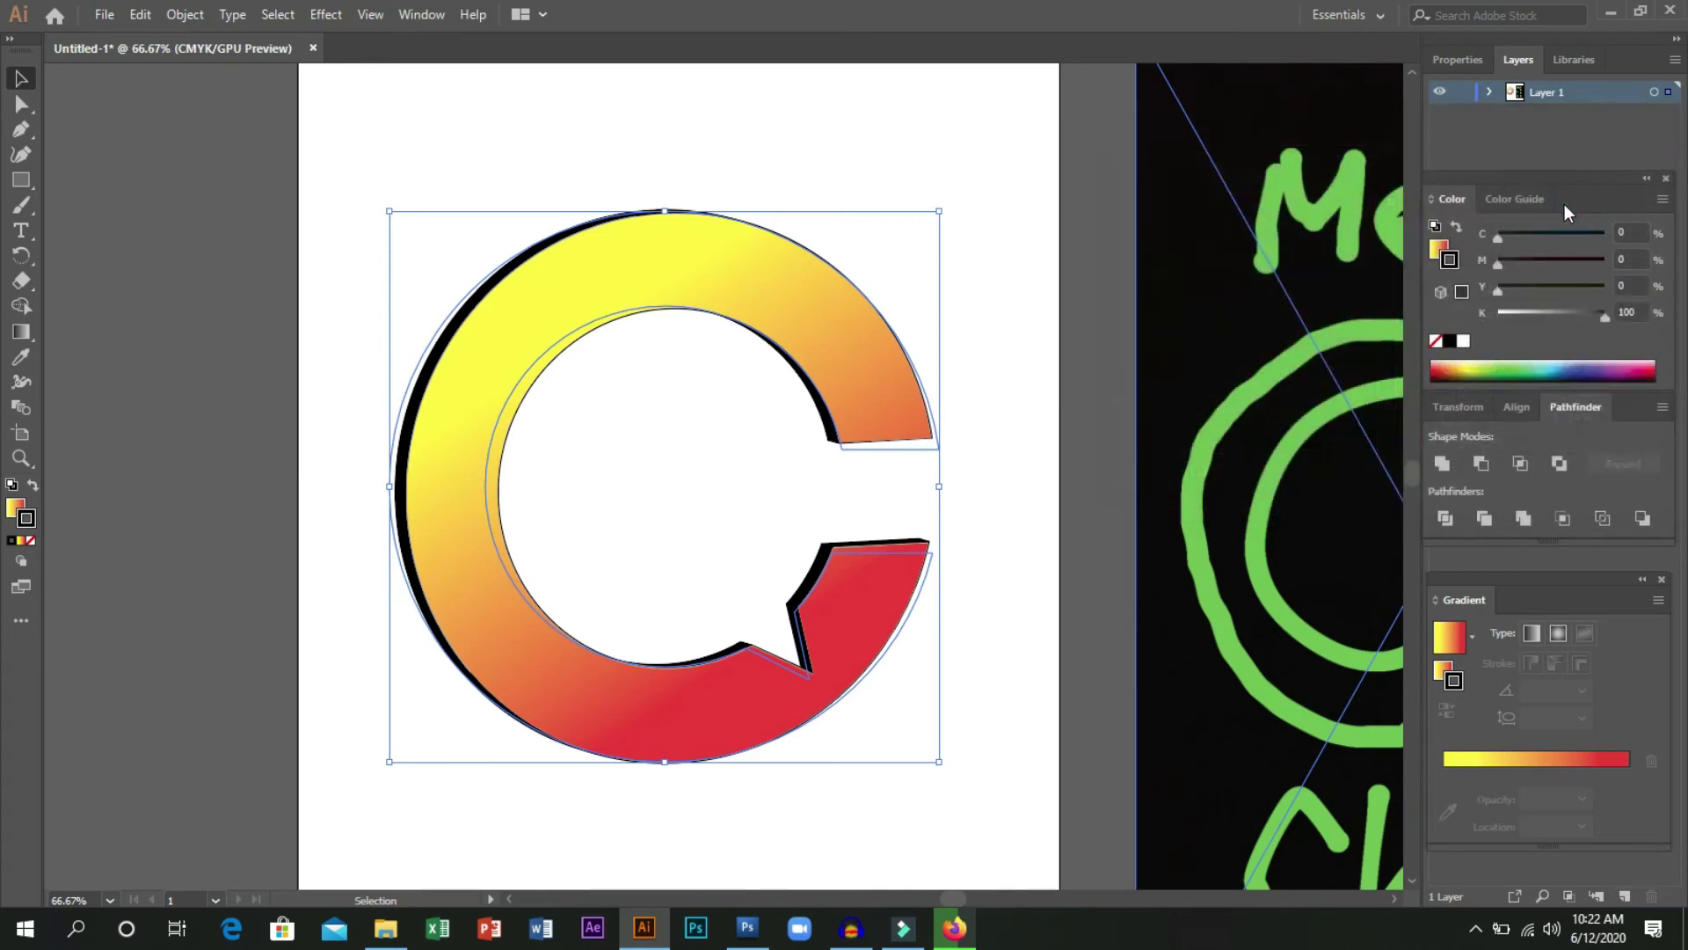
# Set the extruded C-shape's stroke color to dark gray 2D2D2D and deselect the shape.
pyautogui.click(1009, 323)
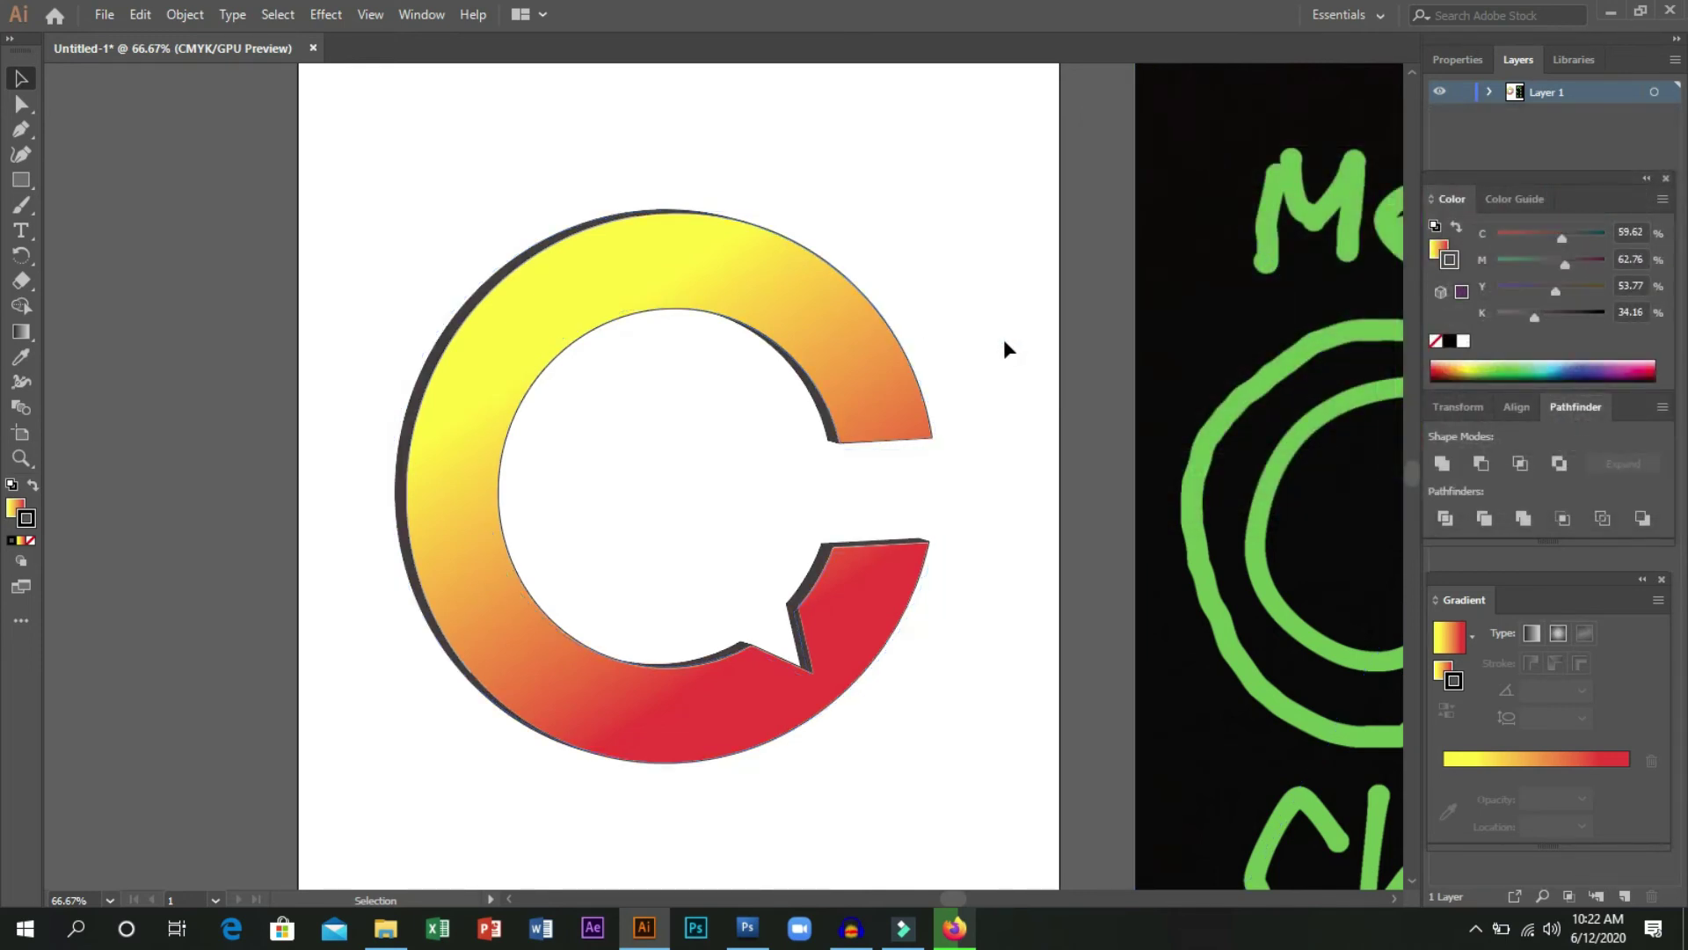
pyautogui.click(467, 339)
pyautogui.click(1452, 264)
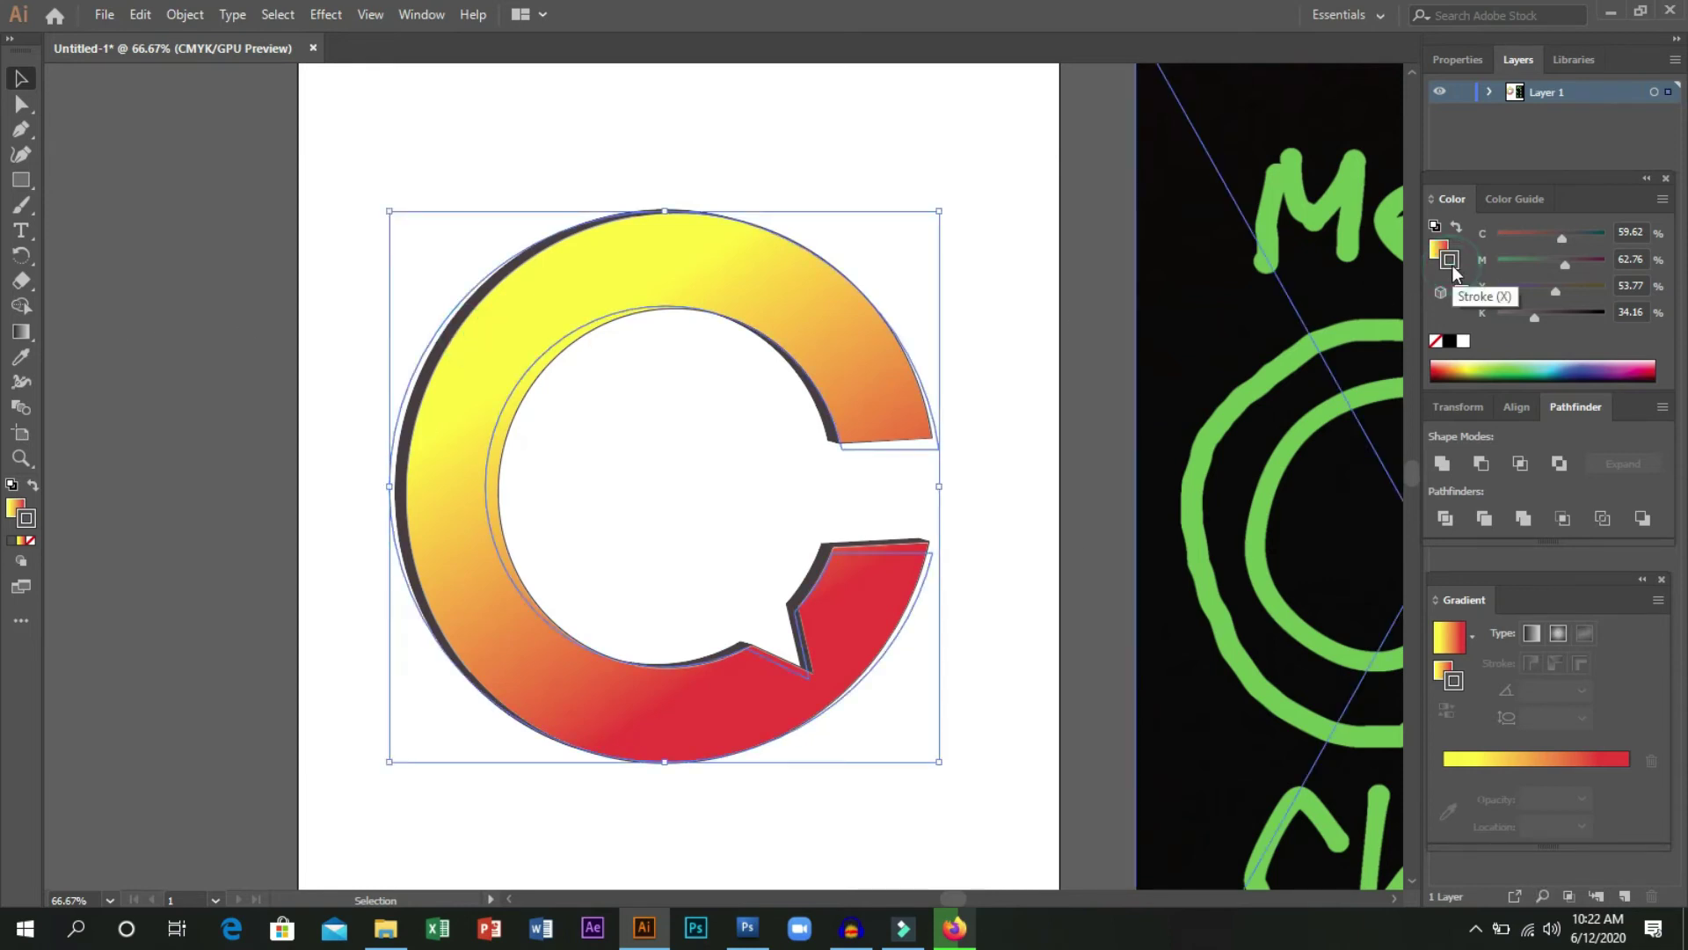
pyautogui.doubleClick(1452, 264)
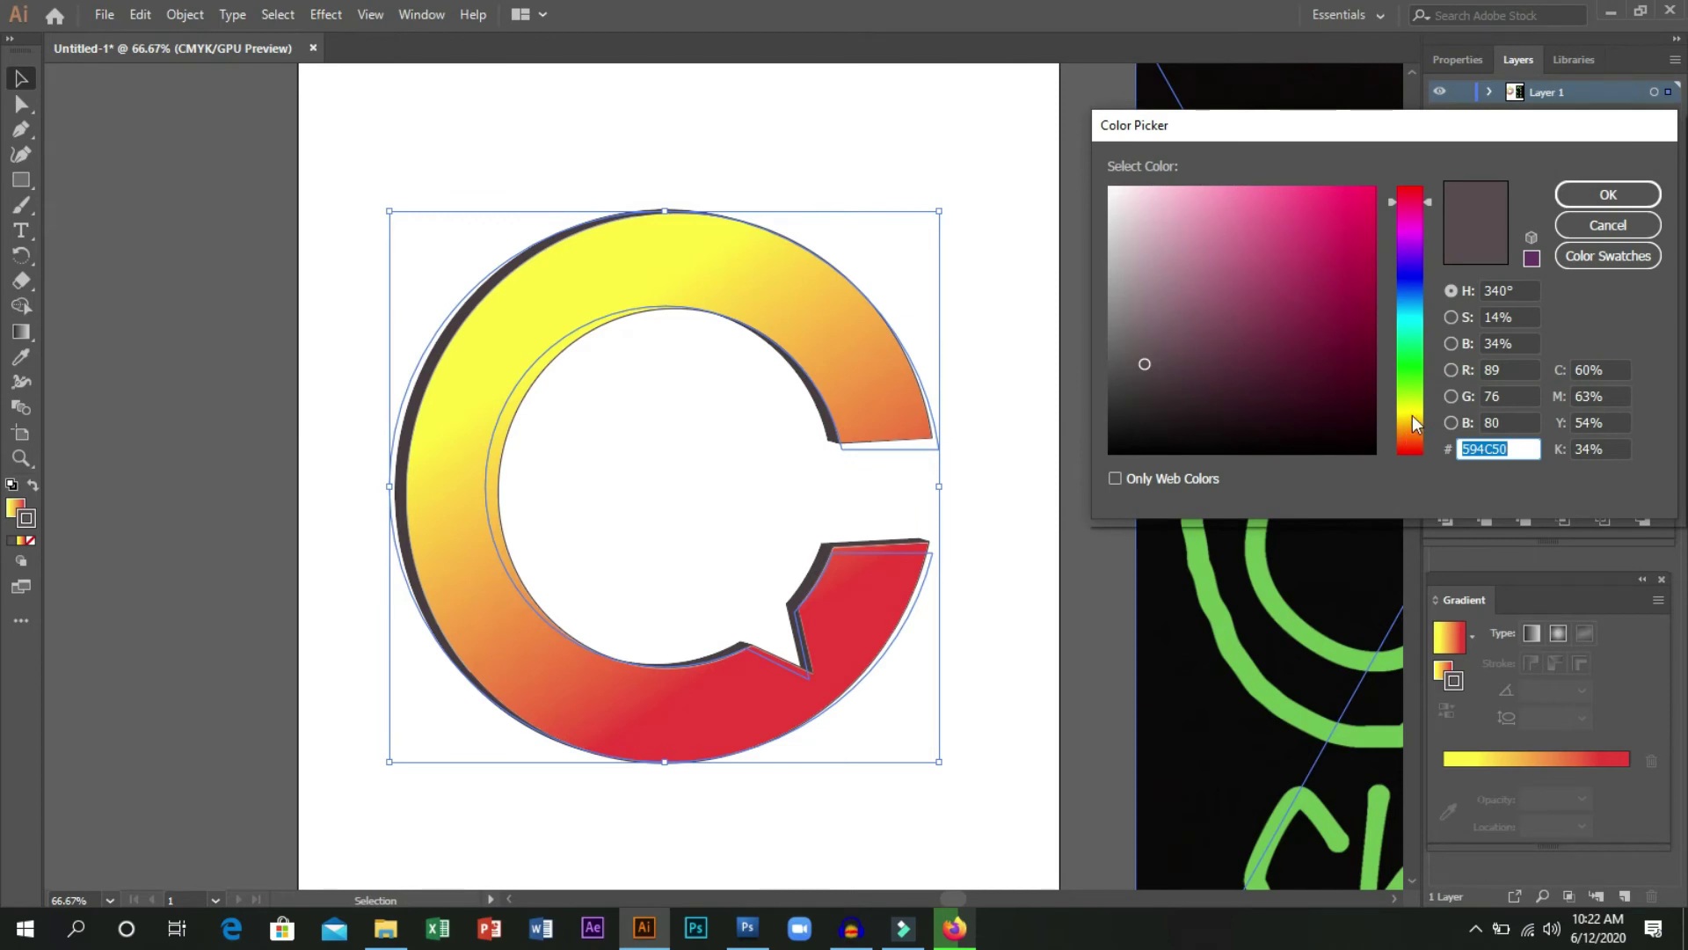
pyautogui.click(1223, 412)
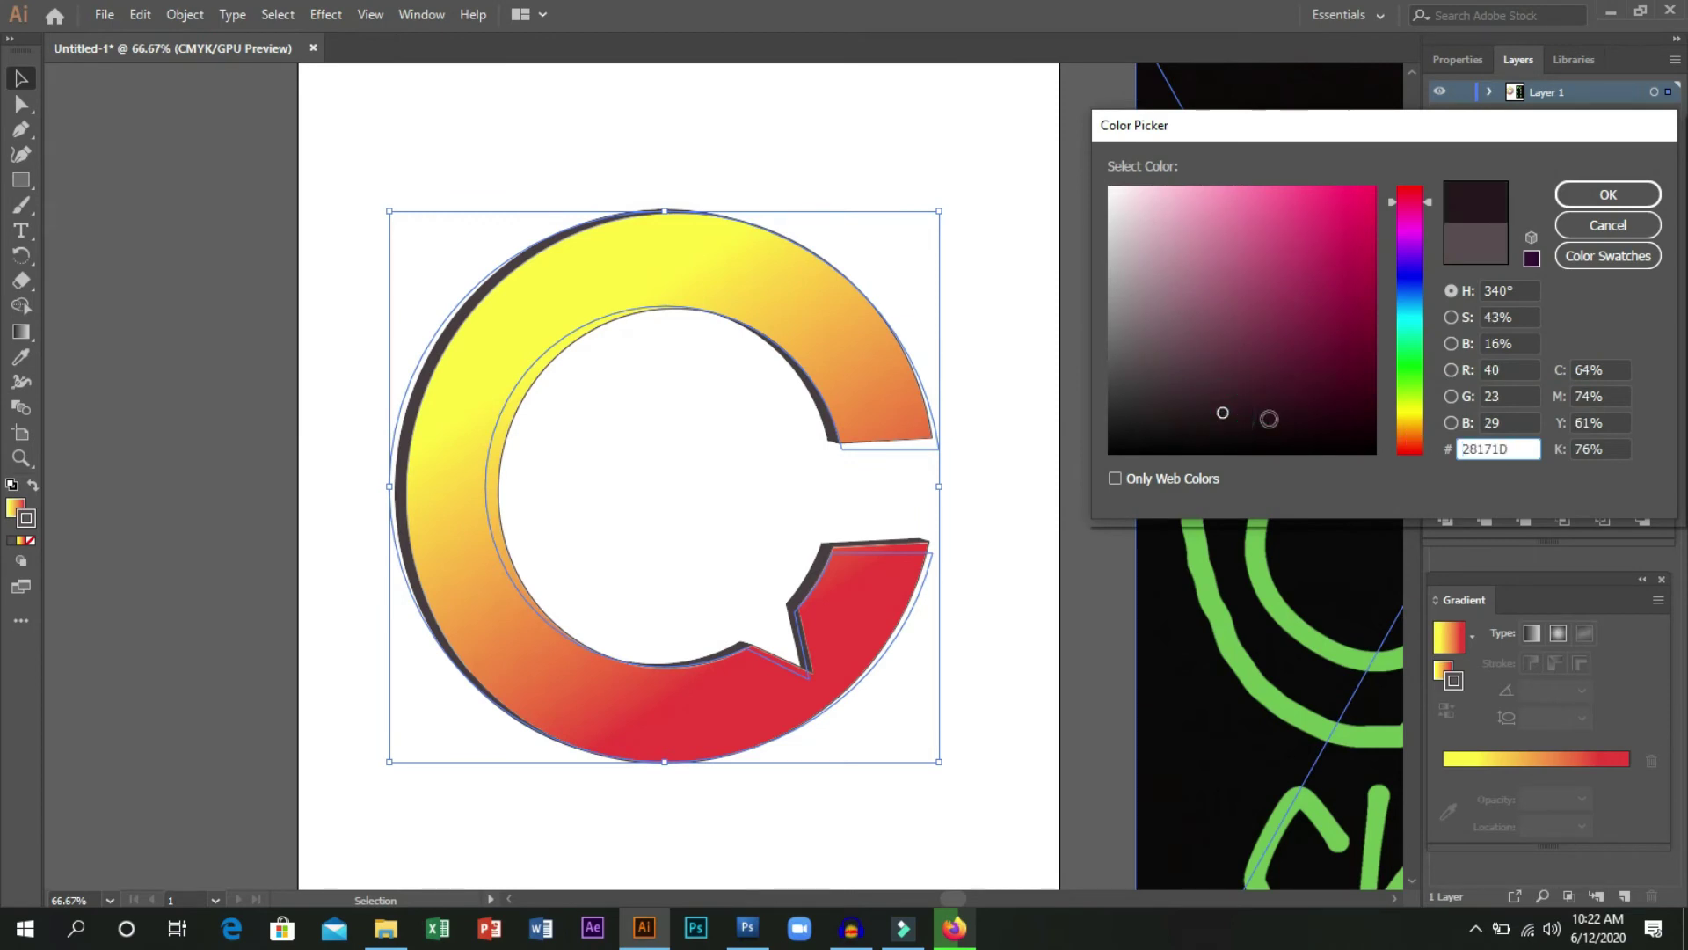
pyautogui.click(1110, 407)
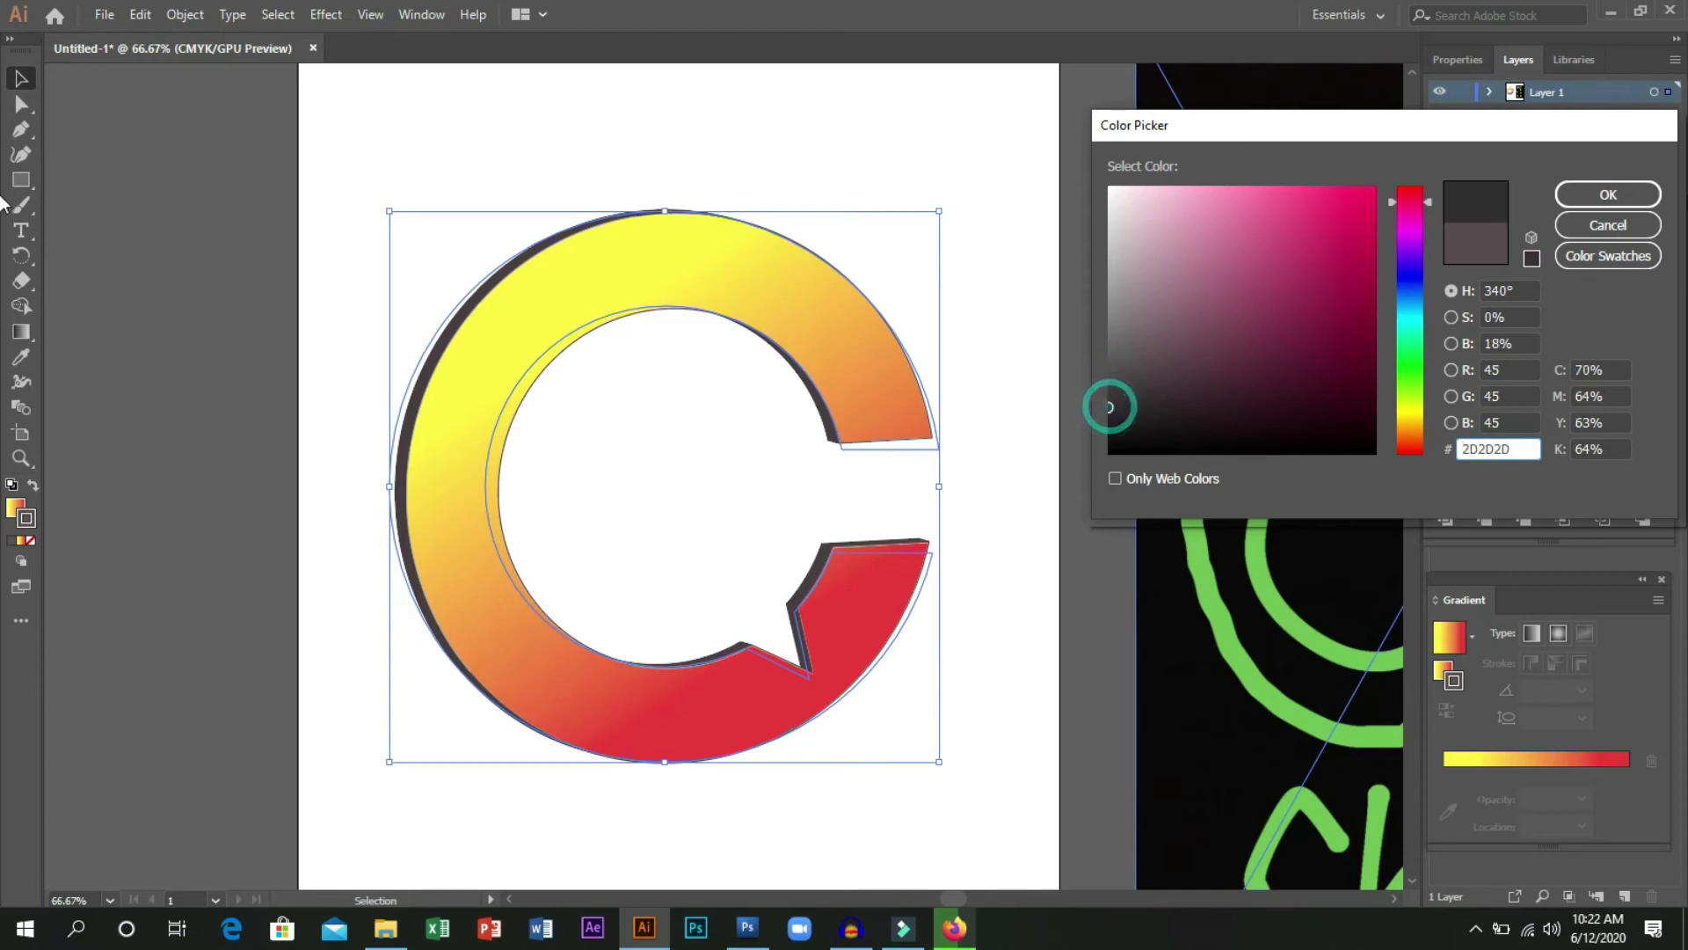
pyautogui.click(1648, 194)
pyautogui.hotkey('ctrl', 'z')
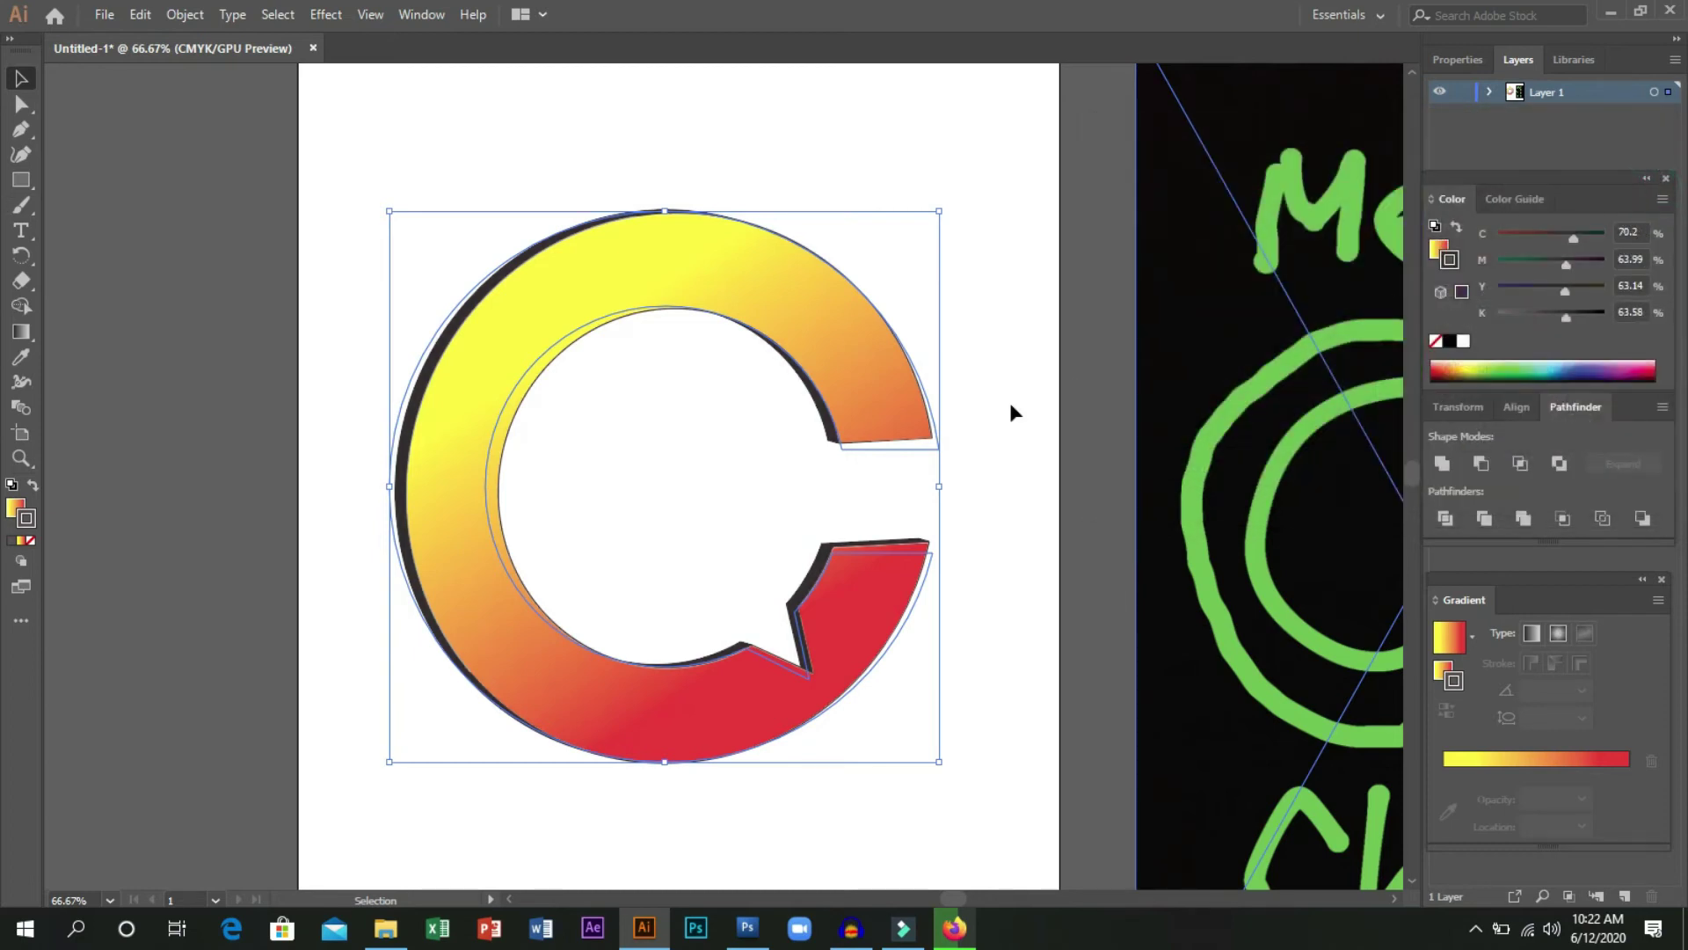
pyautogui.click(965, 594)
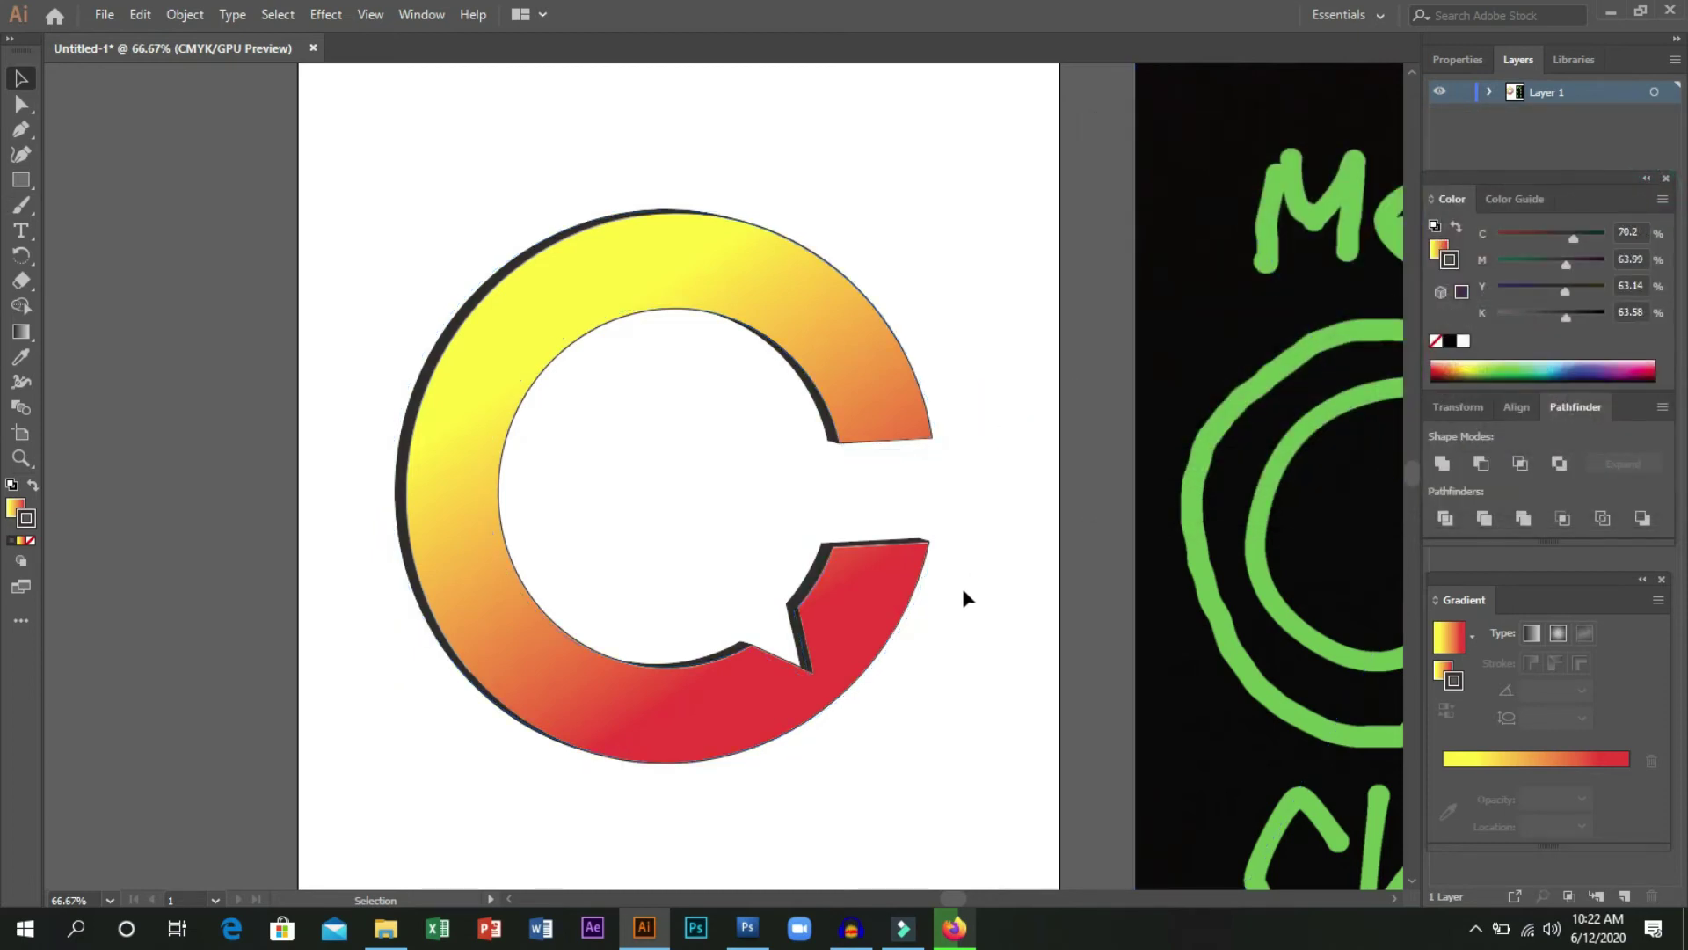
pyautogui.hotkey('ctrl', 'z')
pyautogui.scroll(-1, 963, 586)
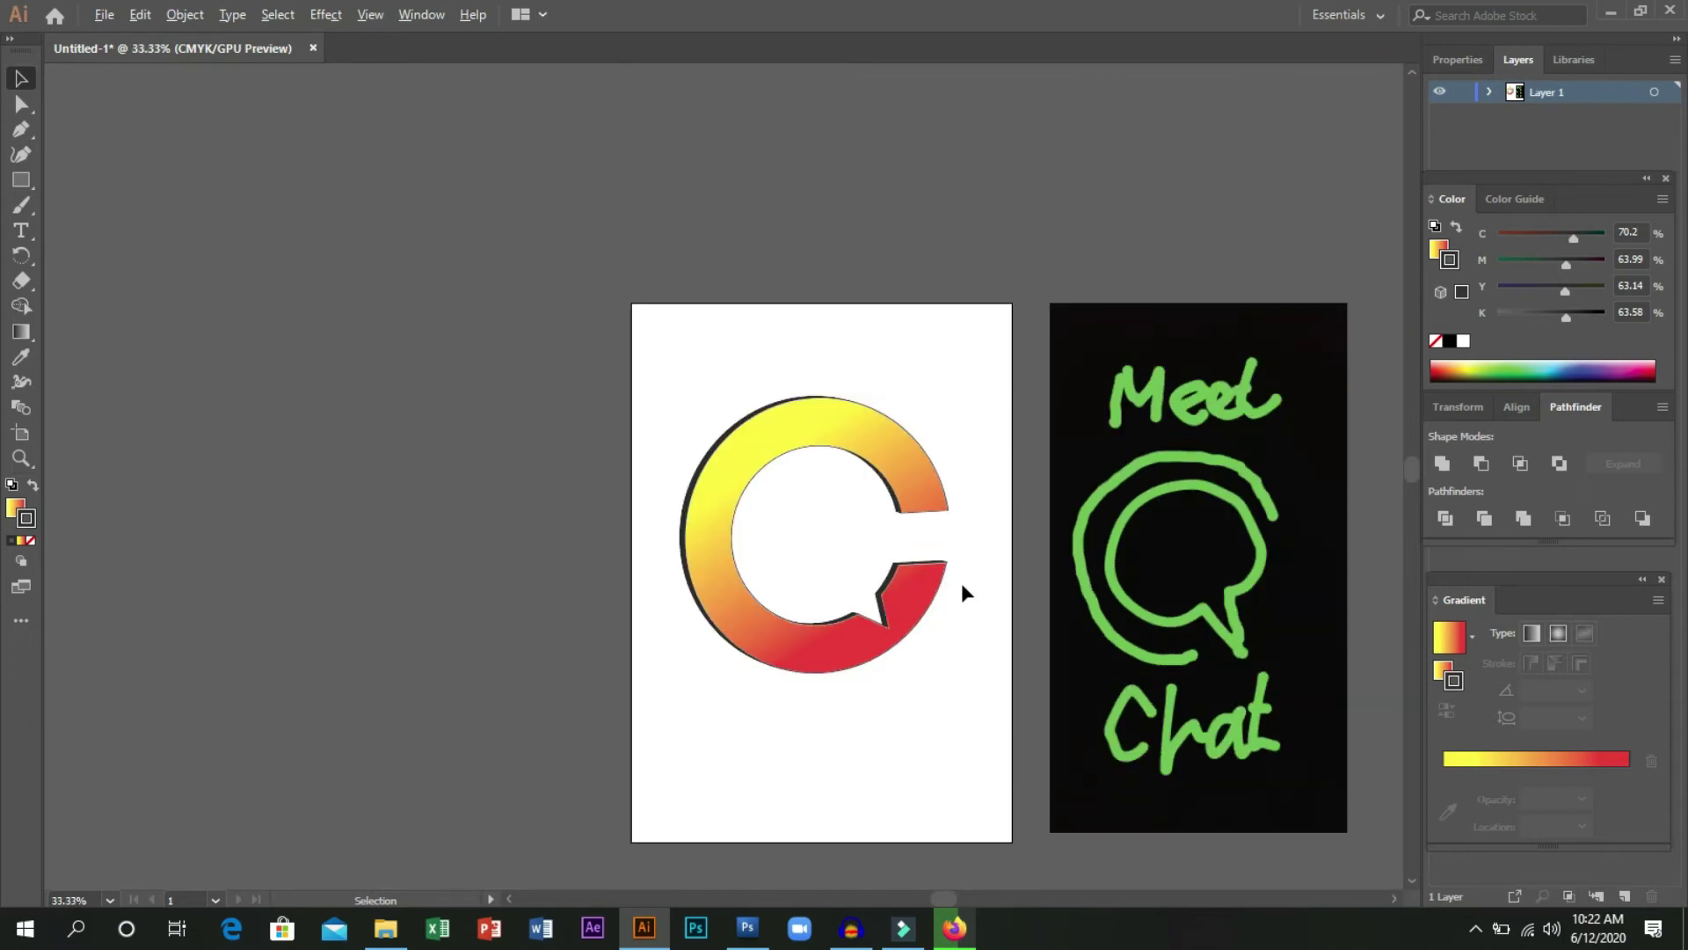
pyautogui.scroll(1, 962, 583)
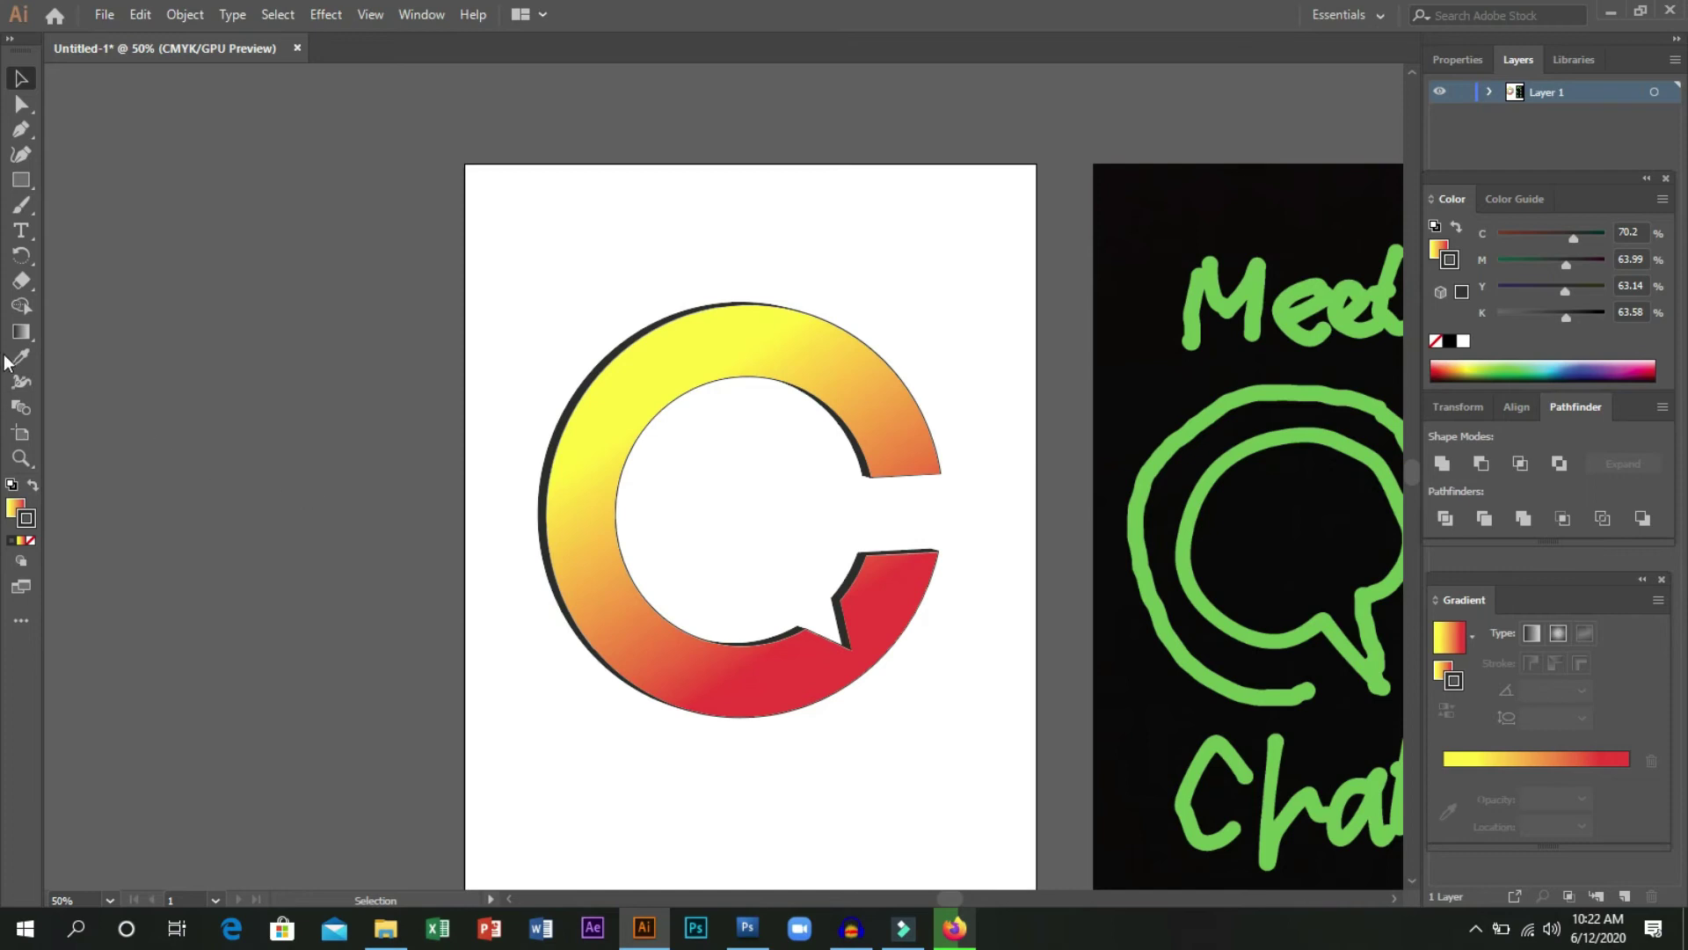
# Add a text line reading "meetChat" above the C-shape, filled with bright yellow FCFC03.
pyautogui.click(19, 233)
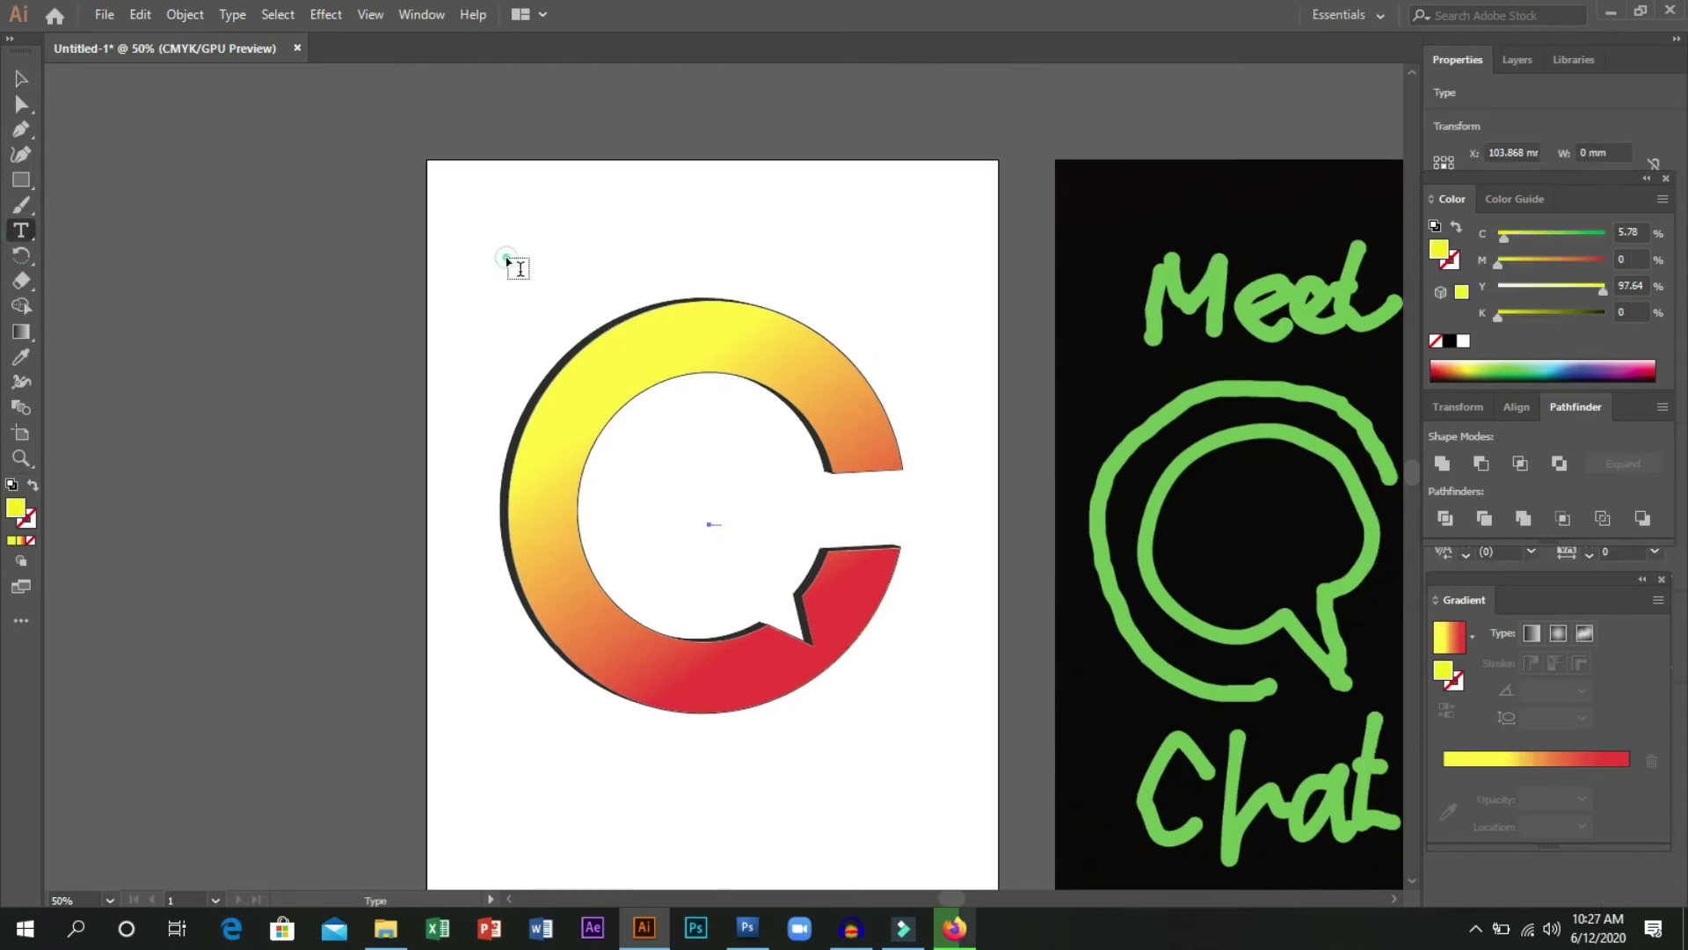
pyautogui.click(508, 260)
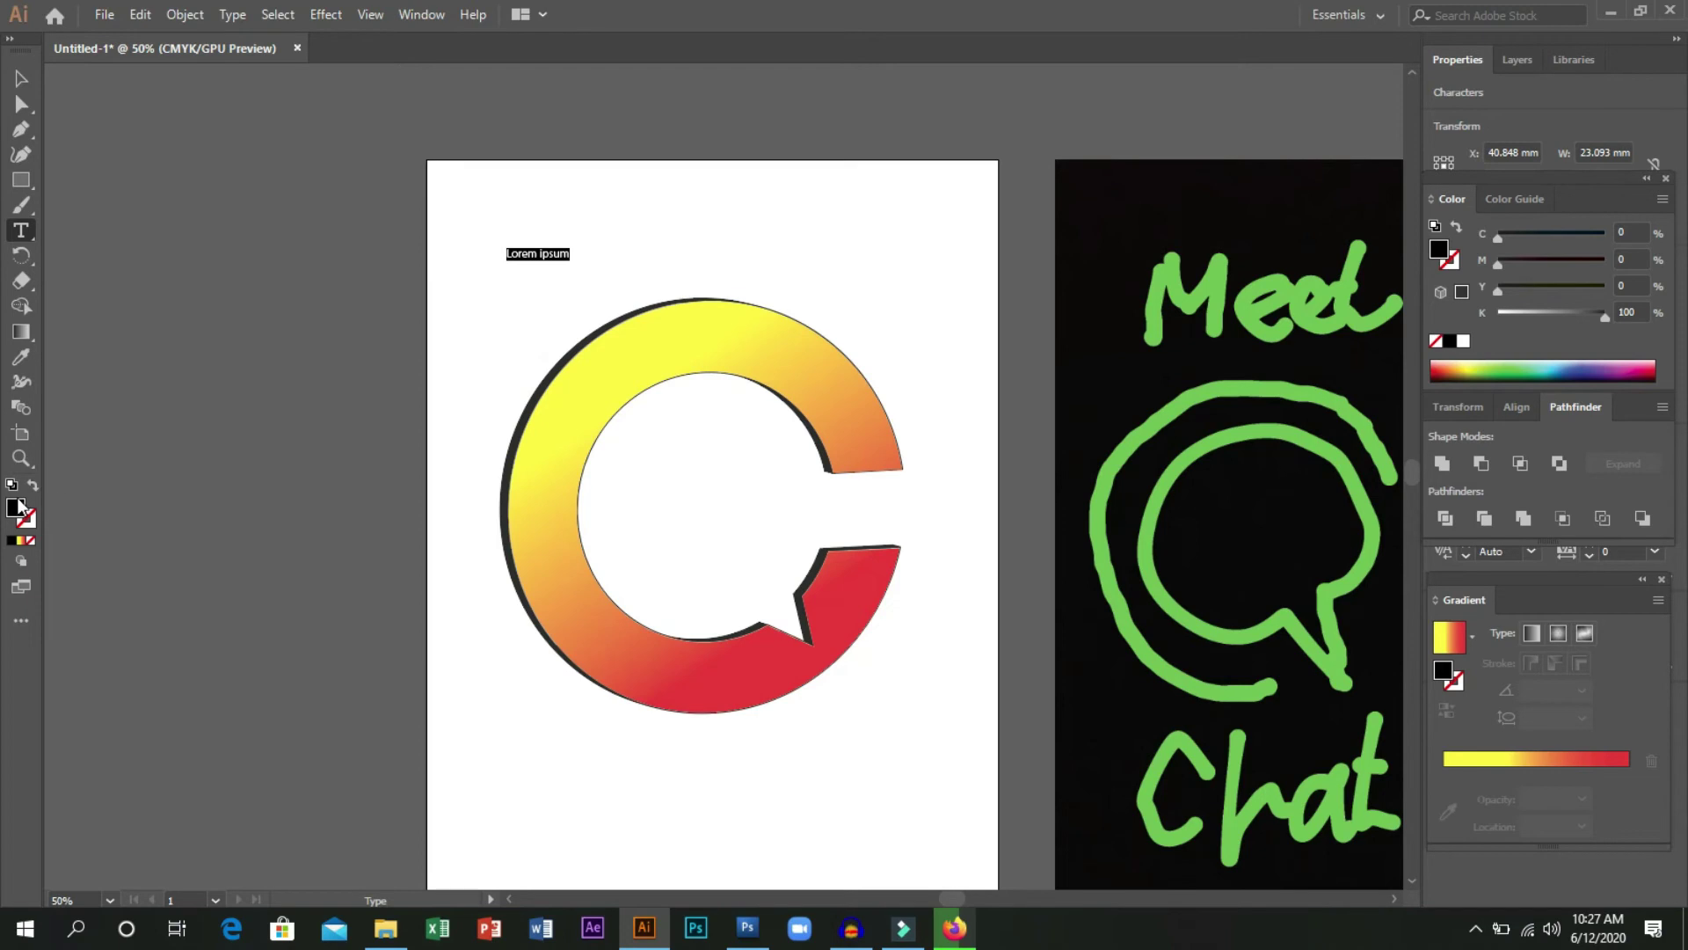
pyautogui.click(21, 540)
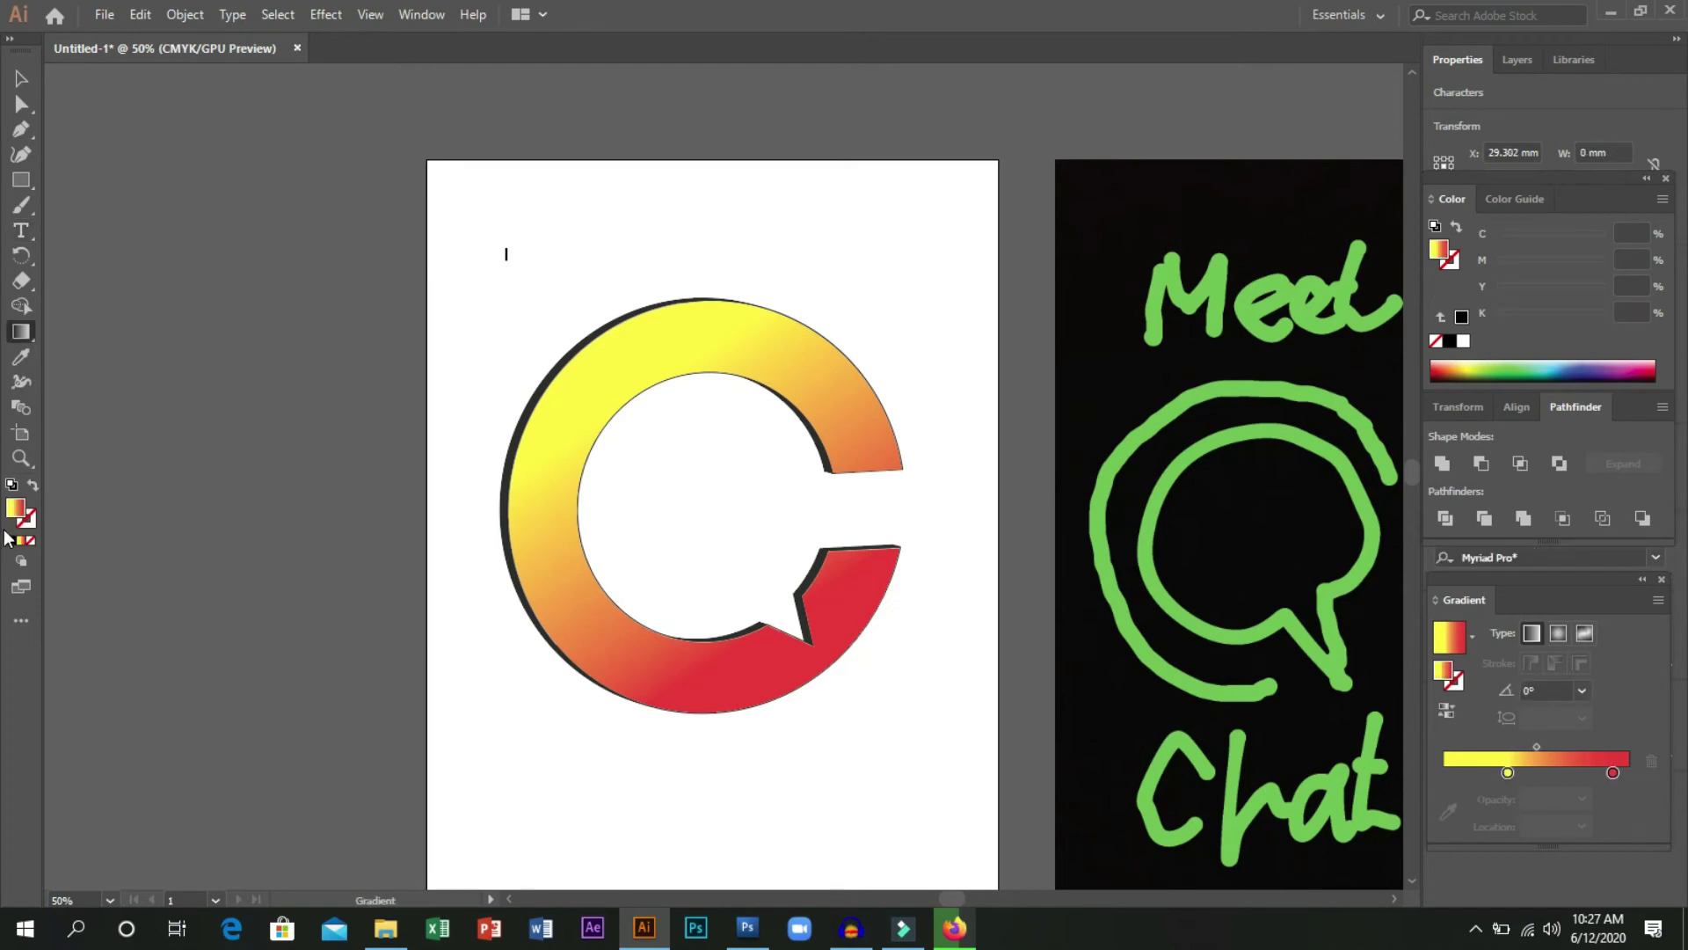
pyautogui.doubleClick(15, 508)
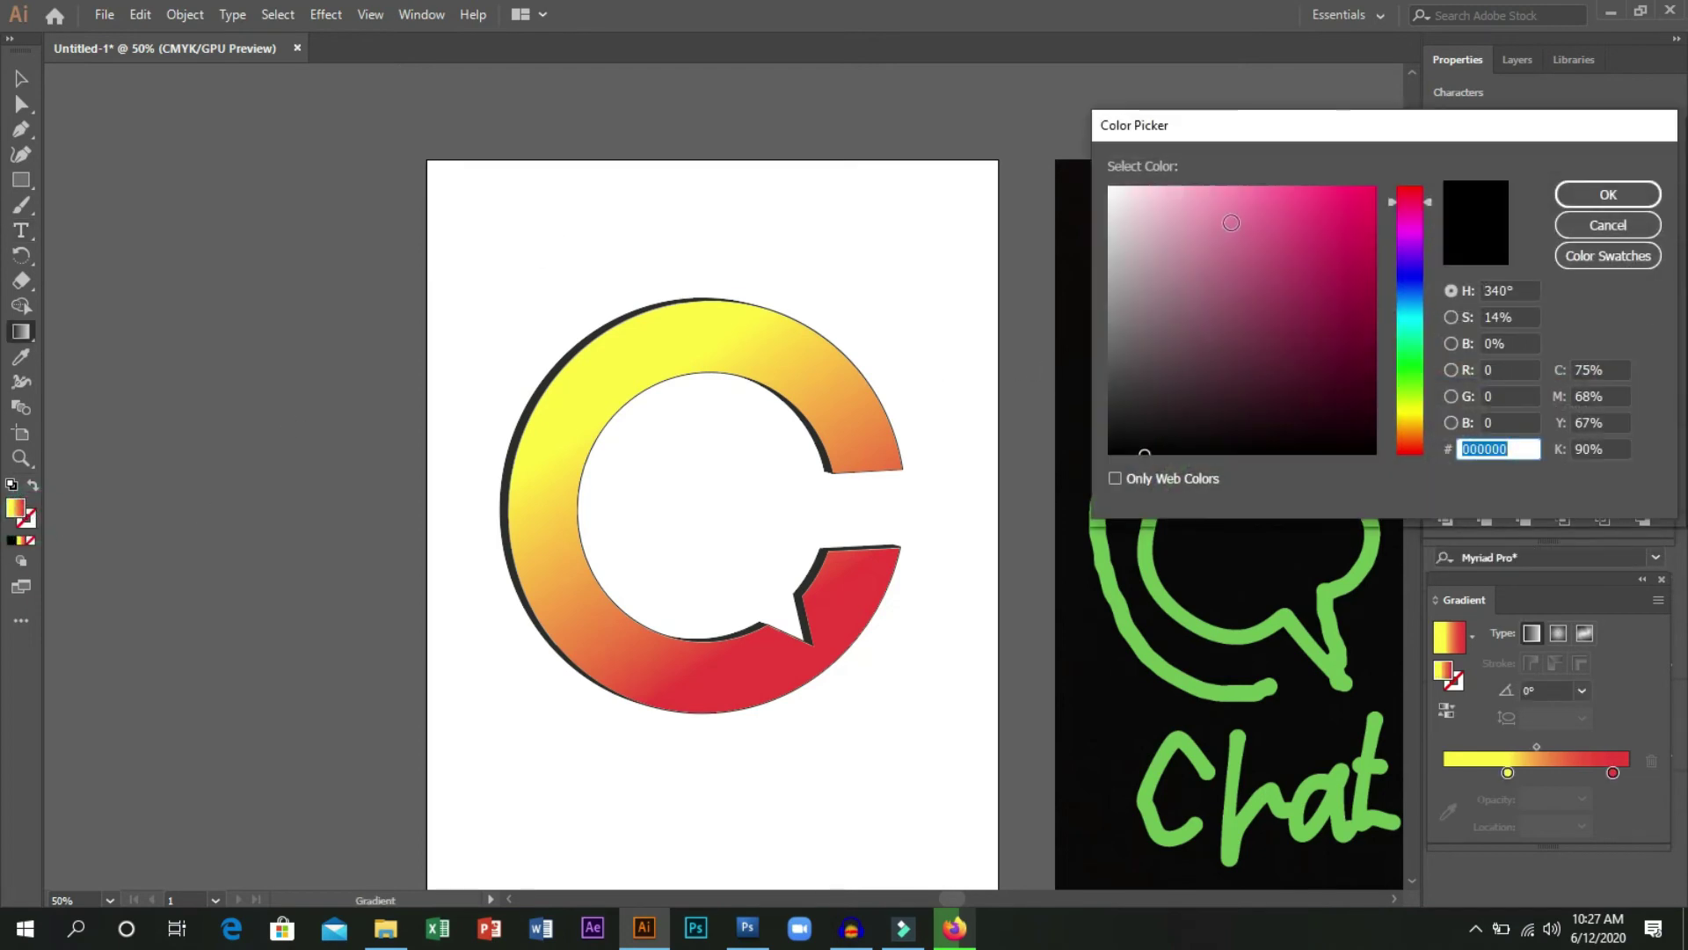
pyautogui.click(1409, 410)
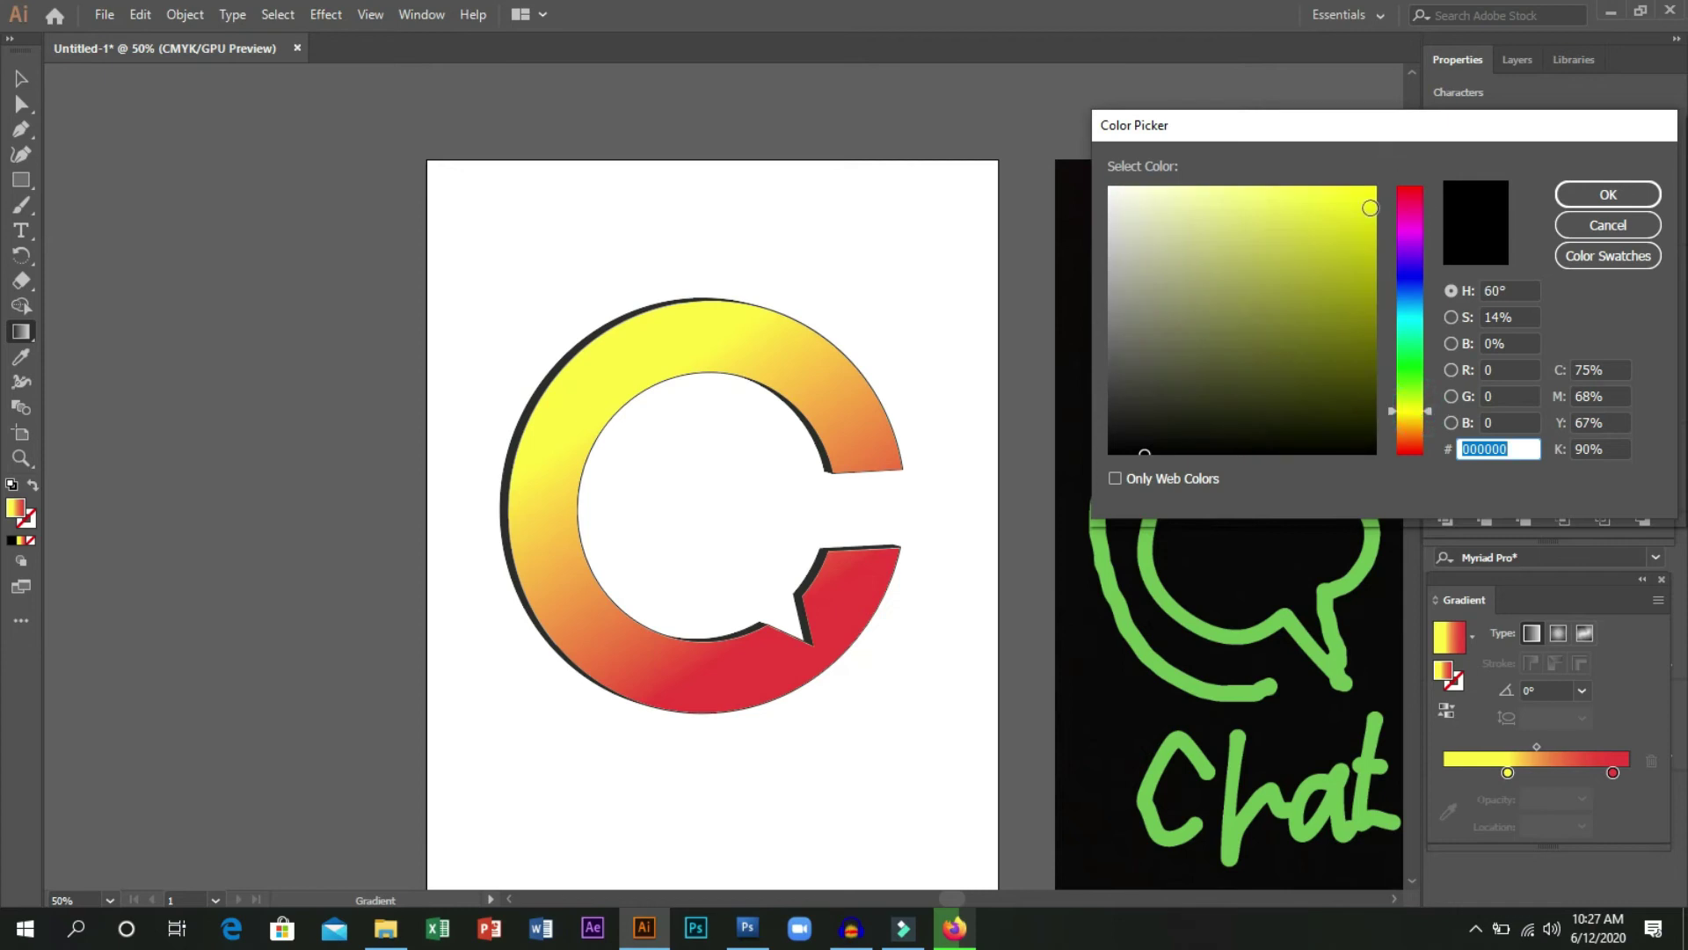
pyautogui.click(1376, 187)
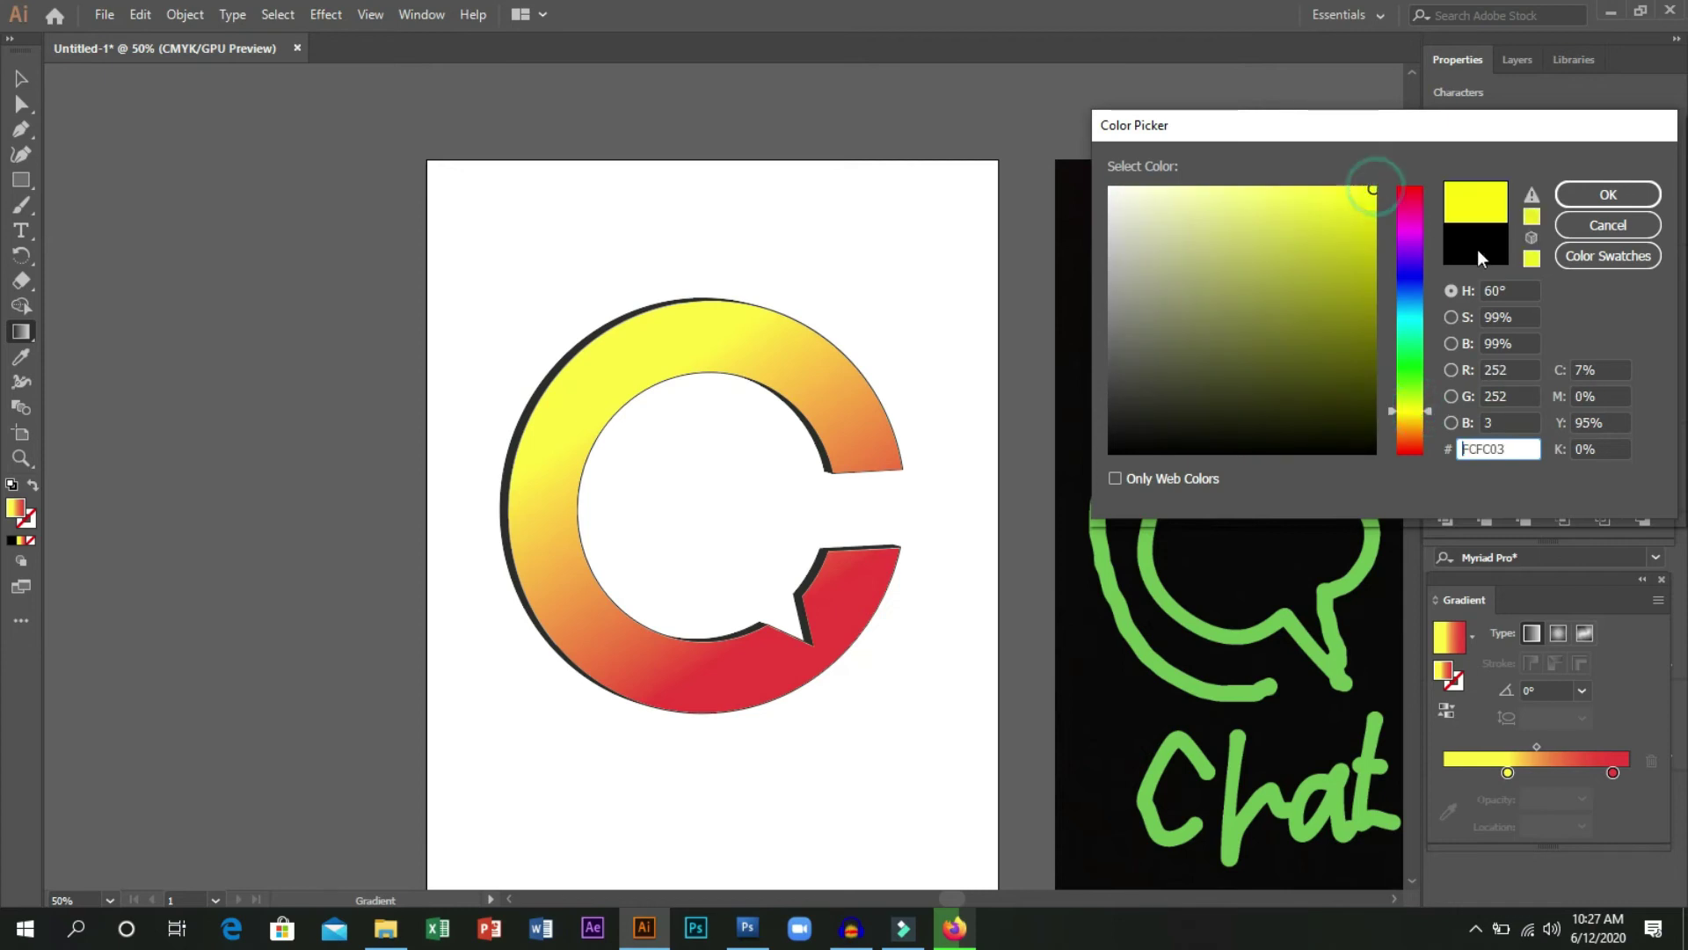
pyautogui.click(1571, 195)
pyautogui.write('meetChat')
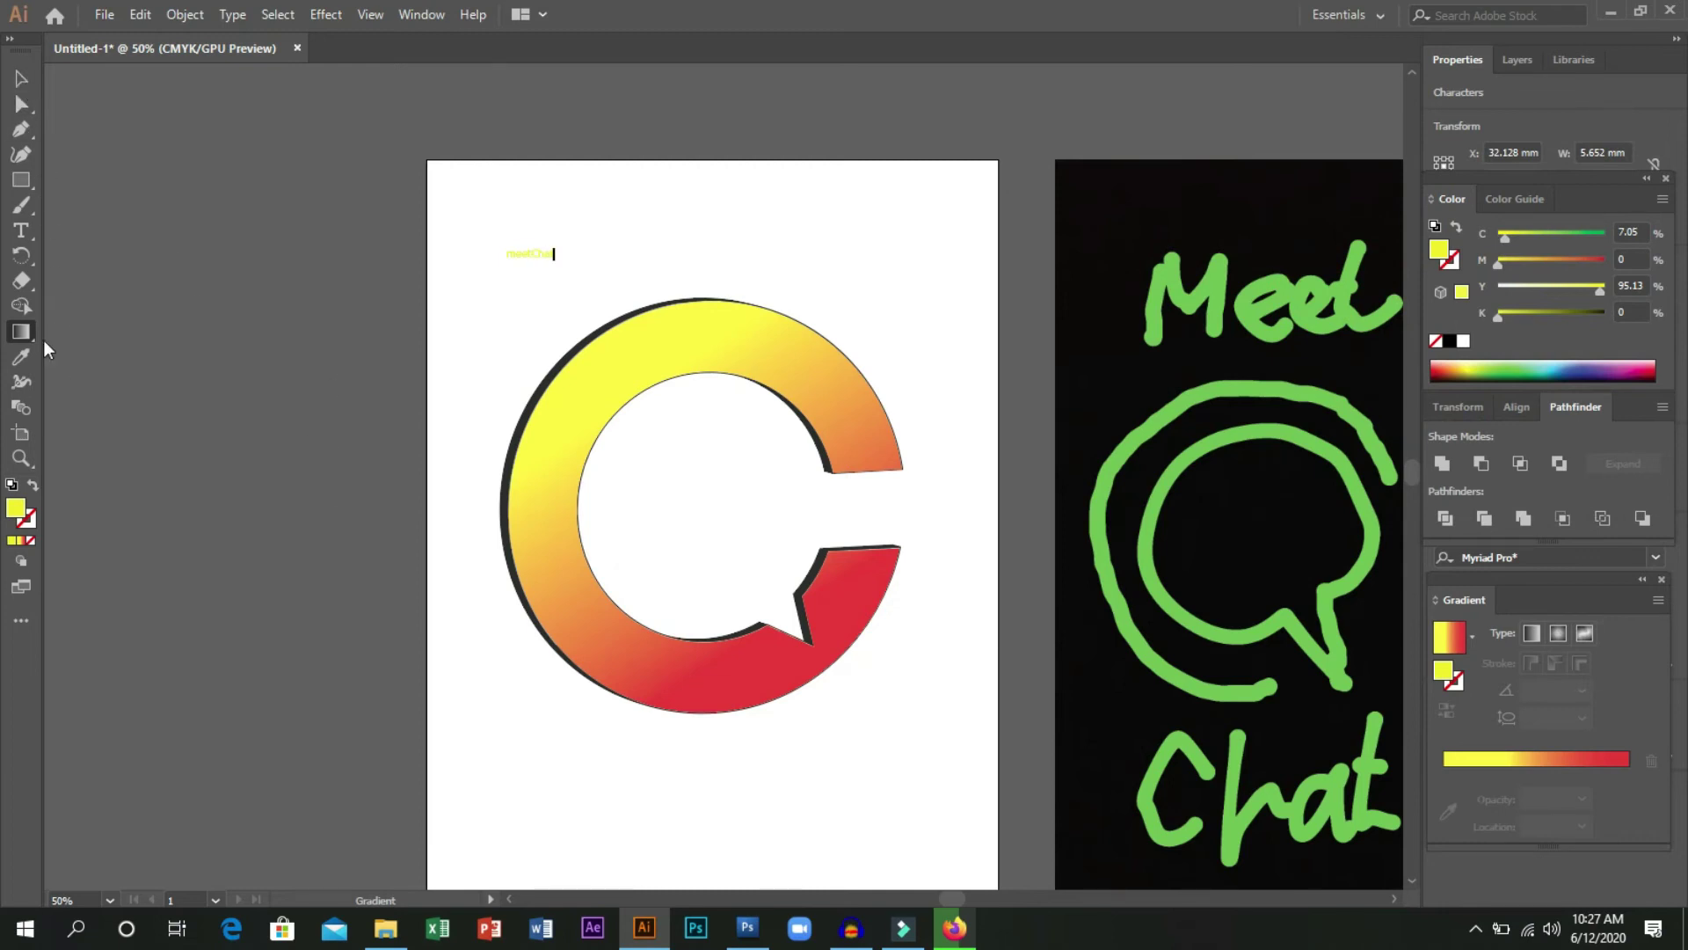
# Apply the yellow-to-red linear gradient as the fill of the meetChat text.
pyautogui.click(23, 78)
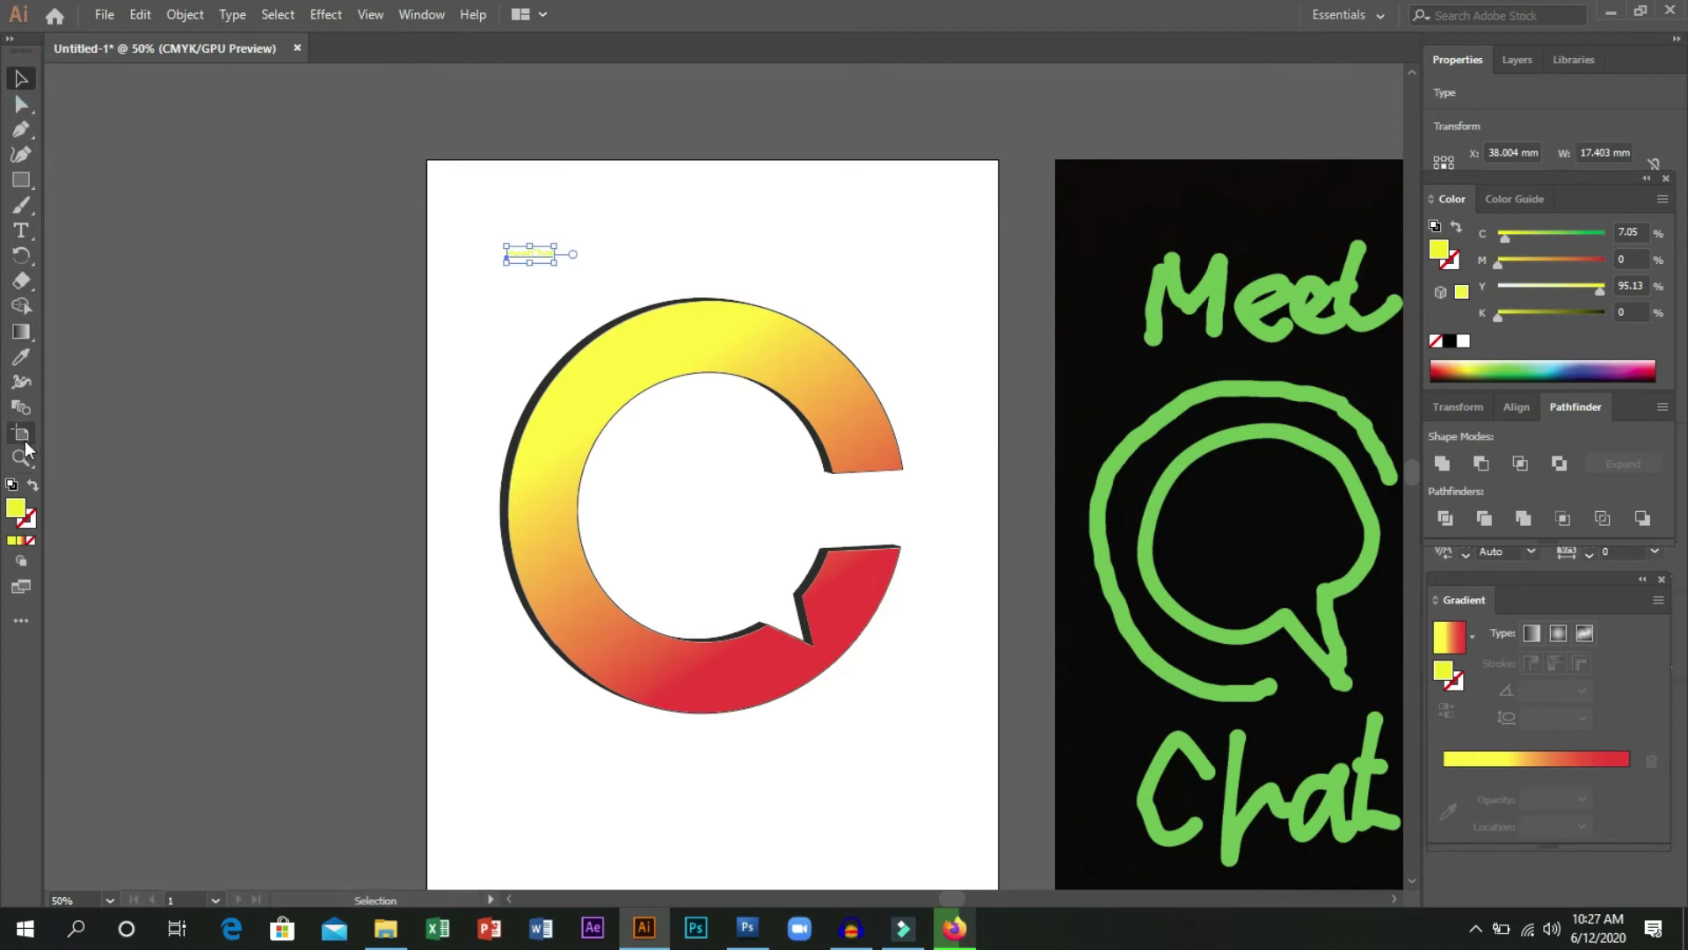
pyautogui.click(21, 331)
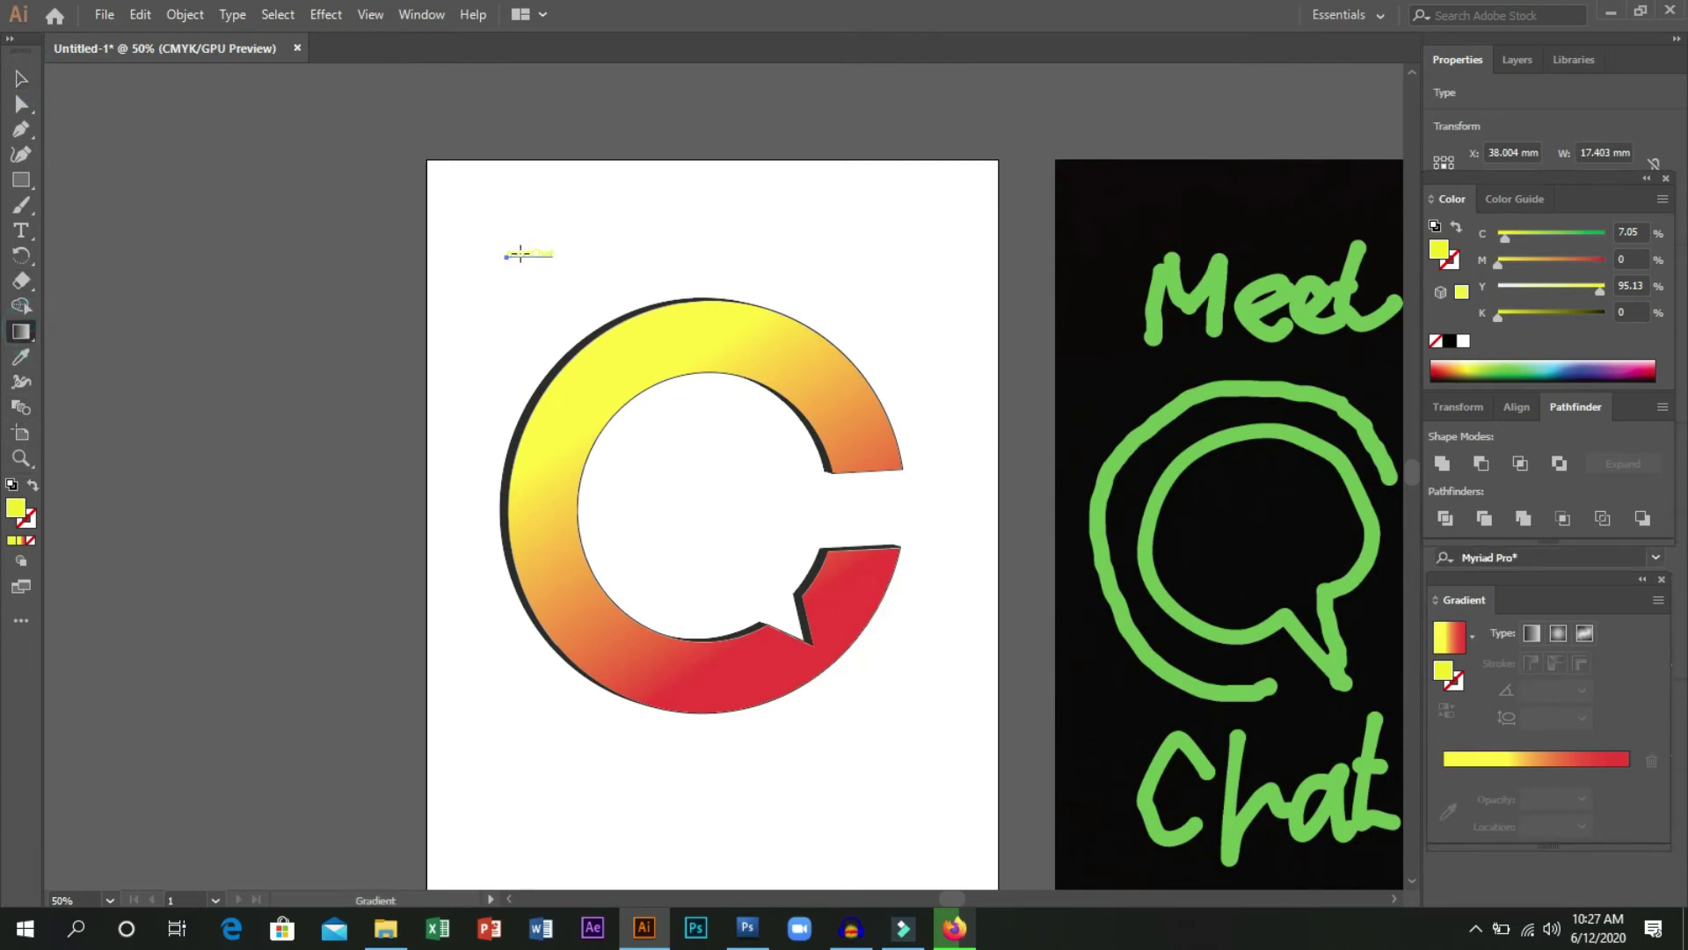
pyautogui.click(520, 253)
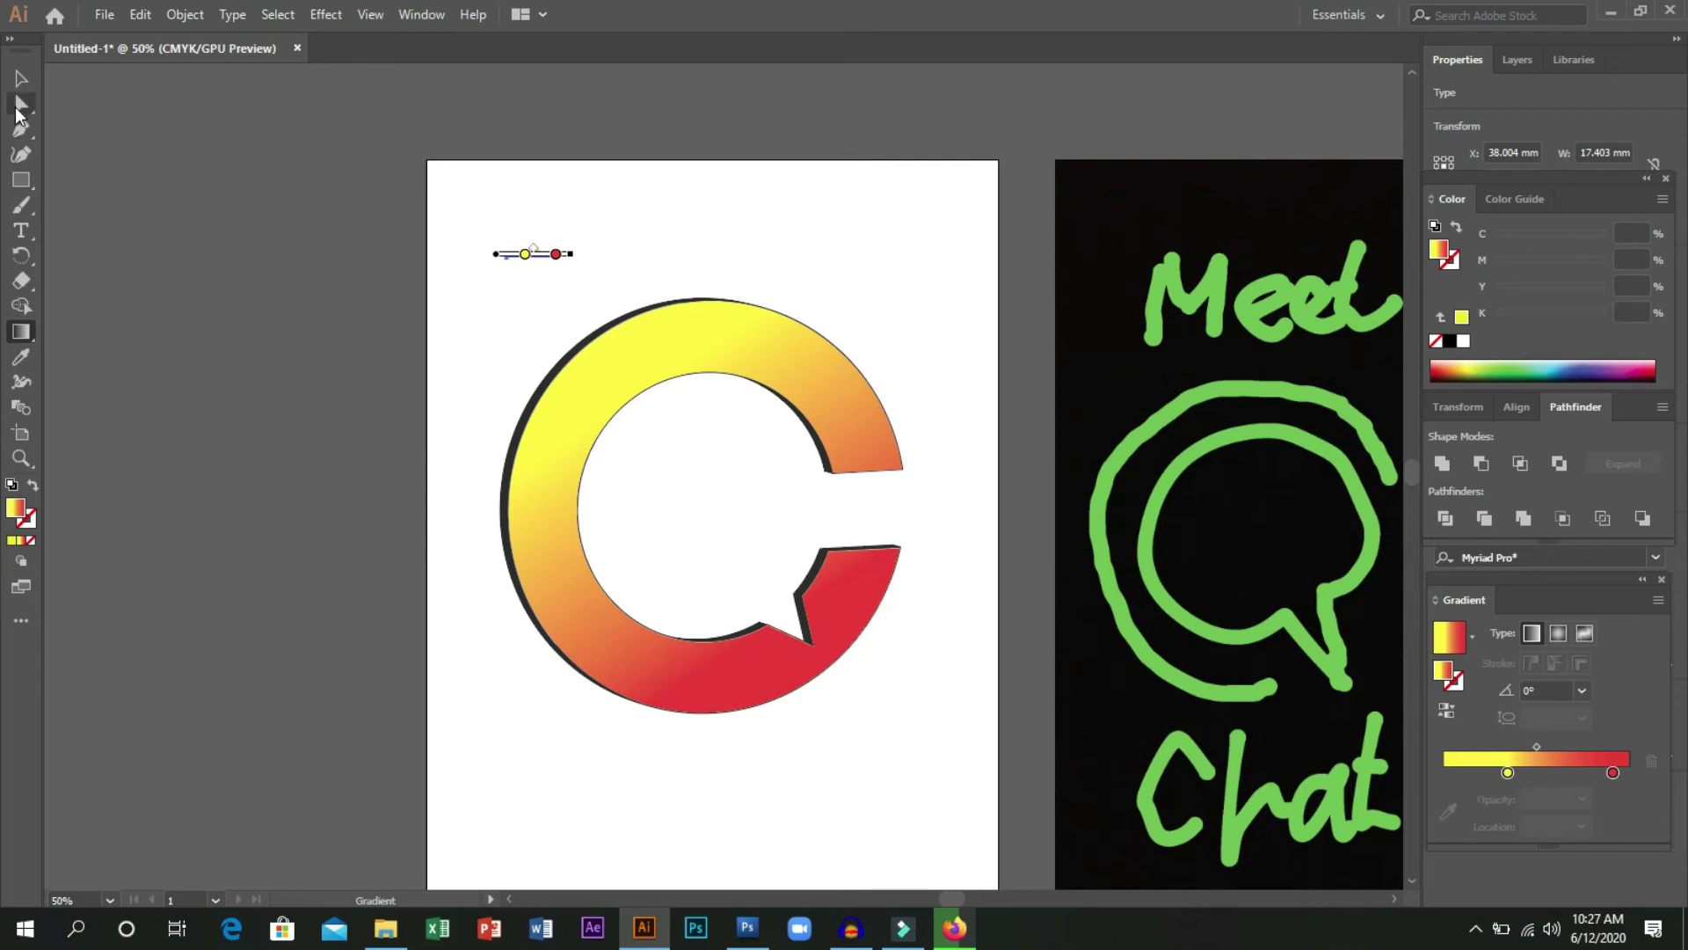
# Enlarge the meetChat text to about 99 mm wide, place it in the C-shape's opening, and deselect it.
pyautogui.click(21, 80)
pyautogui.moveTo(554, 257); pyautogui.dragTo(998, 467)
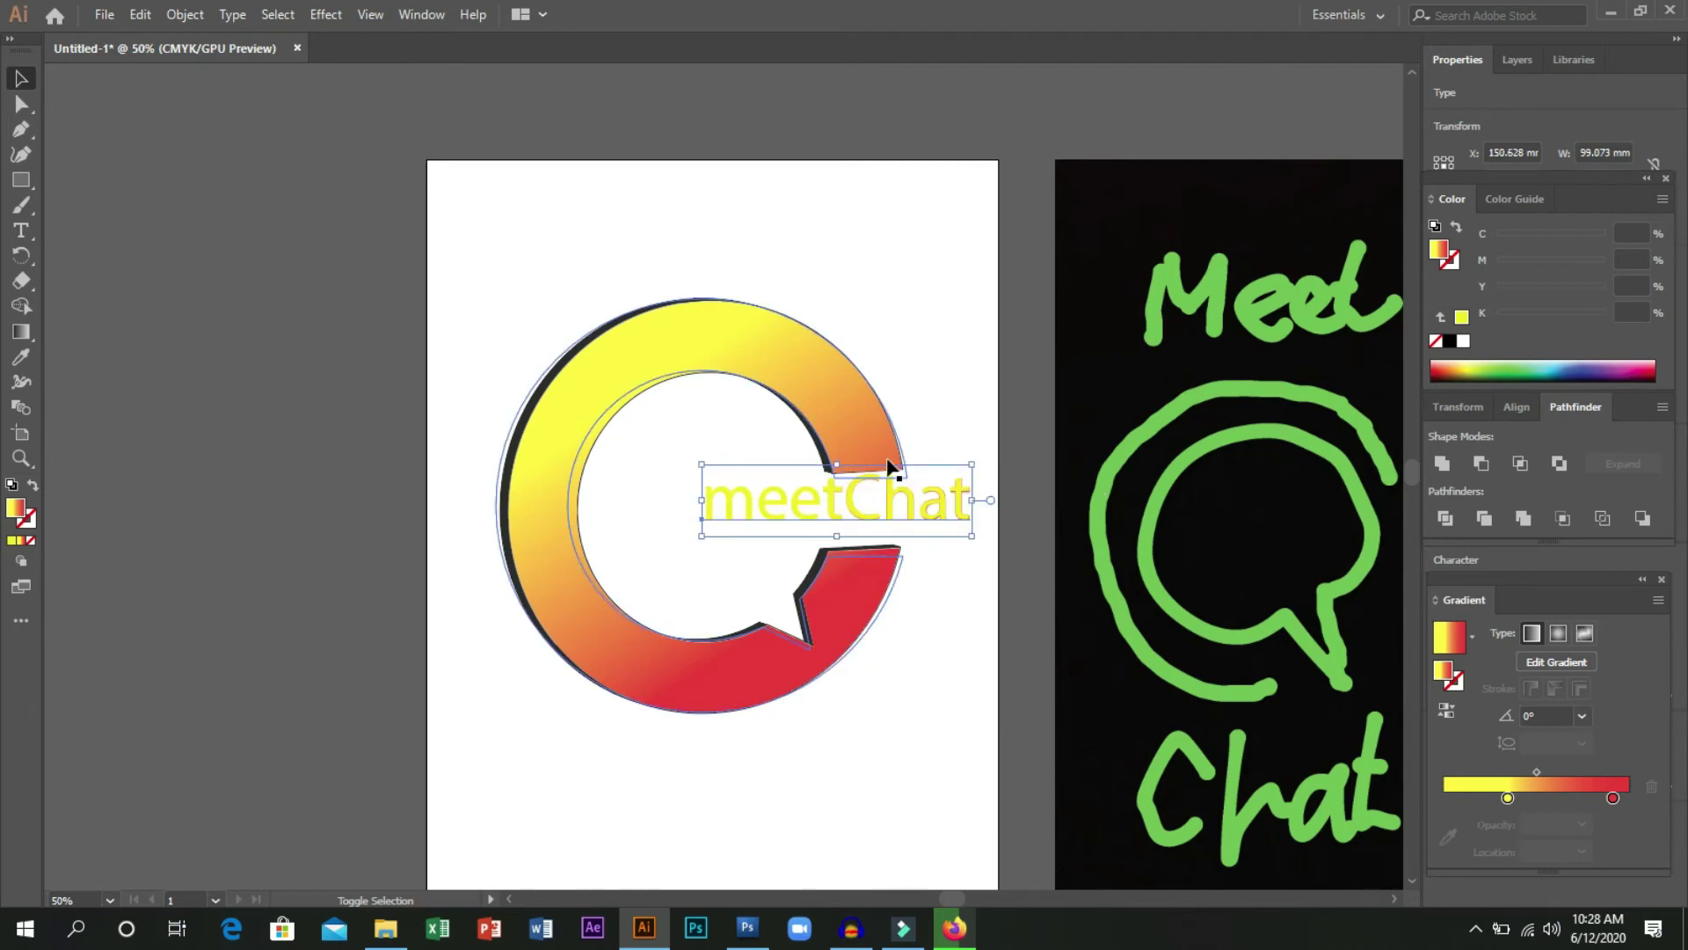
pyautogui.scroll(2, 965, 536)
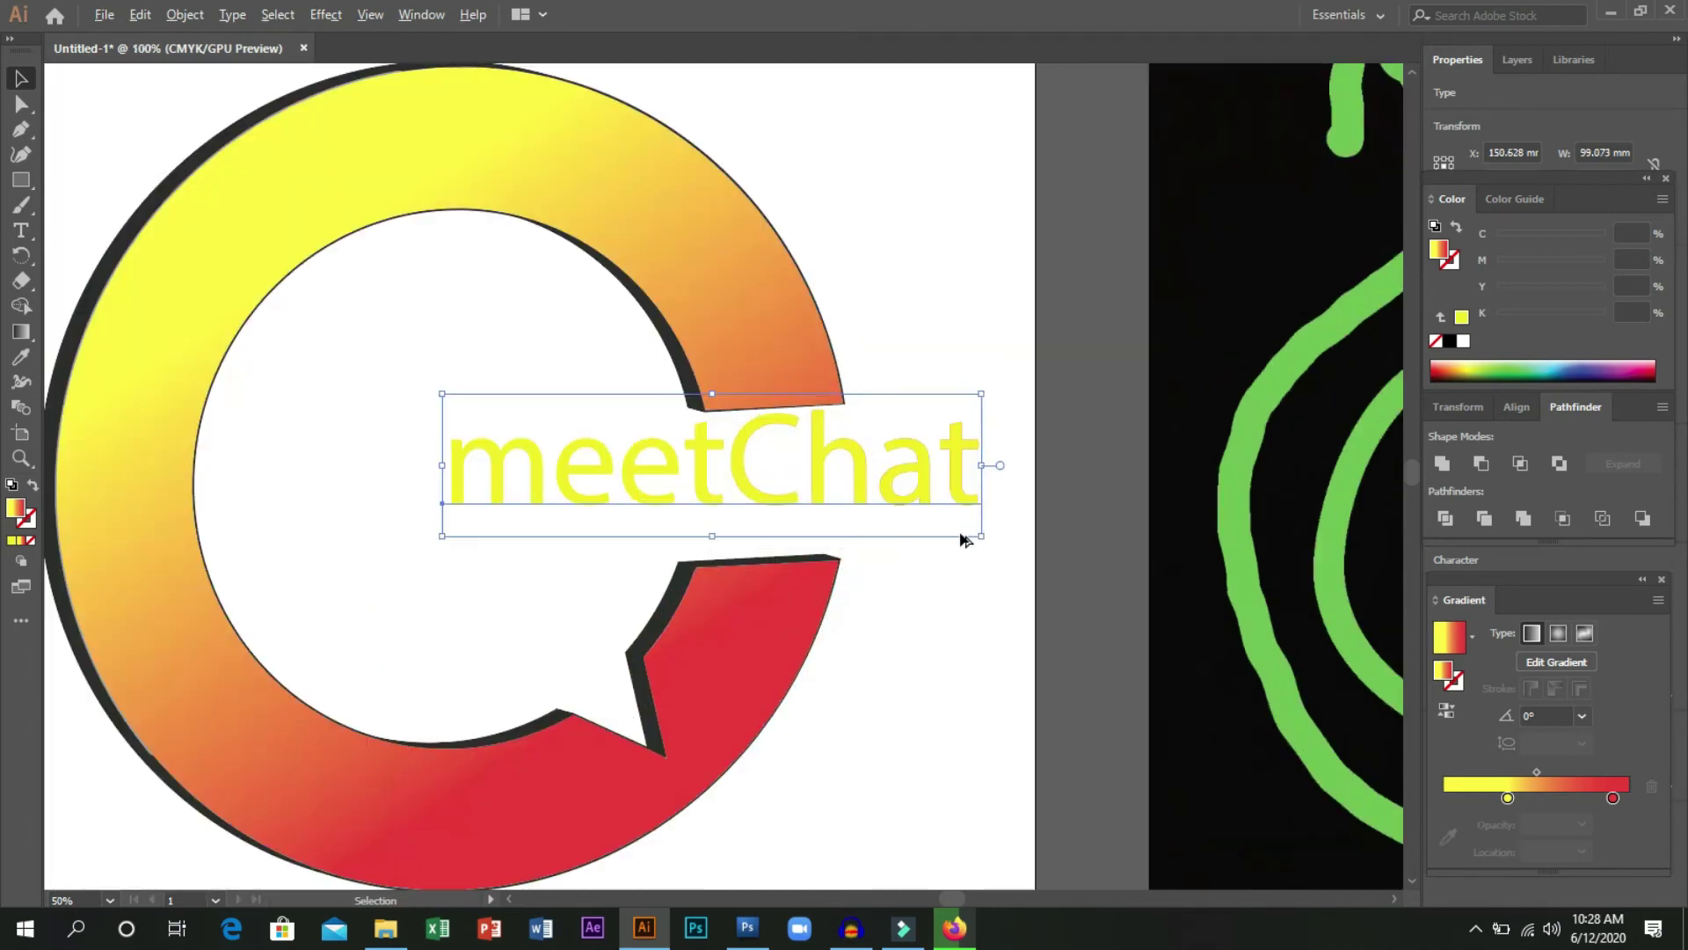
pyautogui.scroll(1, 965, 538)
pyautogui.click(933, 559)
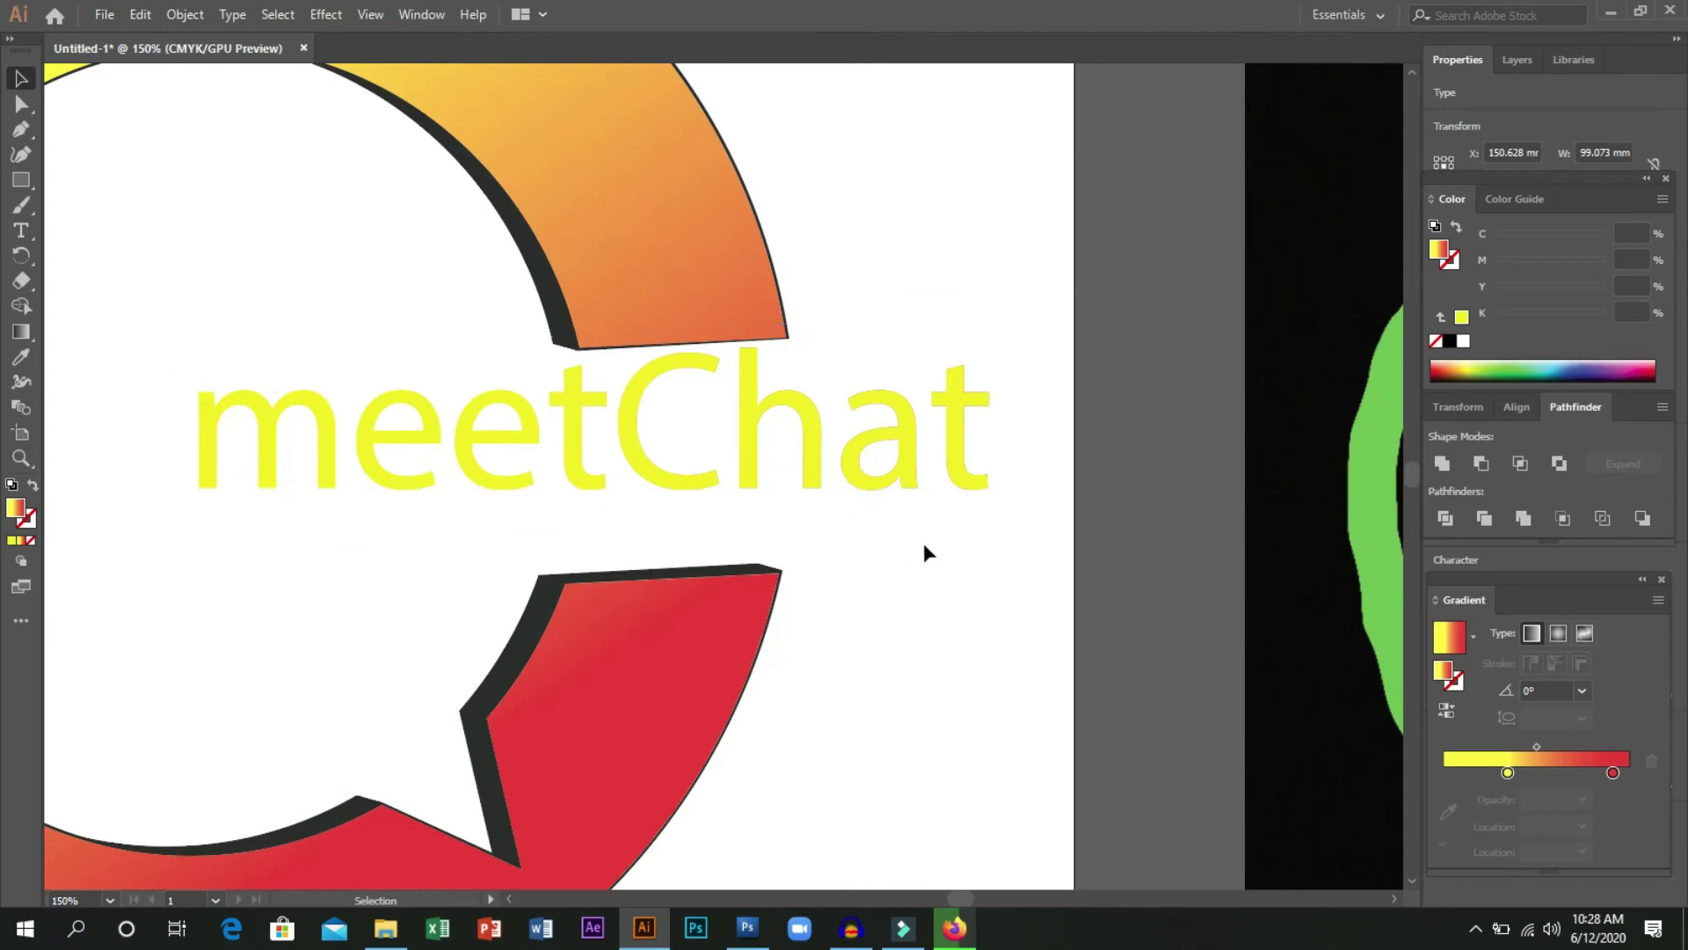
# Center the meetChat text vertically in the opening, enlarge it to about 112 mm wide, and deselect it.
pyautogui.moveTo(574, 415); pyautogui.dragTo(574, 453)
pyautogui.moveTo(995, 554); pyautogui.dragTo(1029, 577)
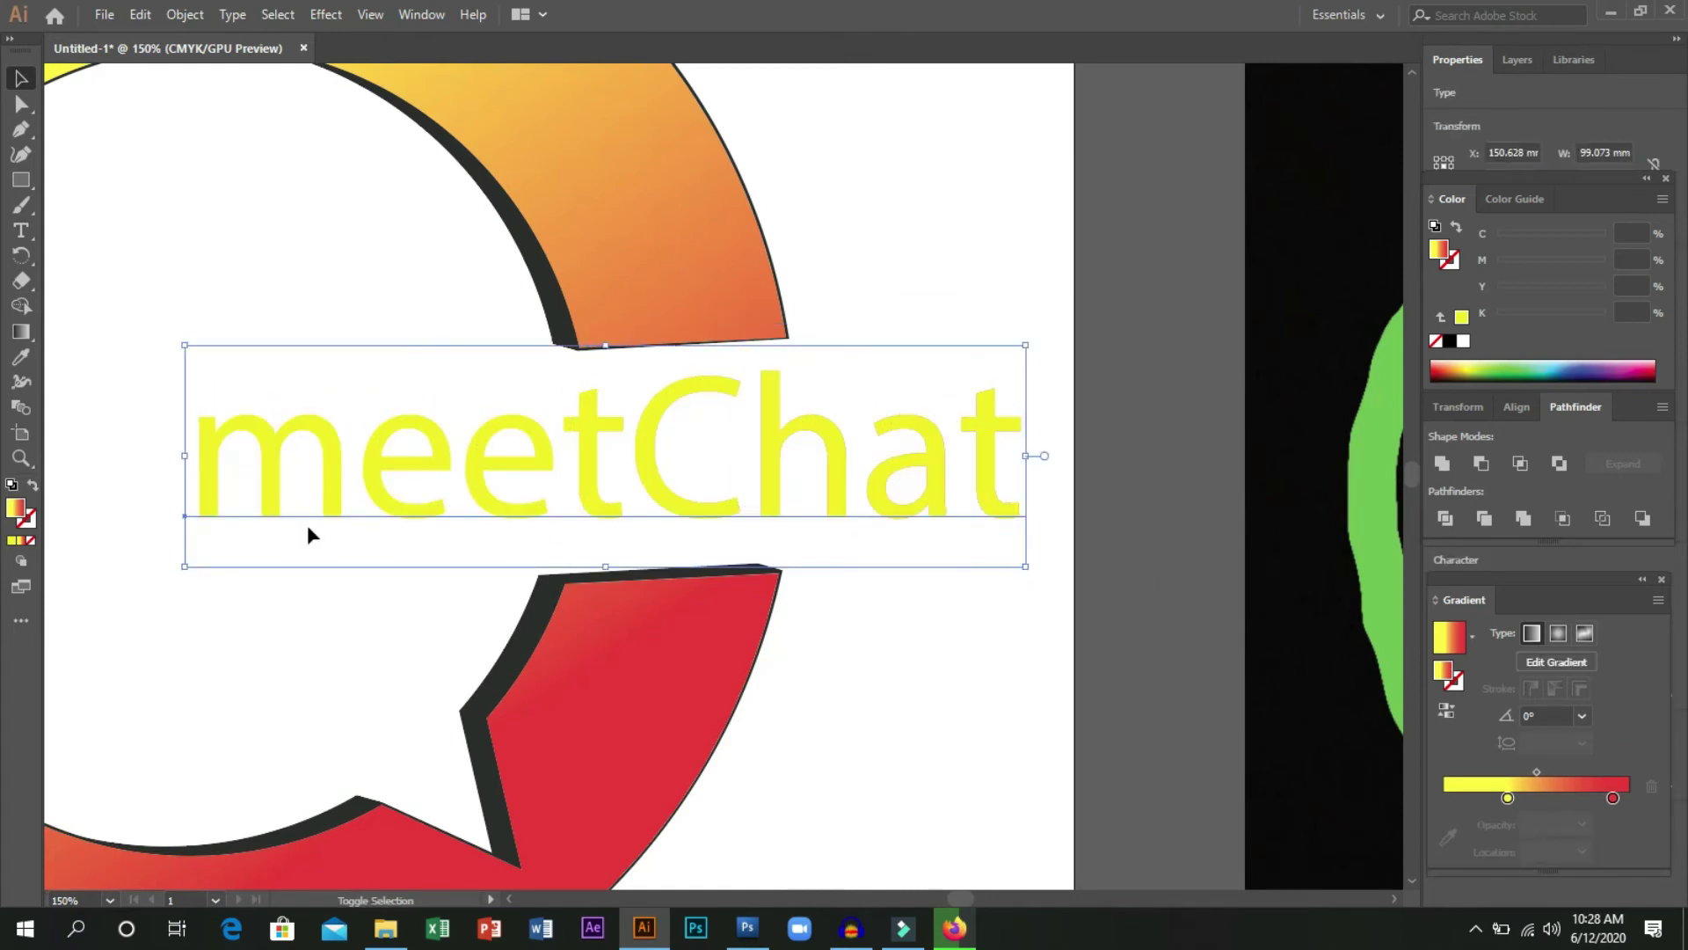
pyautogui.moveTo(183, 570); pyautogui.dragTo(117, 584)
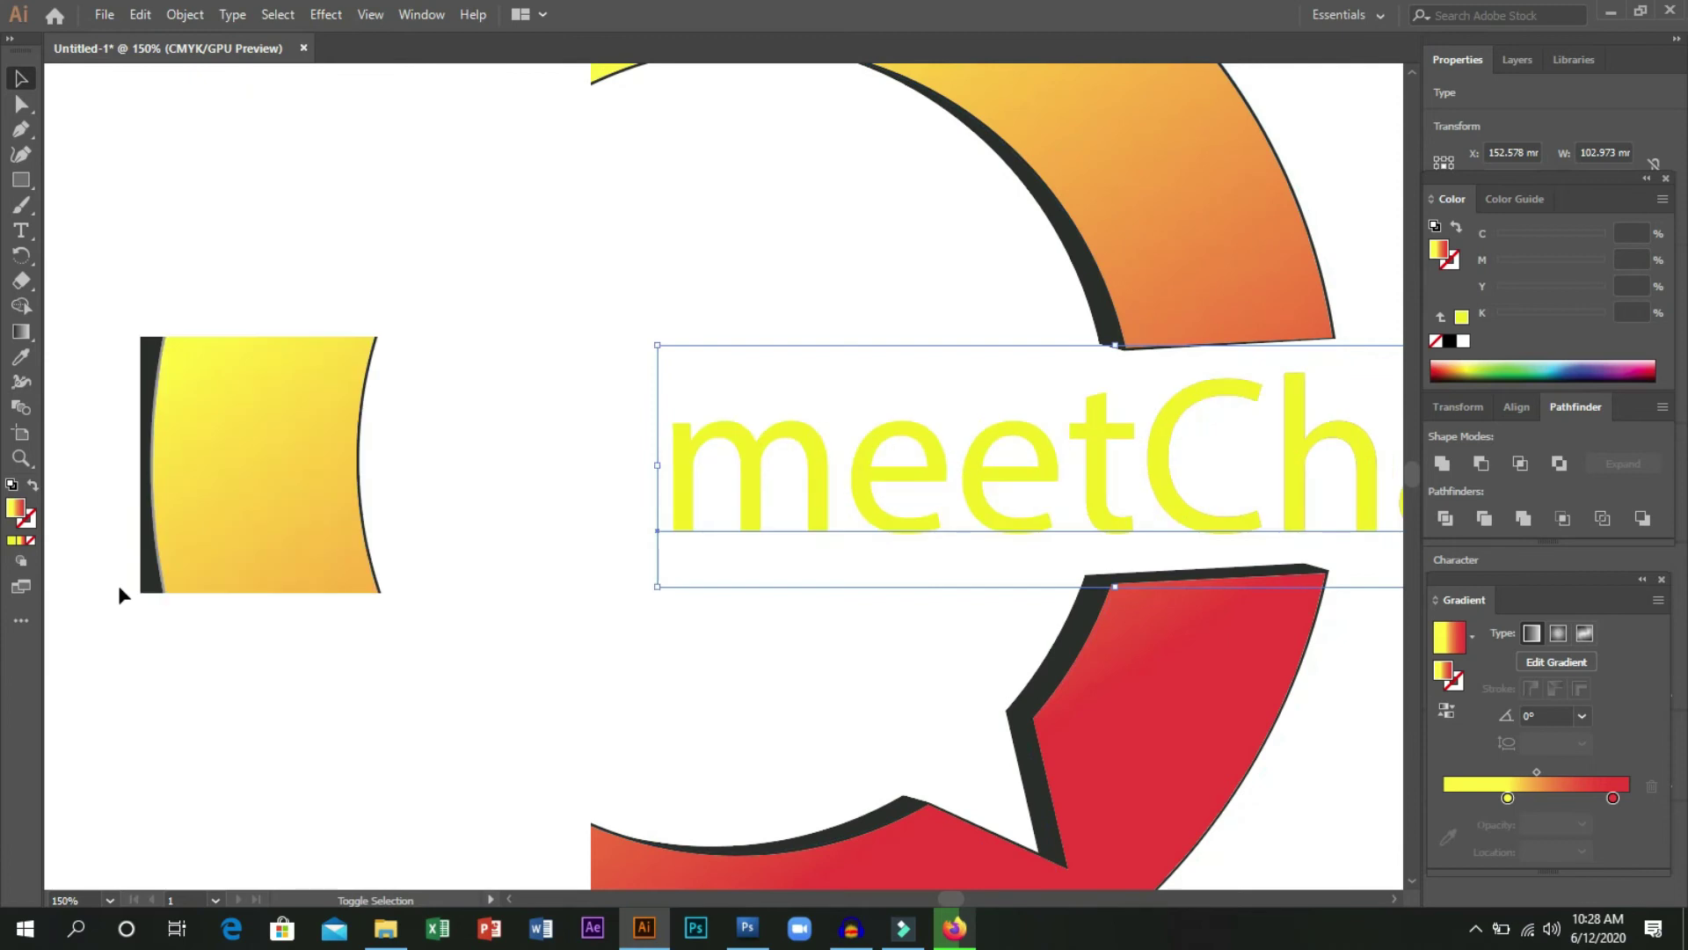
pyautogui.scroll(-5, 695, 554)
pyautogui.scroll(3, 735, 648)
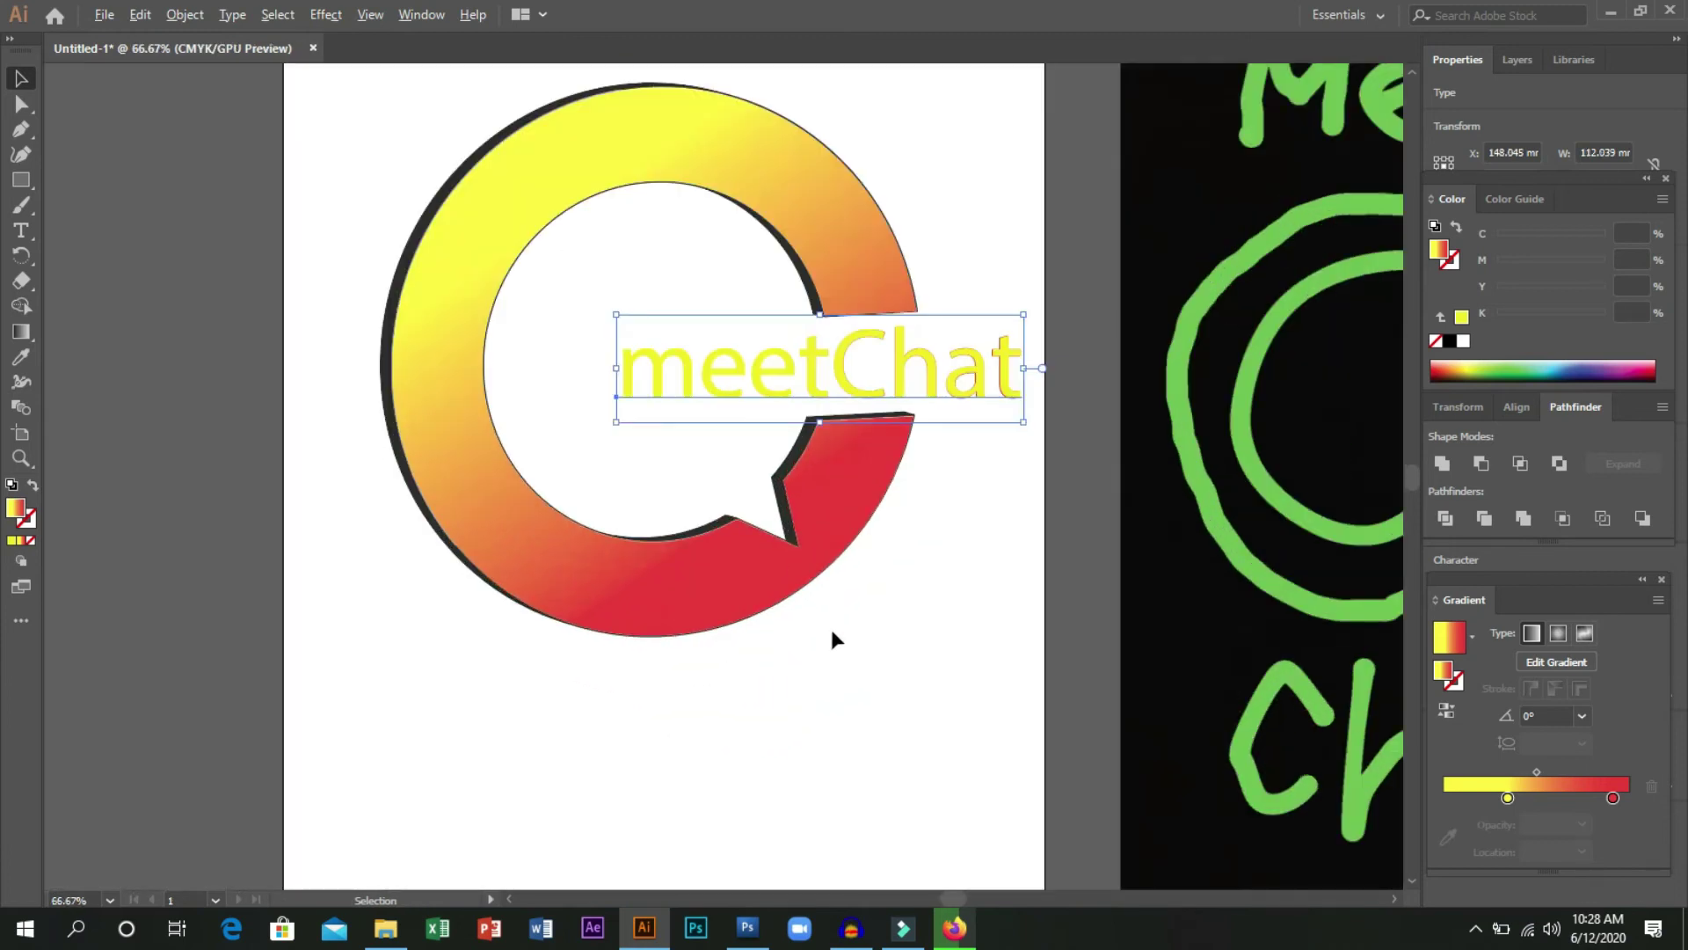
pyautogui.click(926, 585)
# Give the meetChat text a black stroke and deselect it.
pyautogui.click(925, 367)
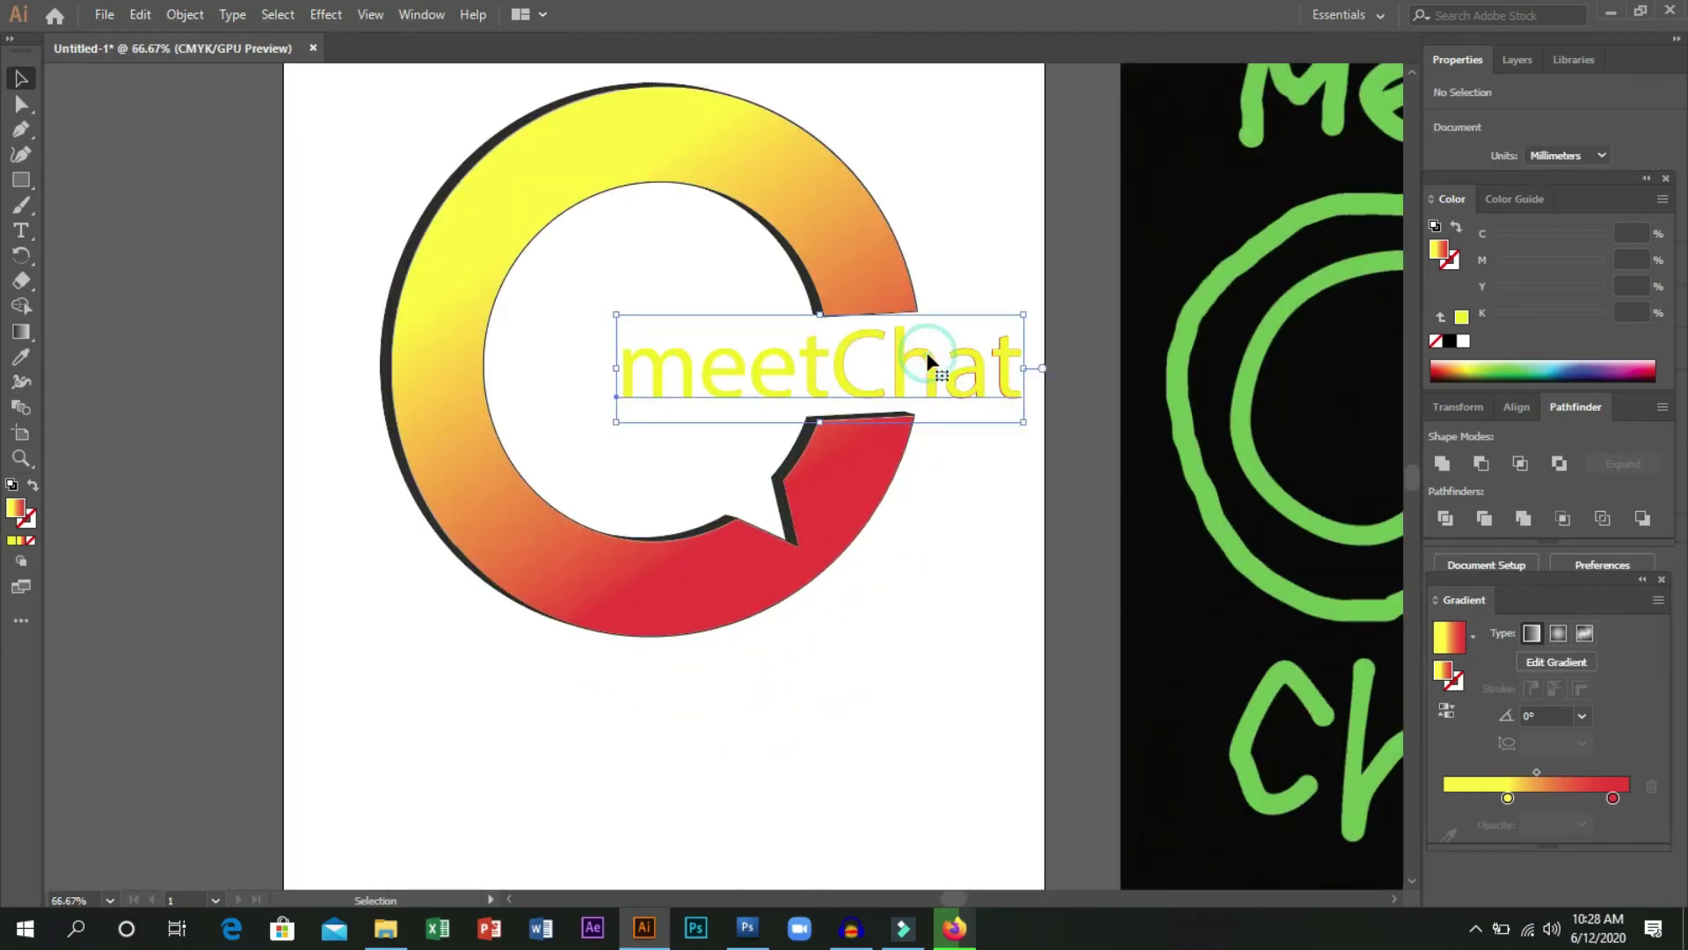
pyautogui.click(1449, 341)
pyautogui.click(884, 581)
pyautogui.scroll(-2, 870, 572)
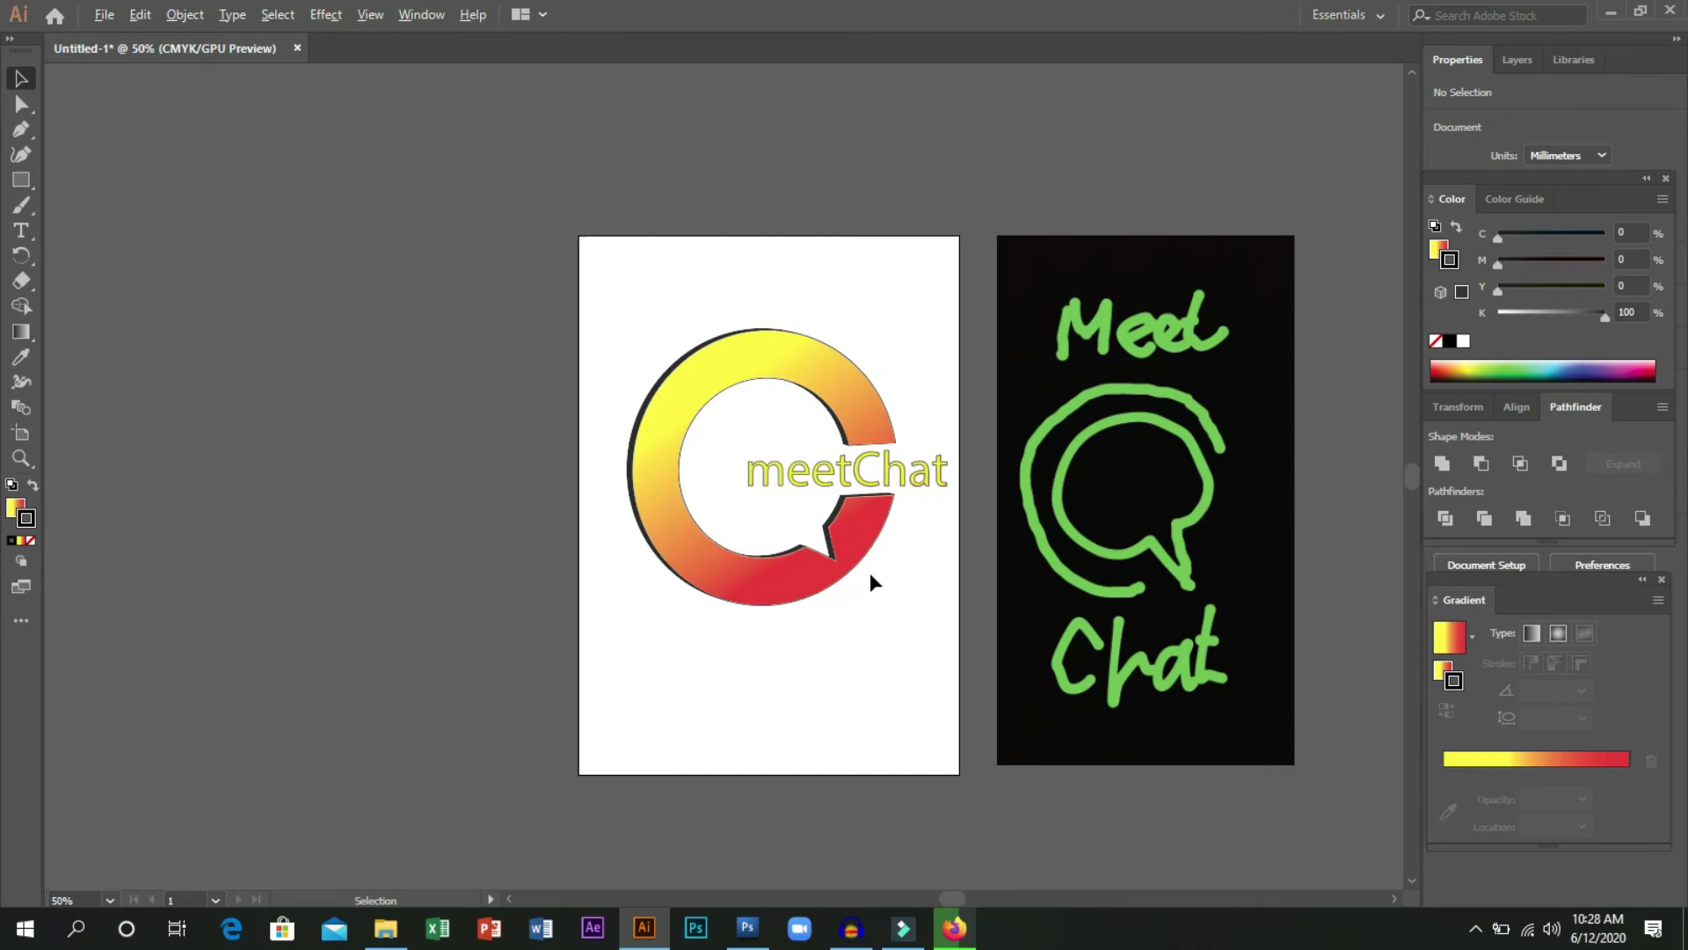
pyautogui.scroll(-1, 868, 570)
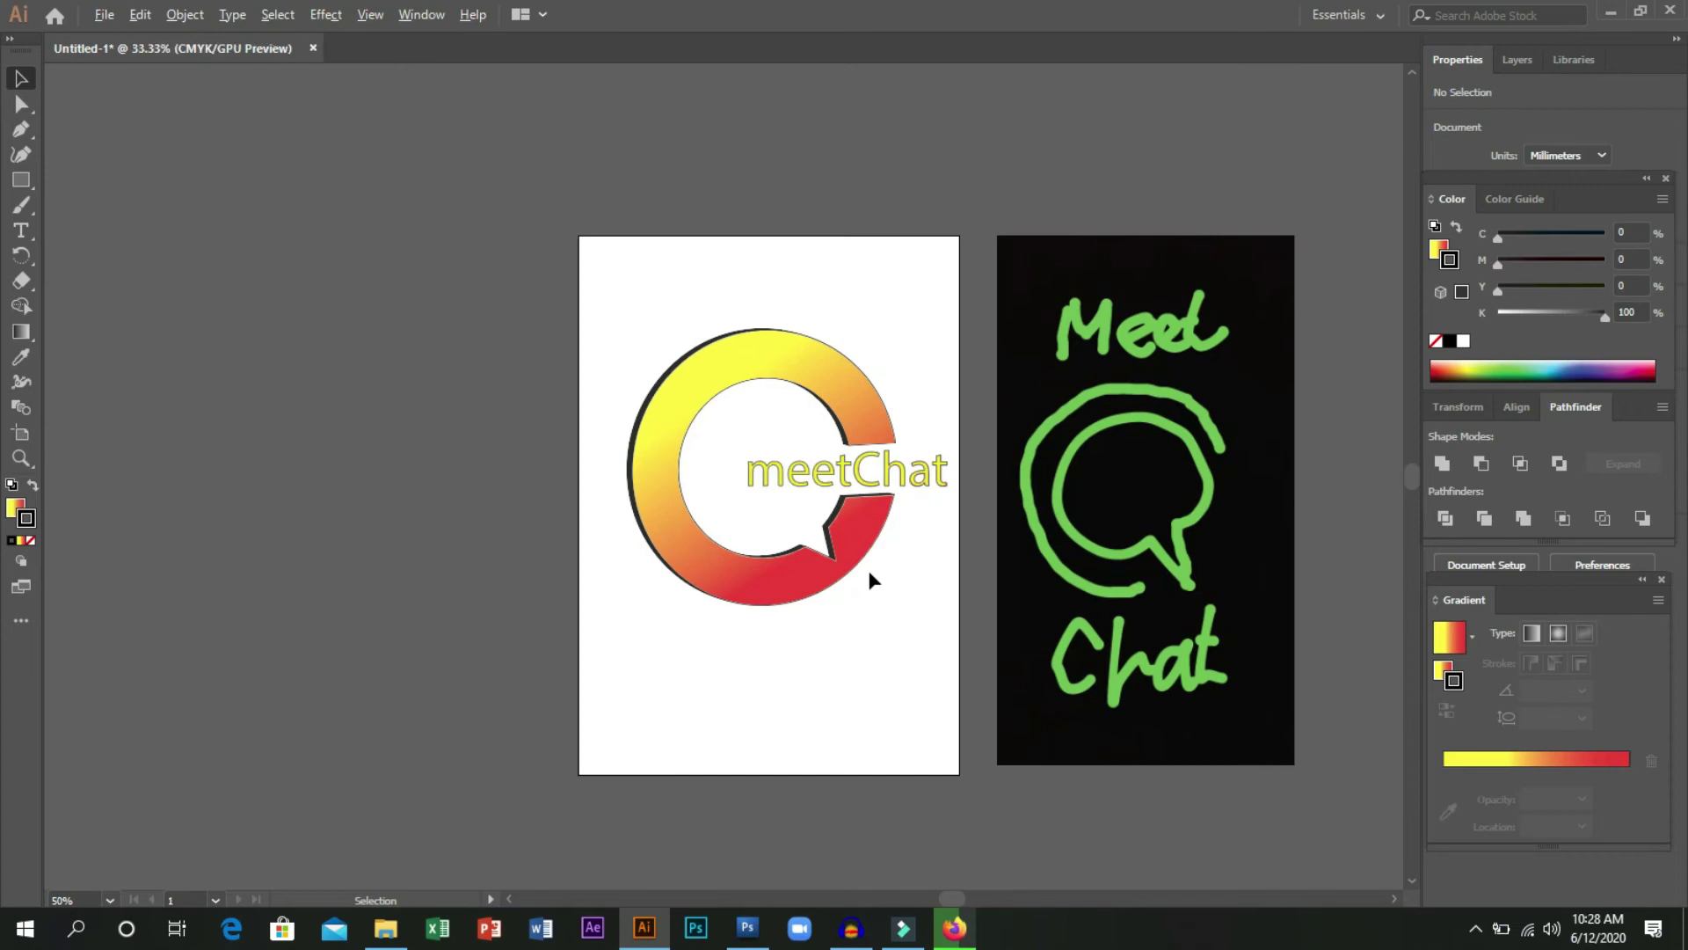
pyautogui.scroll(1, 868, 570)
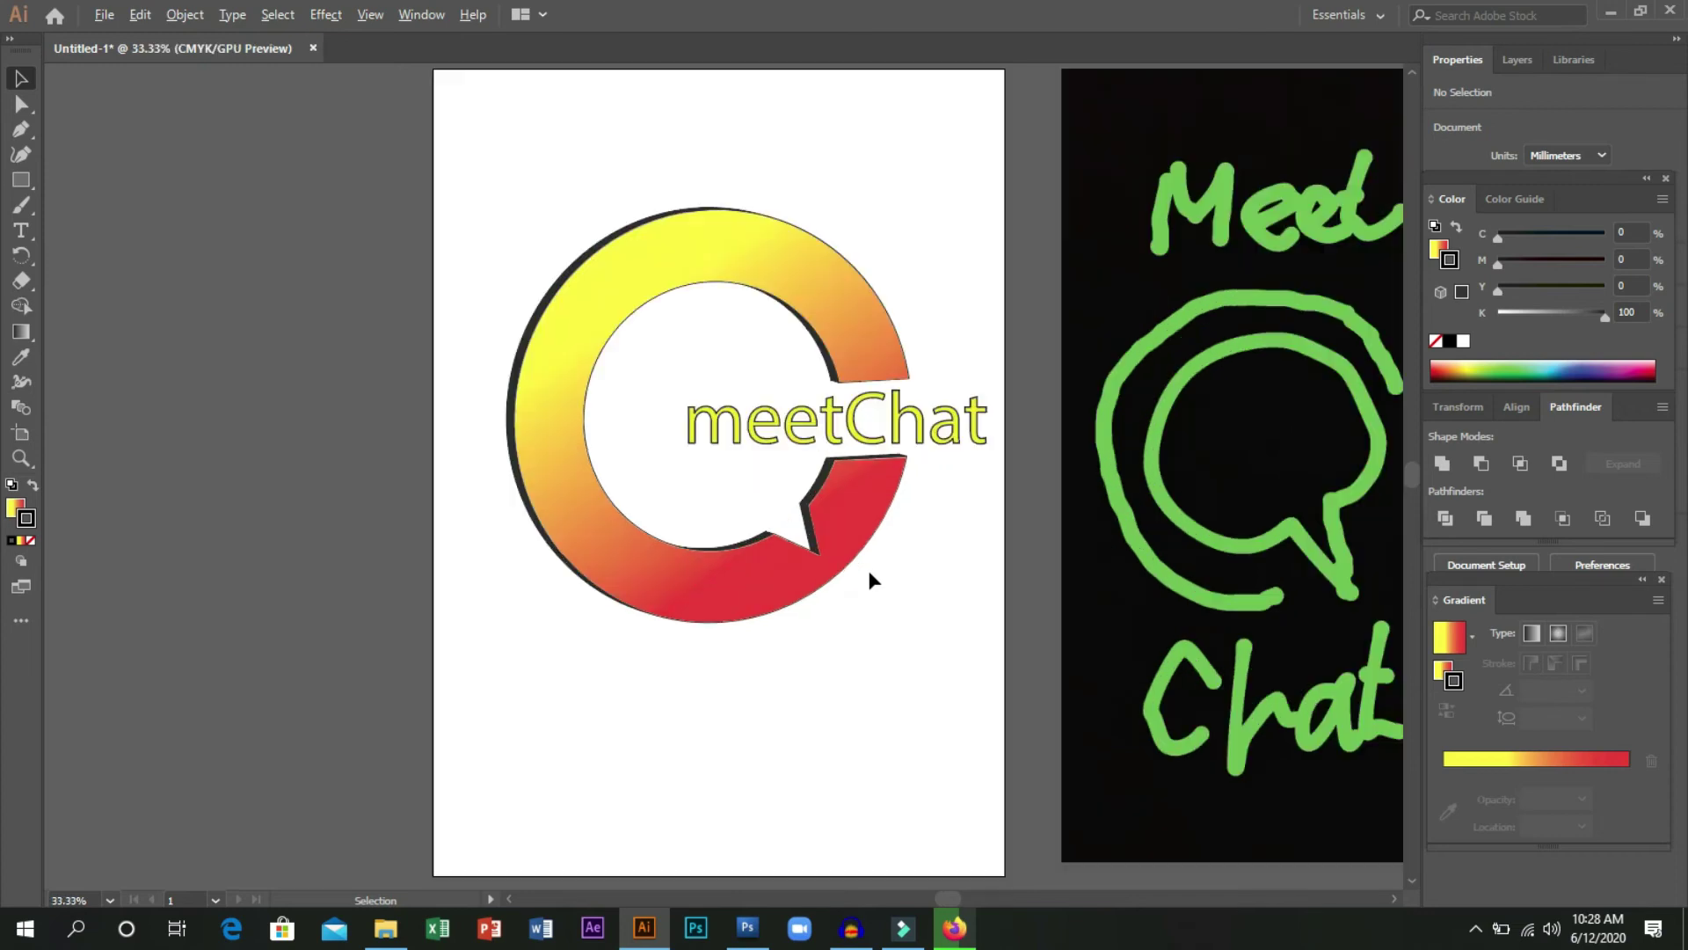
# Set the stroke color to orange (C 0, M 64, Y 100, K 0) with nothing selected.
pyautogui.doubleClick(1454, 262)
pyautogui.click(882, 479)
pyautogui.click(1409, 434)
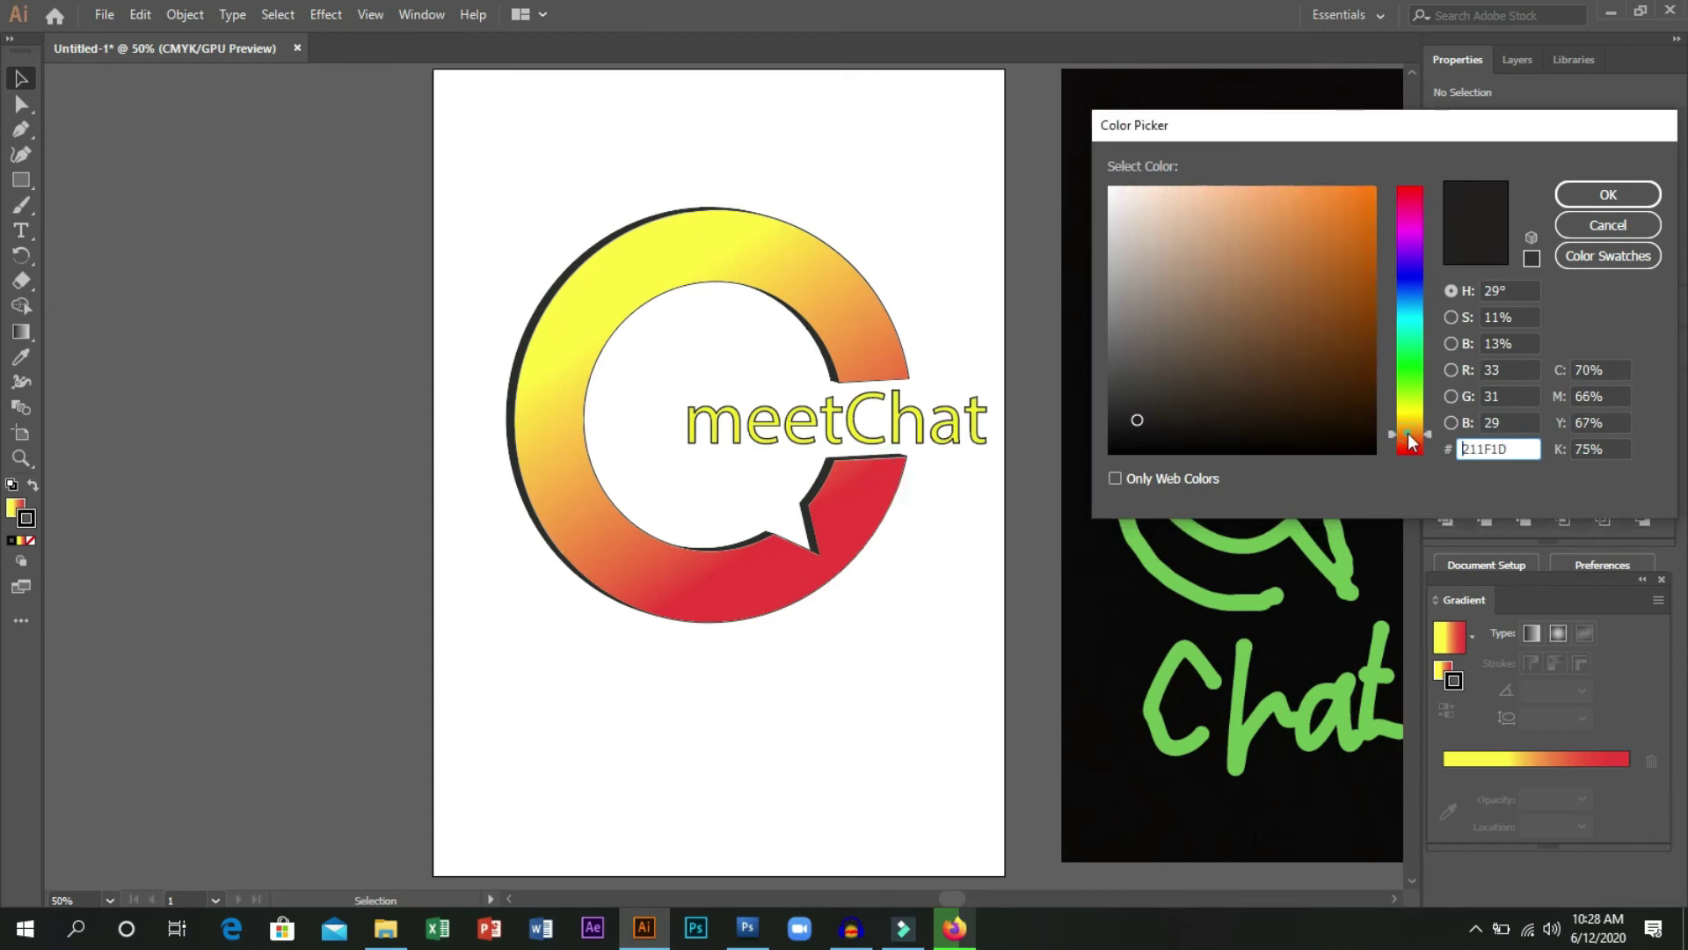
pyautogui.click(1371, 188)
pyautogui.click(1571, 188)
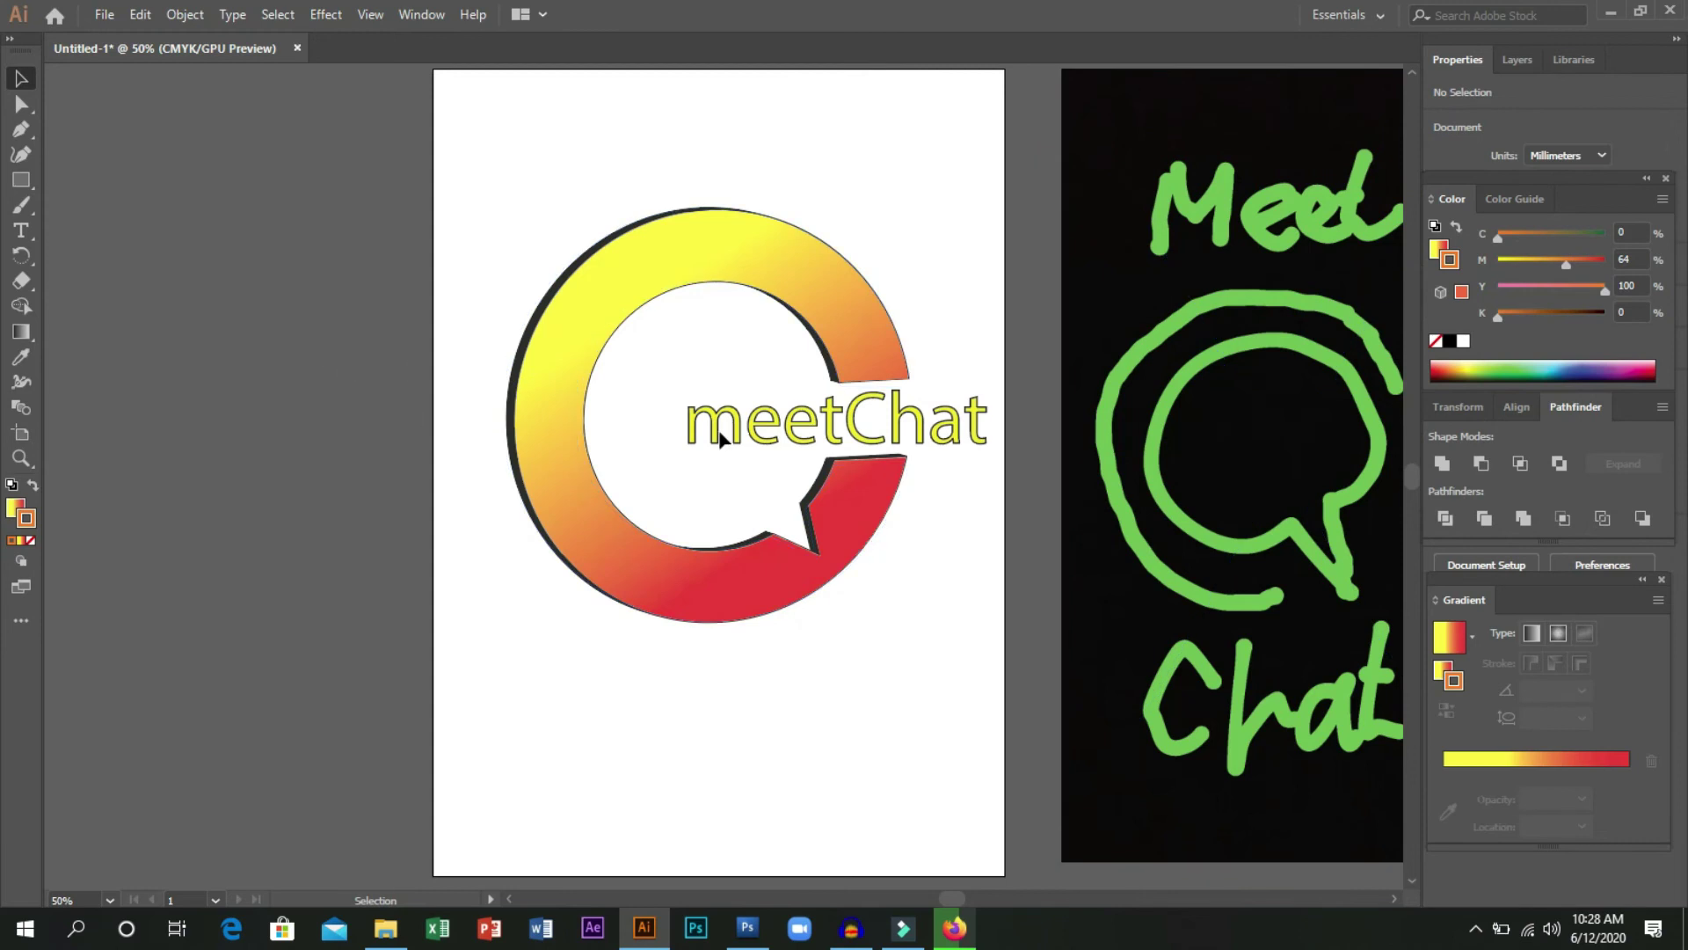
# Change the meetChat text's stroke color to orange (FC8606) and deselect the text.
pyautogui.moveTo(859, 431); pyautogui.dragTo(867, 415)
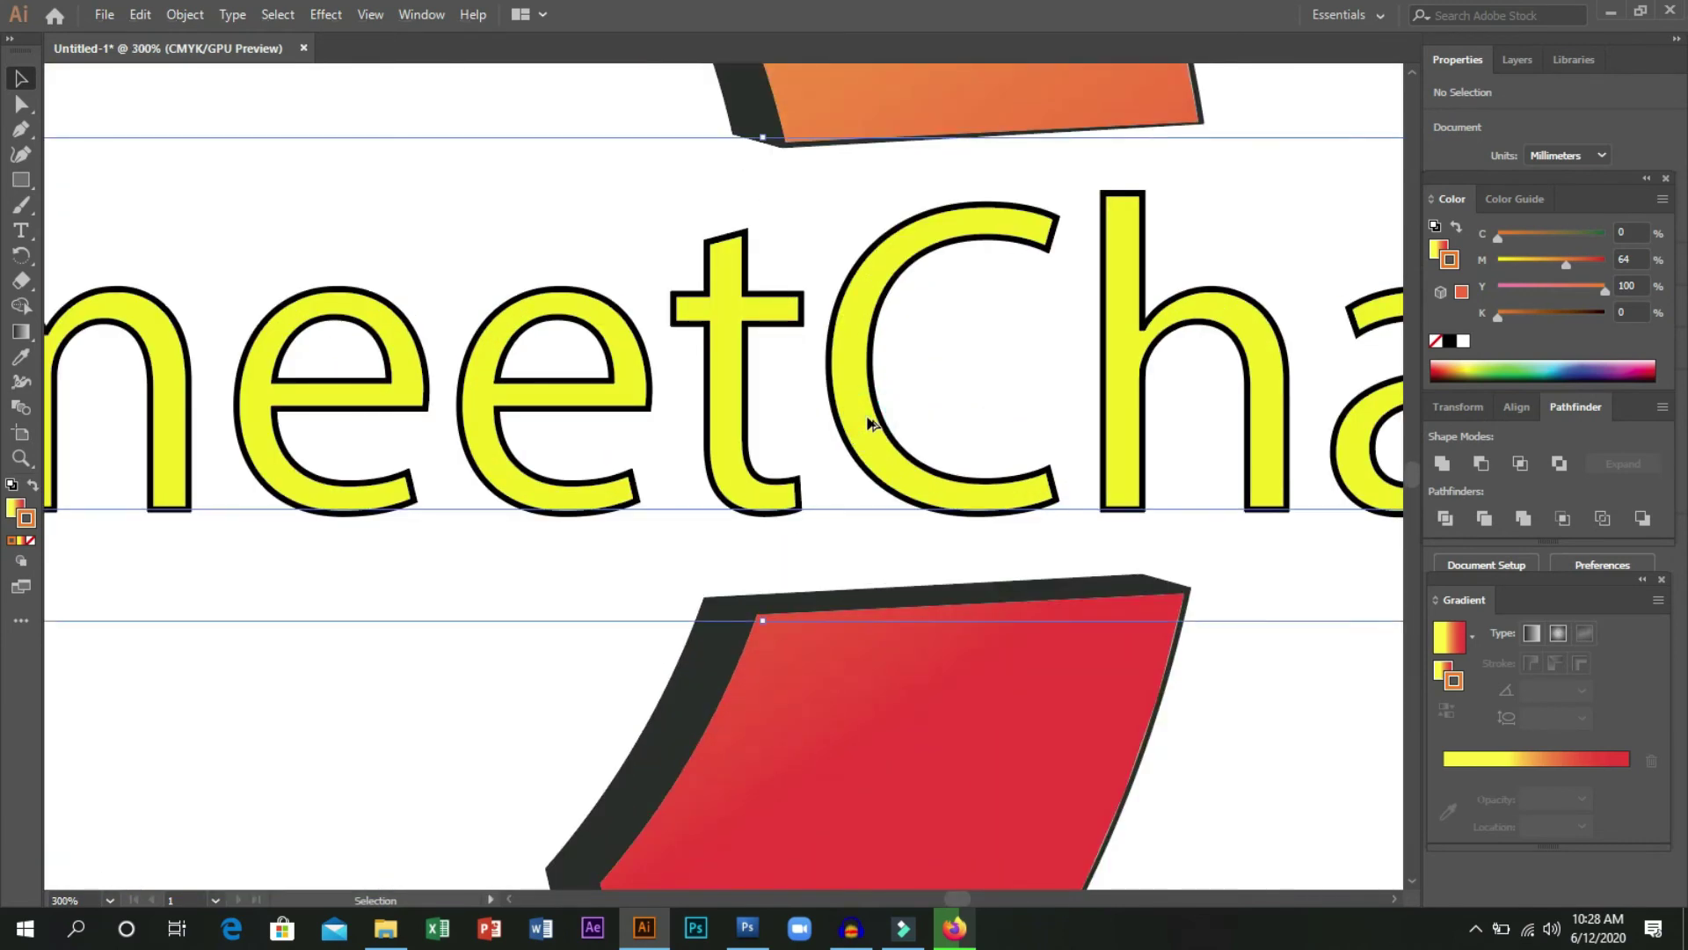
pyautogui.click(867, 415)
pyautogui.hotkey('ctrl', '-')
pyautogui.hotkey('ctrl', '-')
pyautogui.hotkey('ctrl', '-')
pyautogui.hotkey('ctrl', '-')
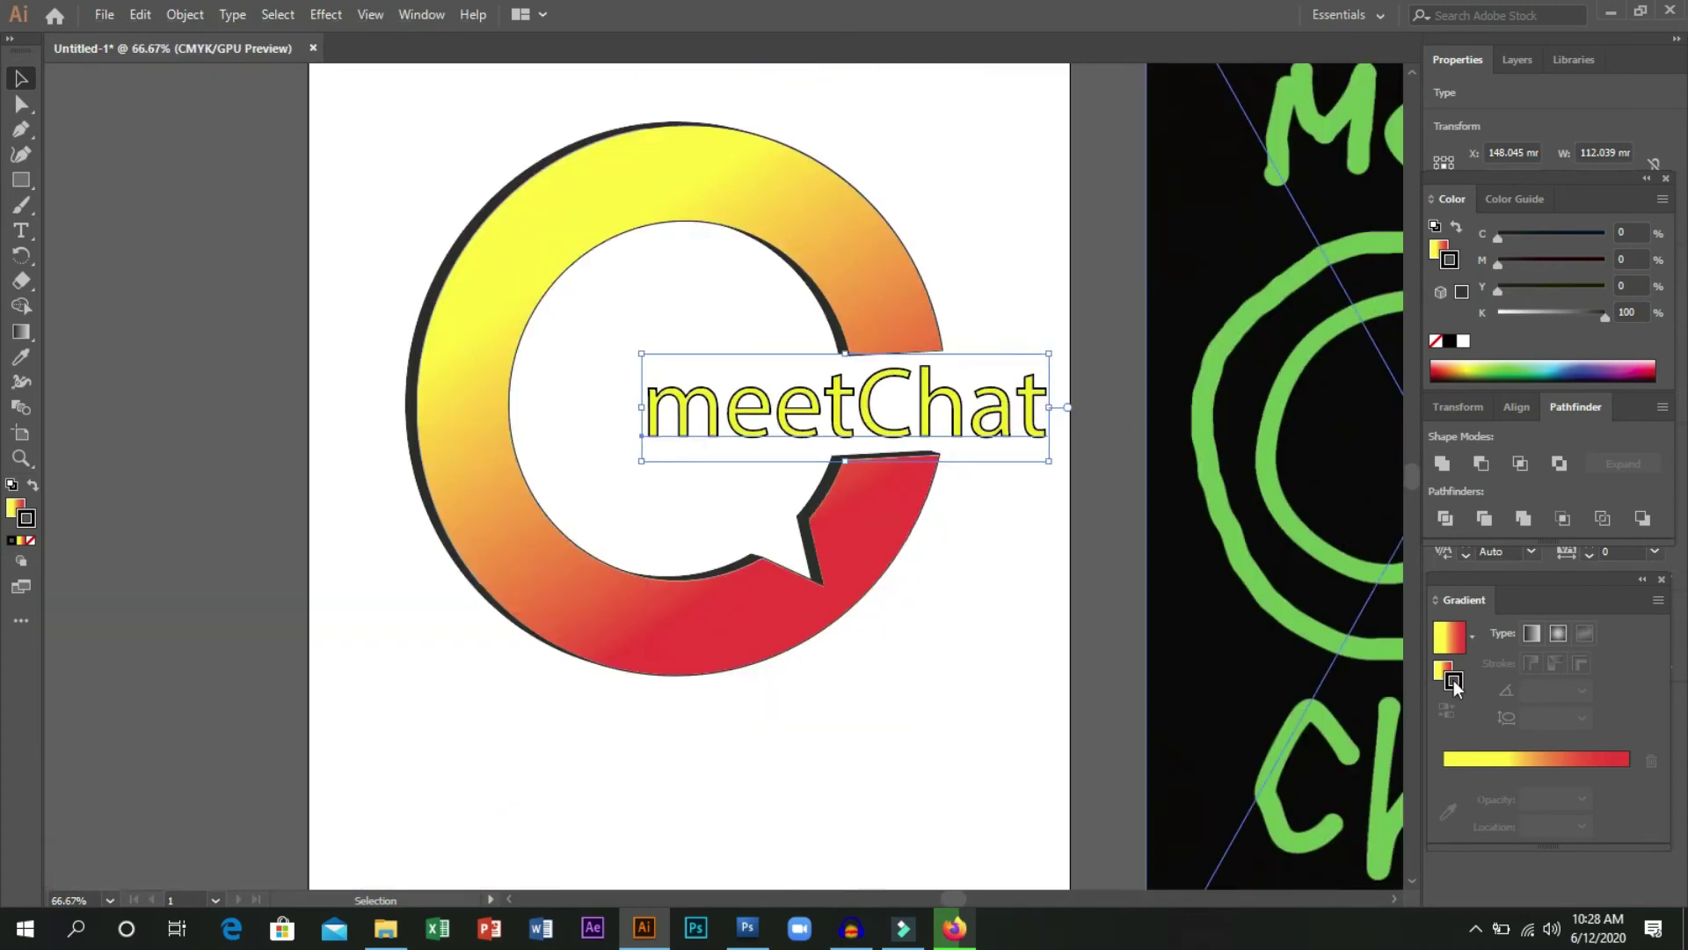
pyautogui.doubleClick(1454, 679)
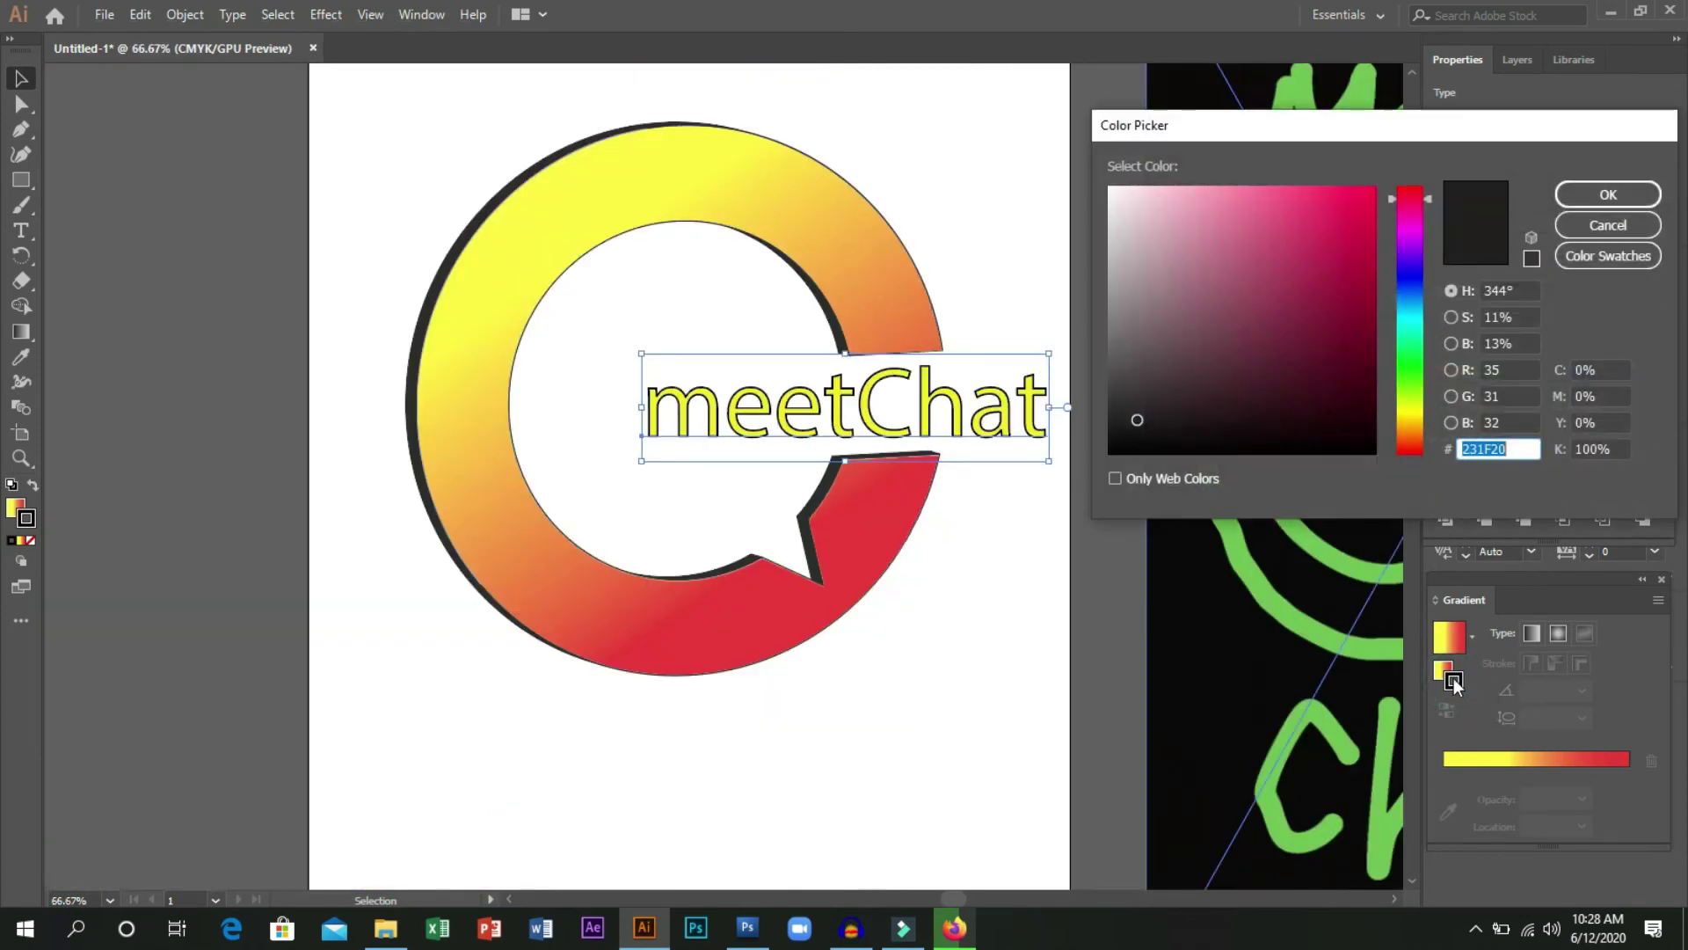
pyautogui.click(1408, 436)
pyautogui.click(1370, 189)
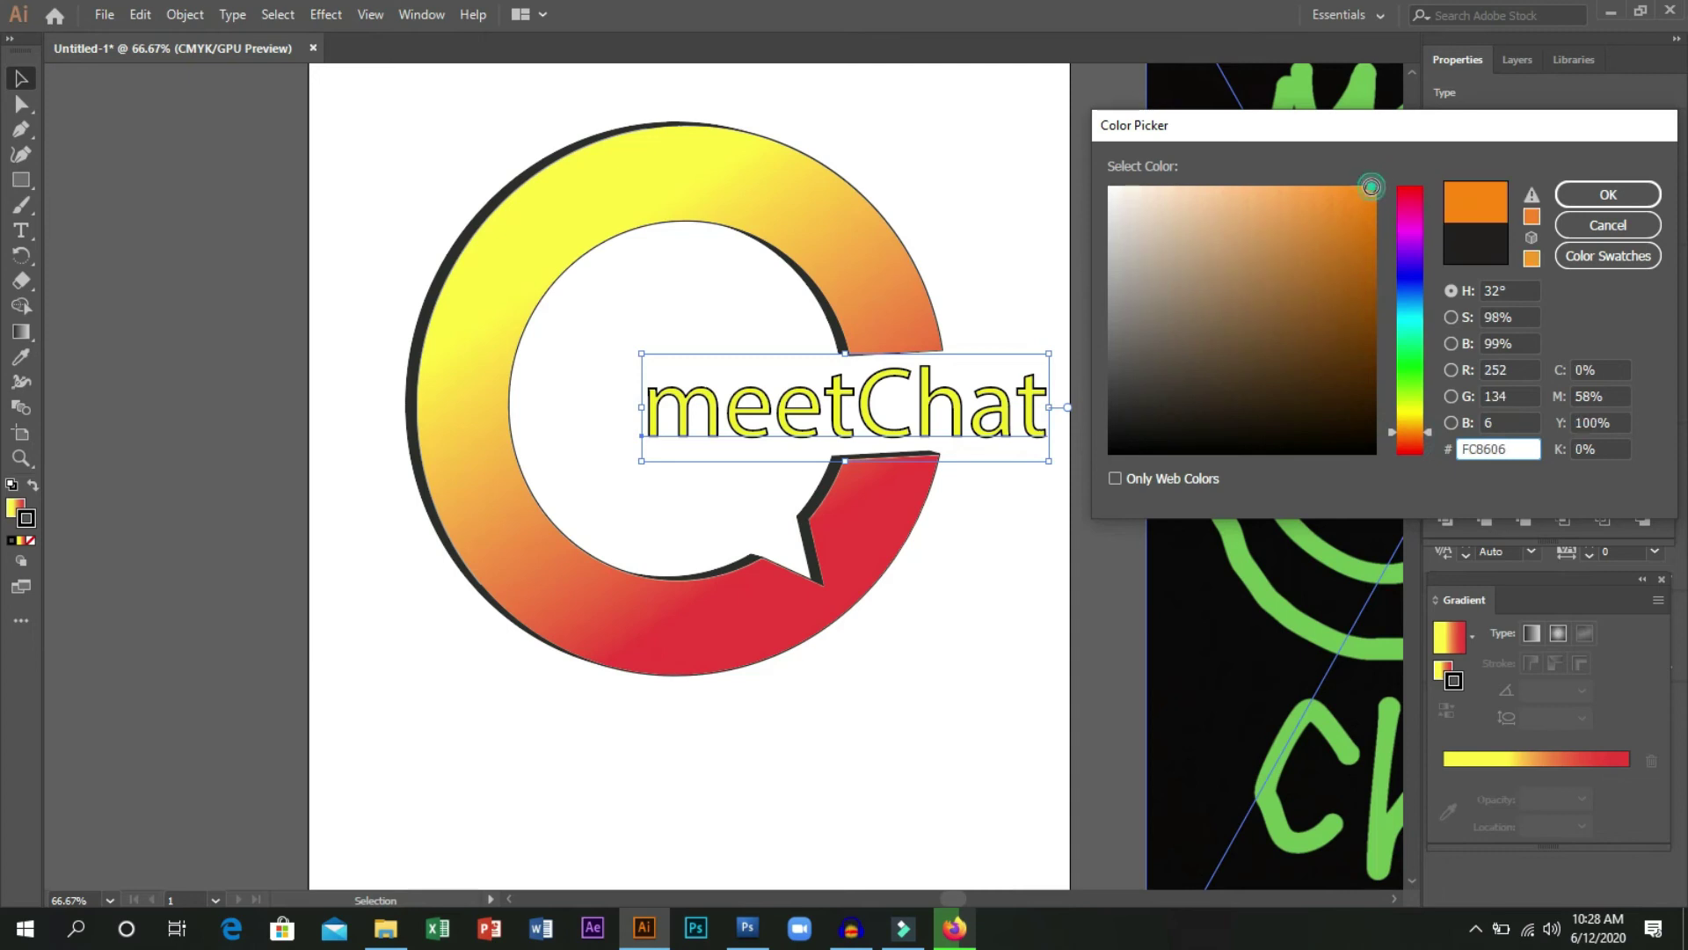
pyautogui.click(1576, 202)
pyautogui.click(1000, 225)
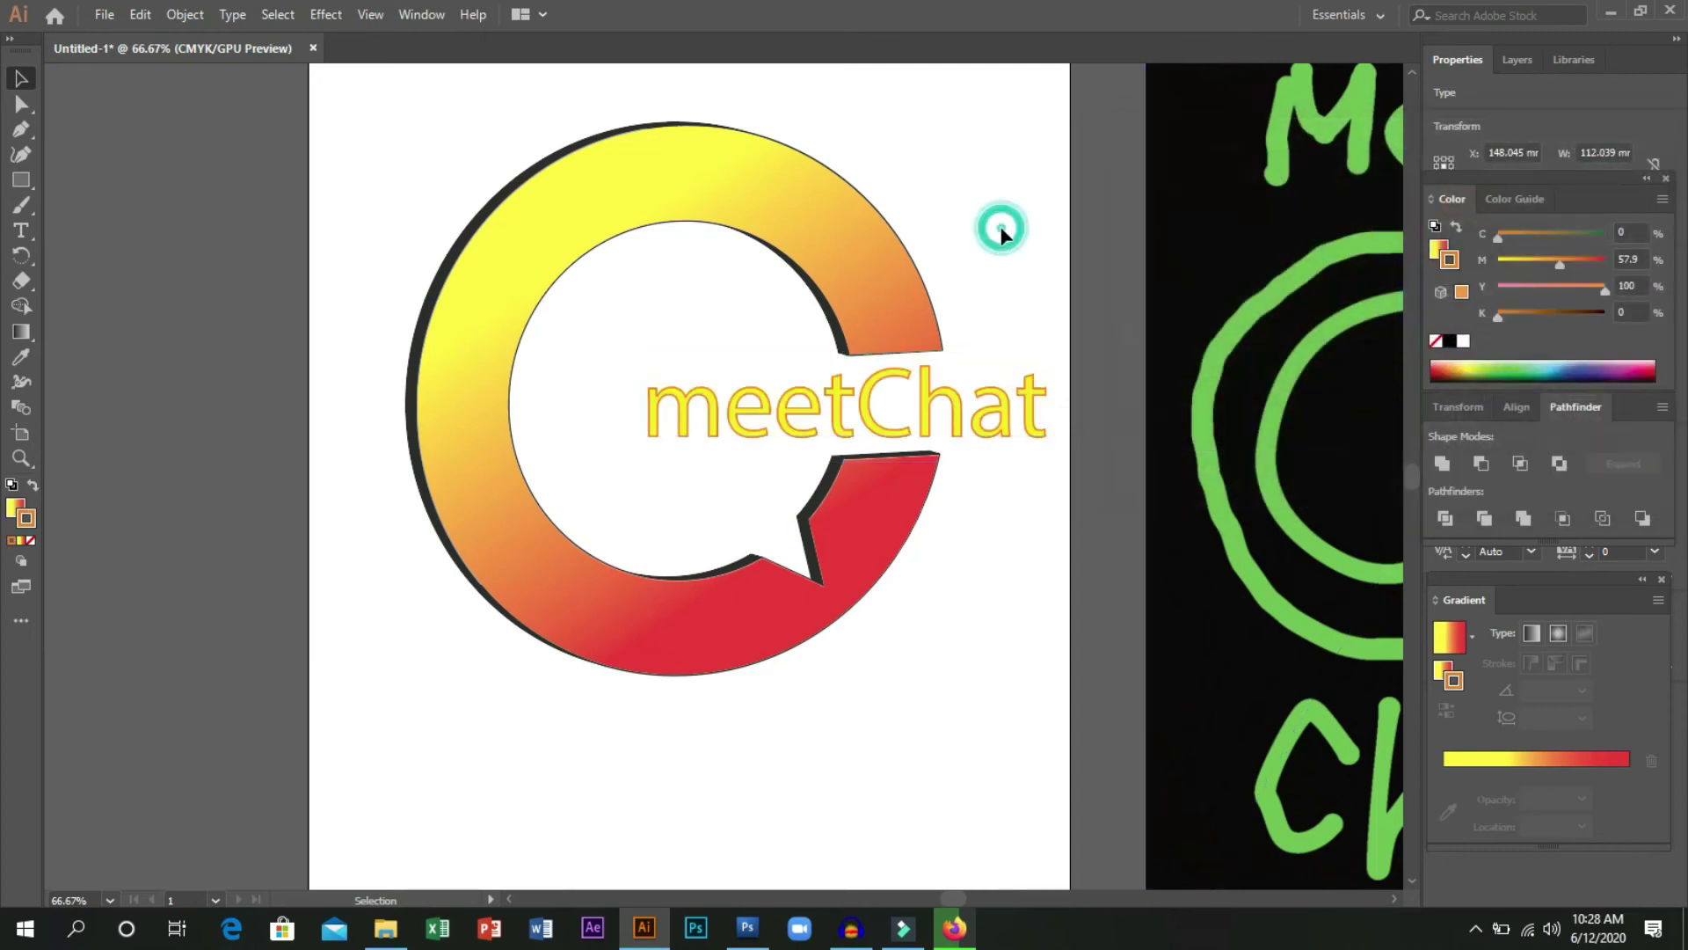
# Examine the finished logo up close and as a whole, comparing it with the hand-drawn sketch beside the artboard.
pyautogui.scroll(-1, 997, 225)
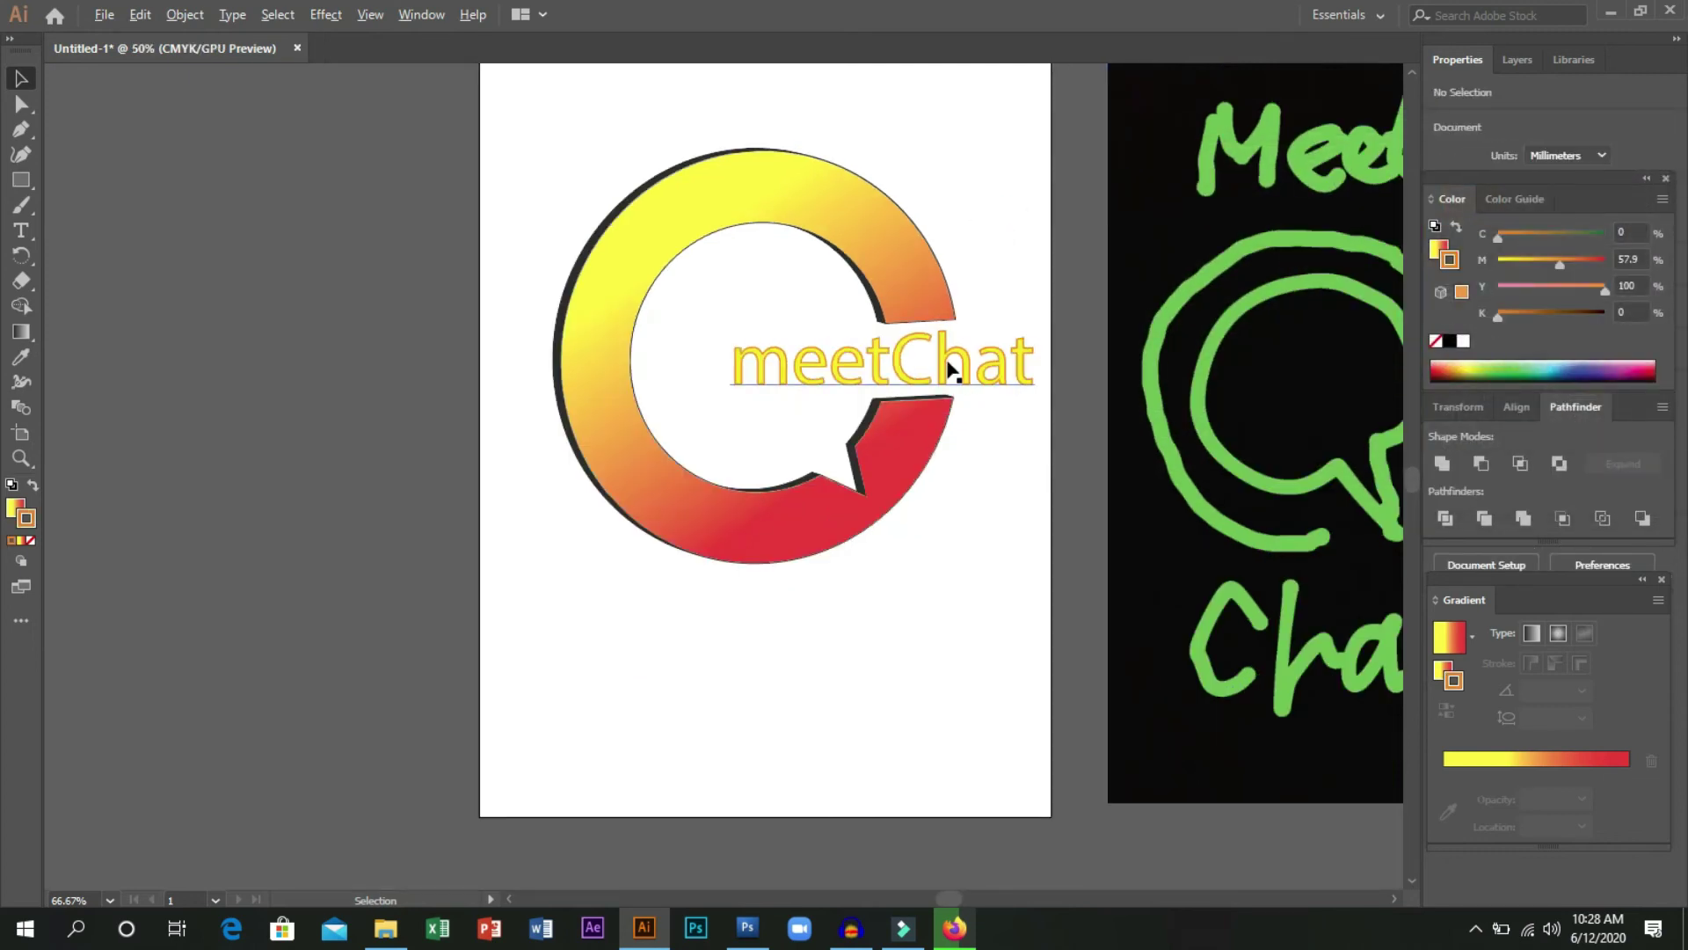
pyautogui.scroll(-1, 925, 531)
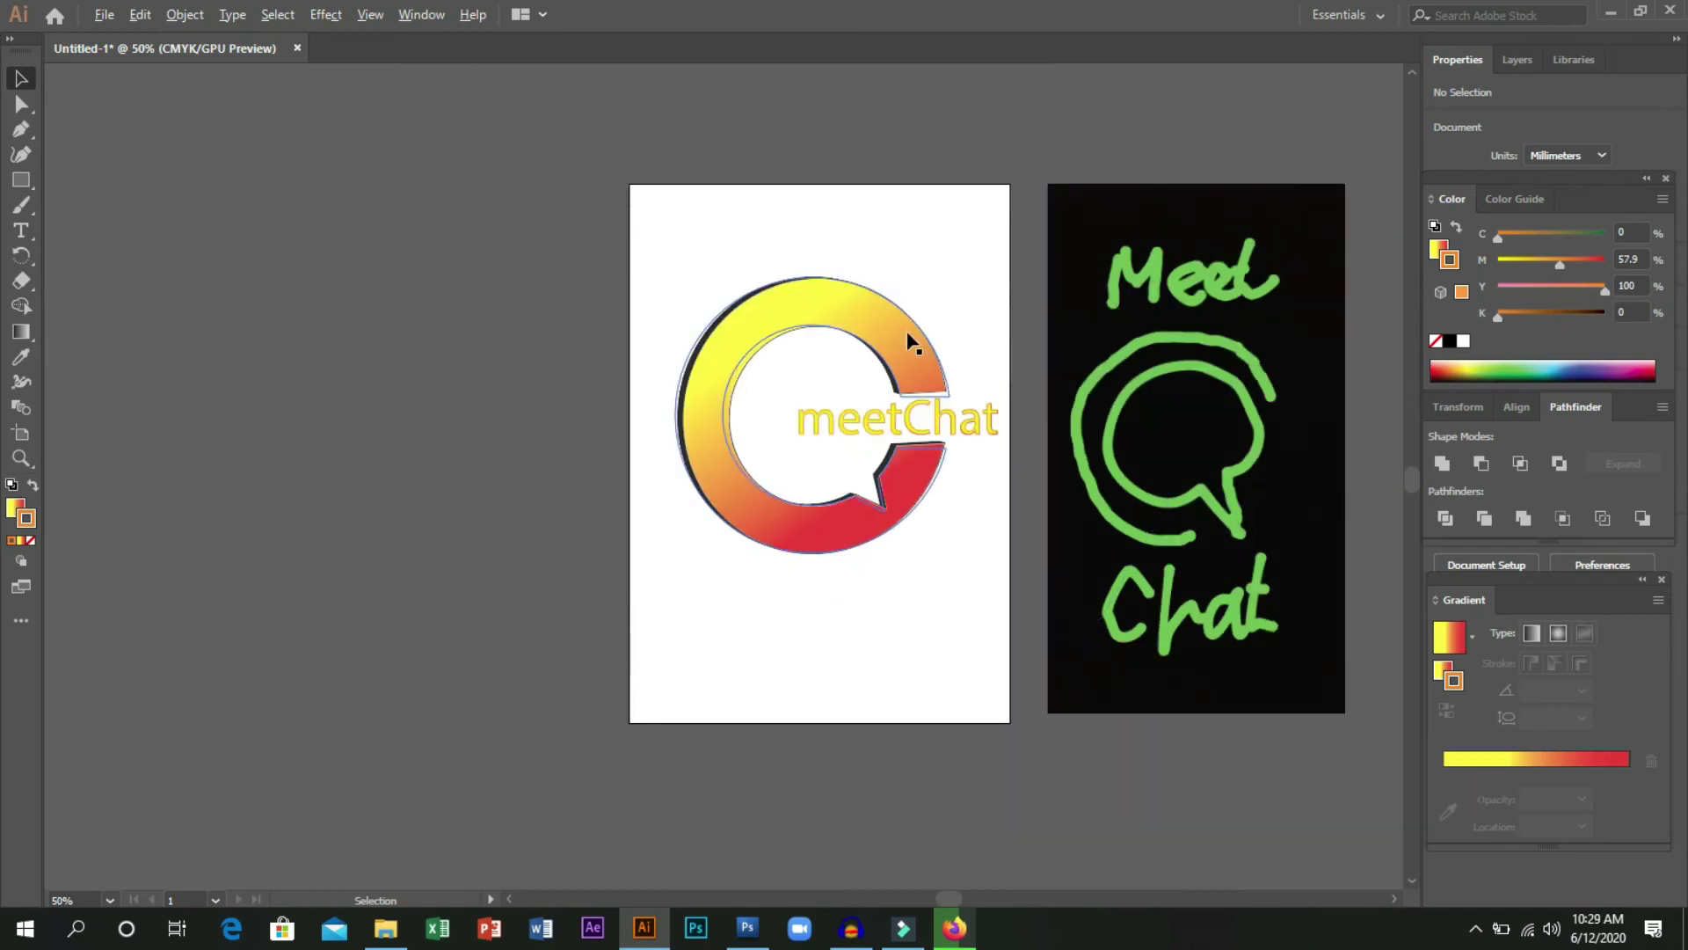
pyautogui.scroll(1, 909, 338)
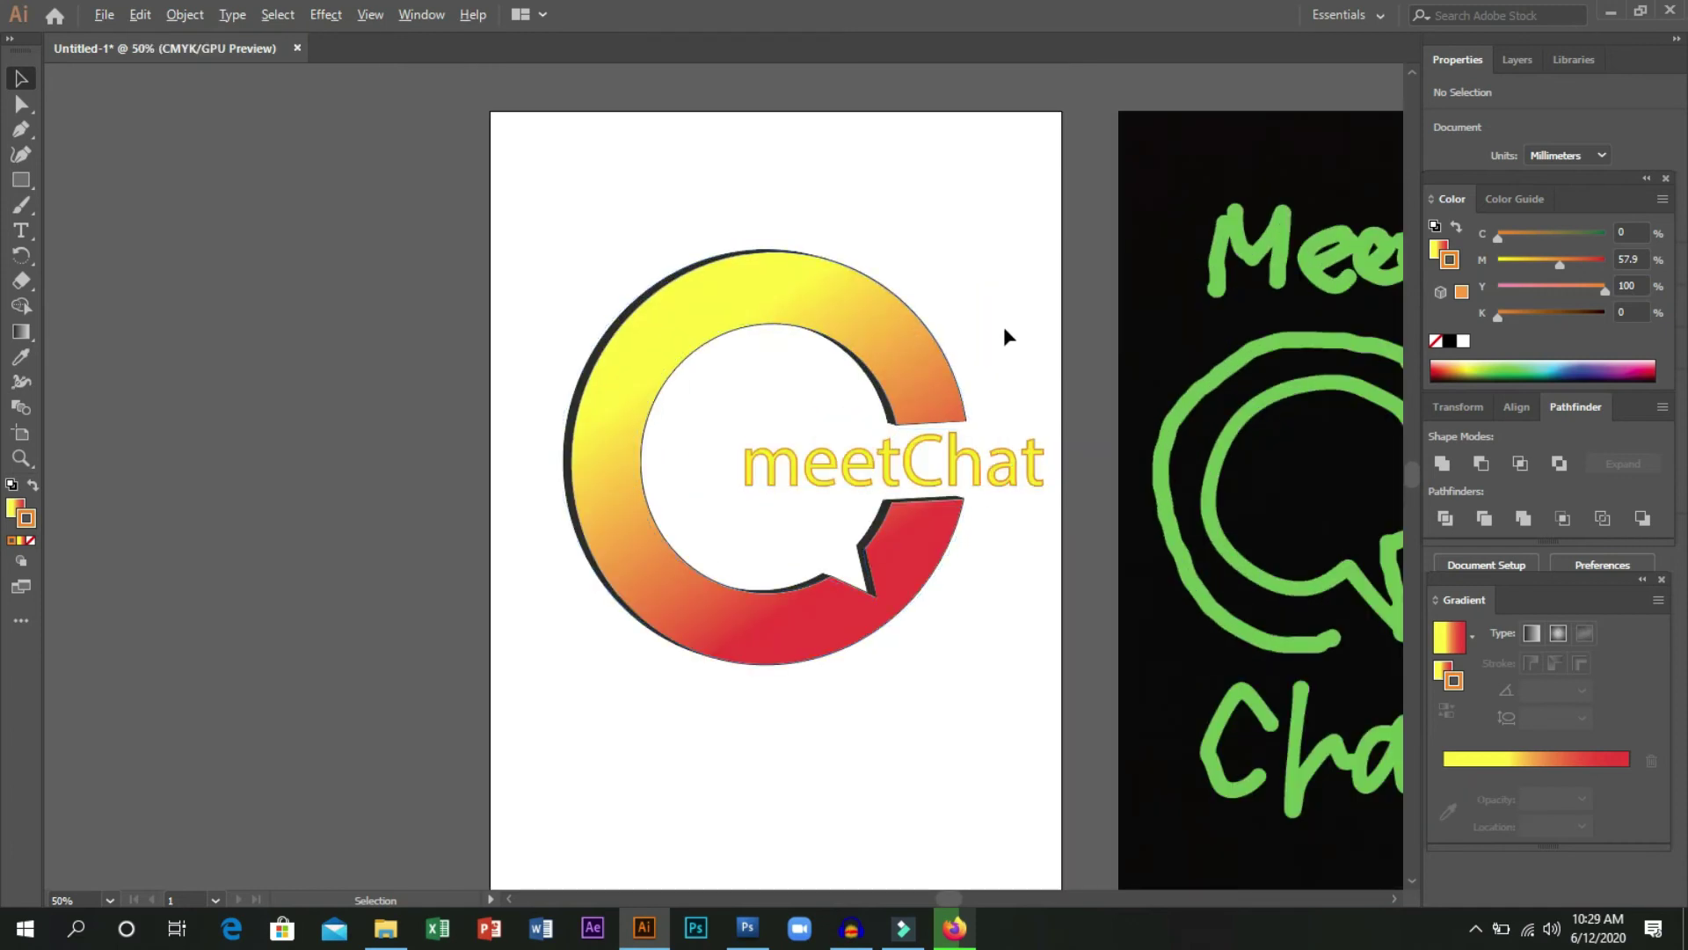
pyautogui.scroll(1, 1073, 378)
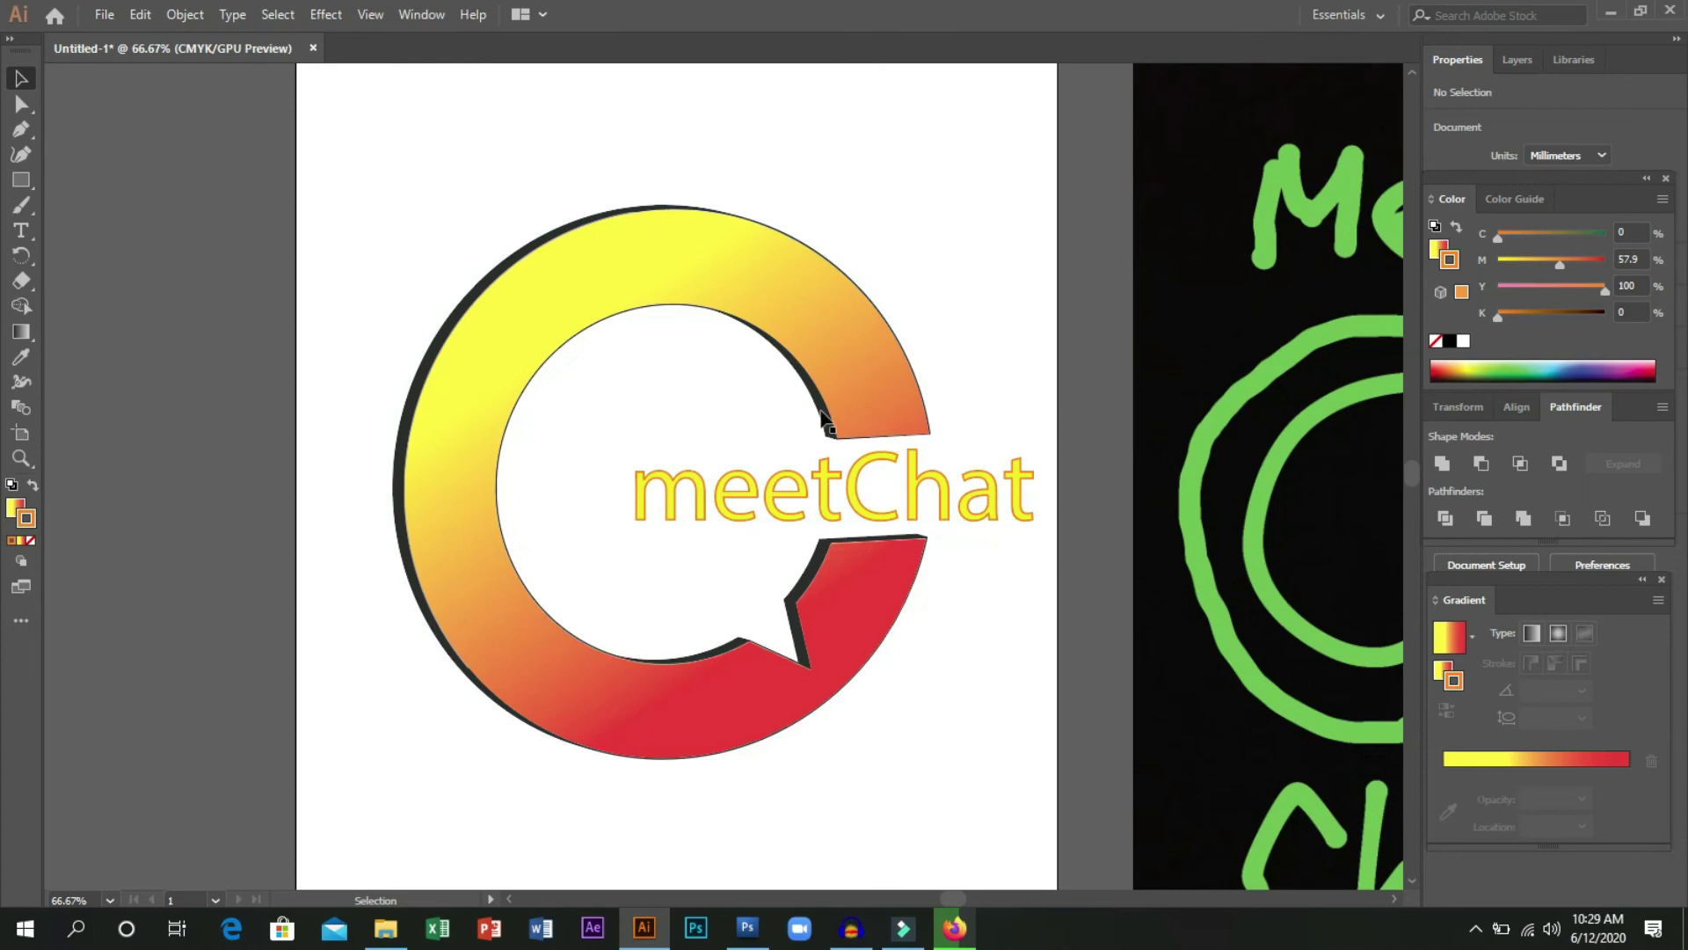
pyautogui.scroll(1, 774, 409)
pyautogui.scroll(-1, 775, 414)
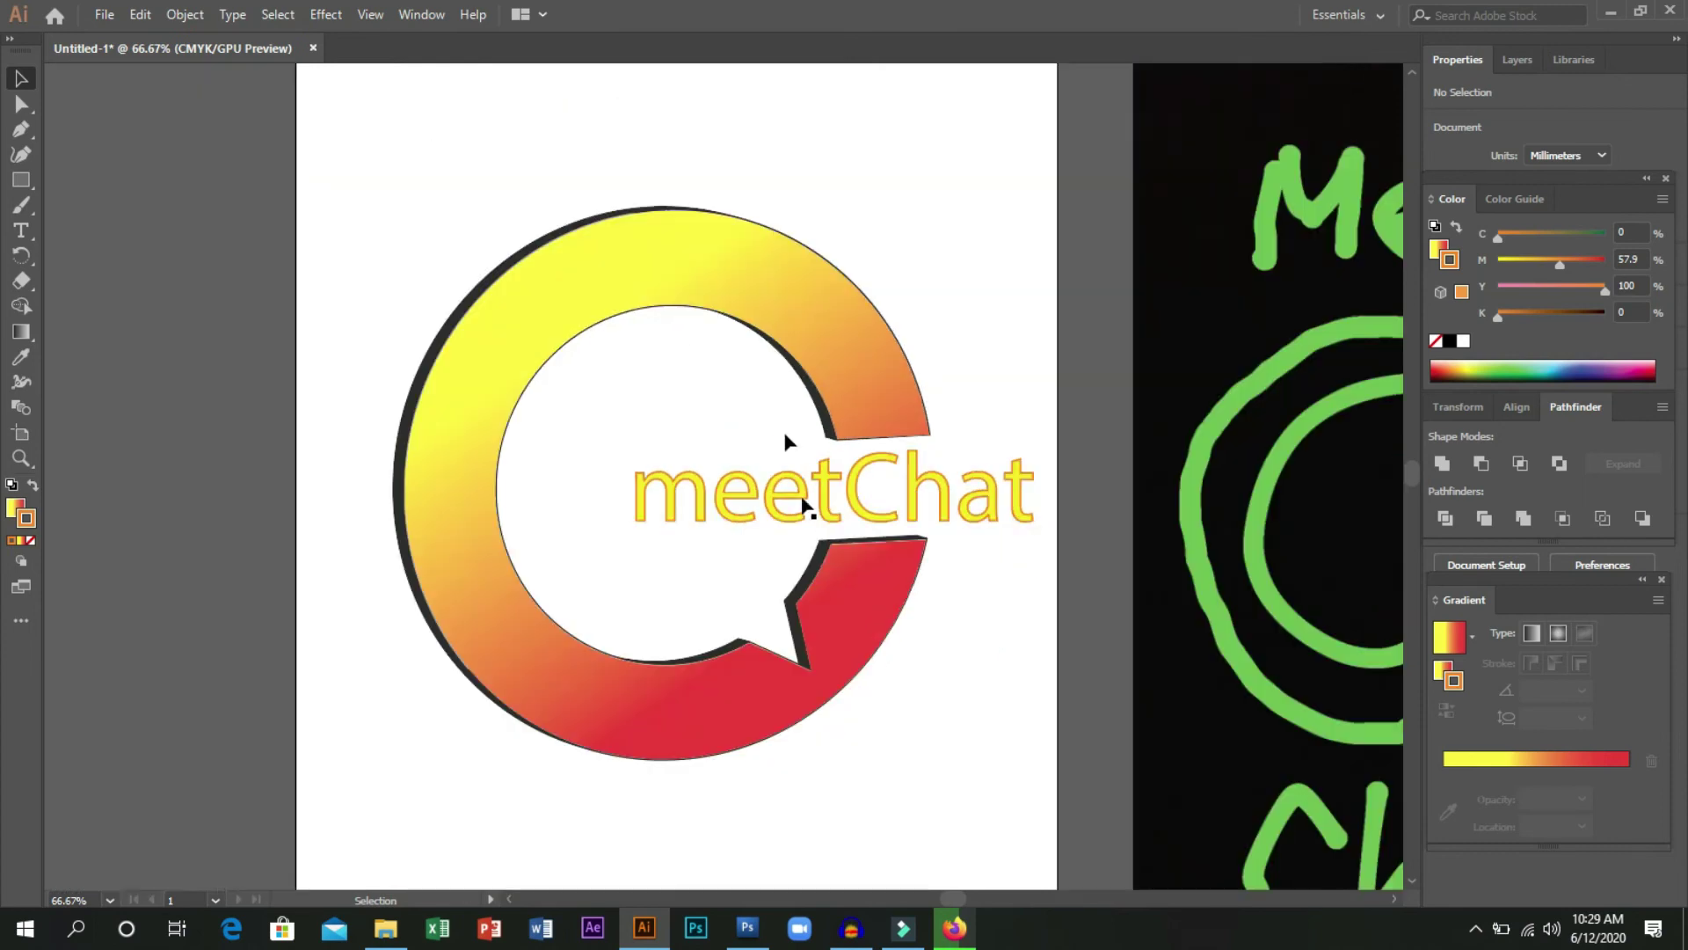
pyautogui.scroll(-1, 820, 524)
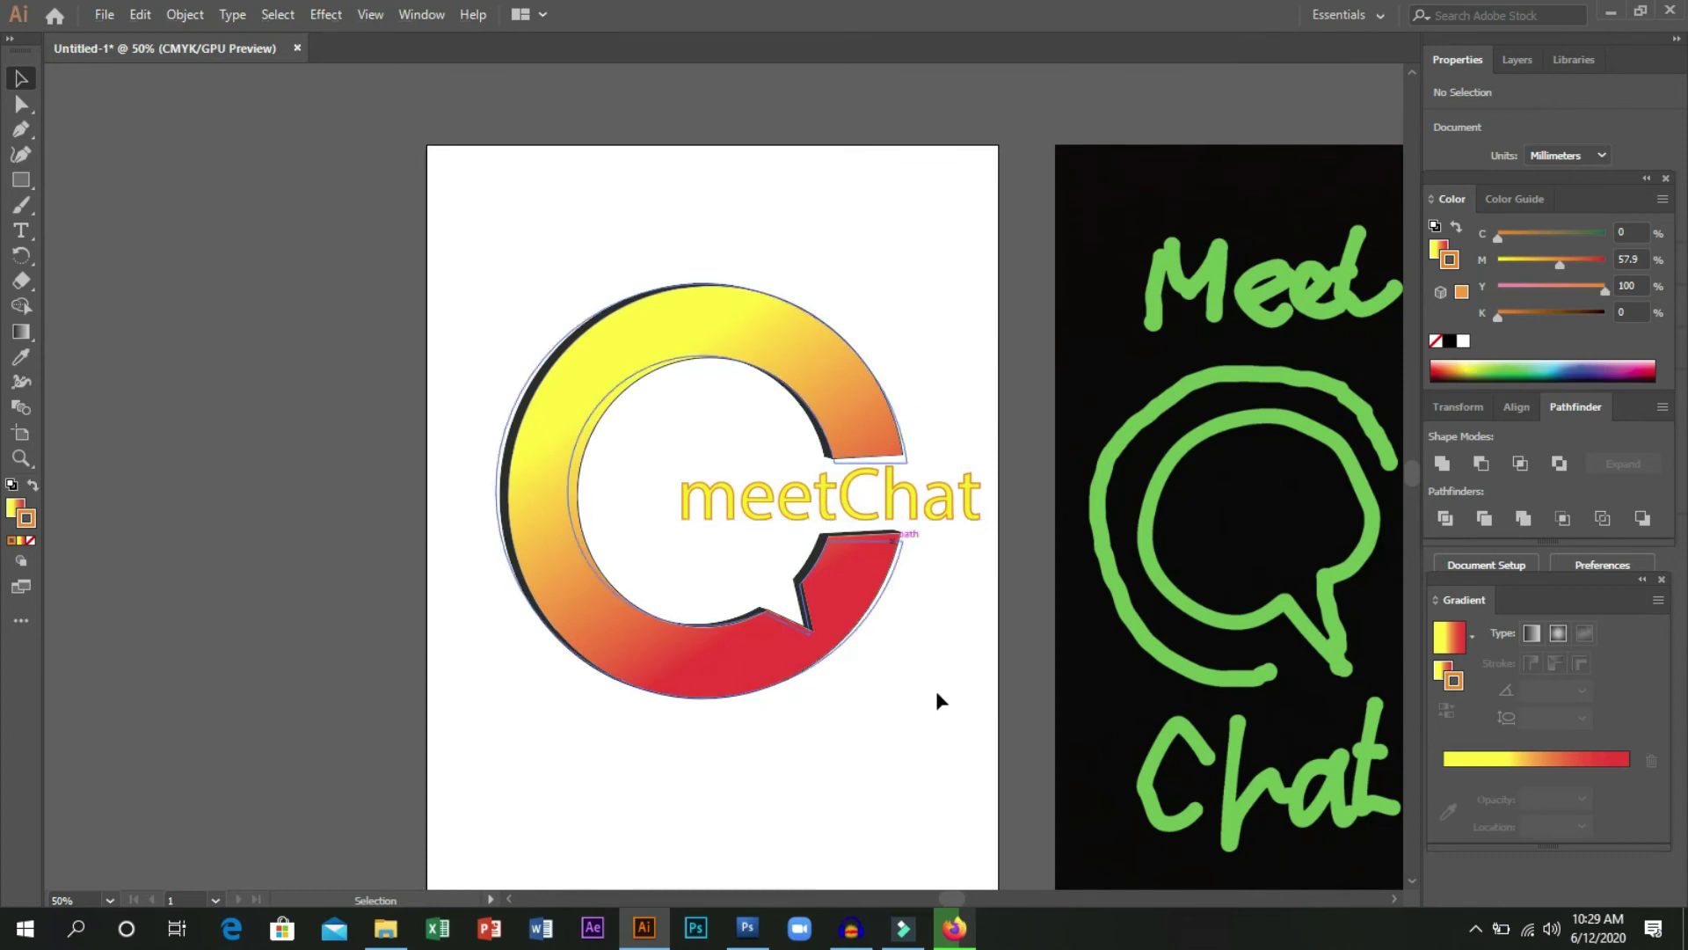
pyautogui.scroll(-1, 942, 637)
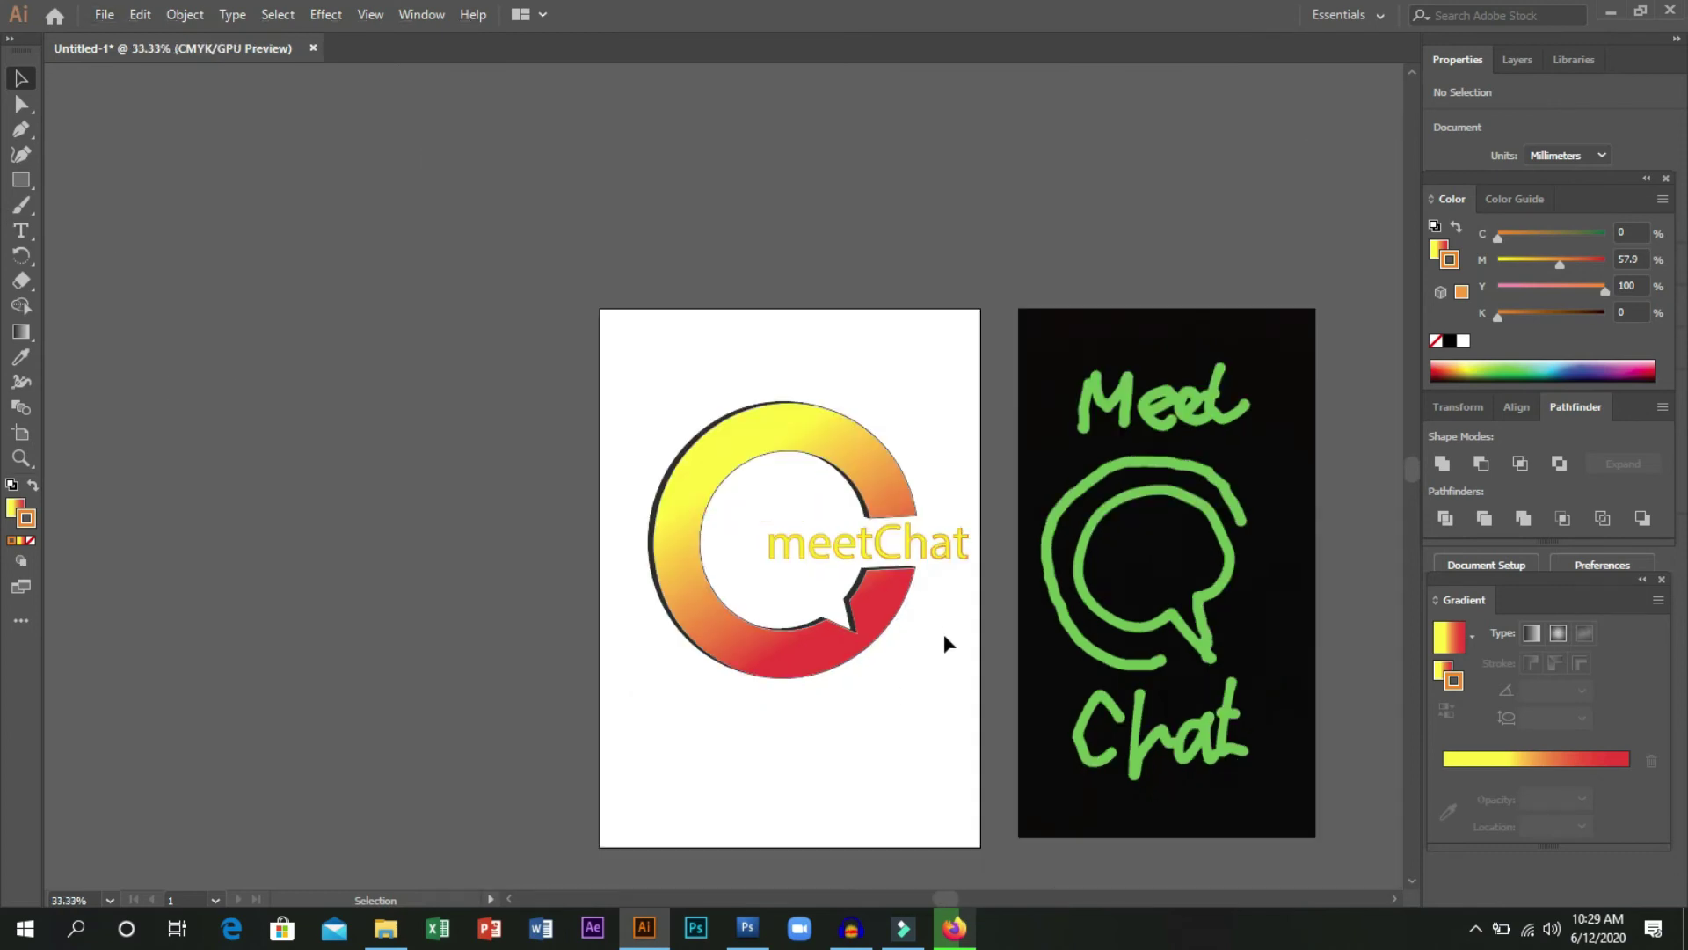
pyautogui.scroll(1, 953, 611)
pyautogui.scroll(-1, 950, 603)
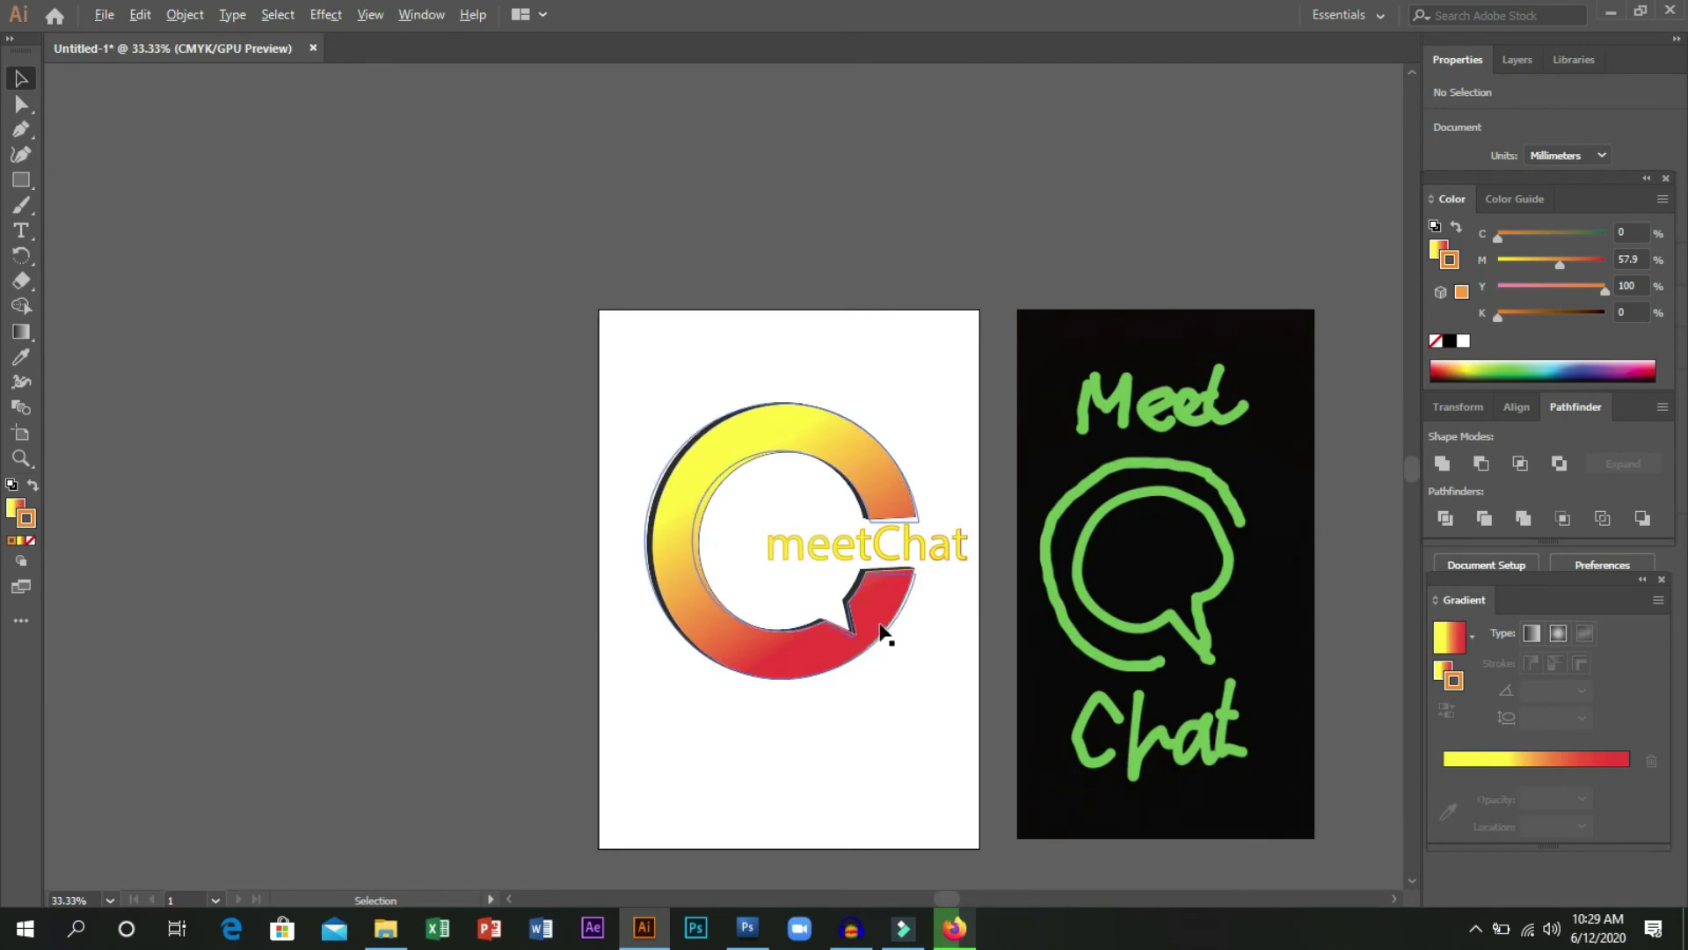
pyautogui.scroll(1, 884, 631)
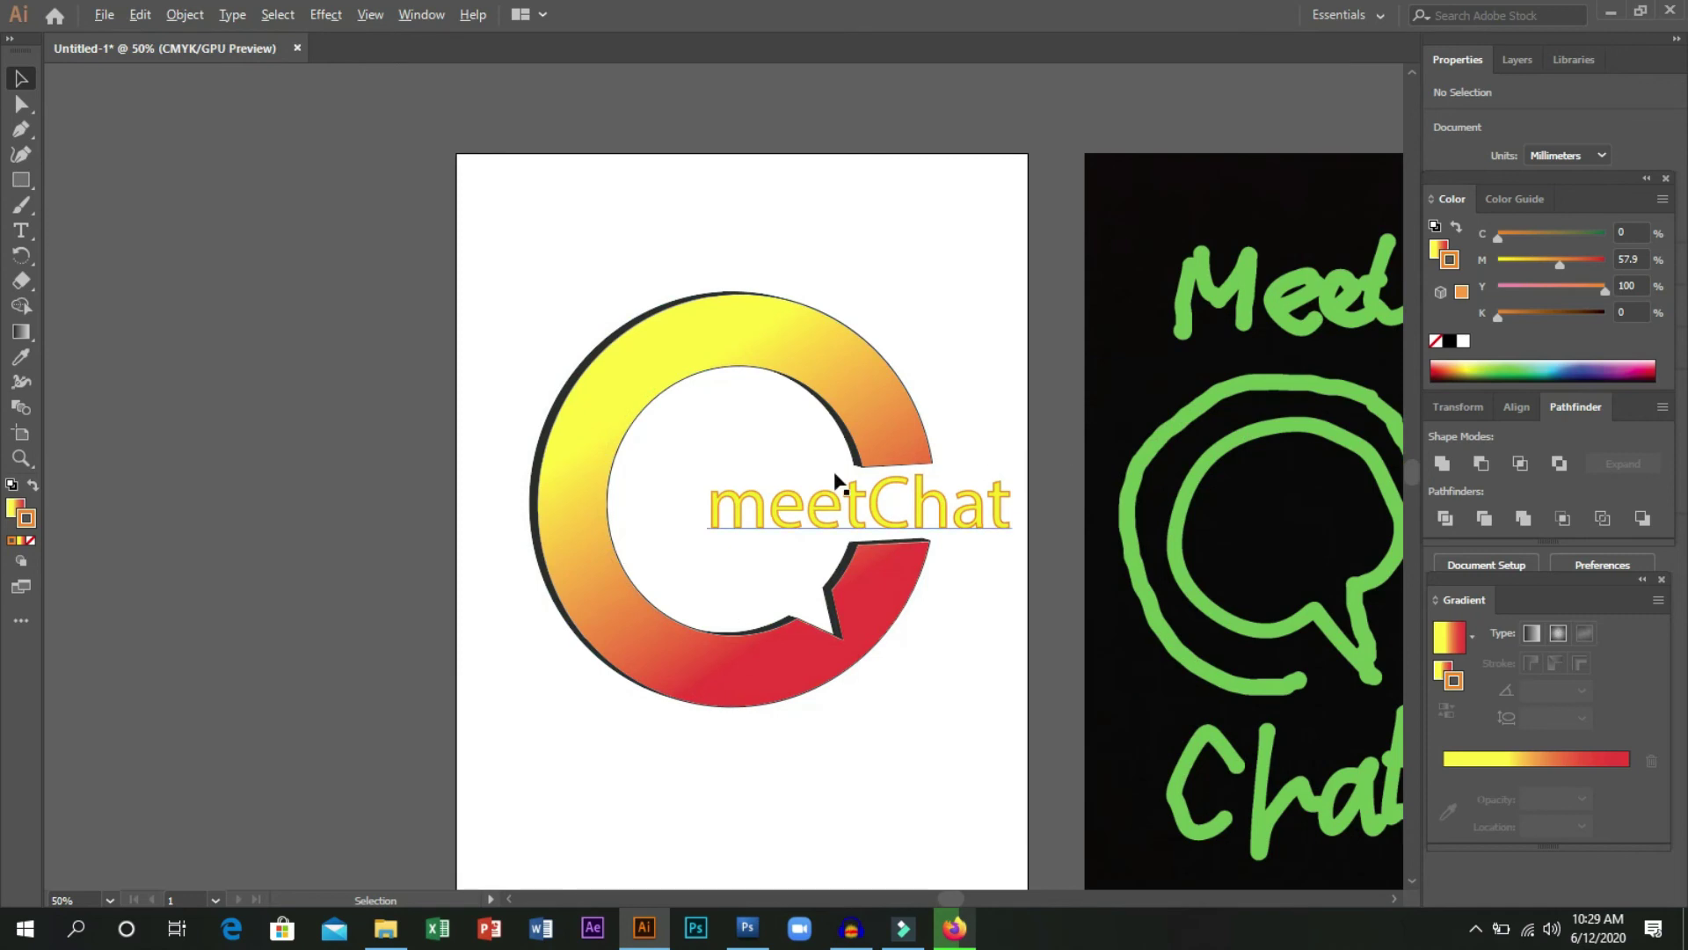
pyautogui.scroll(1, 837, 479)
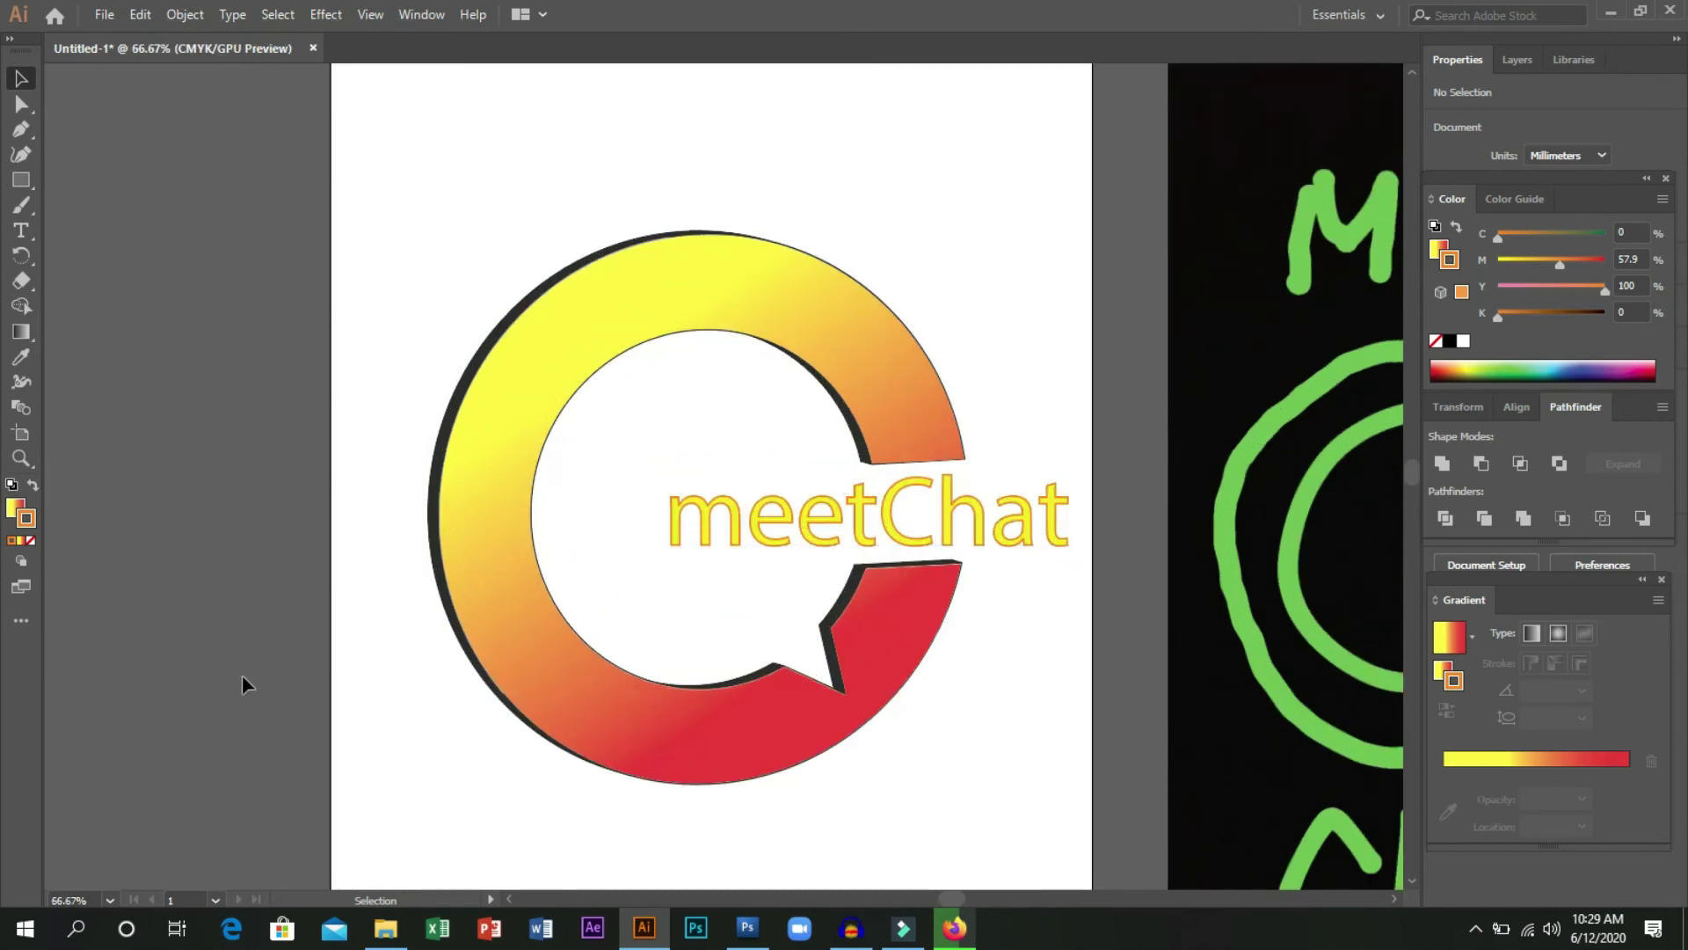
pyautogui.scroll(-1, 491, 181)
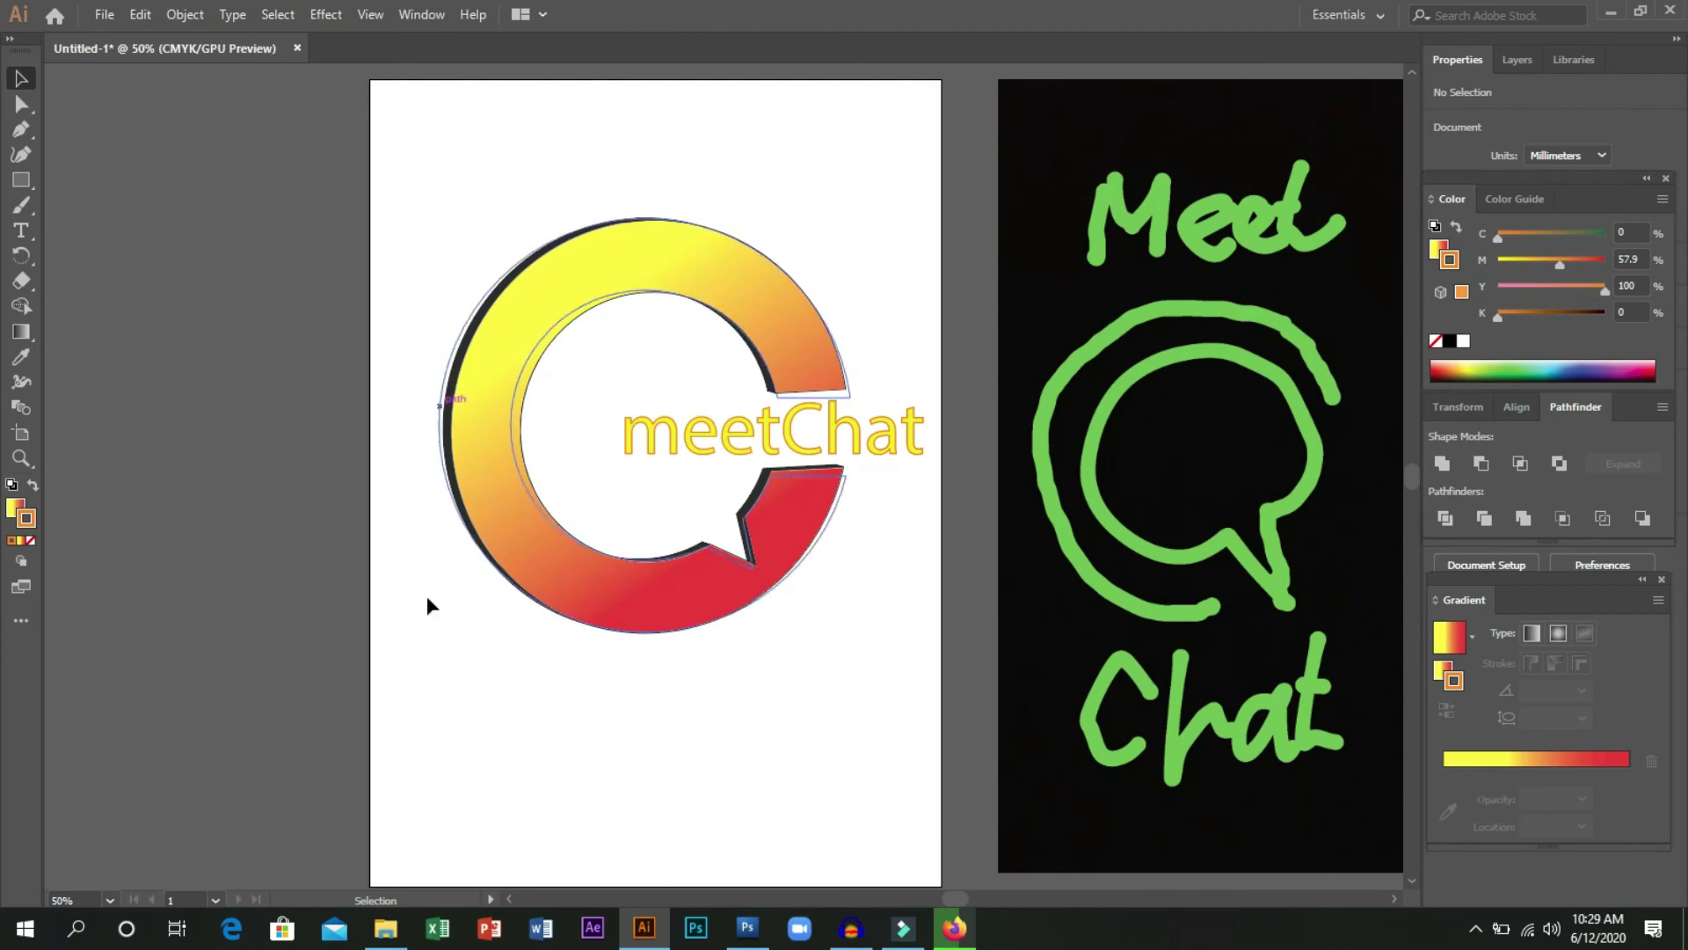
pyautogui.scroll(-1, 817, 494)
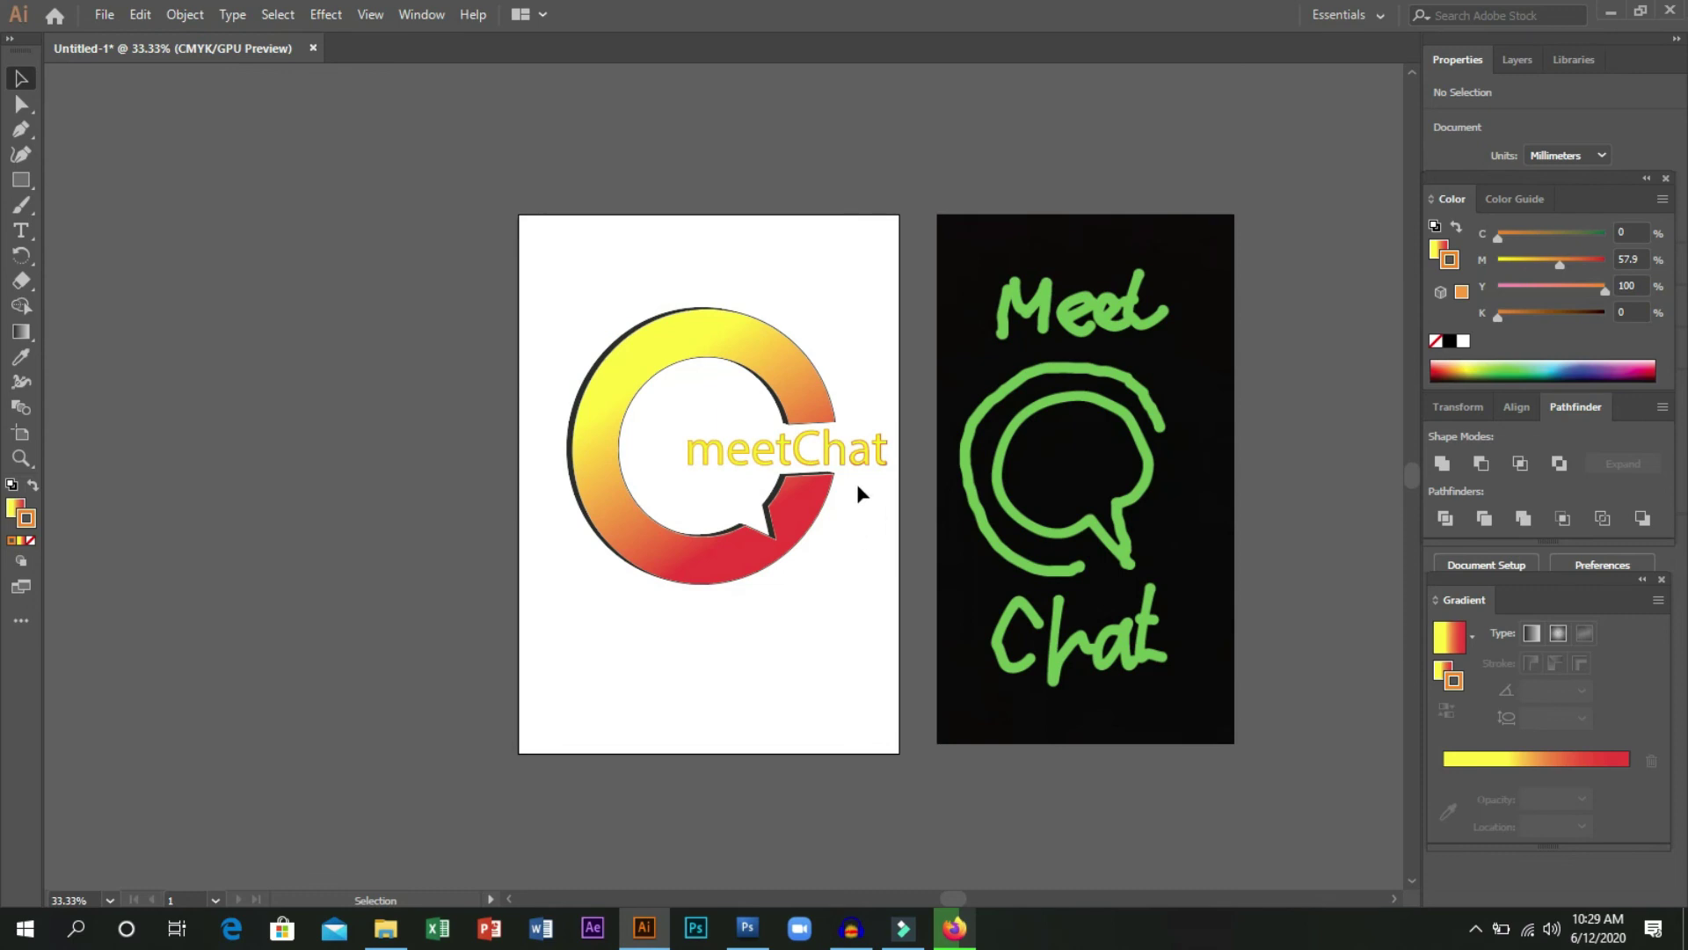
pyautogui.scroll(1, 846, 362)
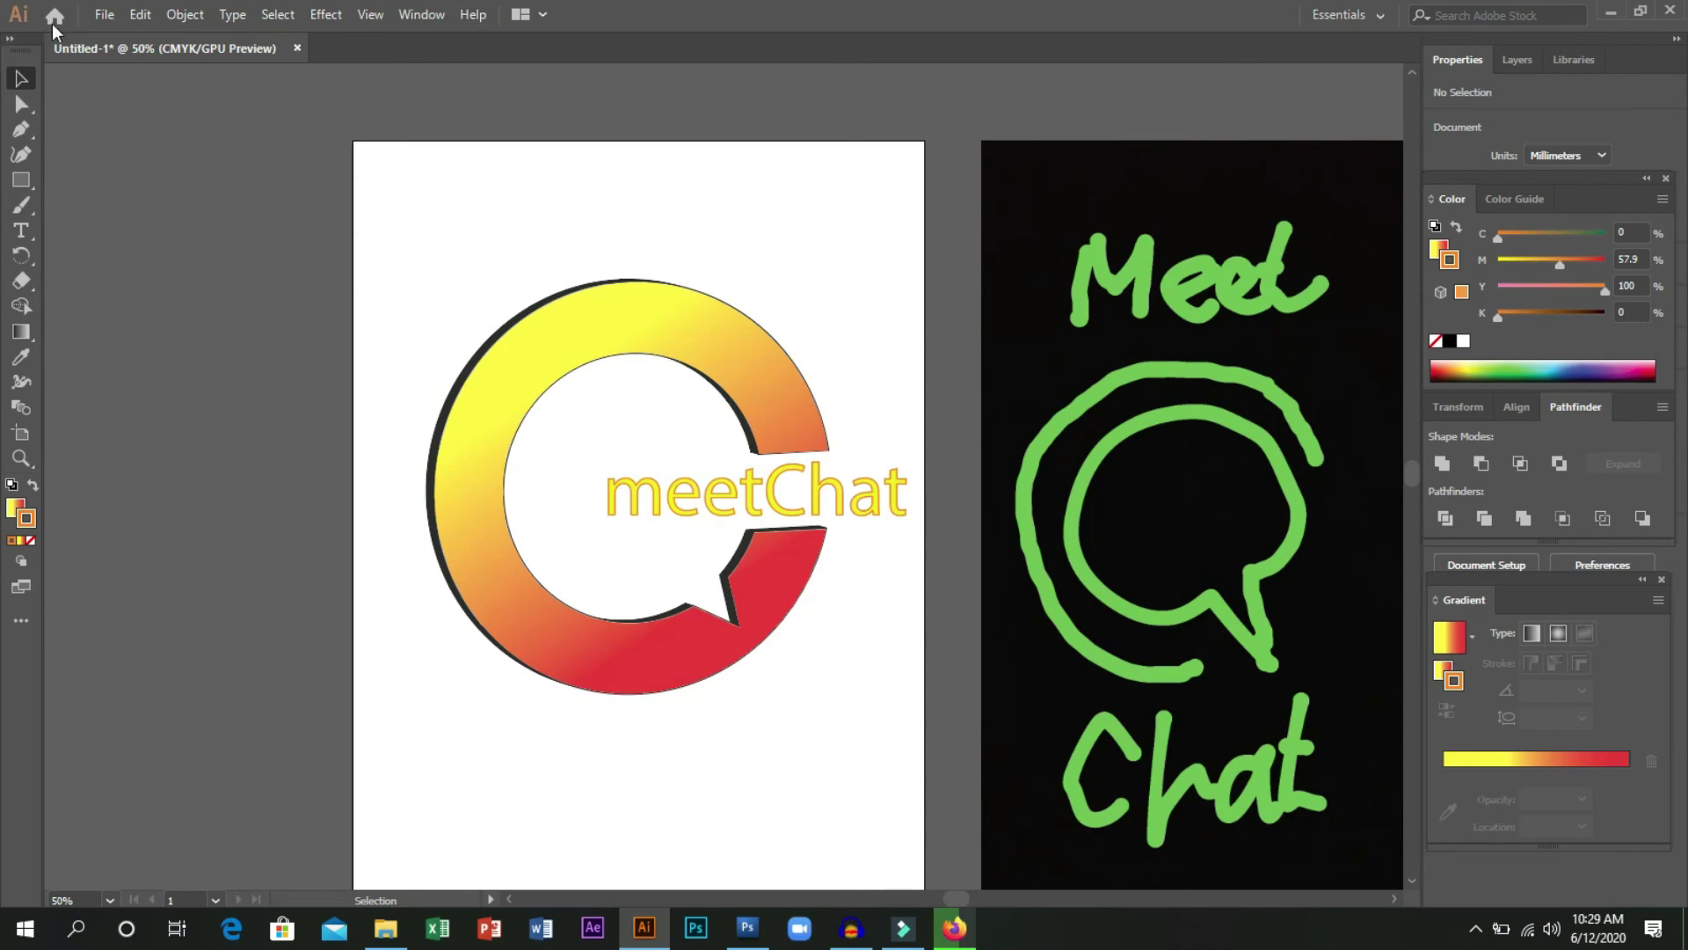
# Examine the file formats offered by Save As, leaving the document unsaved.
pyautogui.click(105, 14)
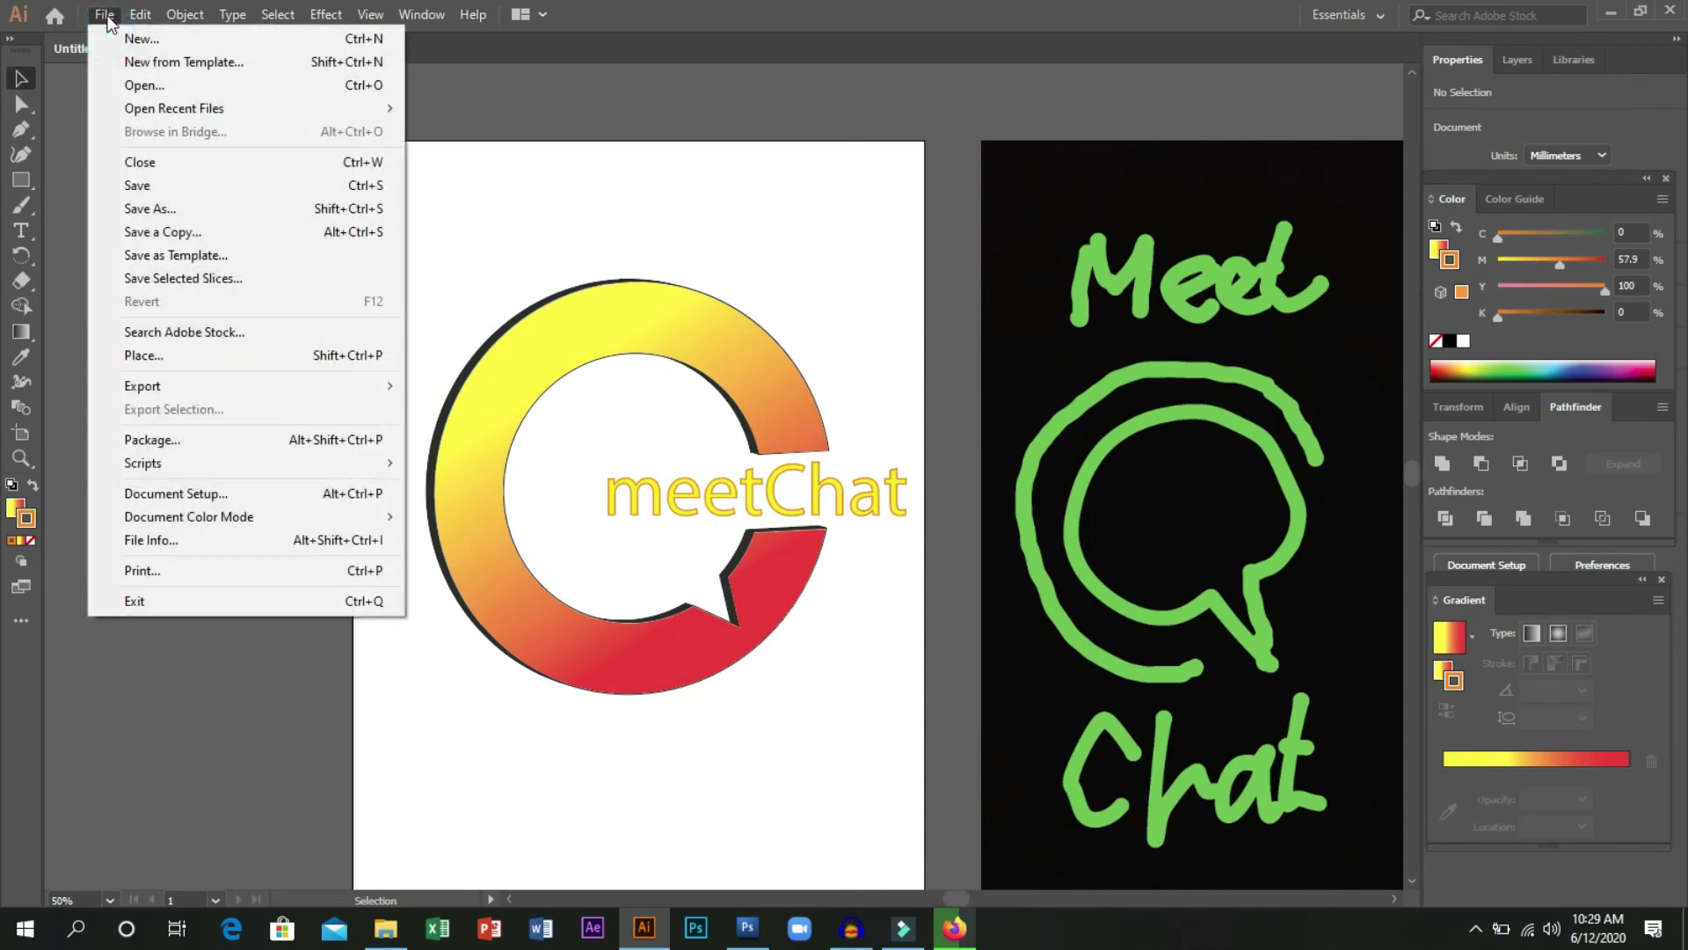
pyautogui.click(236, 211)
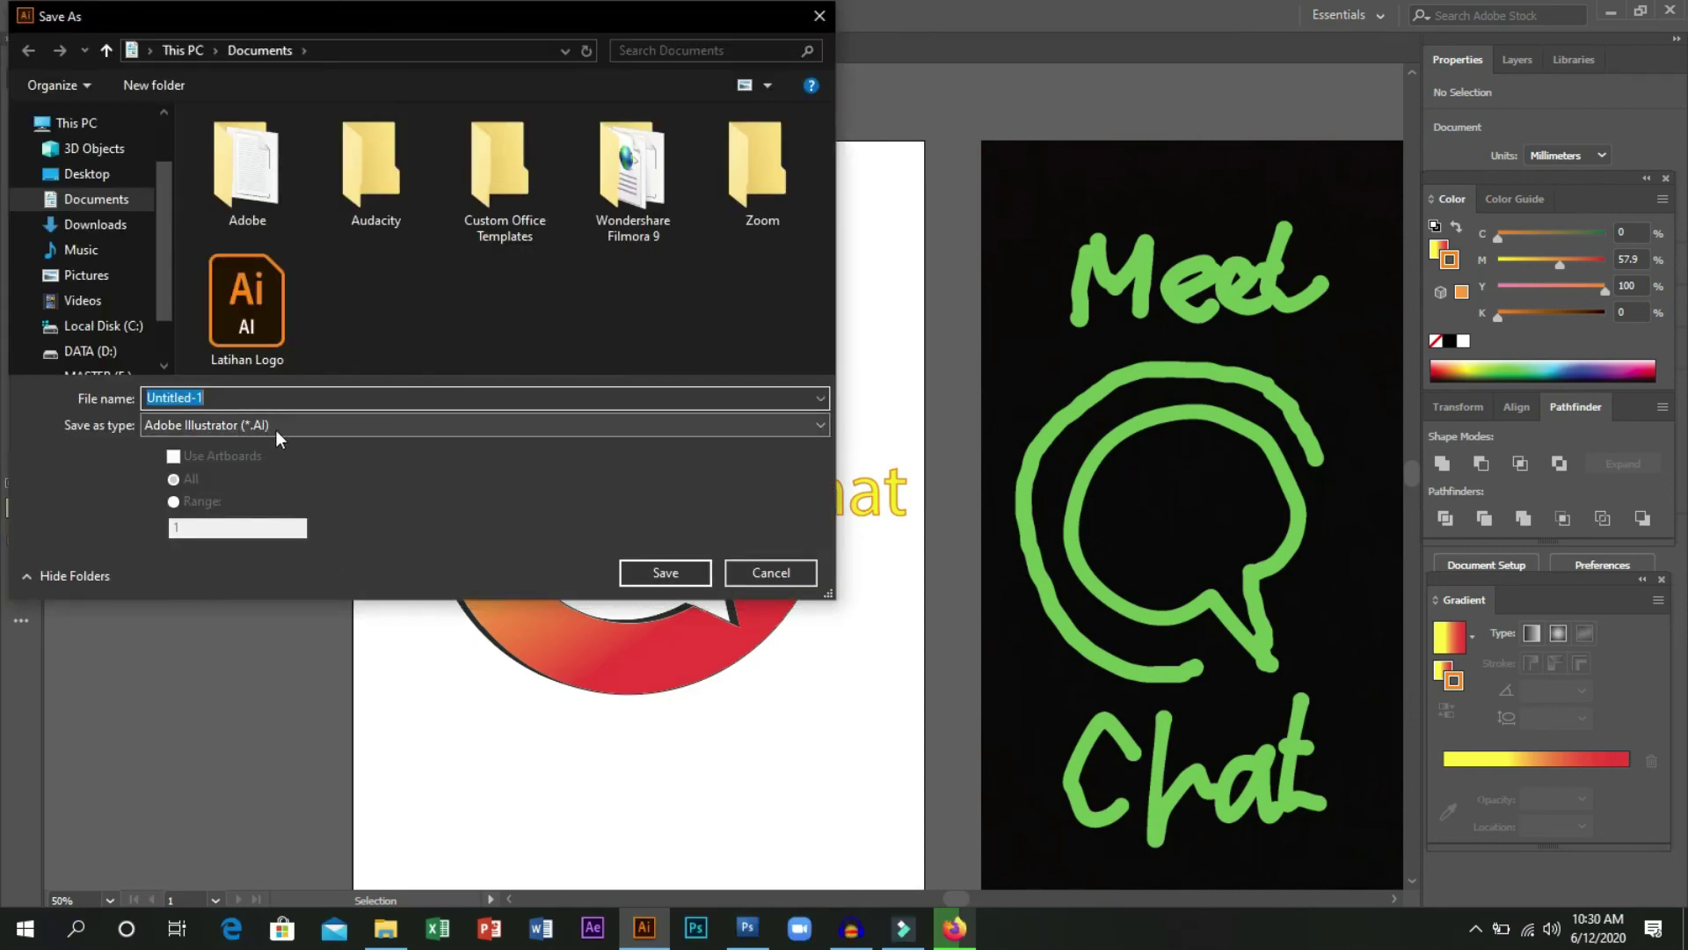
pyautogui.click(312, 425)
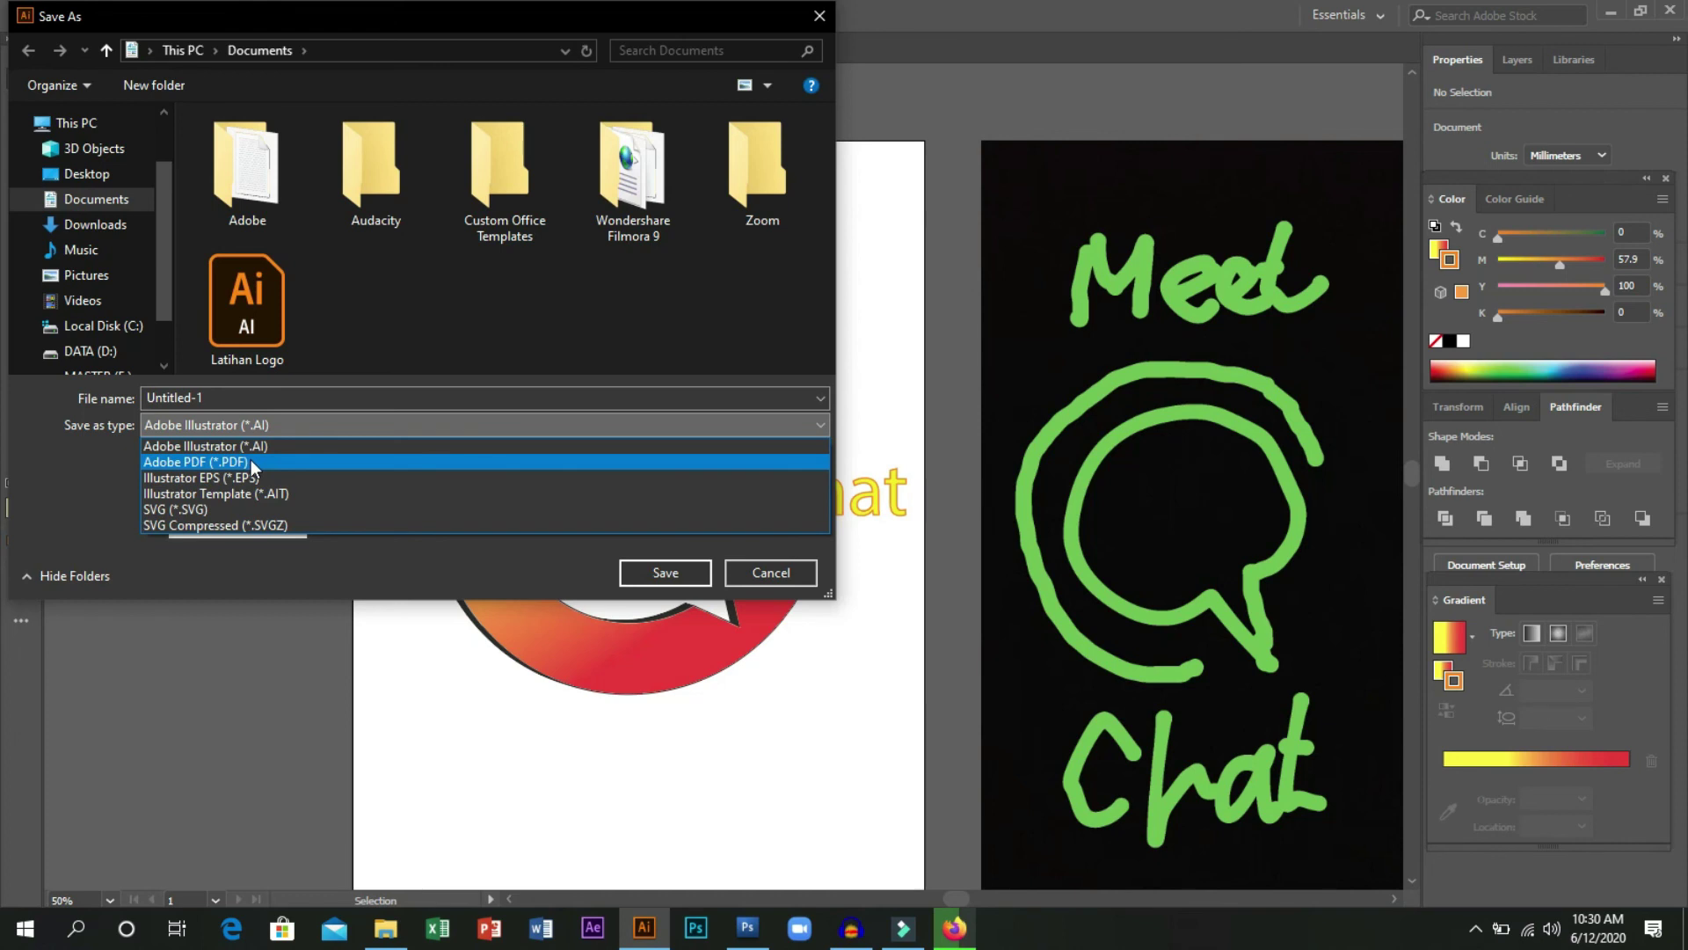
pyautogui.click(266, 425)
pyautogui.click(266, 425)
pyautogui.click(244, 406)
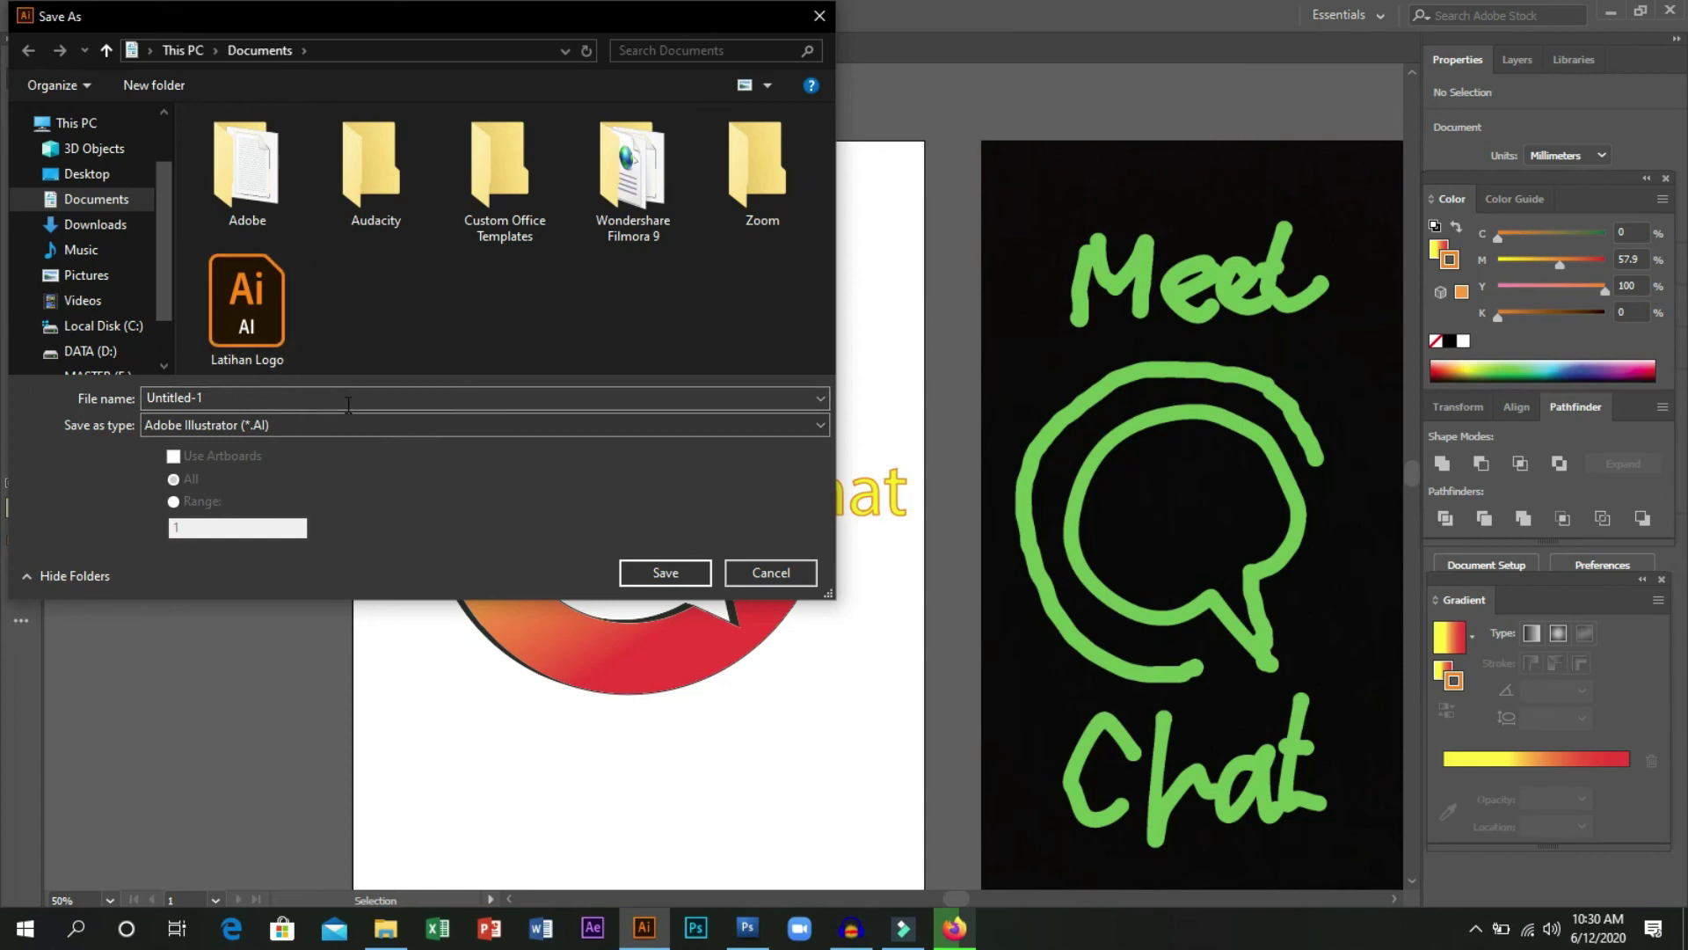
pyautogui.click(769, 582)
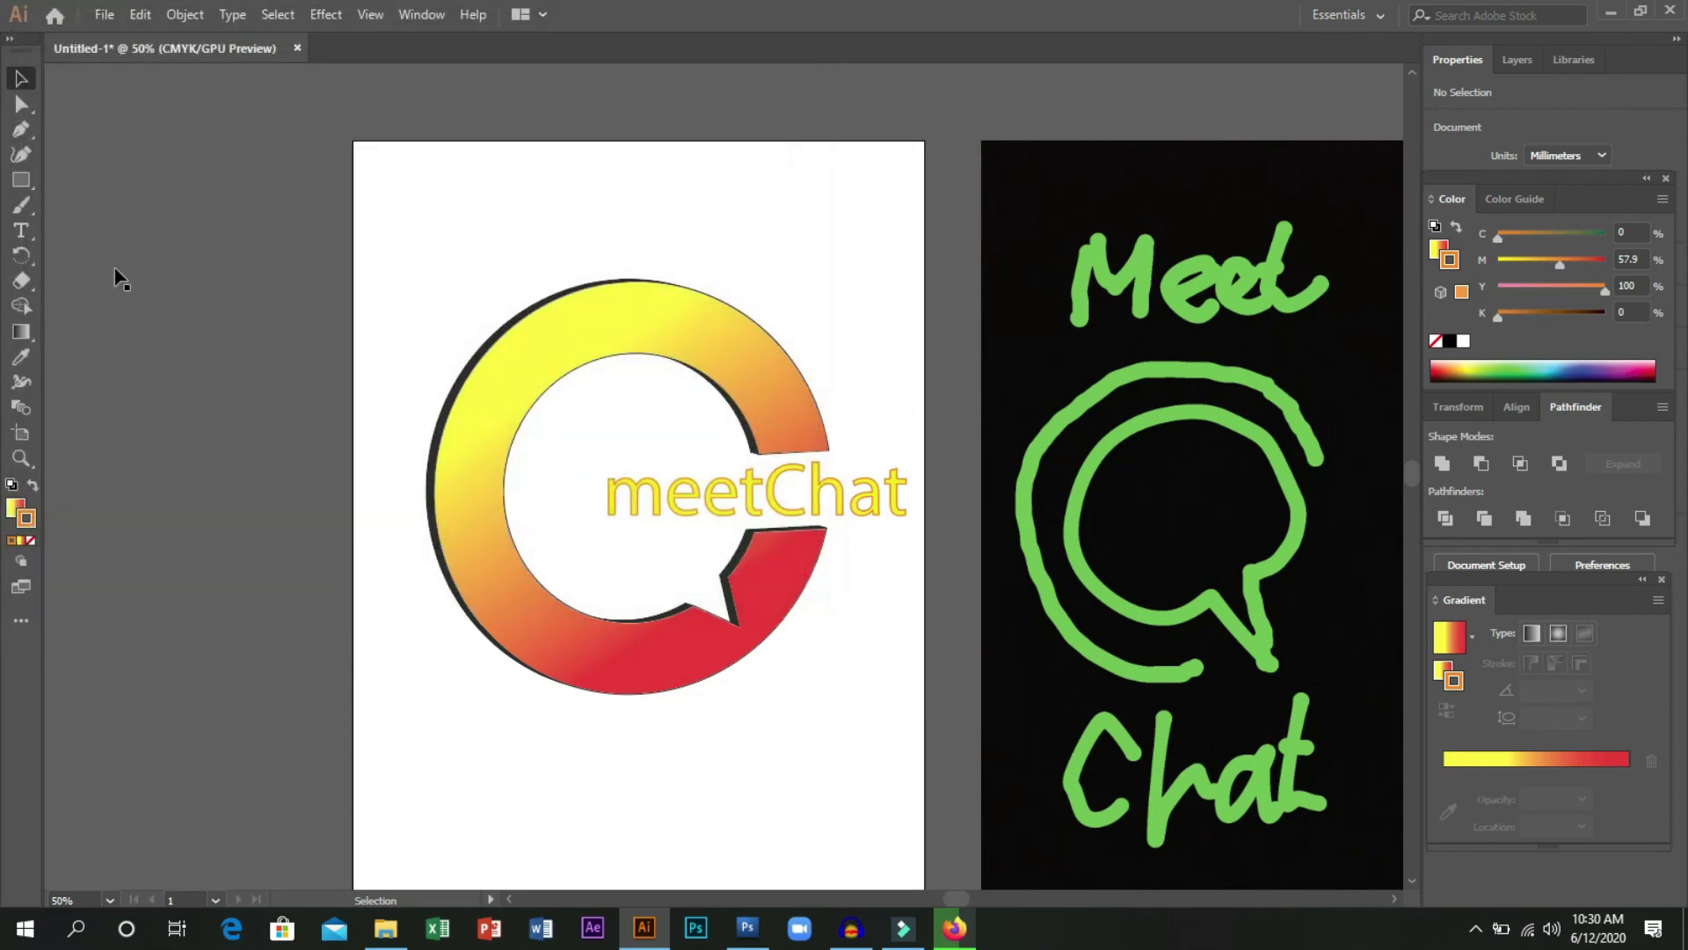
# Delete the hand-drawn sketch image beside the artboard.
pyautogui.click(103, 17)
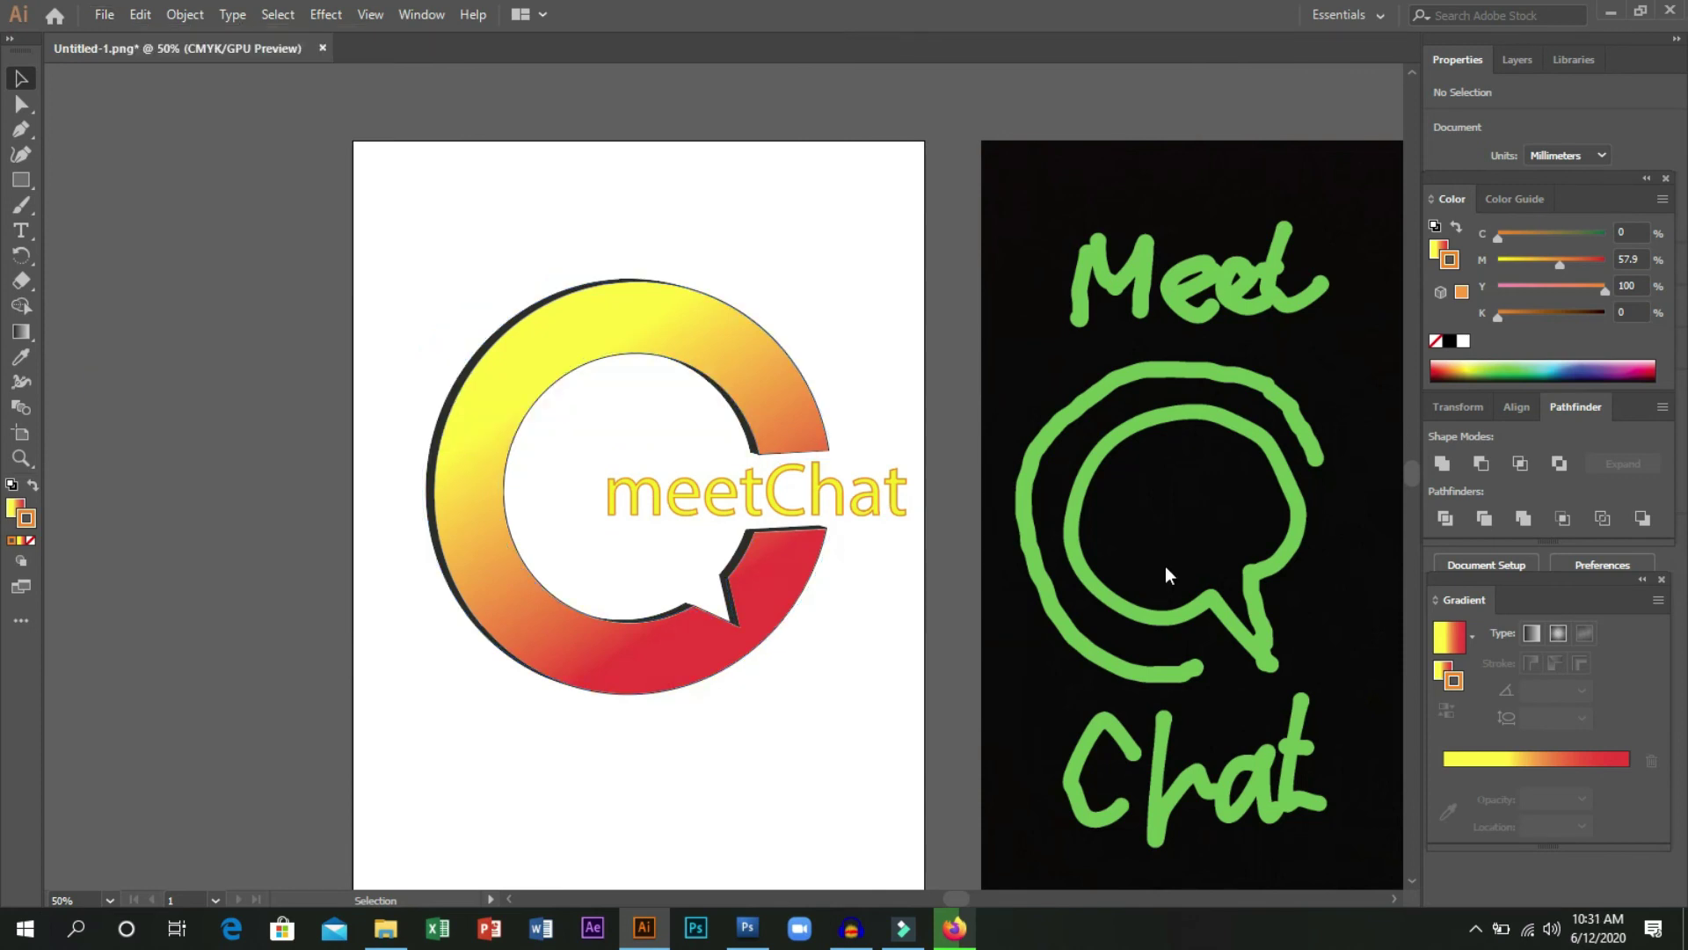
pyautogui.click(1160, 546)
pyautogui.press('Delete')
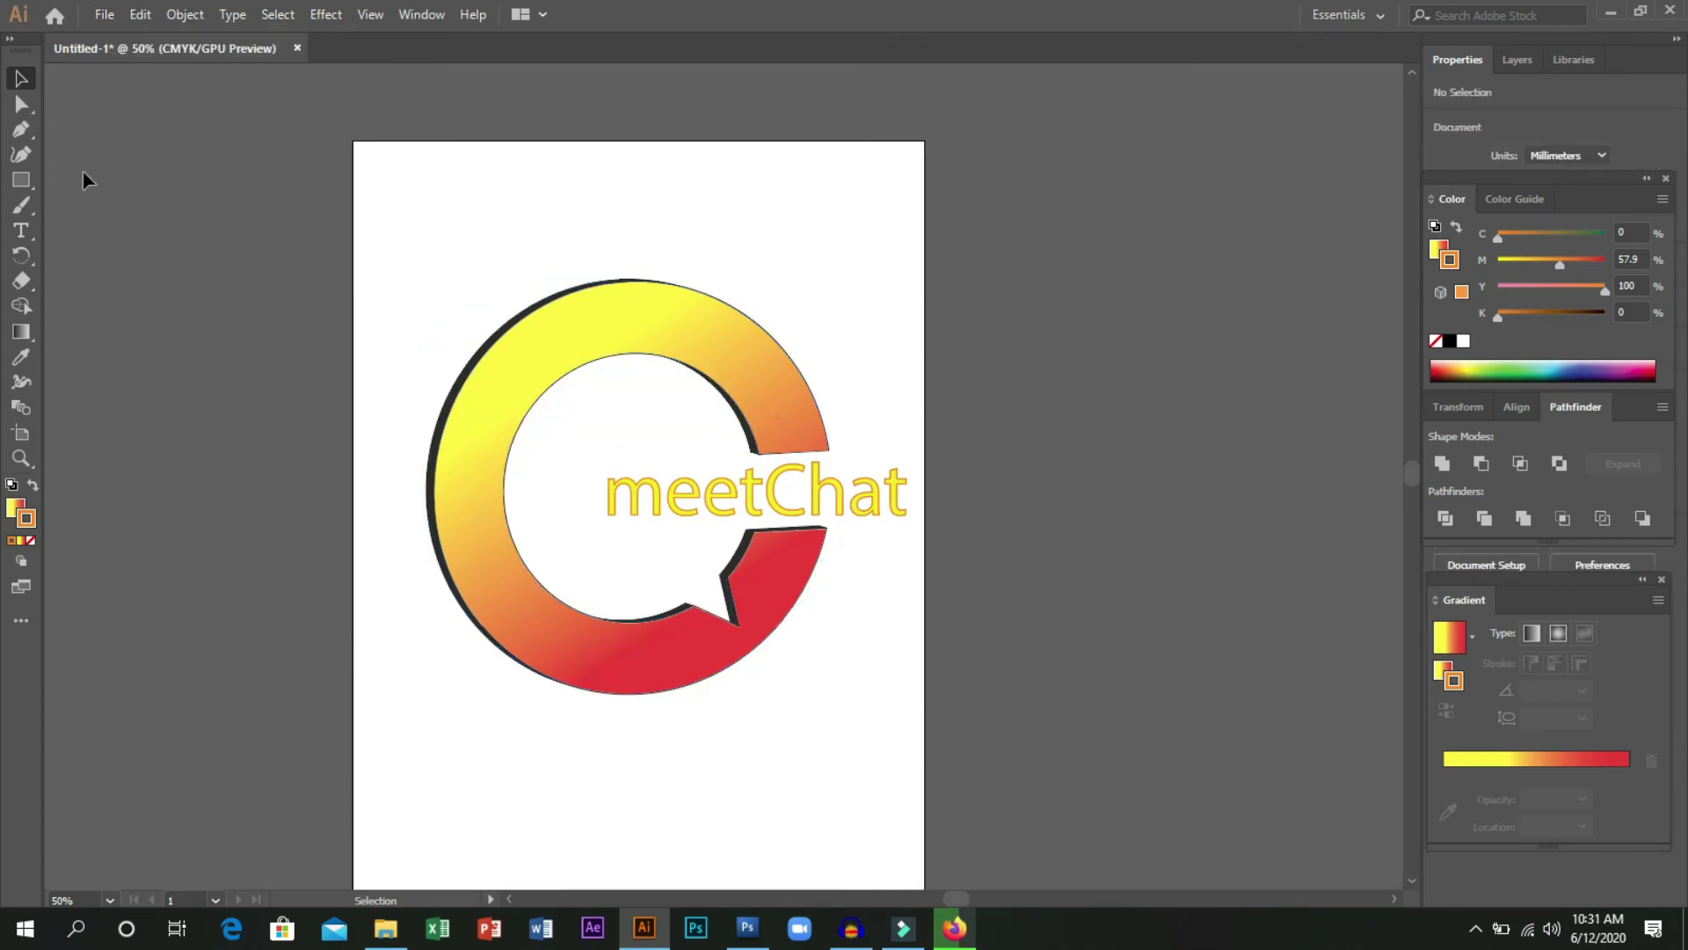
# Start exporting the logo as a PNG file named Untitled-1 in the Documents folder.
pyautogui.click(104, 14)
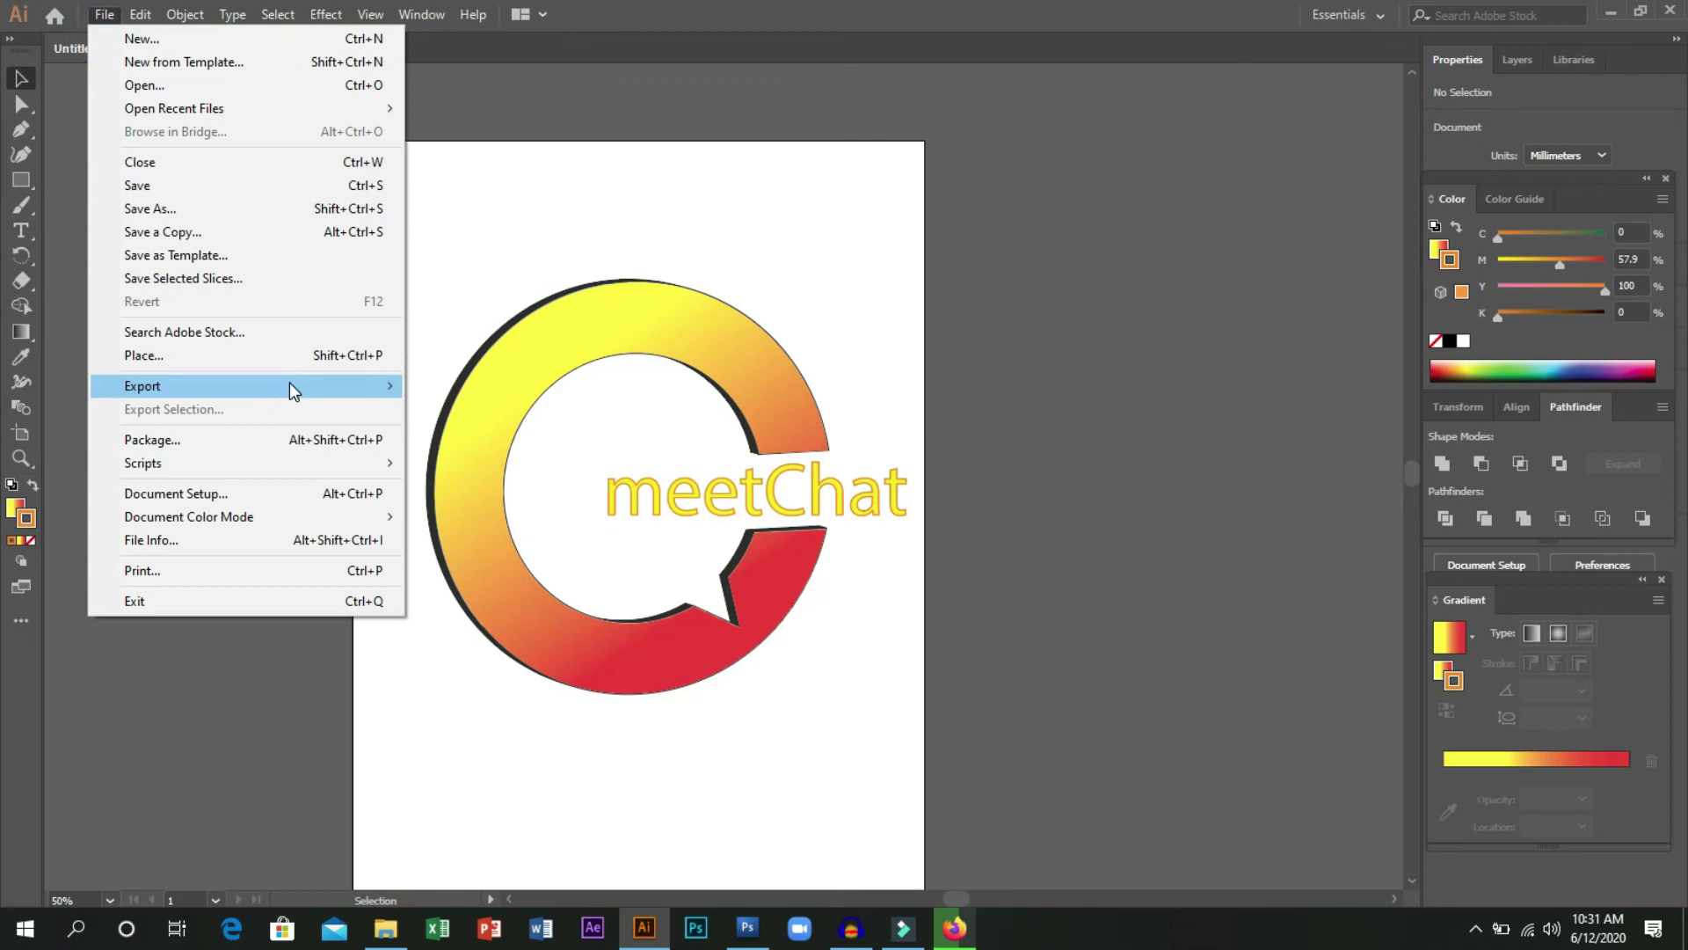
pyautogui.moveTo(289, 385)
pyautogui.click(530, 416)
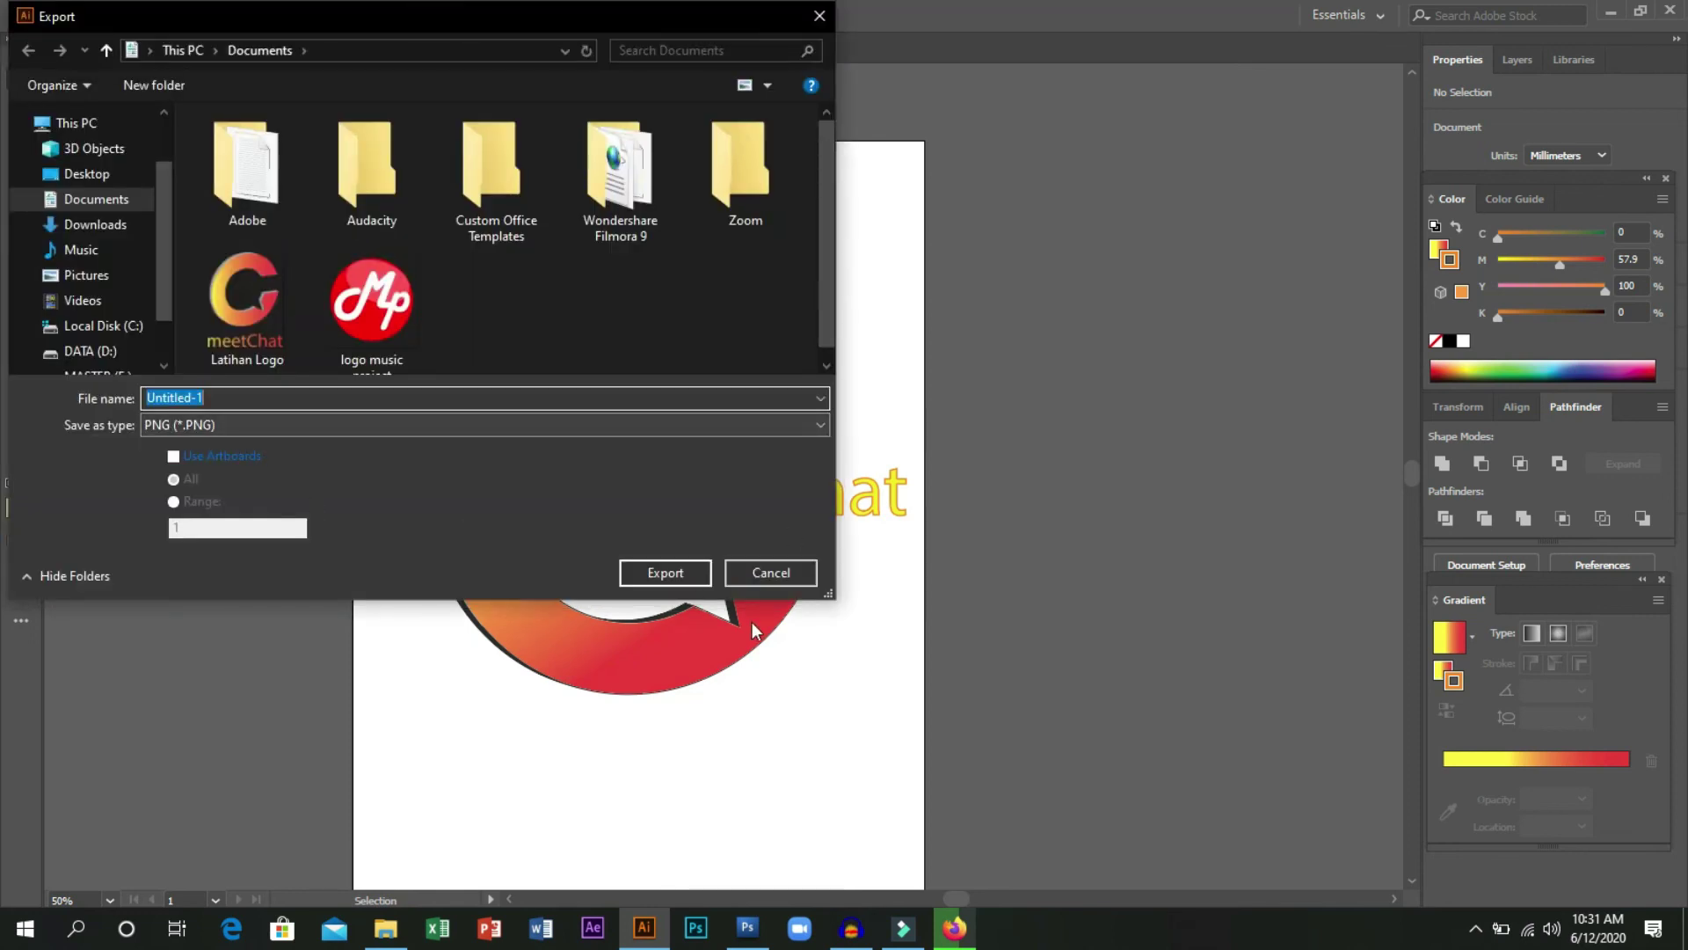
pyautogui.click(653, 574)
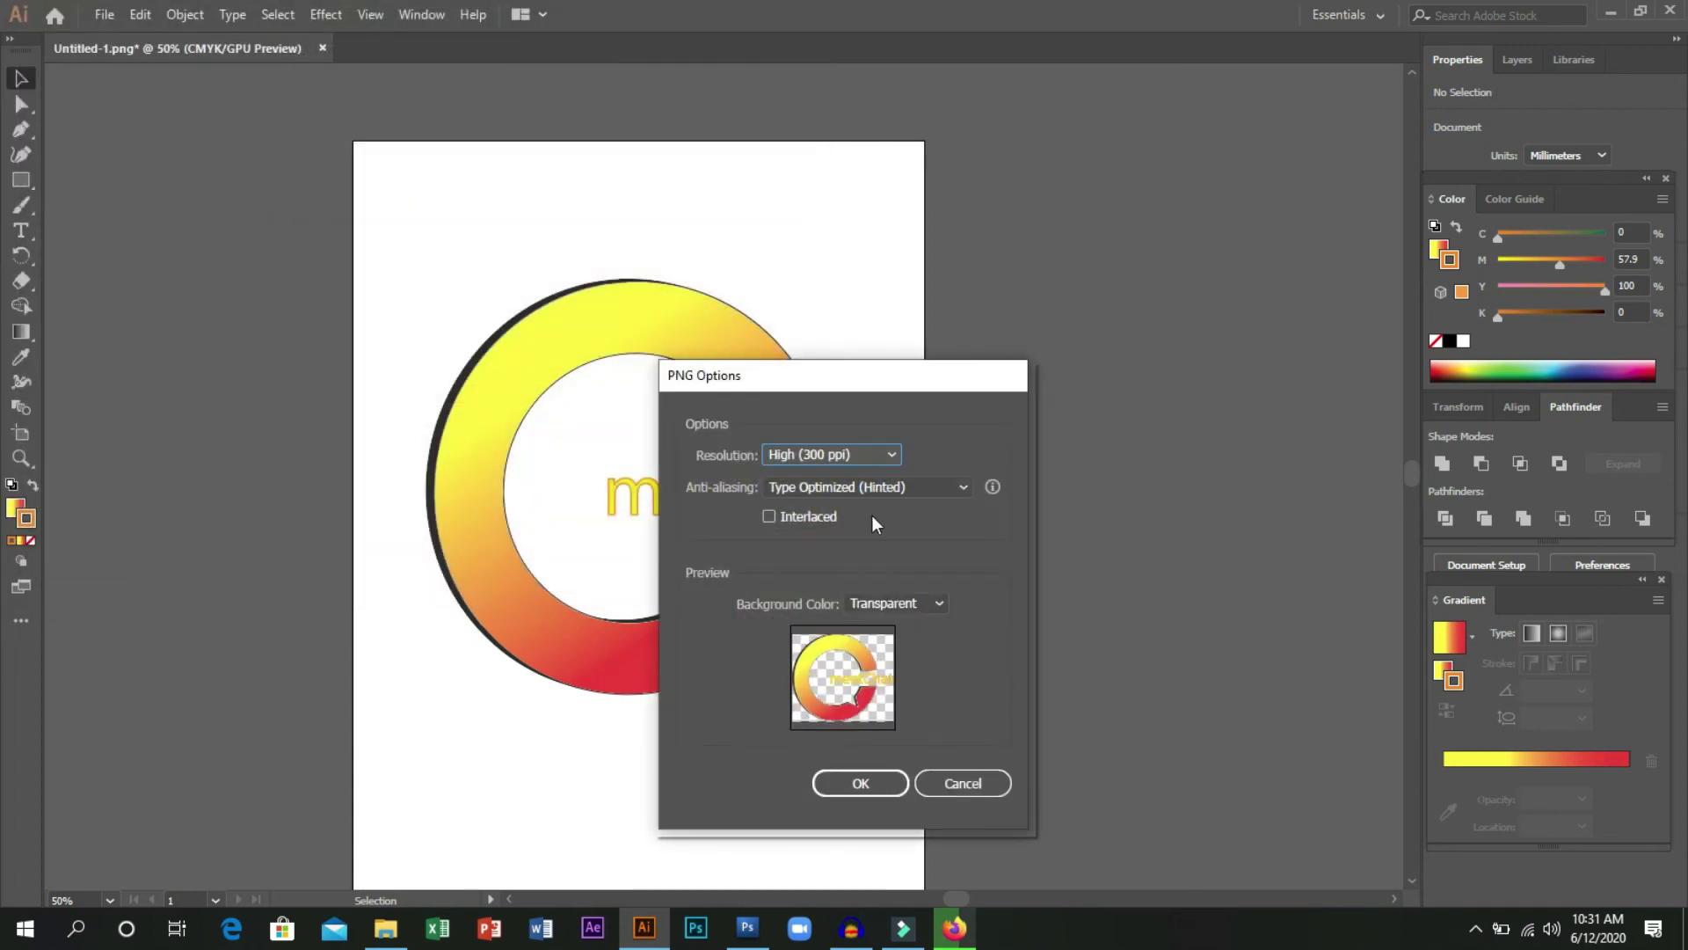
# Use High (300 ppi) resolution, preview a white background, then choose a transparent one and complete the PNG export.
pyautogui.click(889, 454)
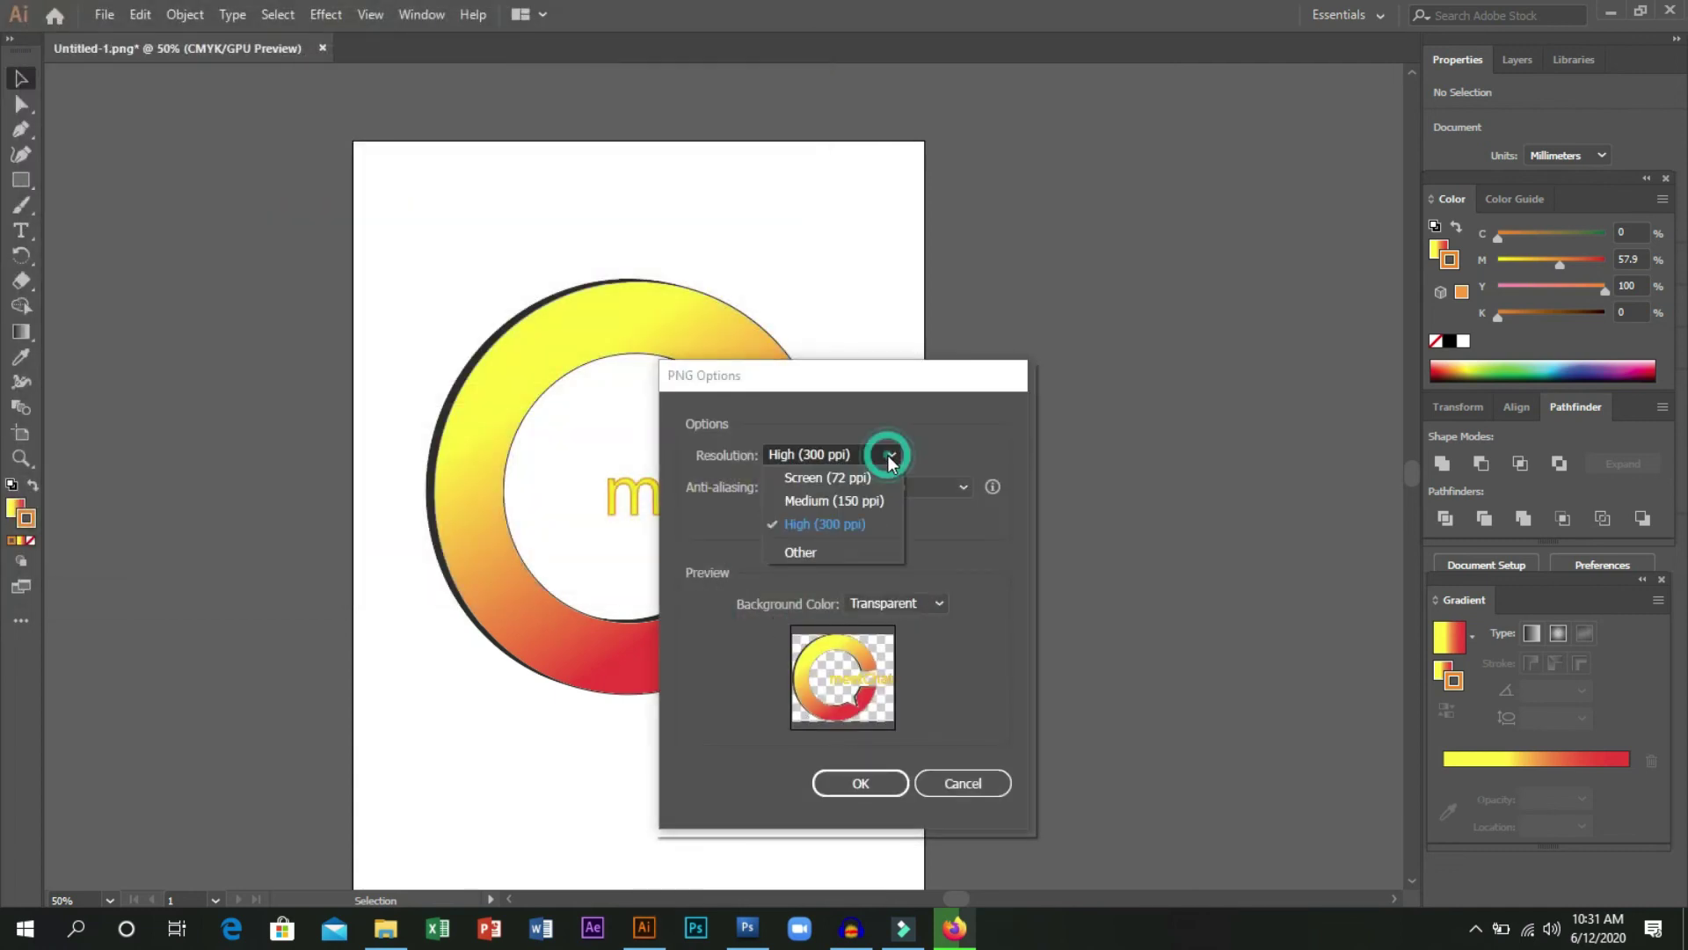
pyautogui.click(867, 526)
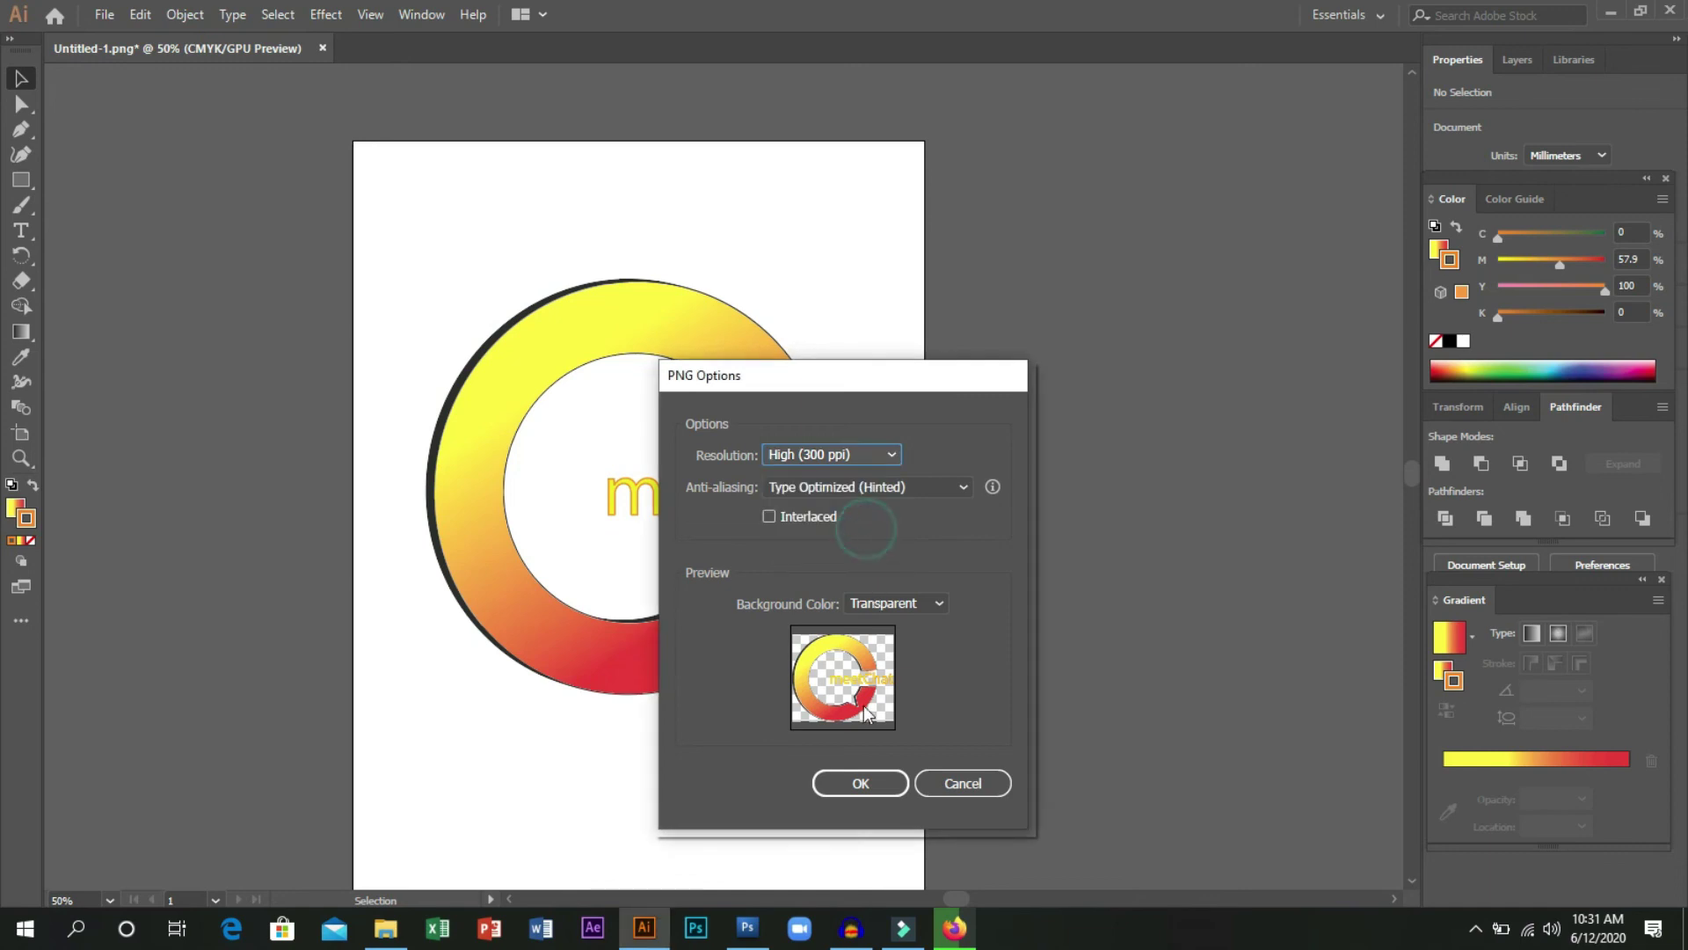
pyautogui.click(884, 784)
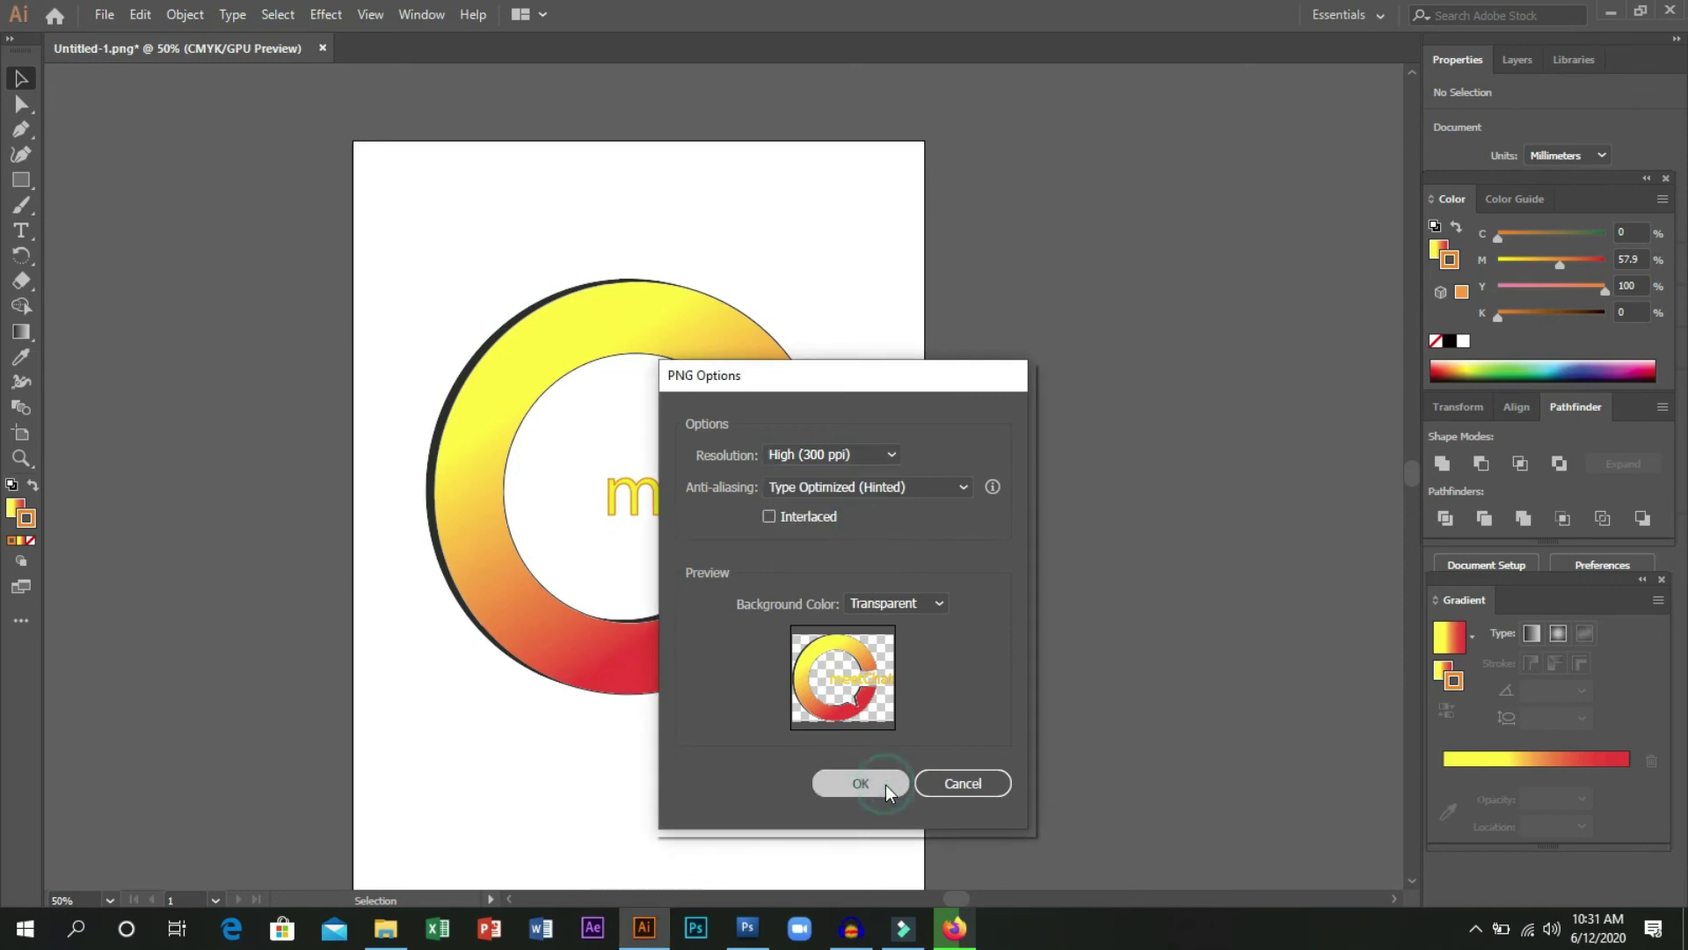
pyautogui.click(938, 603)
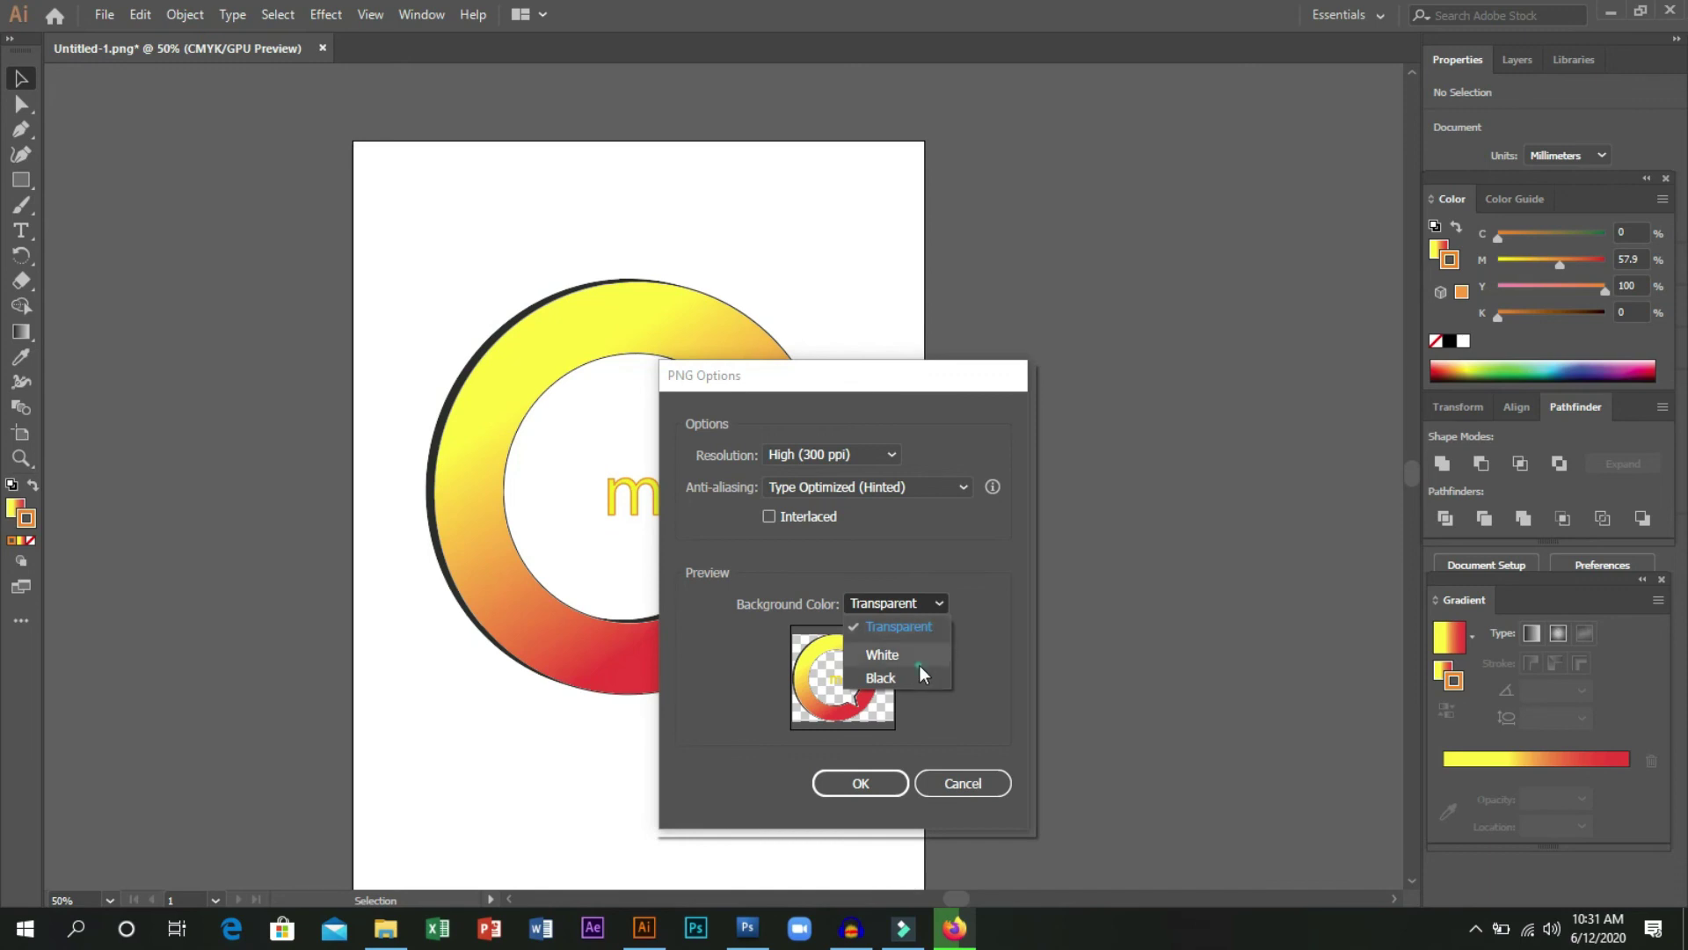
pyautogui.click(920, 660)
pyautogui.click(939, 603)
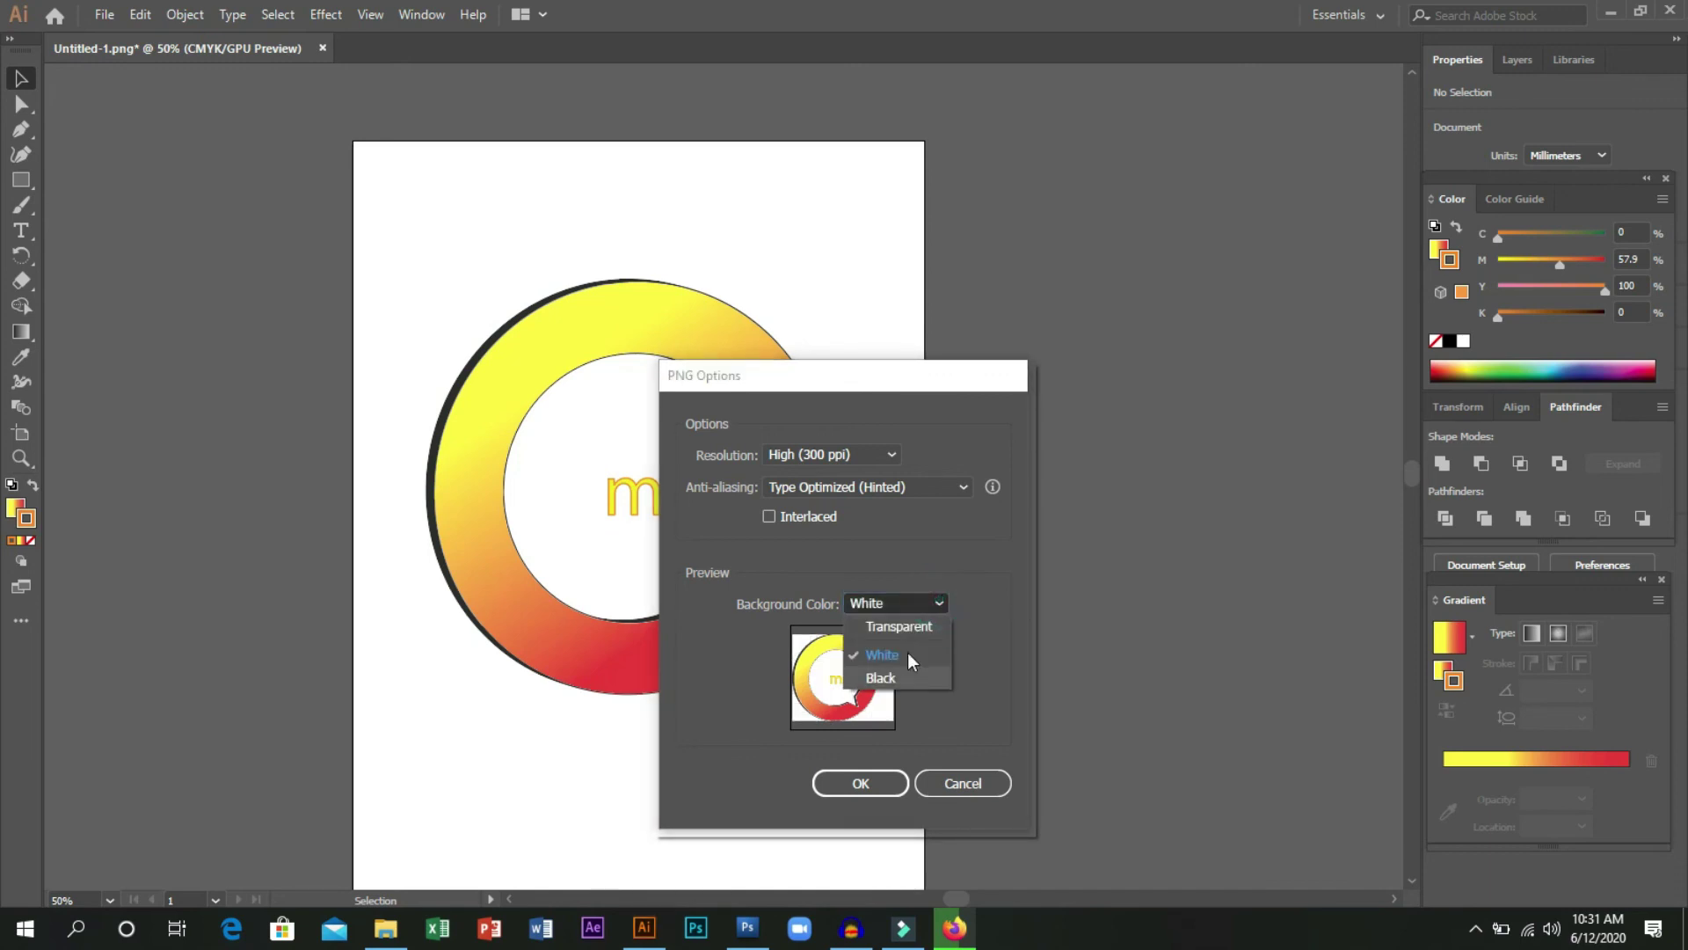
pyautogui.click(911, 628)
pyautogui.click(885, 784)
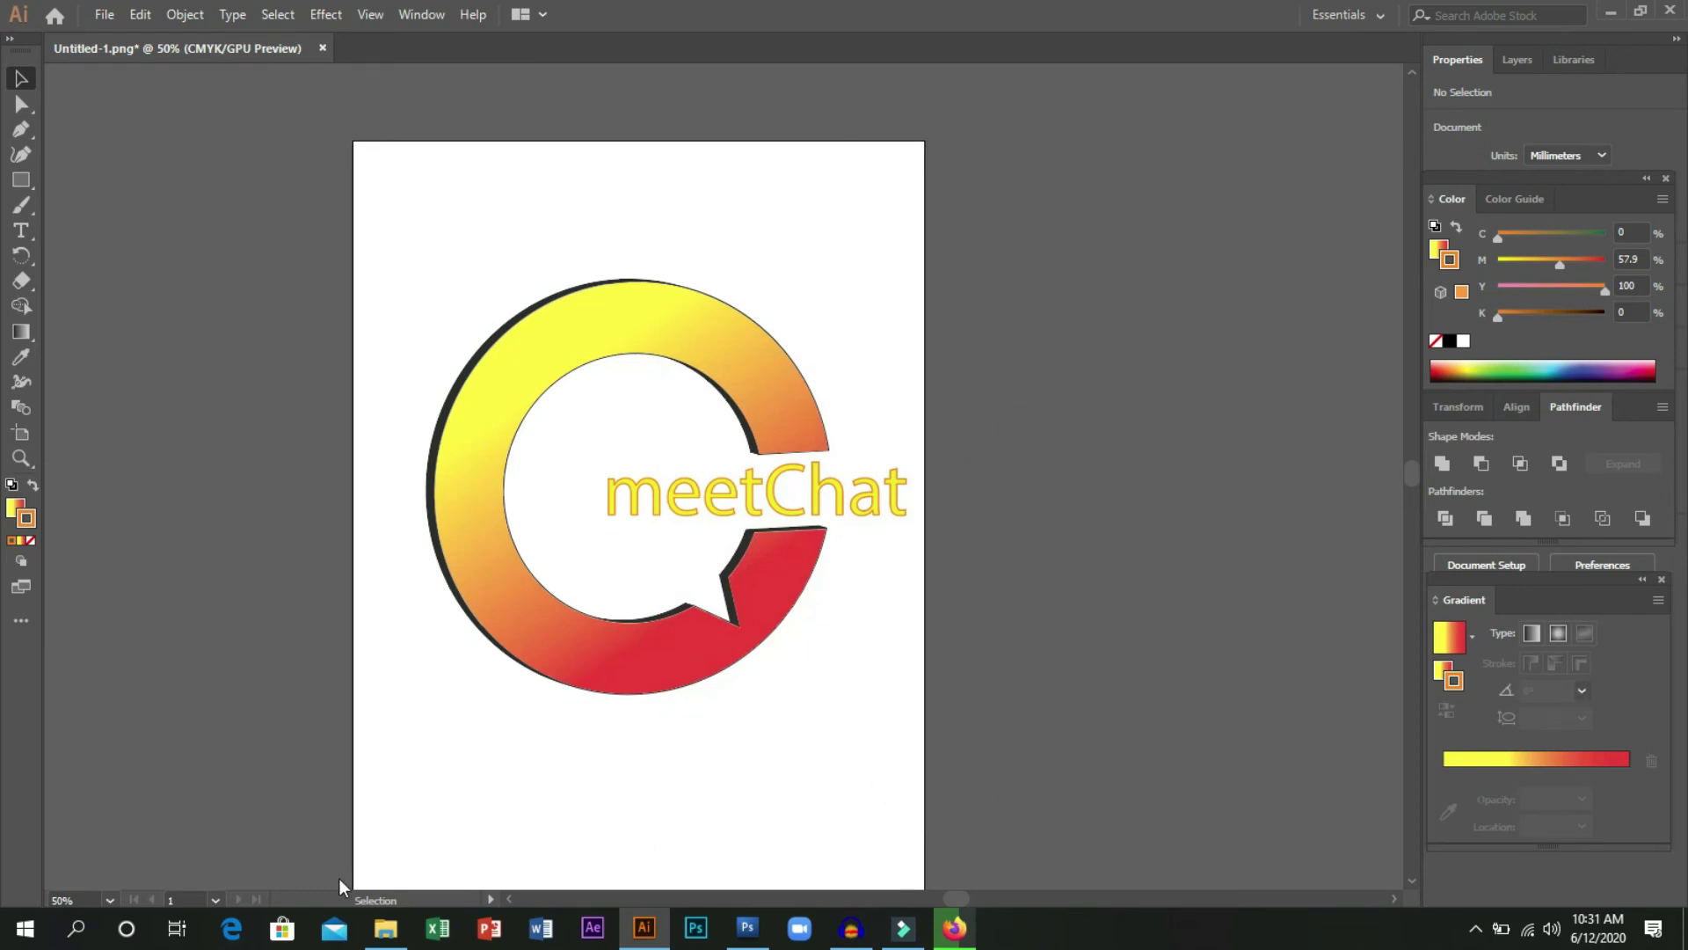
# Switch to File Explorer and open the exported Untitled-1 image from the Documents folder.
pyautogui.click(380, 929)
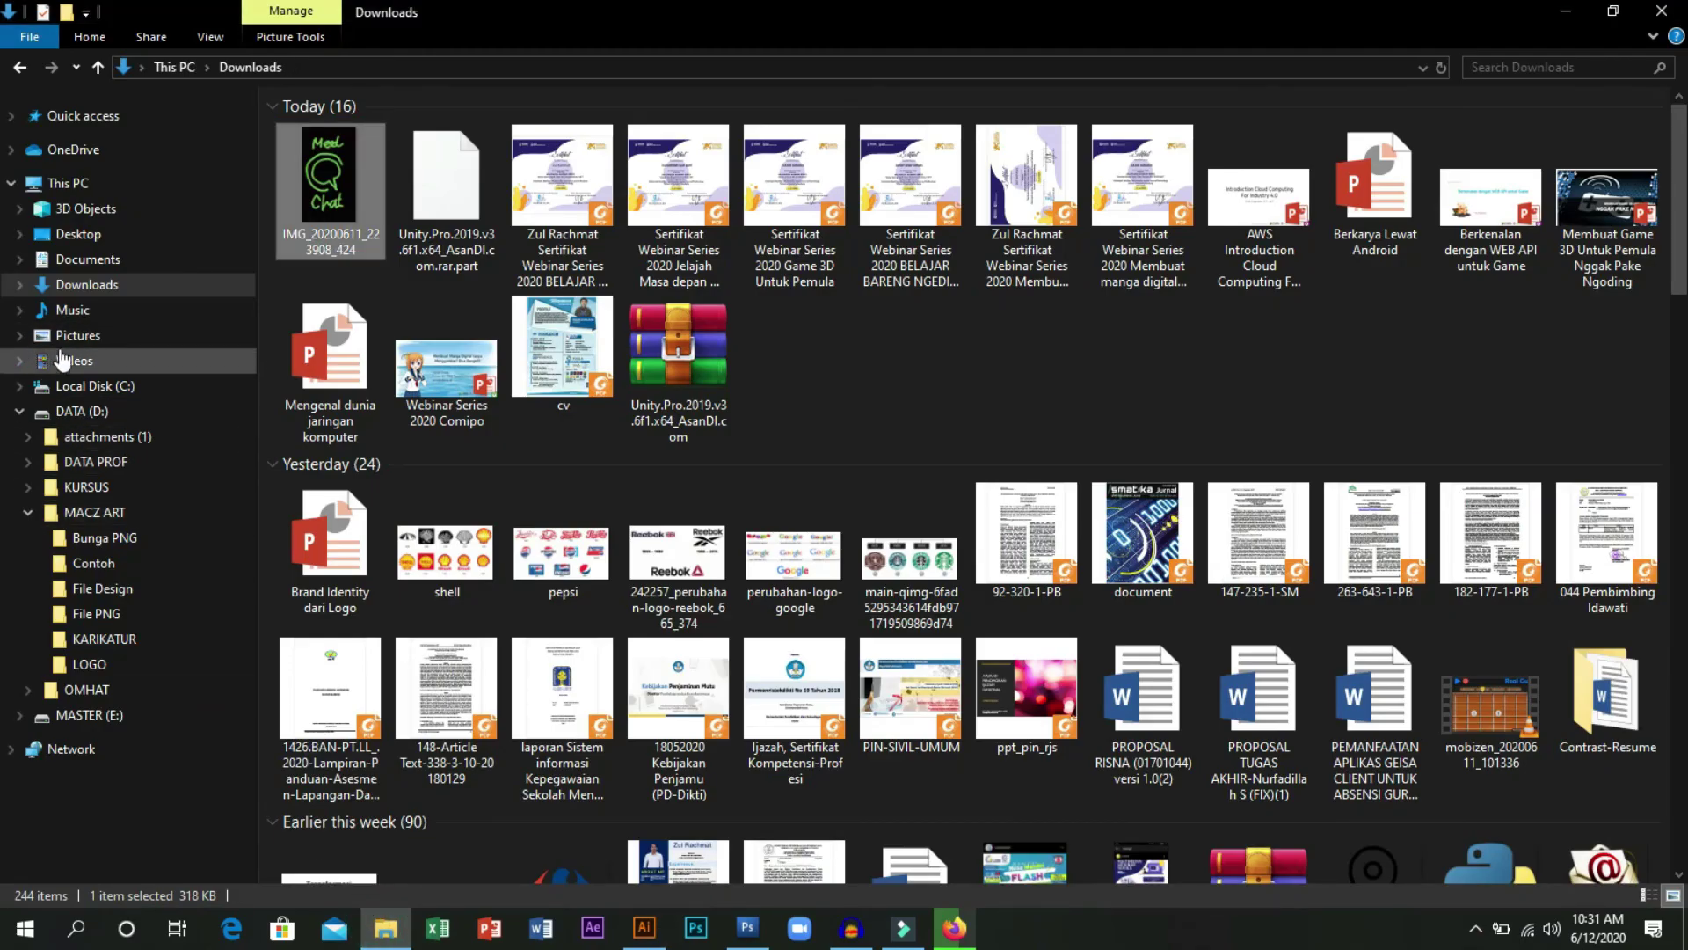
pyautogui.click(72, 260)
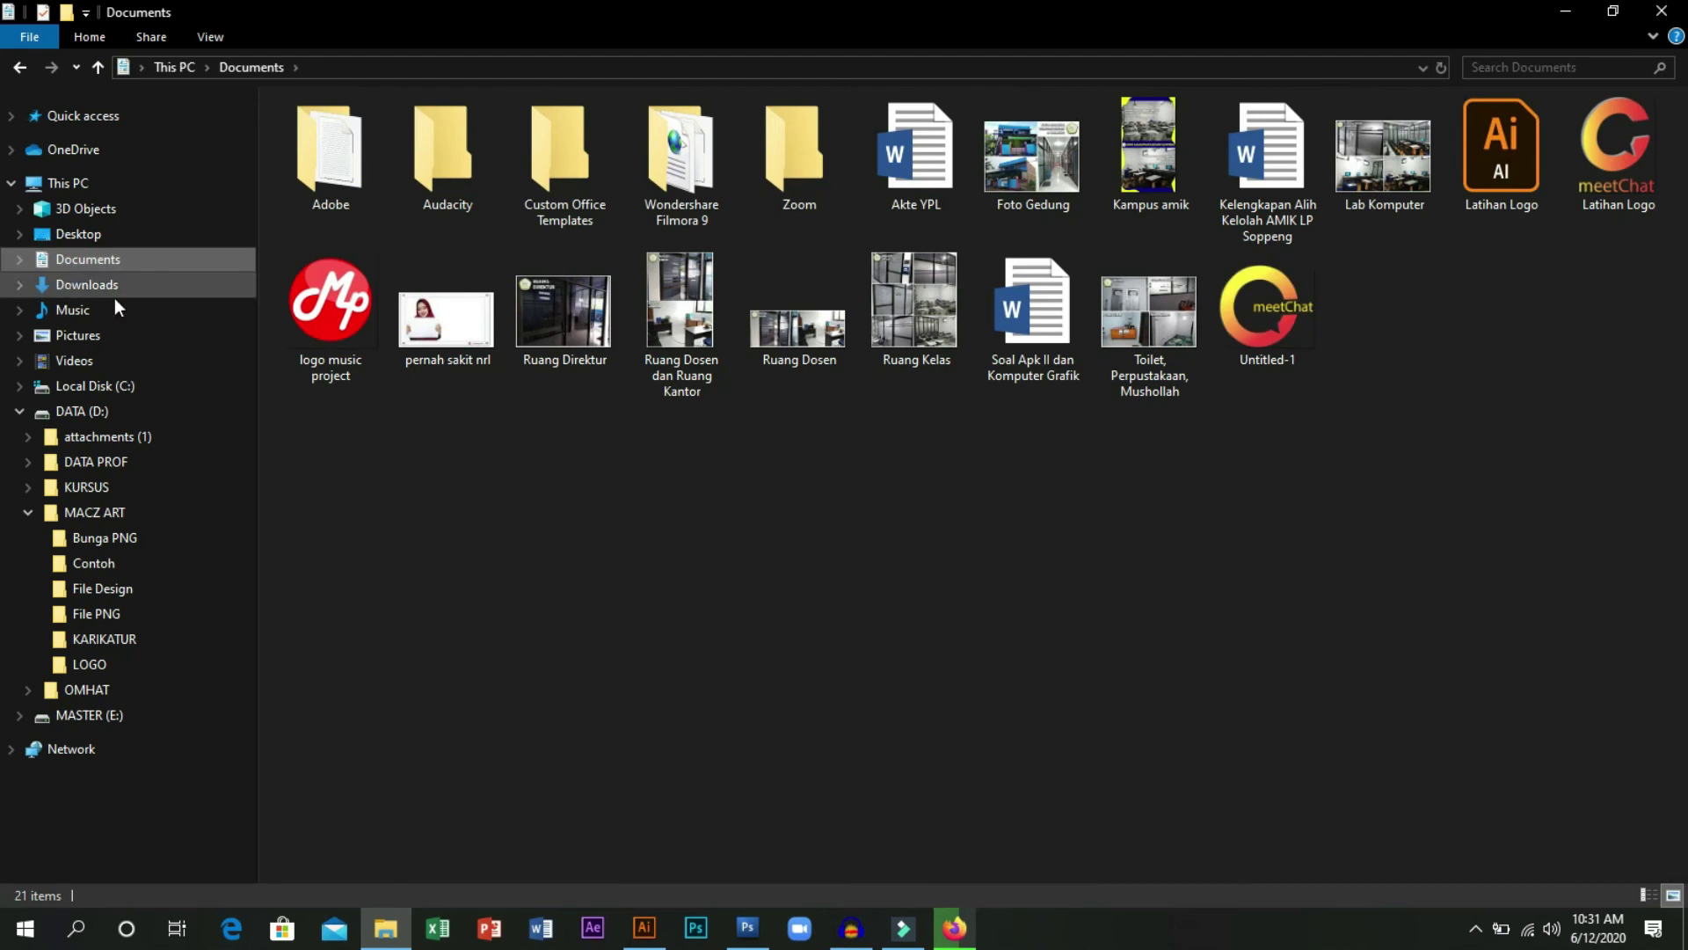
pyautogui.click(1278, 343)
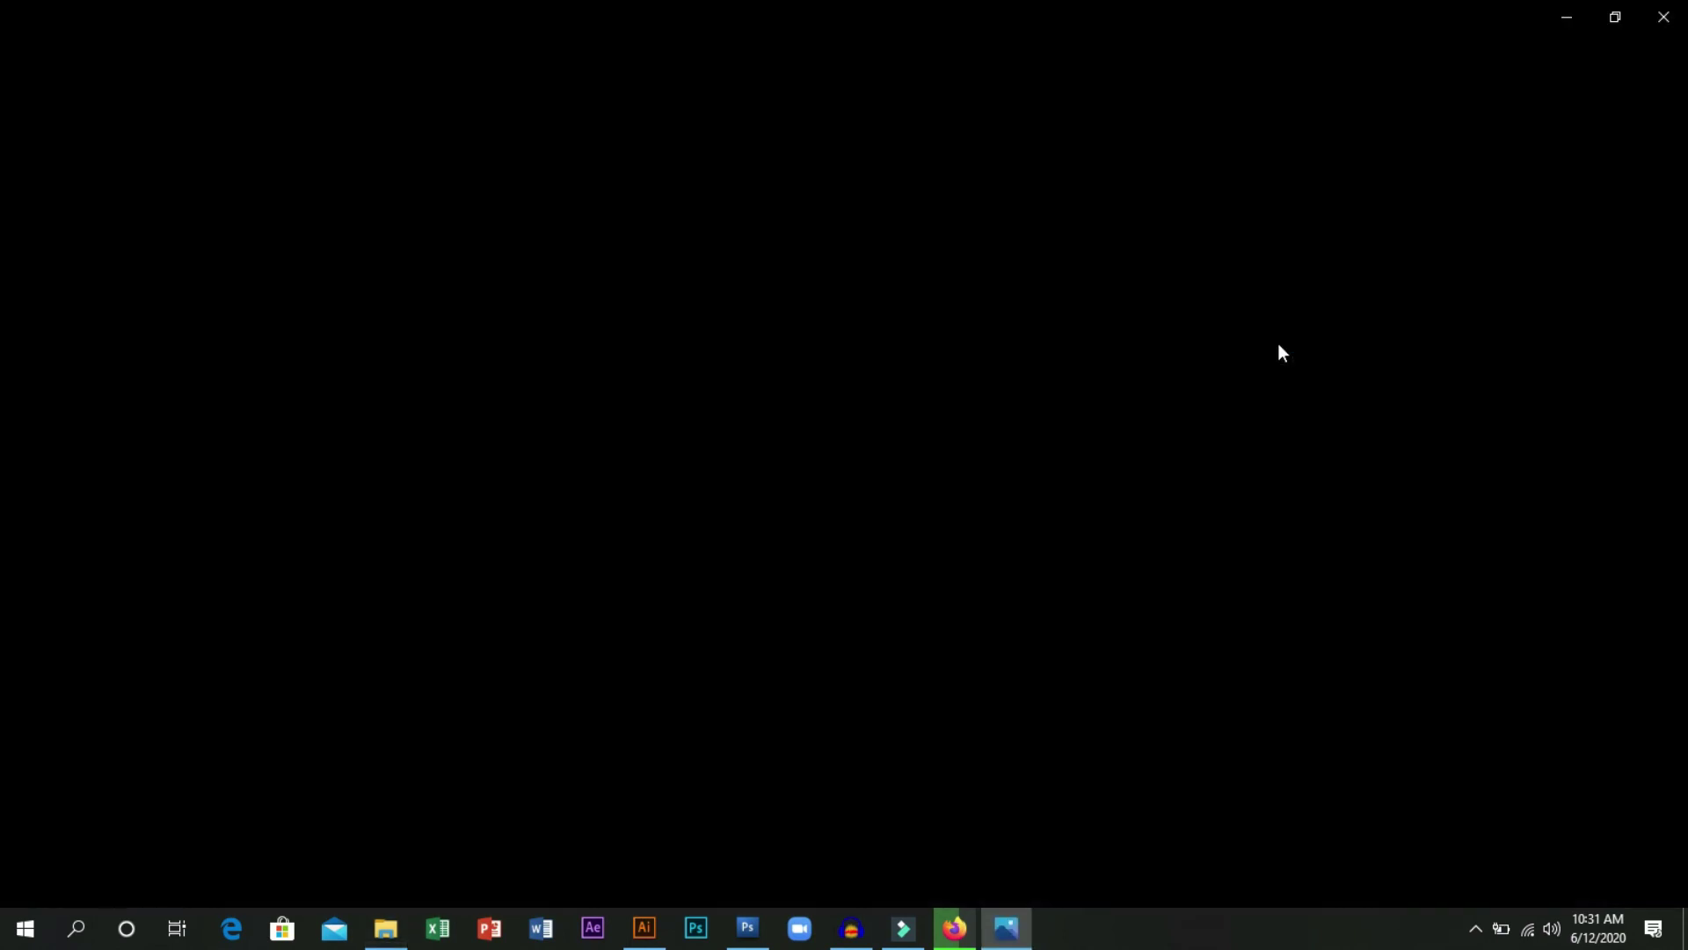